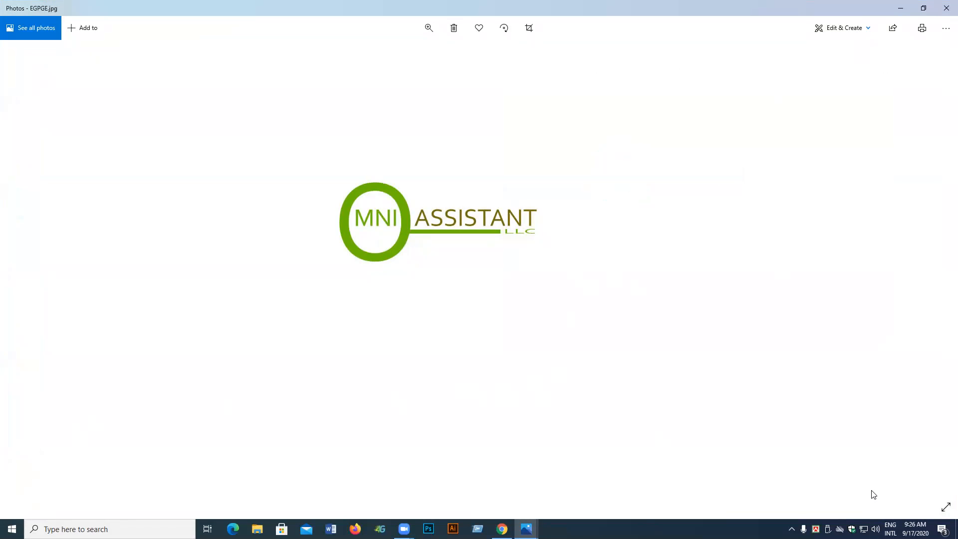
Check the speaker volume from the taskbar tray, then dismiss the volume flyout
click(875, 529)
click(875, 529)
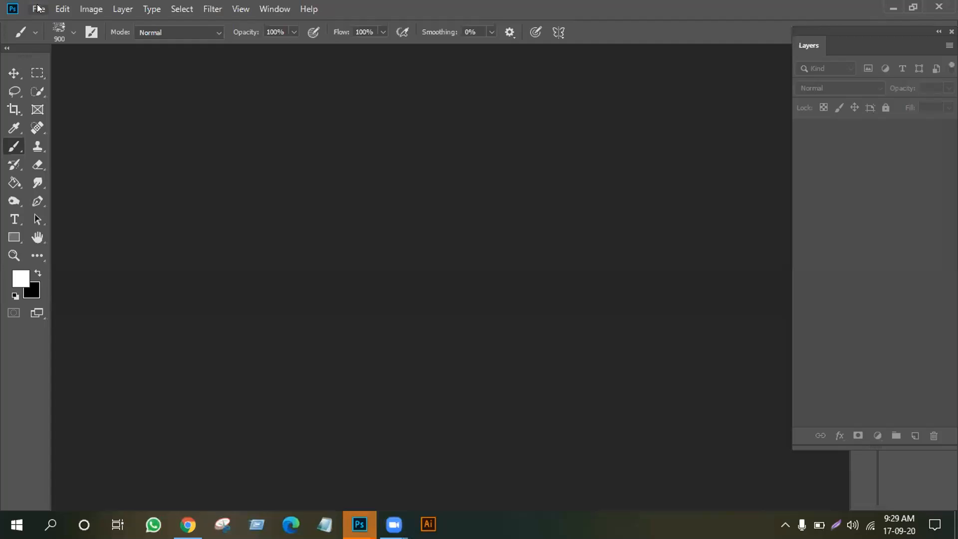
Create a new white 1920×1080 px, 300 ppi RGB document from File > New
click(38, 8)
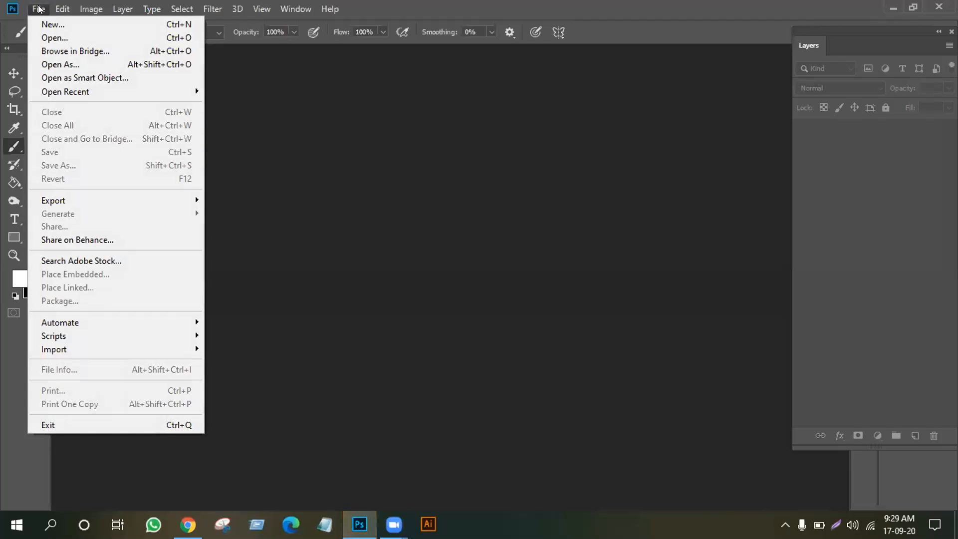
click(49, 24)
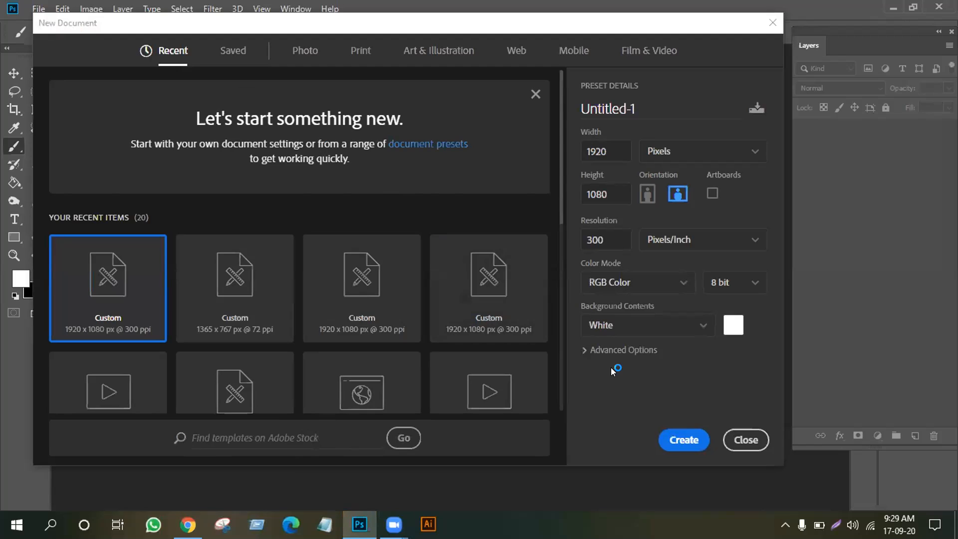
click(684, 439)
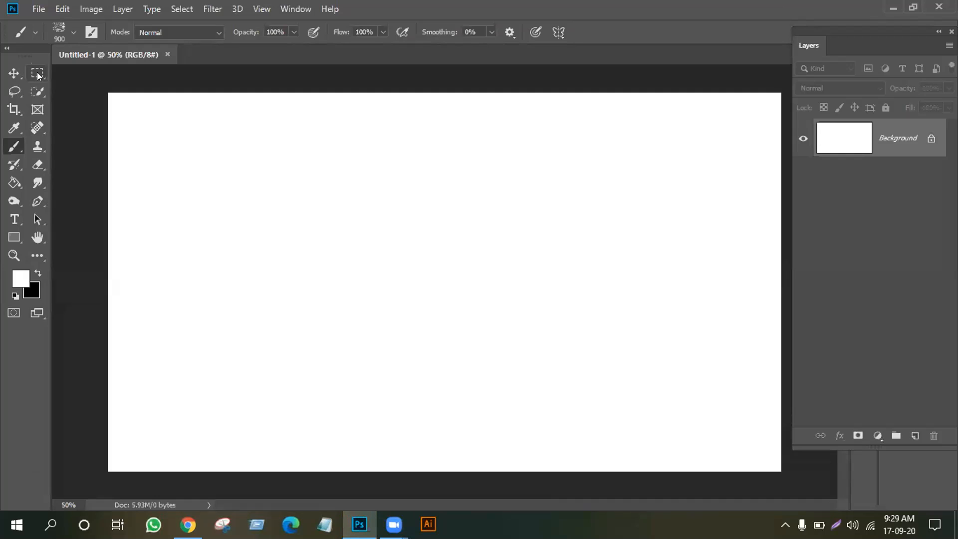
Select the Hand tool, then switch to the Move tool in the toolbar
click(38, 237)
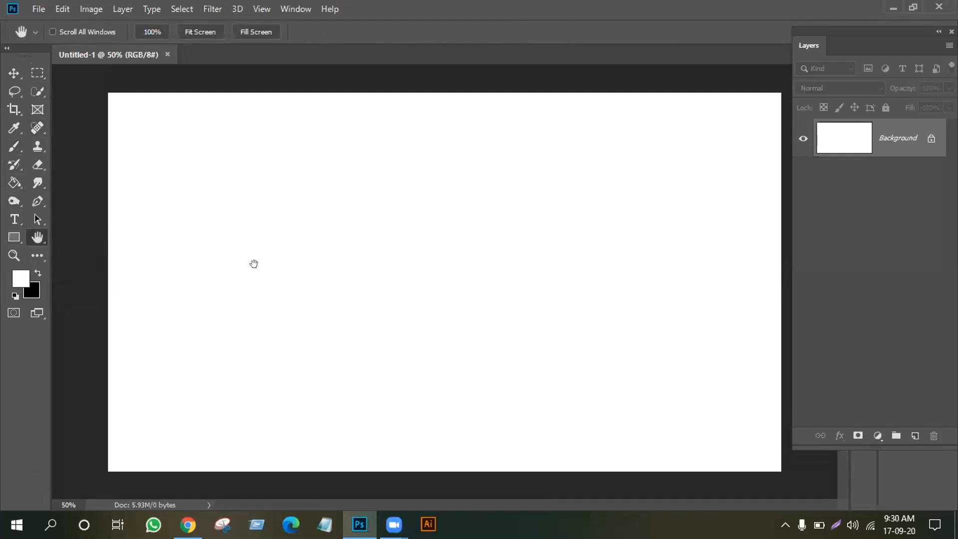
click(14, 73)
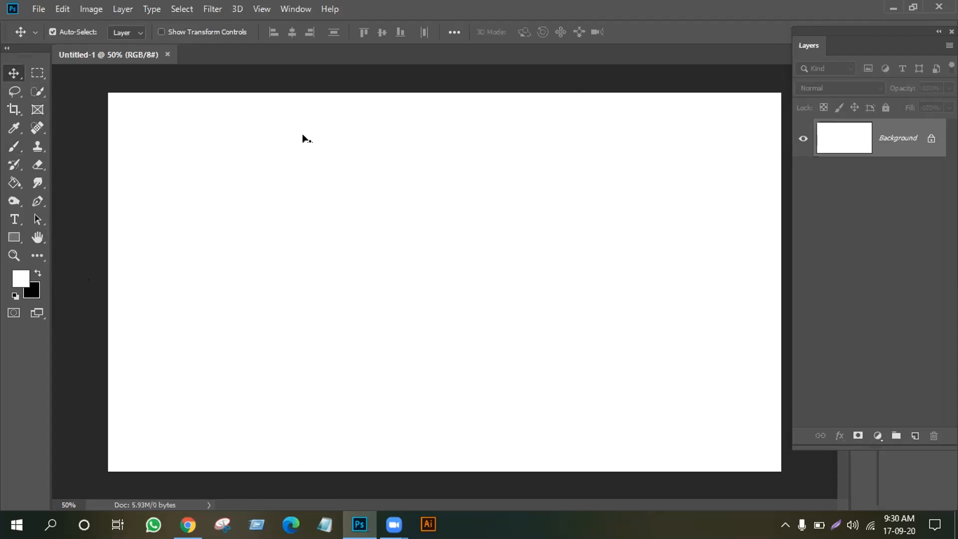
click(37, 72)
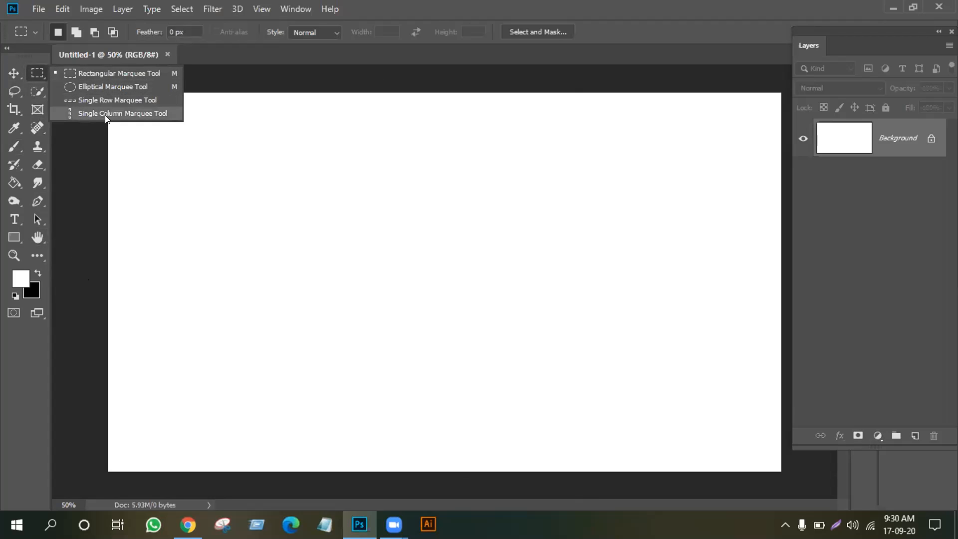
click(15, 91)
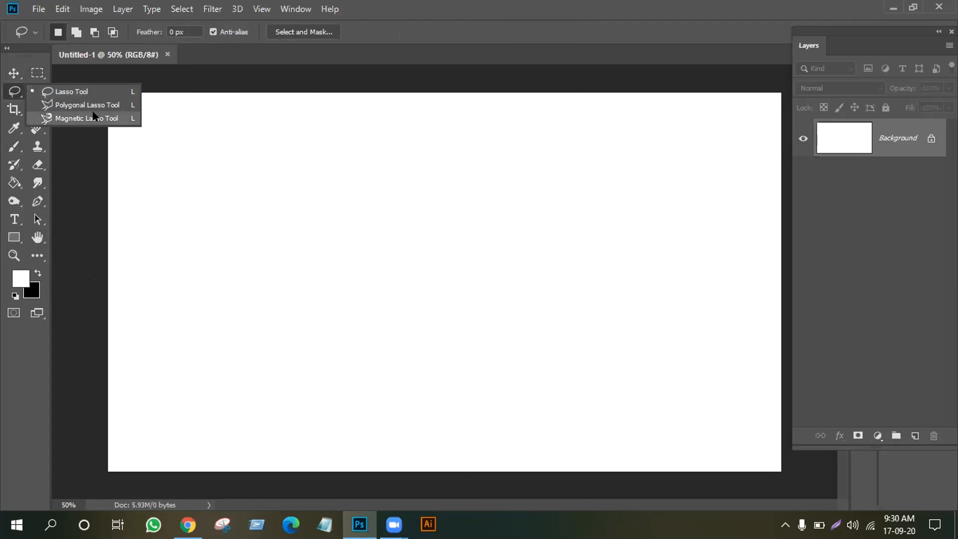
click(78, 139)
drag(37, 94, 84, 92)
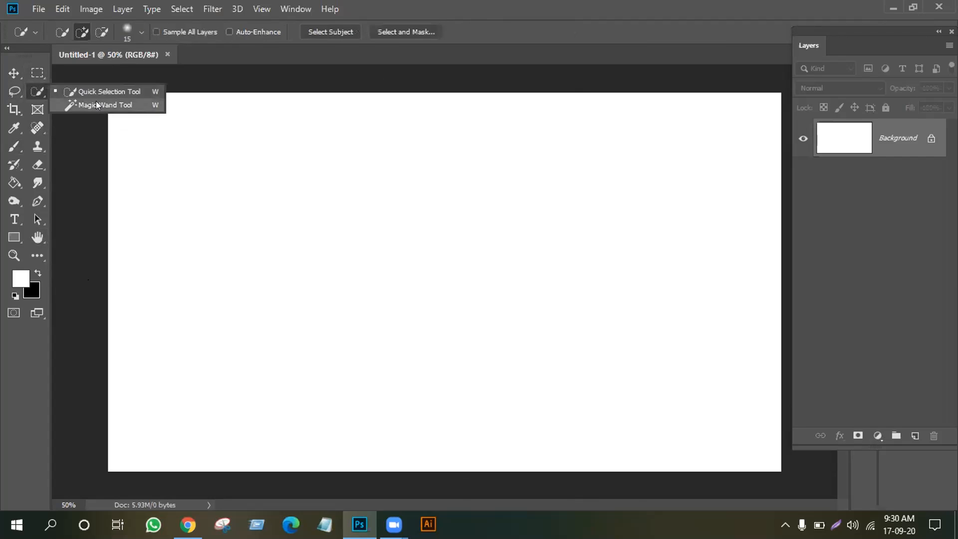
click(14, 73)
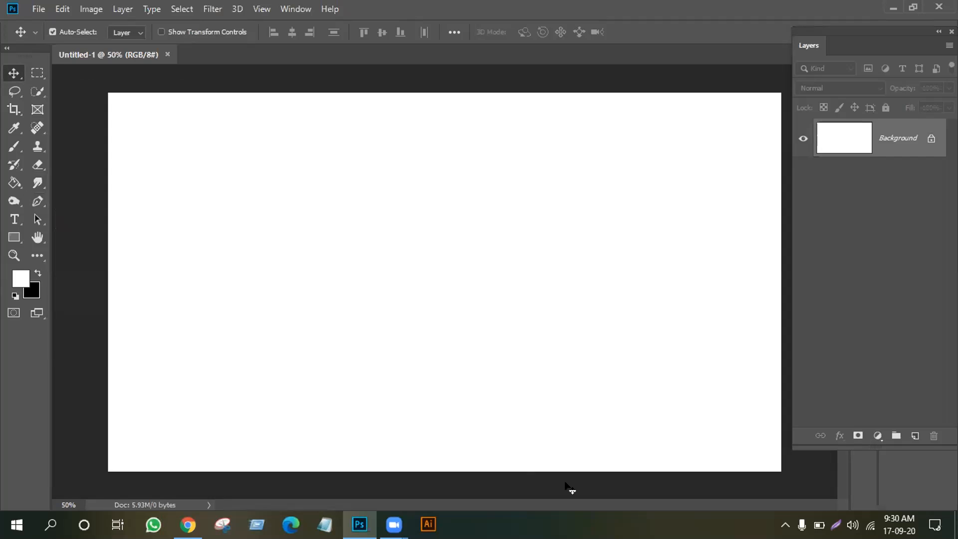
click(38, 7)
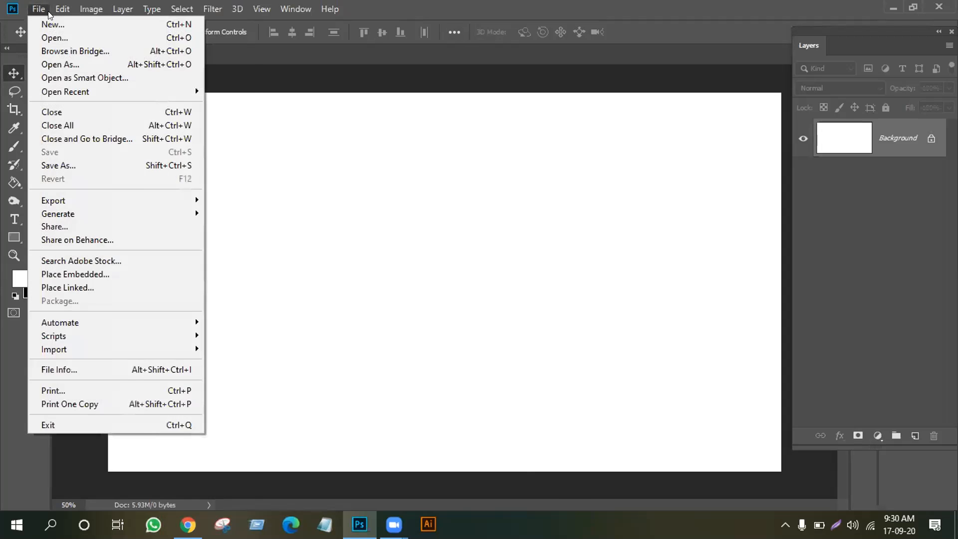
click(51, 34)
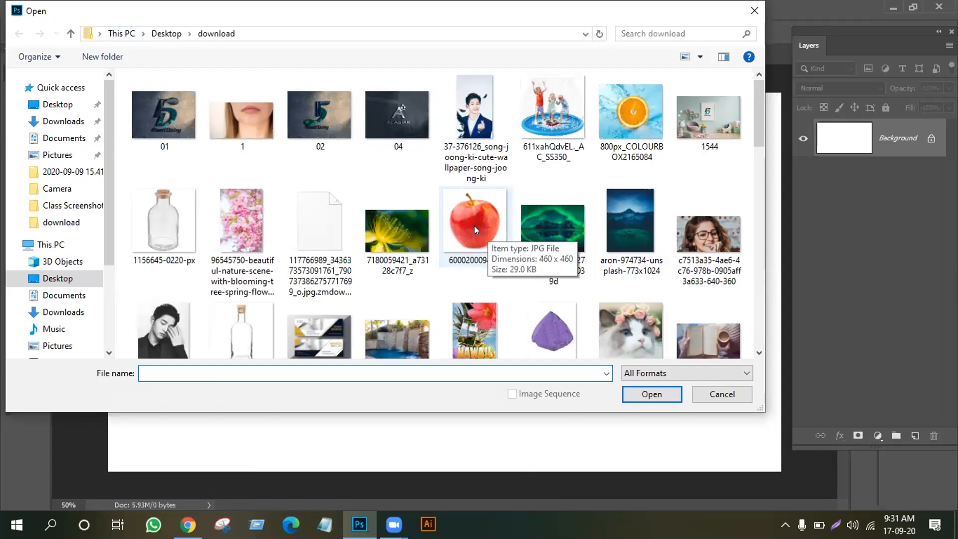
click(472, 210)
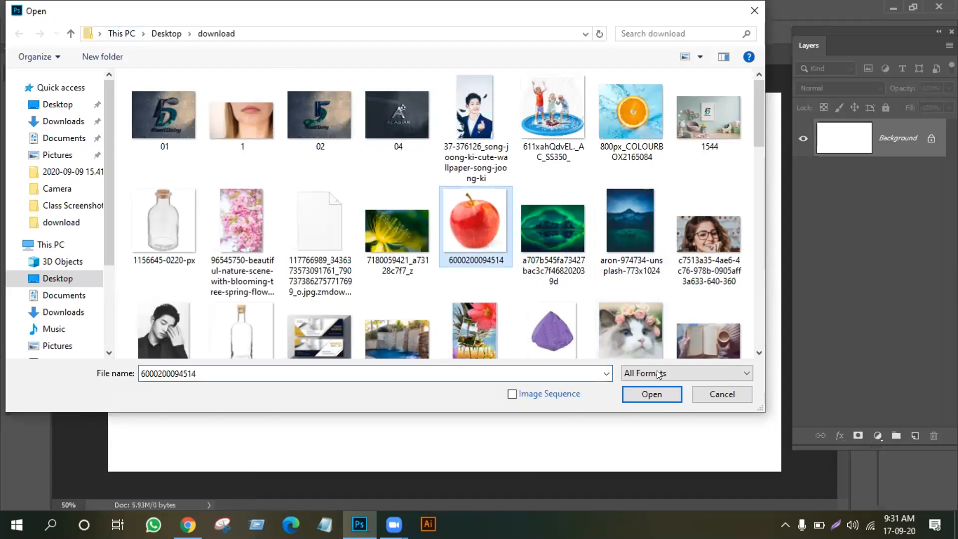
click(657, 400)
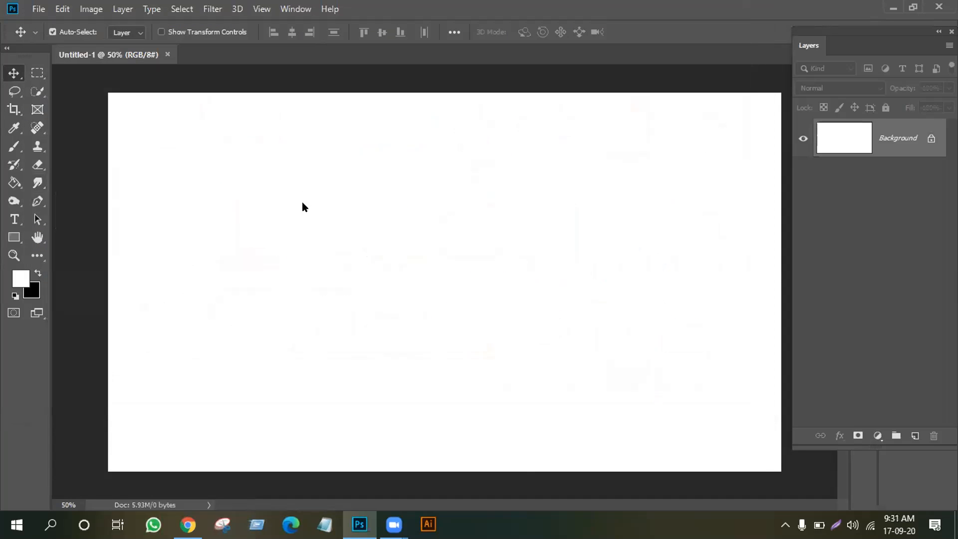
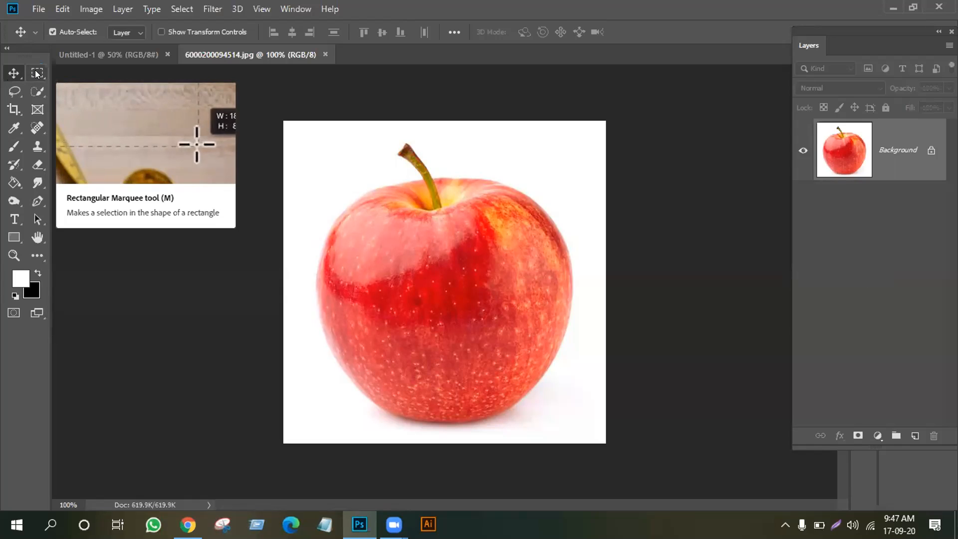
Select a rectangle over the apple, shift the pixels, then undo the move
click(36, 73)
drag(323, 213, 544, 383)
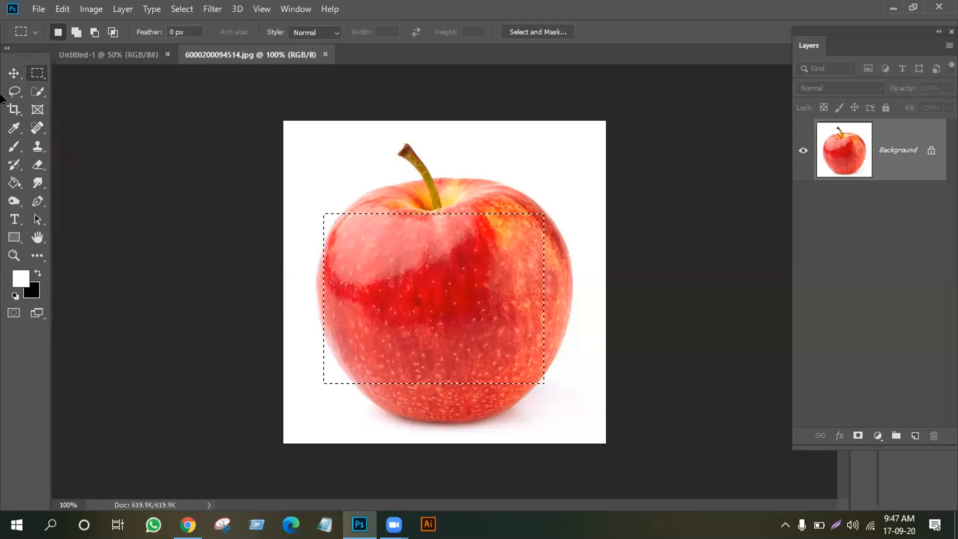
click(13, 73)
drag(371, 263, 441, 377)
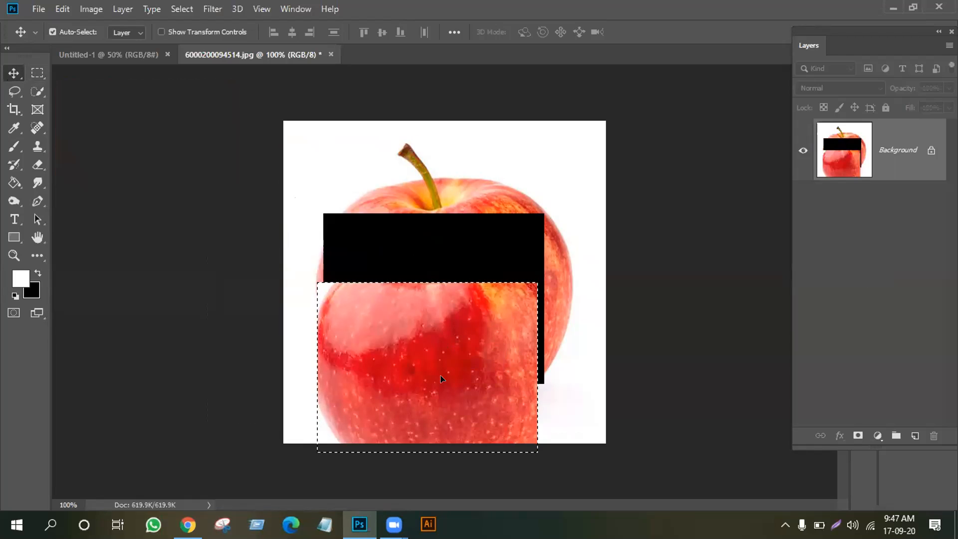
key(ctrl+z)
key(ctrl+z)
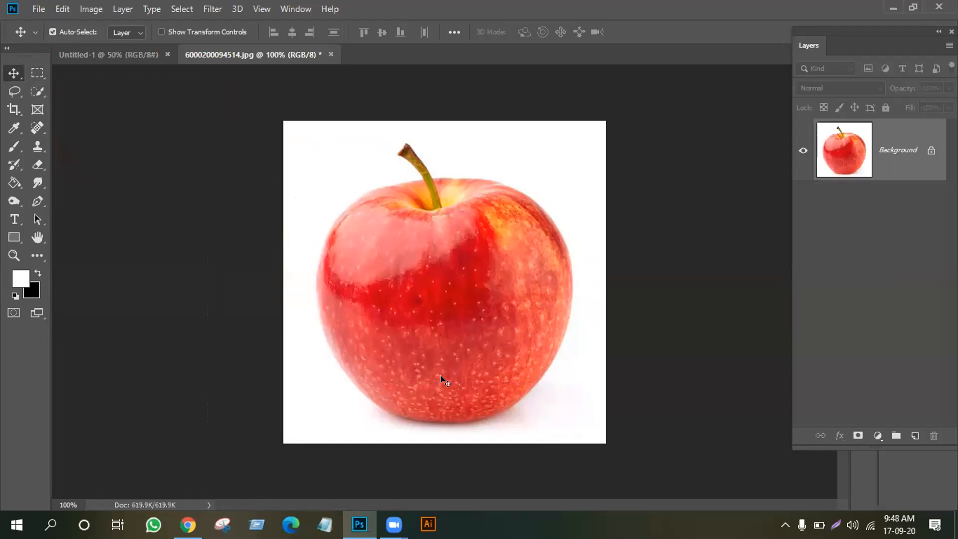
Trace a freehand Lasso outline around the apple from the stem, then drop it
click(14, 91)
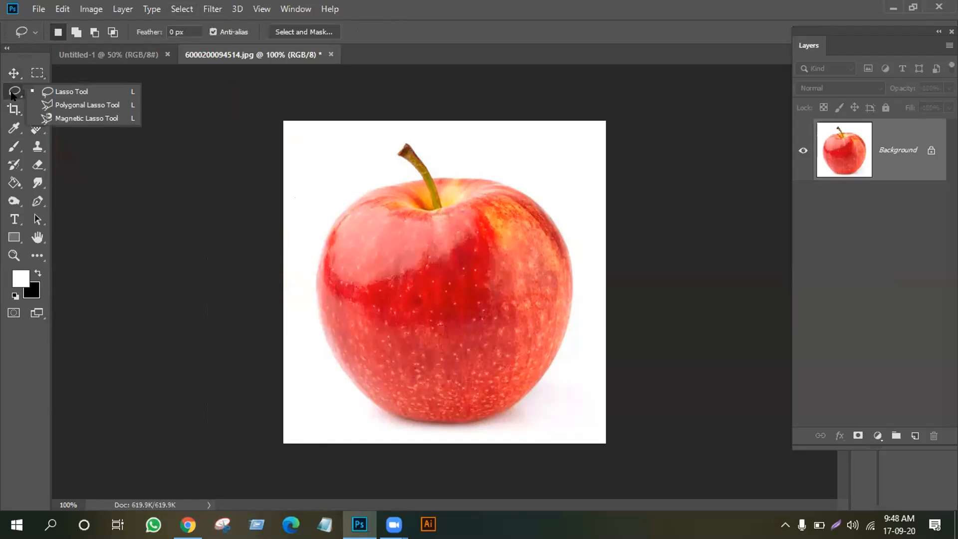
click(64, 93)
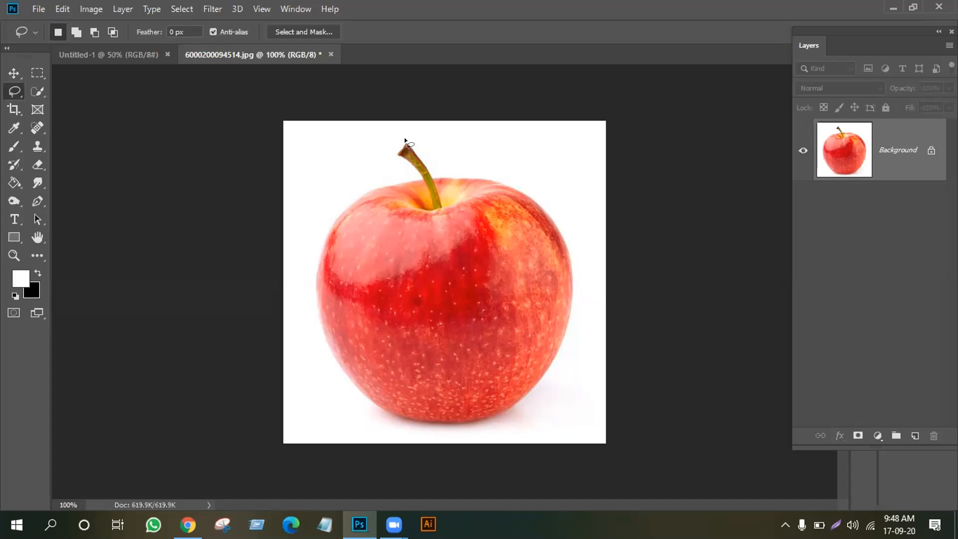
drag(405, 142, 396, 152)
mouse_move(326, 284)
mouse_down()
mouse_move(333, 342)
mouse_move(361, 382)
mouse_move(415, 418)
mouse_up()
mouse_move(551, 329)
mouse_down()
mouse_move(559, 239)
mouse_move(545, 209)
mouse_up()
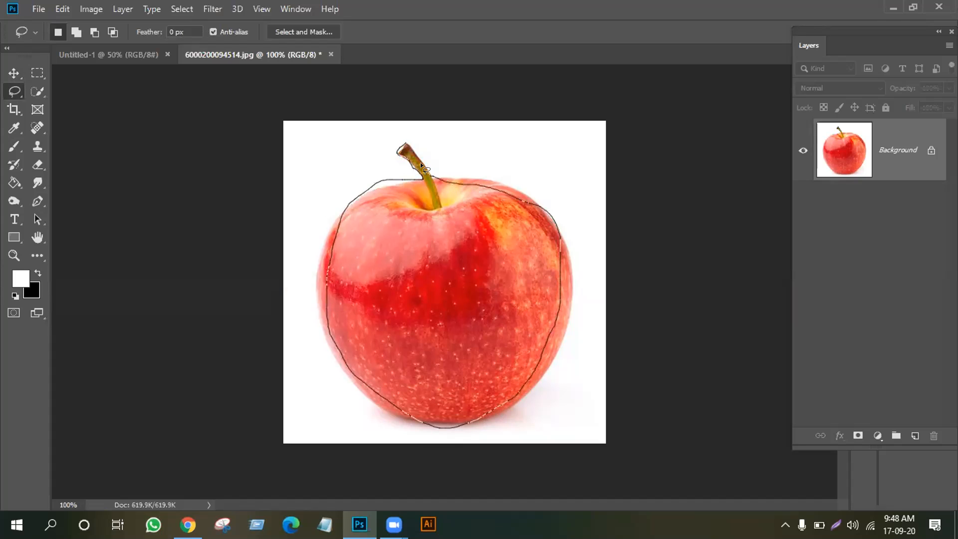
drag(408, 145, 403, 140)
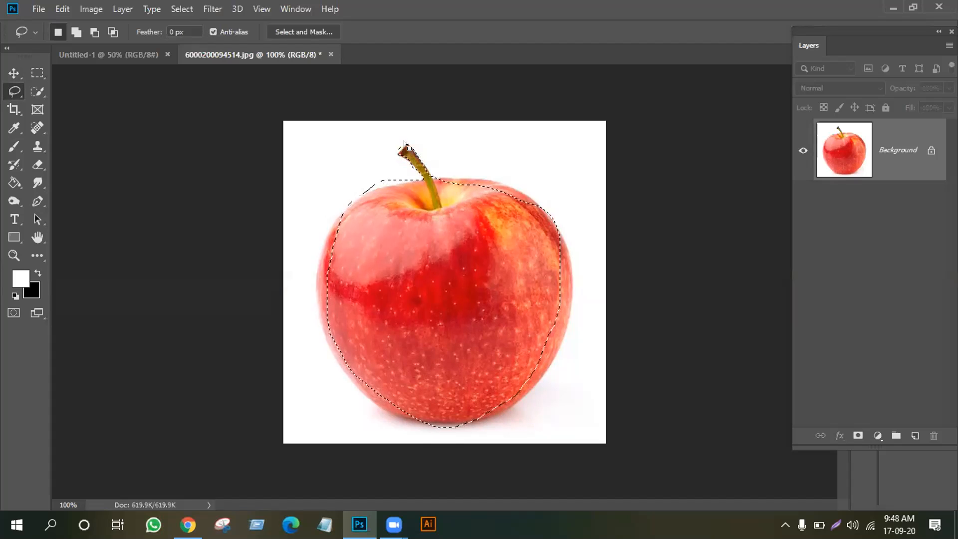
click(421, 292)
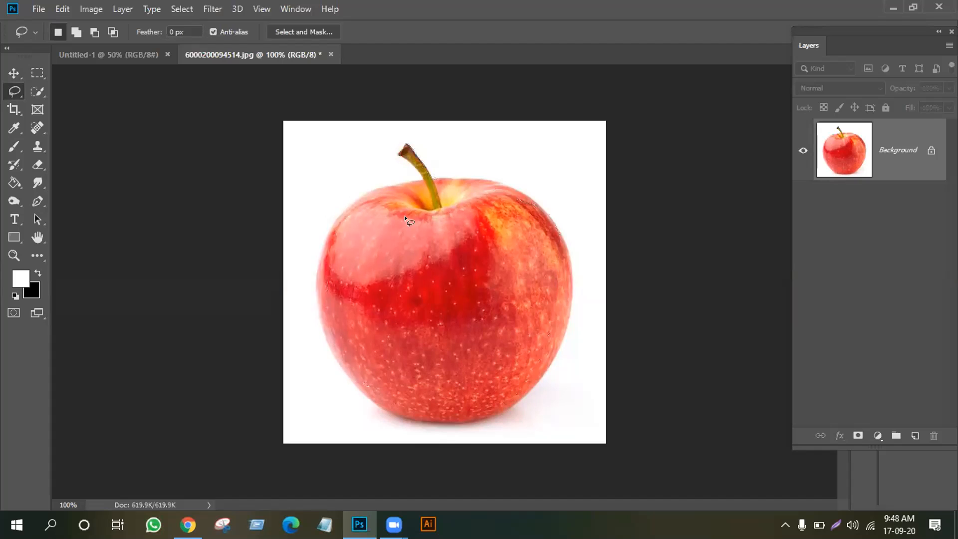
Try several more freehand apple outlines and discard each one
mouse_move(343, 321)
mouse_down()
mouse_move(372, 385)
mouse_move(442, 409)
mouse_move(485, 394)
mouse_up()
drag(462, 205, 417, 184)
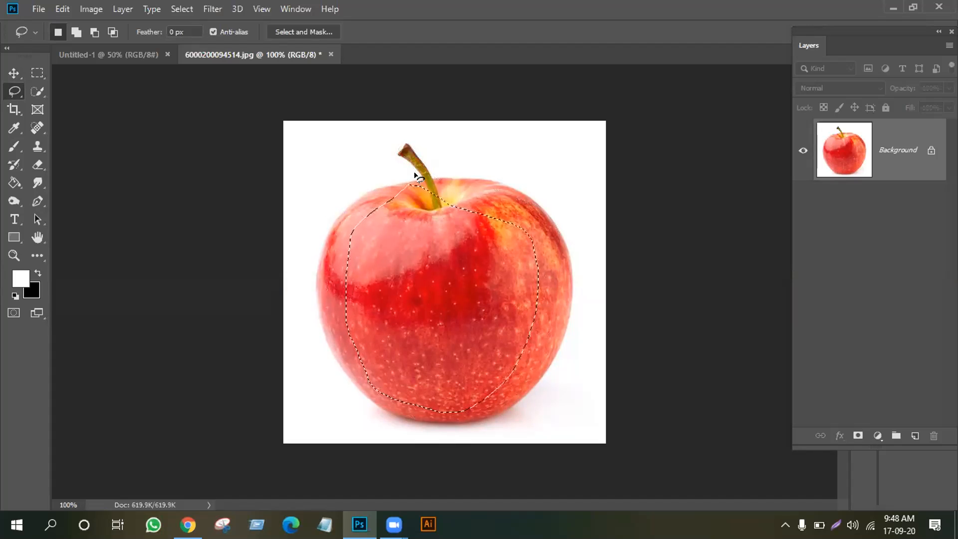
click(399, 253)
mouse_move(408, 215)
mouse_down()
mouse_move(371, 230)
mouse_move(316, 385)
mouse_move(386, 464)
mouse_move(453, 351)
mouse_move(450, 339)
mouse_move(501, 374)
mouse_up()
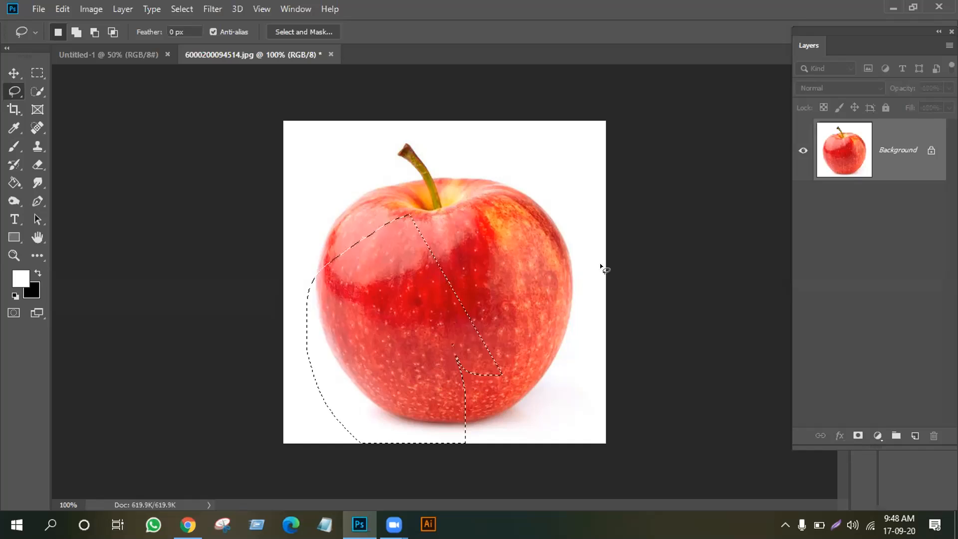
click(450, 211)
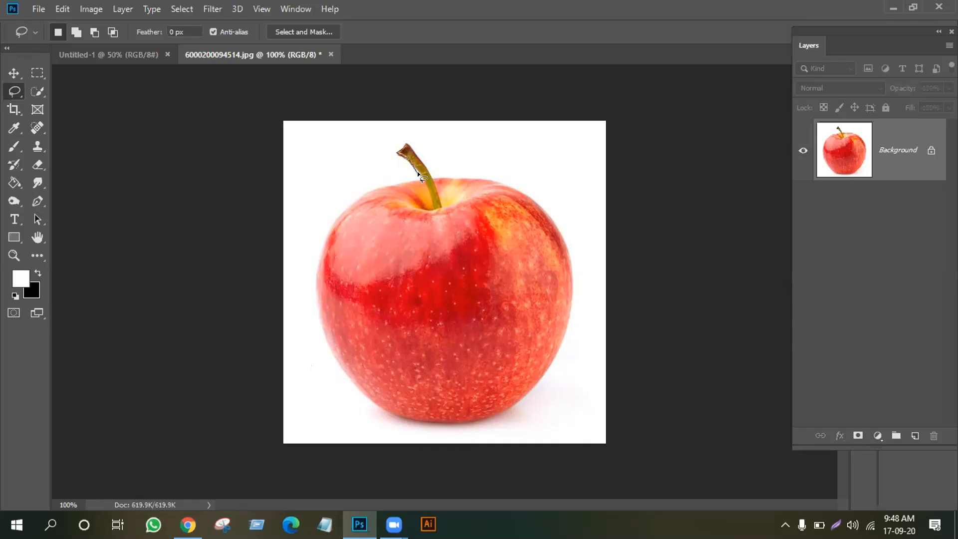
drag(421, 175, 386, 180)
mouse_move(339, 221)
mouse_down()
mouse_move(320, 282)
mouse_move(325, 341)
mouse_move(363, 396)
mouse_move(432, 418)
mouse_up()
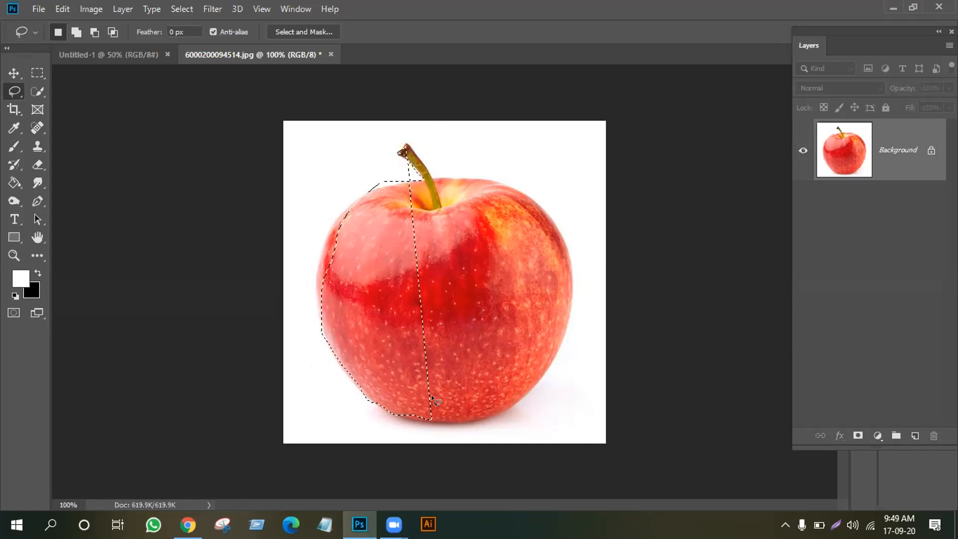
key(ctrl+d)
Switch to the Polygonal Lasso and anchor points around the stem and upper edge
right_click(5, 92)
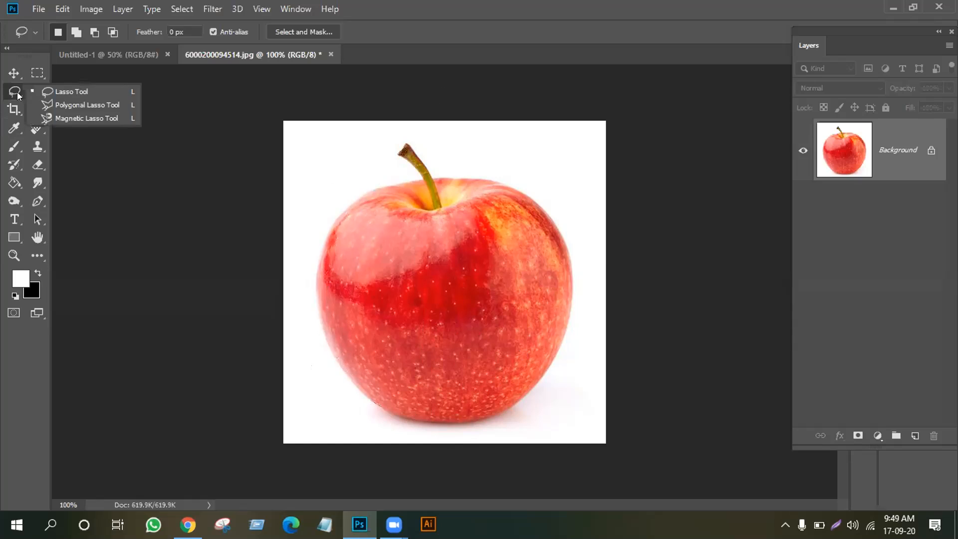
click(69, 103)
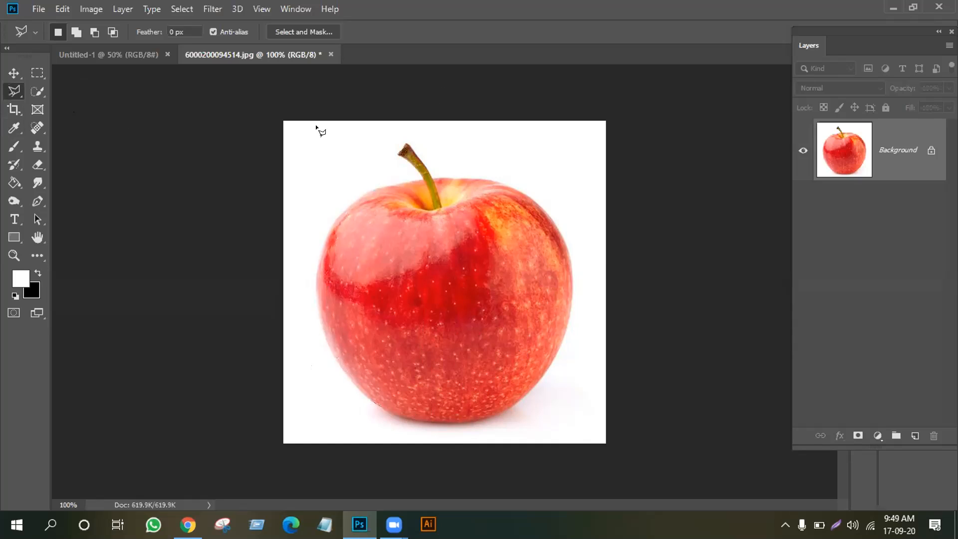
click(403, 146)
click(398, 153)
click(409, 160)
click(357, 195)
Zoom to 400% on the apple's edge, delete stray points, and cancel the outline
scroll(347, 202, up, 4)
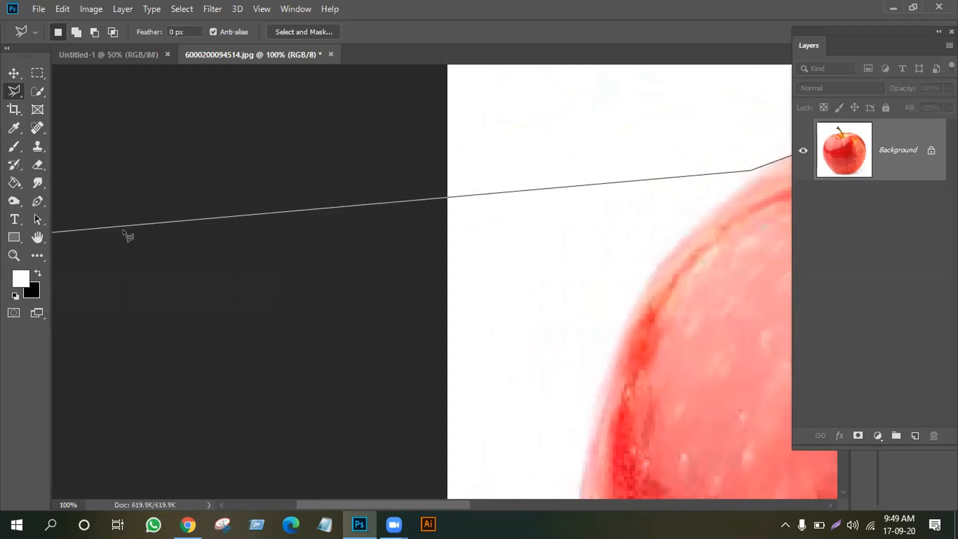
click(60, 232)
key(BackSpace)
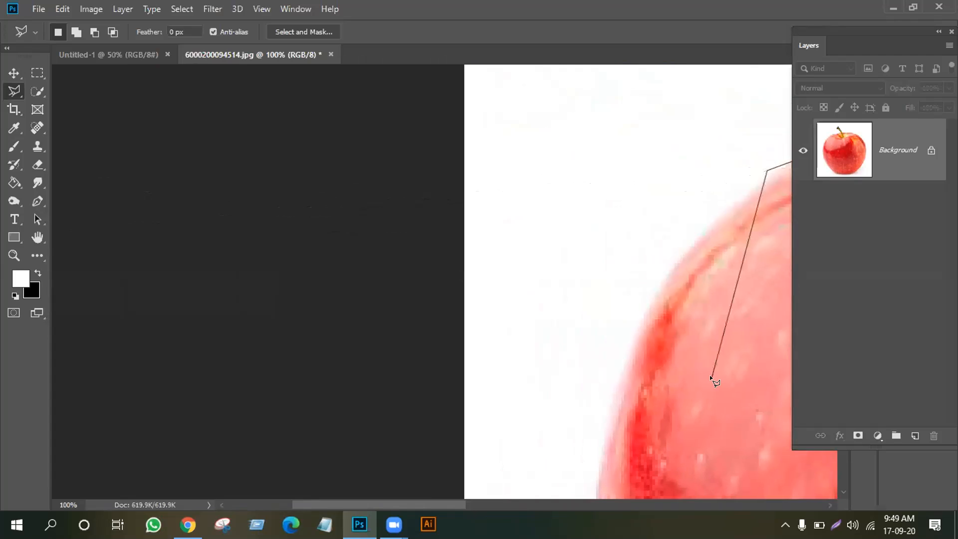
key(BackSpace)
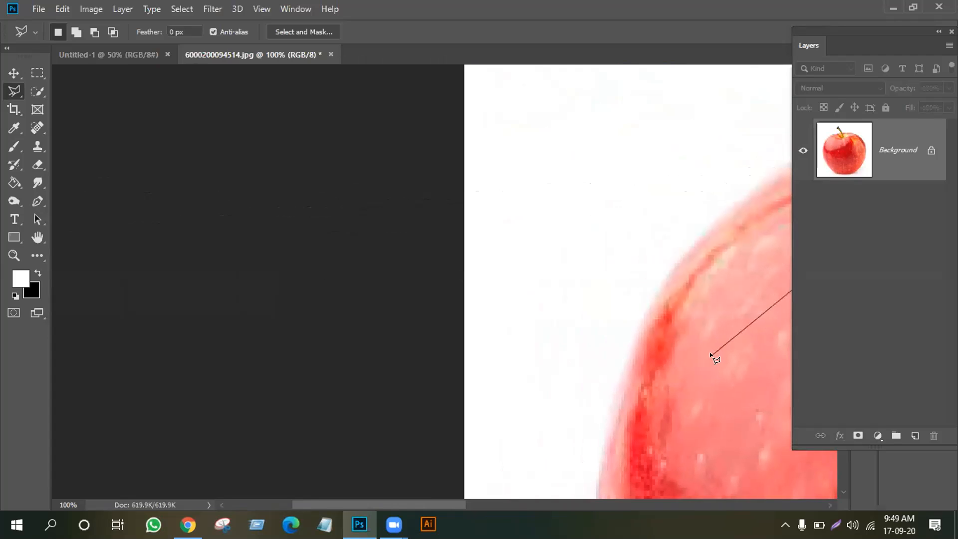
key(Escape)
click(10, 74)
click(37, 237)
Pan onto the stem and place Polygonal Lasso points down the stem's edge
drag(600, 234, 75, 267)
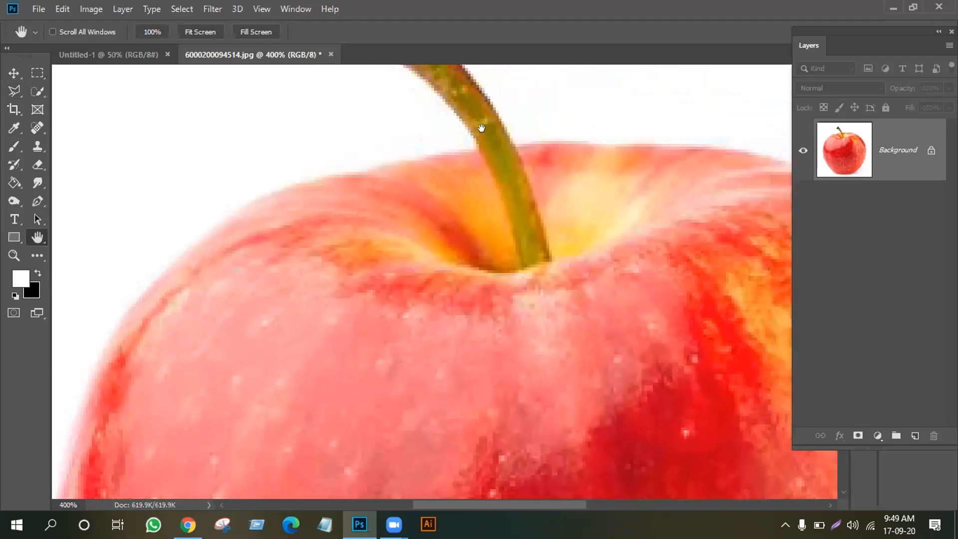
drag(481, 128, 509, 207)
click(14, 90)
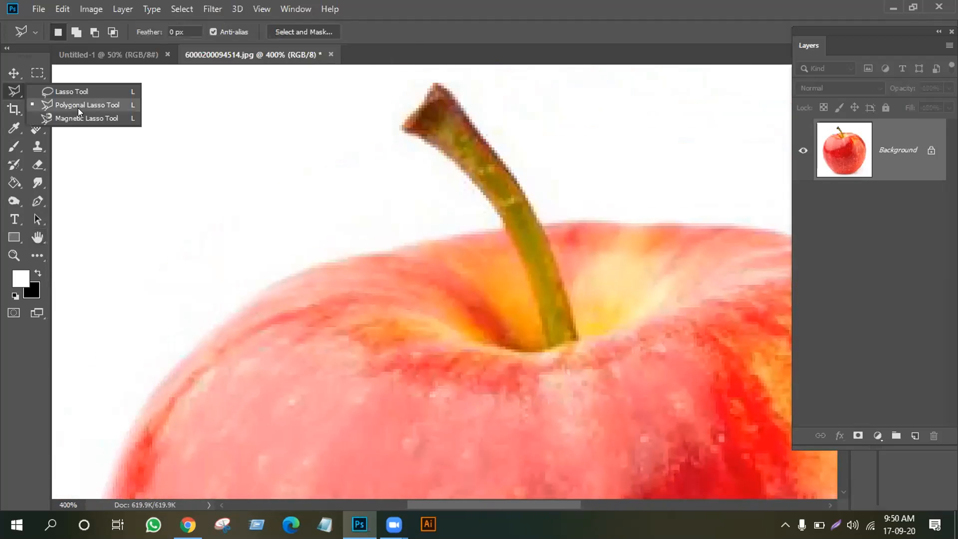
click(78, 106)
click(434, 82)
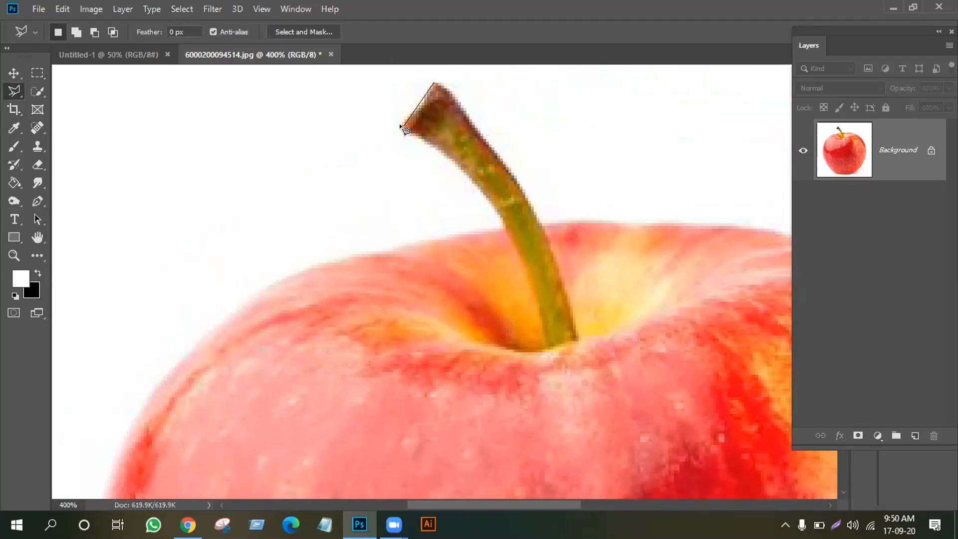
click(439, 147)
click(474, 181)
click(434, 235)
Add points along the apple's upper-left edge, remove them, and zoom back to 100%
click(359, 254)
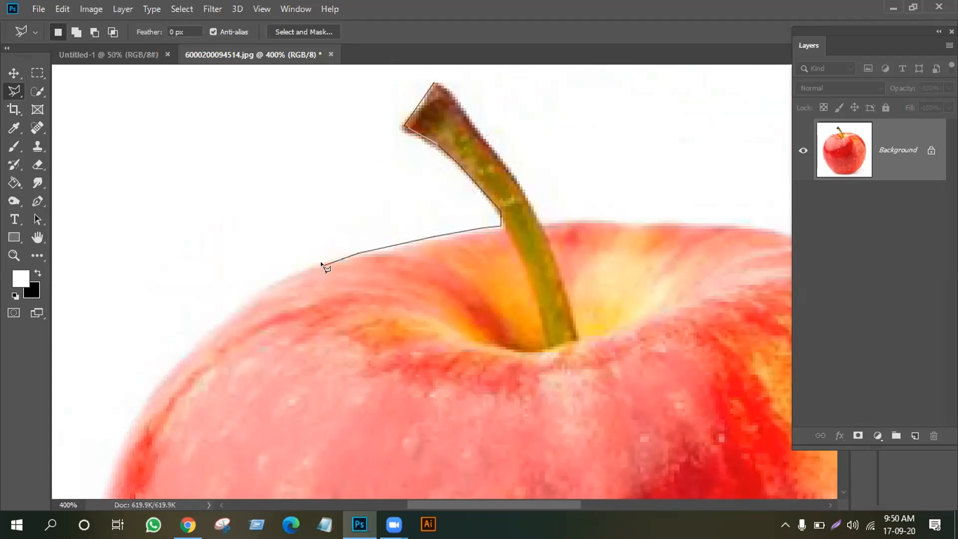
click(241, 303)
click(185, 354)
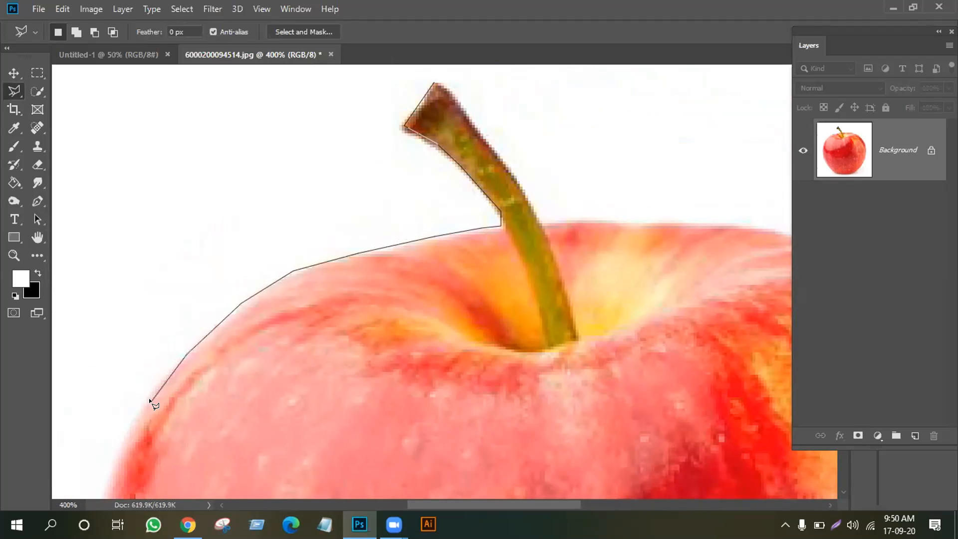
click(150, 399)
click(207, 450)
click(272, 451)
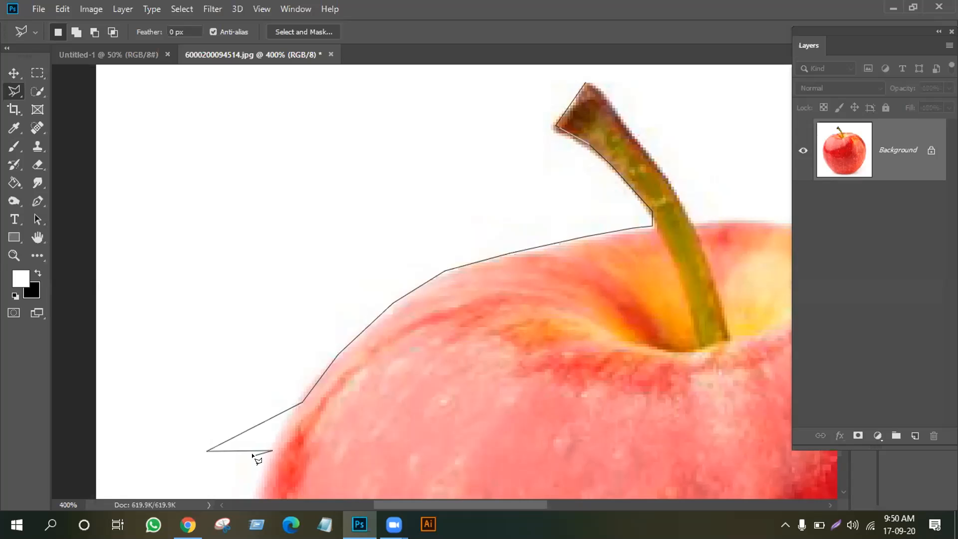
key(BackSpace)
key(BackSpace)
key(BackSpace)
key(BackSpace)
key(BackSpace)
key(BackSpace)
key(BackSpace)
key(BackSpace)
key(BackSpace)
key(BackSpace)
key(BackSpace)
key(BackSpace)
key(ctrl+minus)
key(ctrl+minus)
key(ctrl+minus)
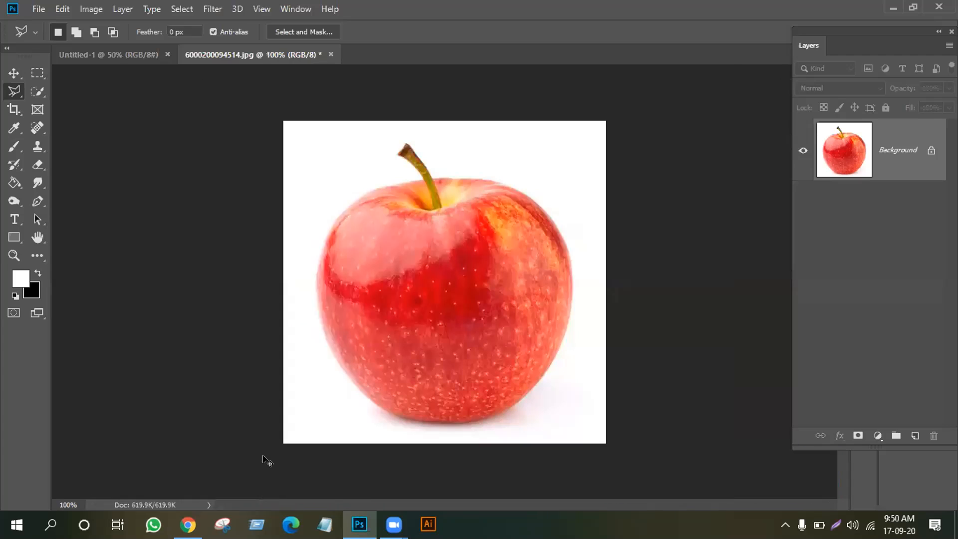
Place Polygonal Lasso points from the stem around the apple's right side
right_click(14, 89)
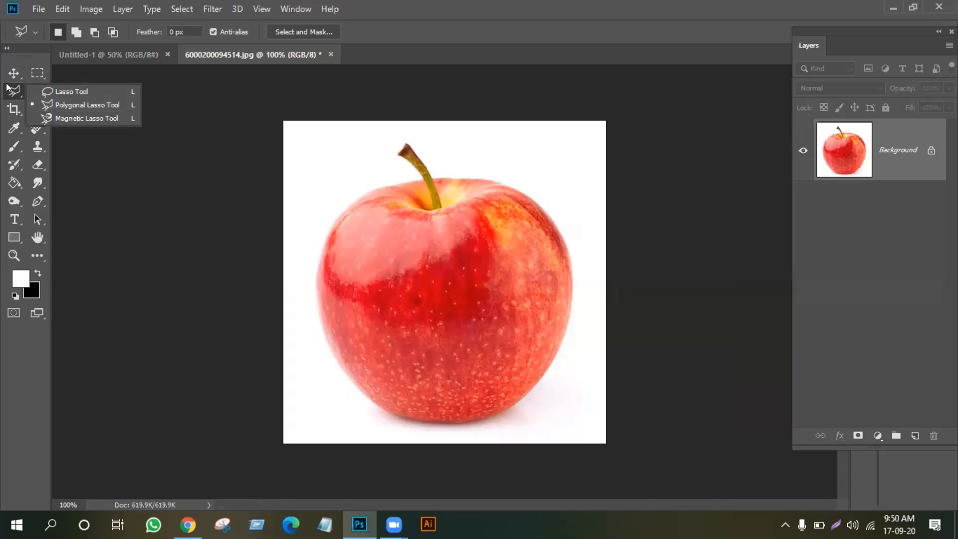
click(75, 102)
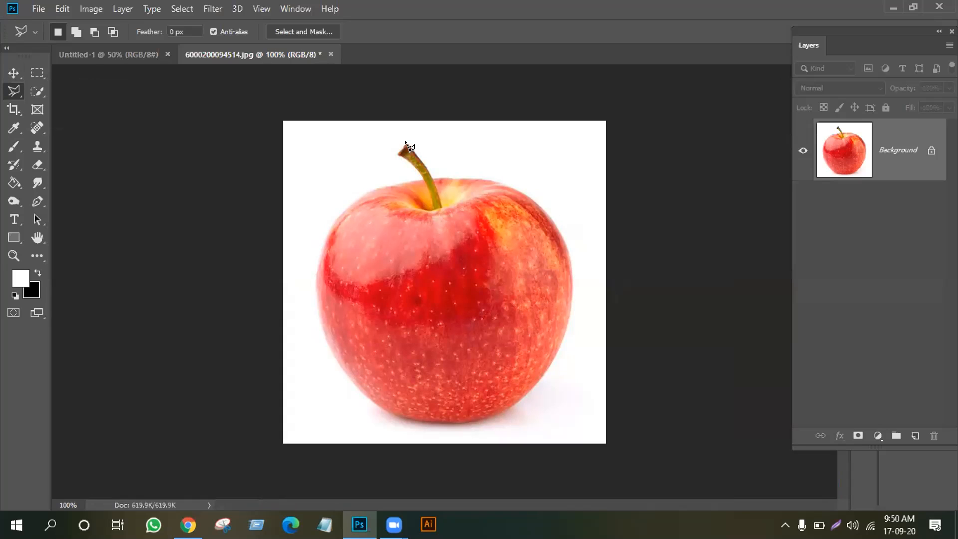
click(414, 166)
click(368, 188)
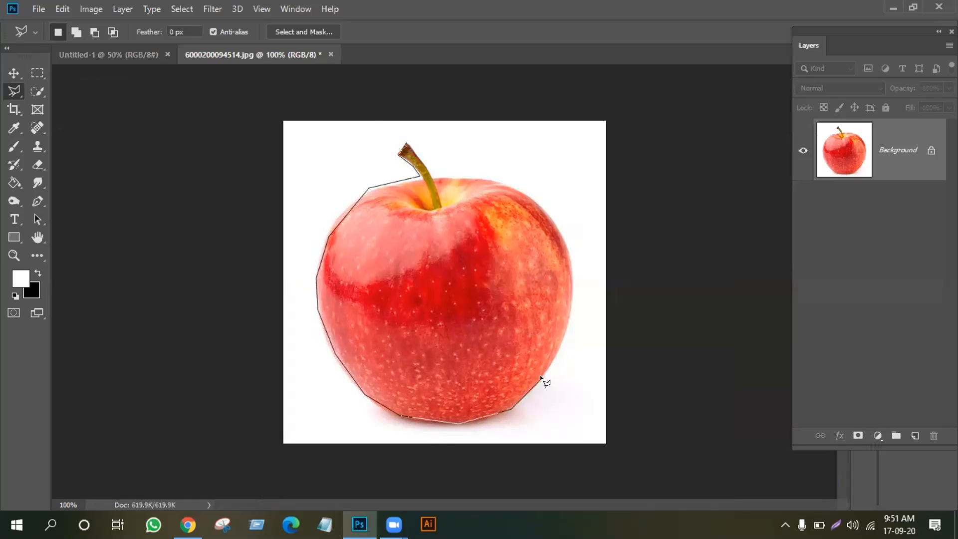
click(570, 283)
click(564, 240)
click(512, 184)
Trace around the stem and close the outline into an apple selection
click(434, 174)
click(409, 138)
click(389, 148)
click(402, 167)
click(420, 175)
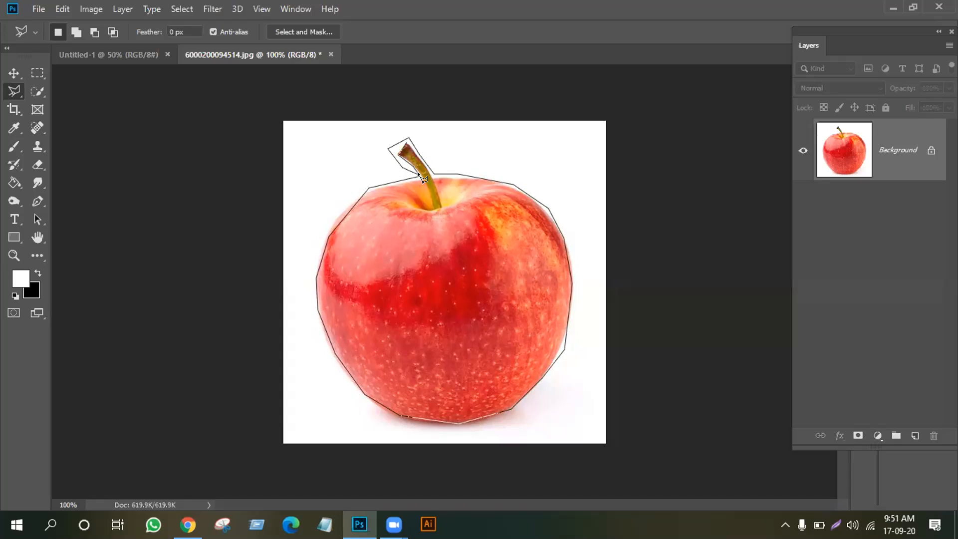
click(405, 142)
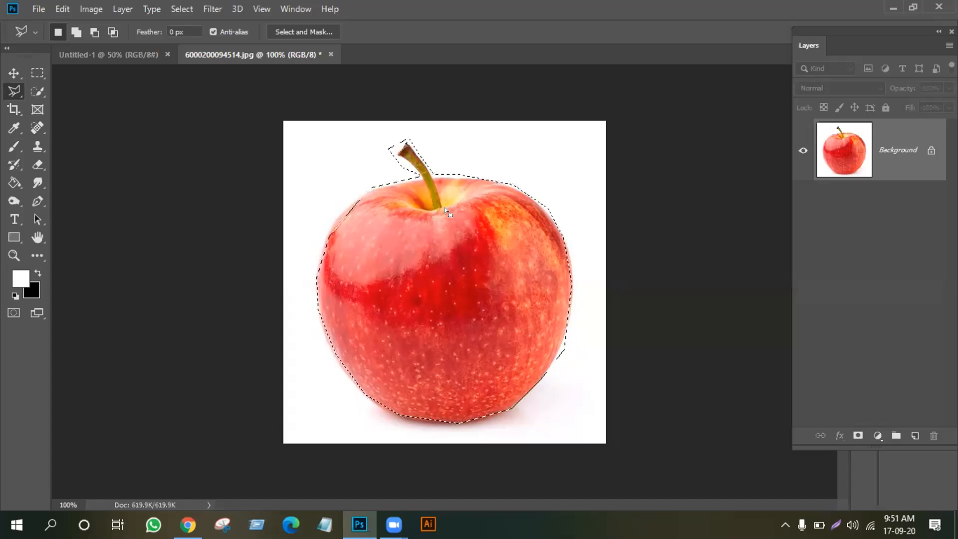
Drag the selected apple with the Move tool into the Untitled-1 document
right_click(405, 140)
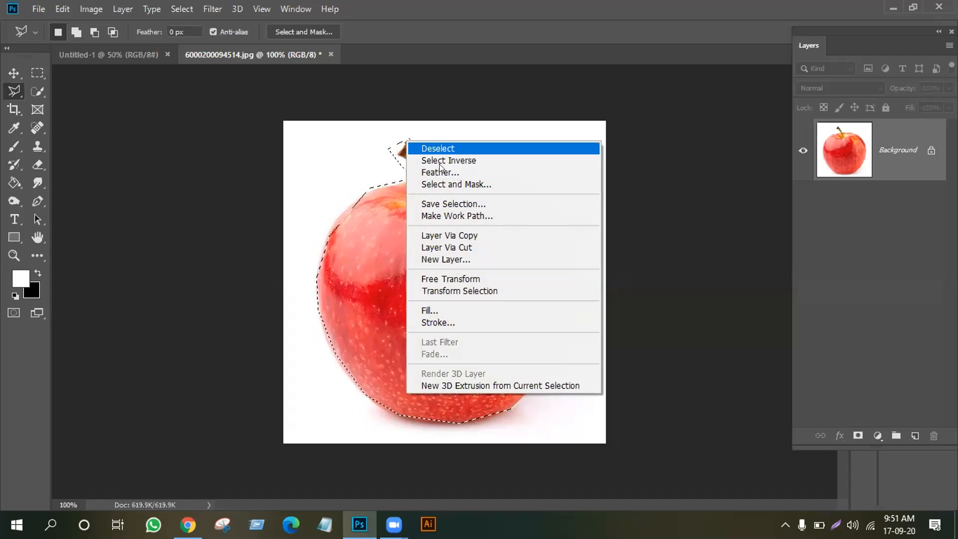
click(317, 176)
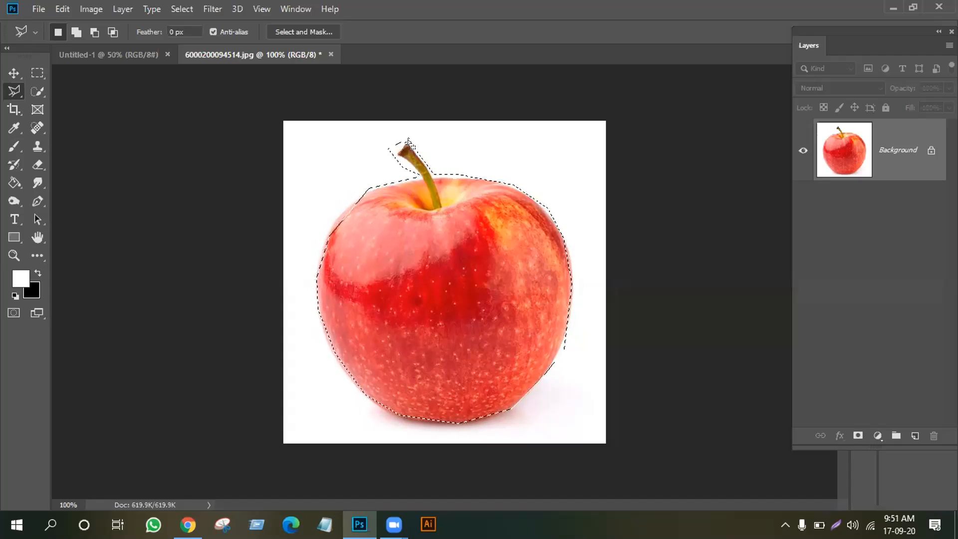
click(14, 73)
drag(454, 256, 417, 288)
click(327, 52)
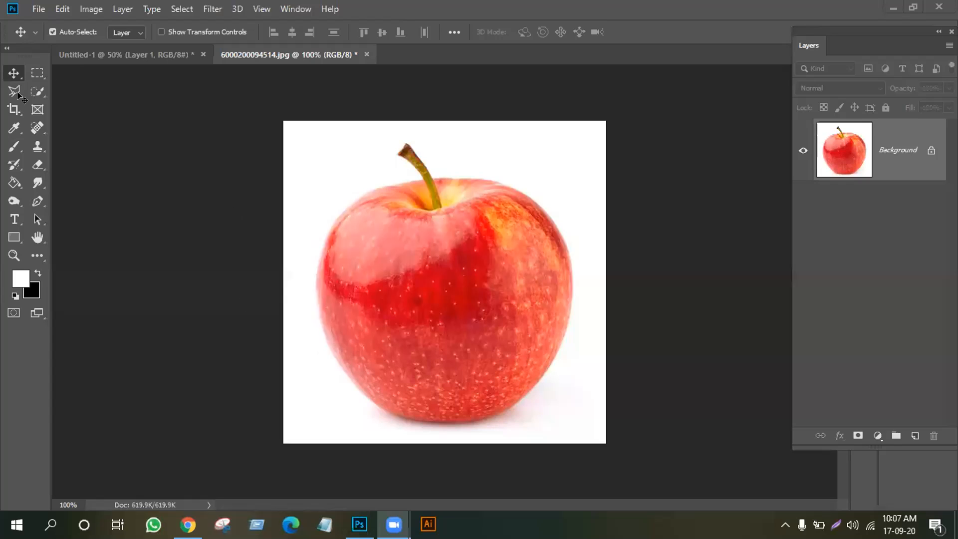
click(15, 92)
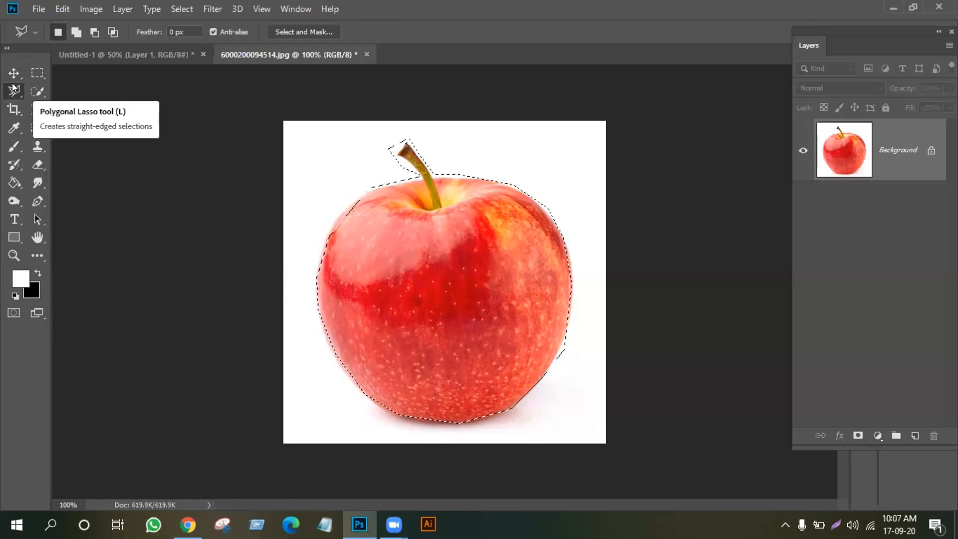
right_click(14, 89)
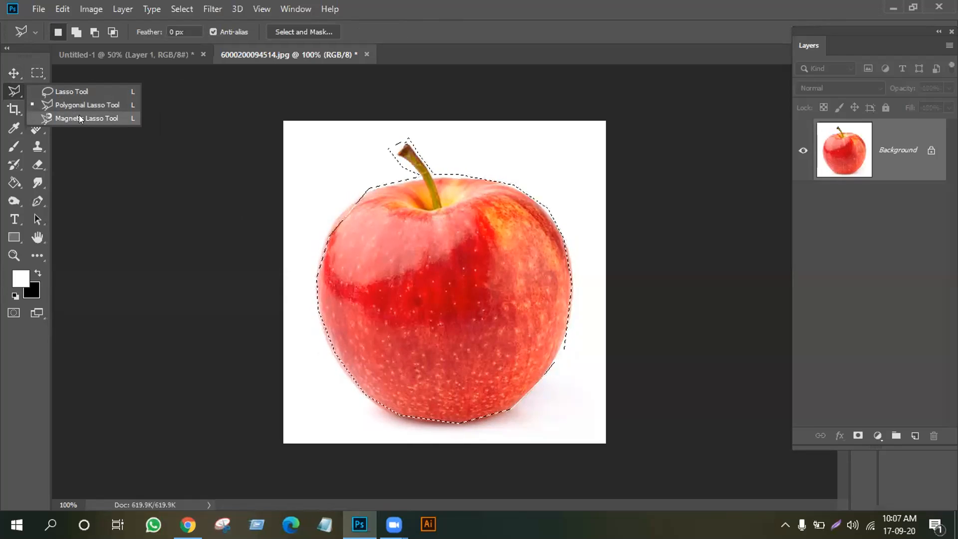
key(v)
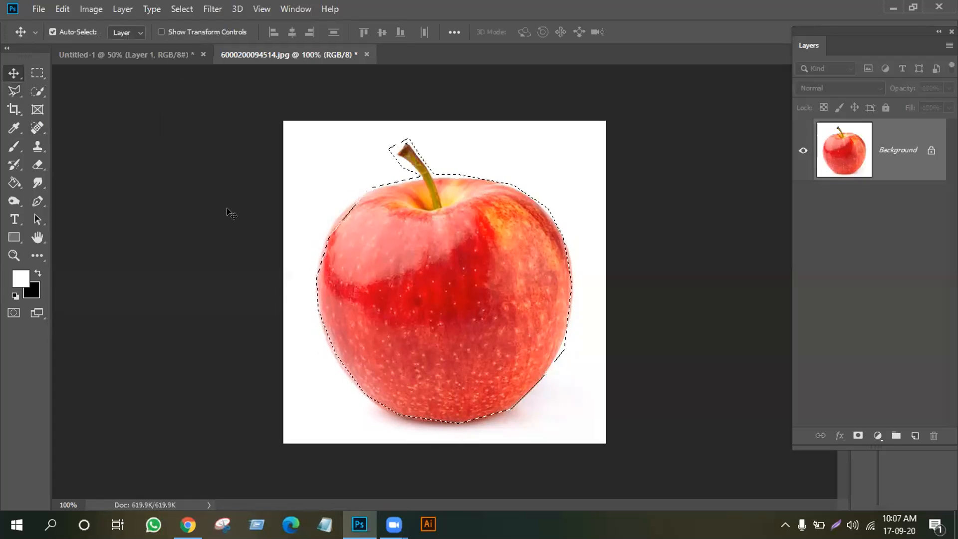
key(ctrl+d)
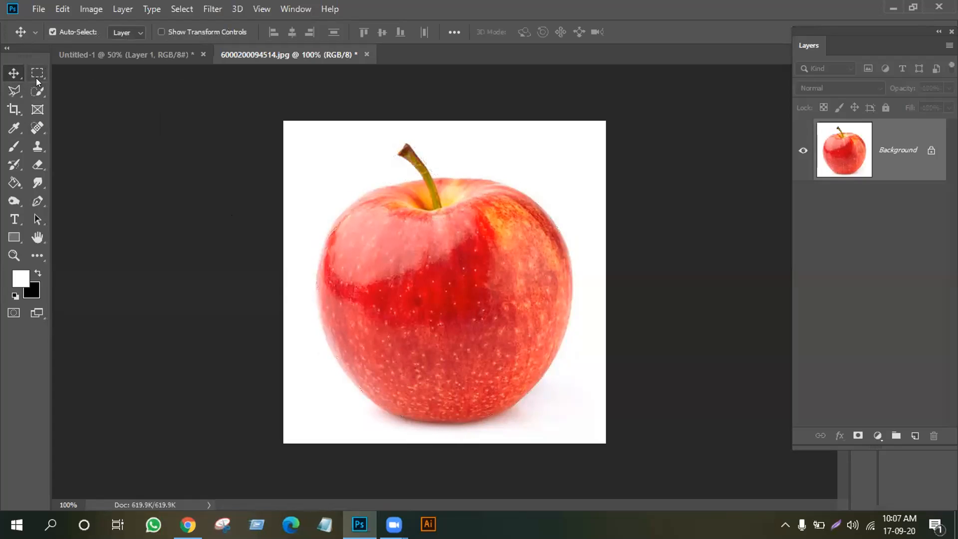
click(38, 91)
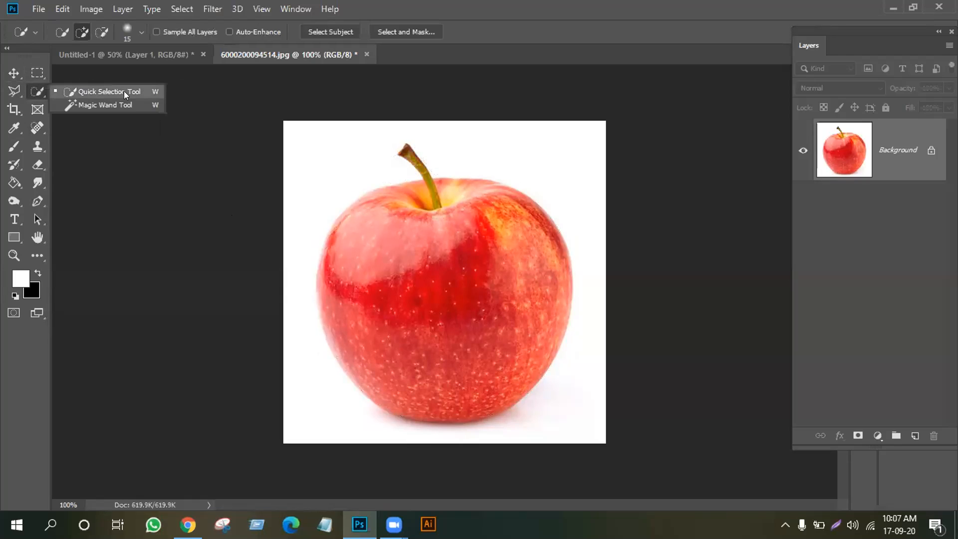
click(14, 73)
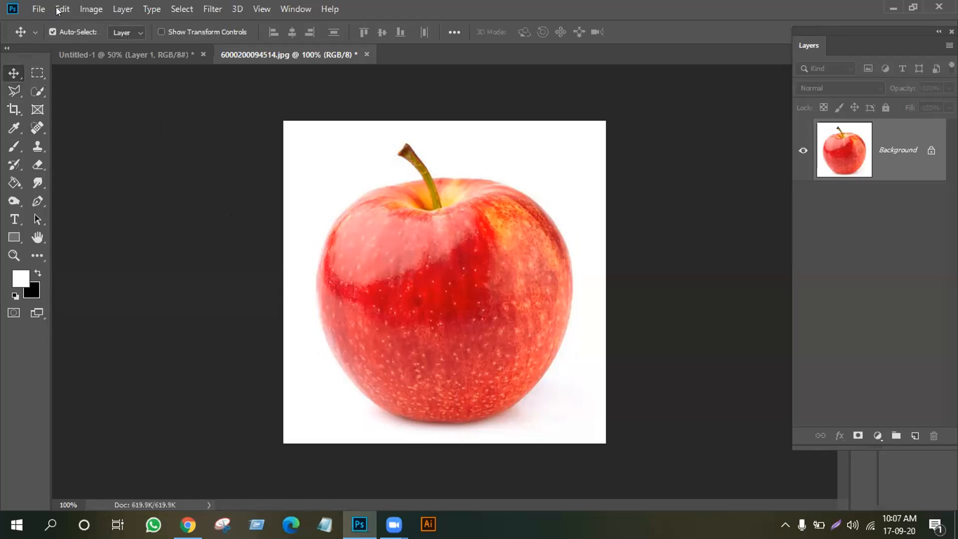
click(37, 7)
click(45, 36)
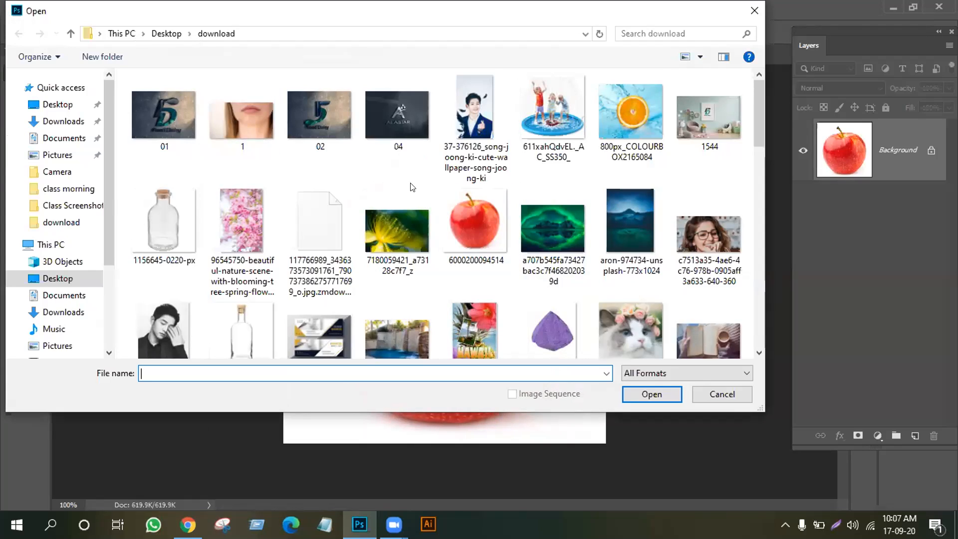
scroll(429, 201, down, 1)
scroll(429, 201, down, 2)
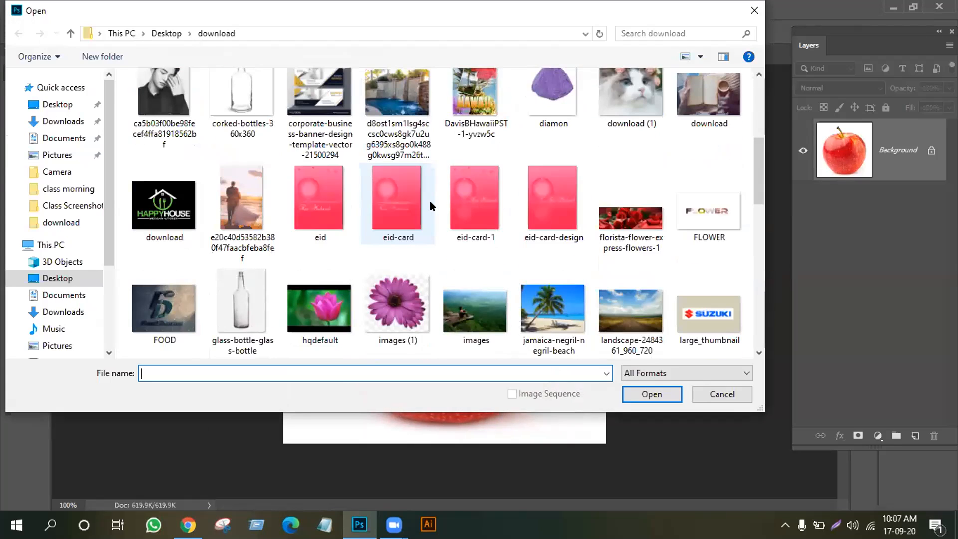
scroll(430, 201, down, 3)
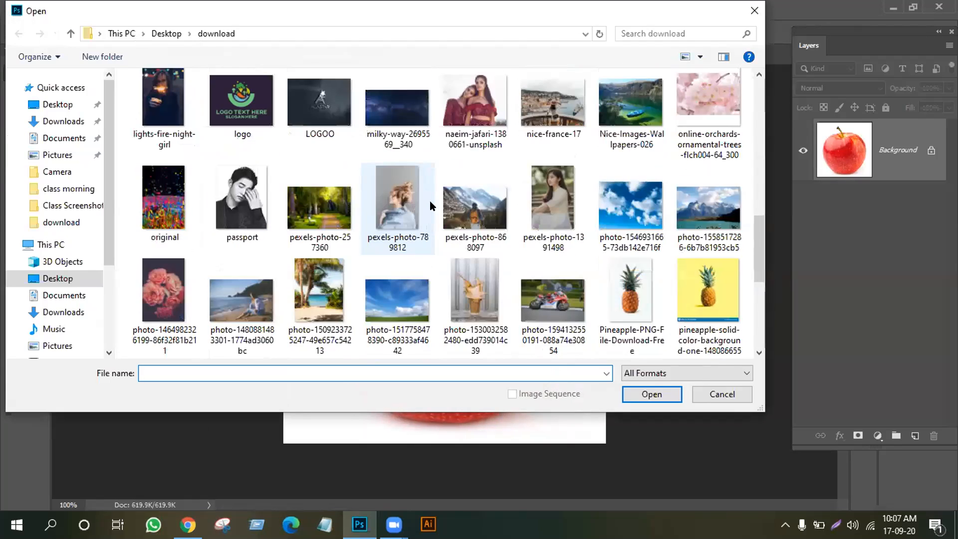
click(216, 292)
click(667, 394)
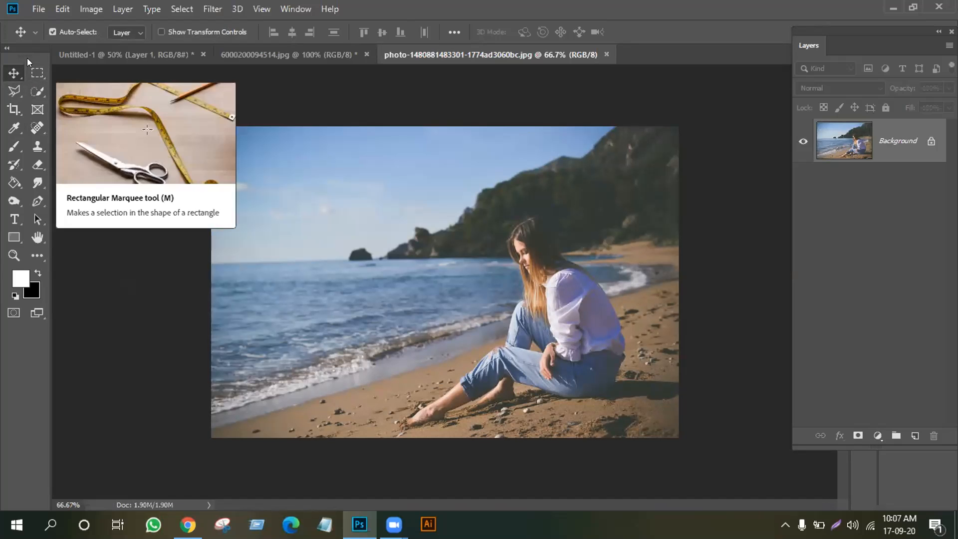
Paint a Quick Selection with an enlarged brush over the woman from hair to feet
click(37, 91)
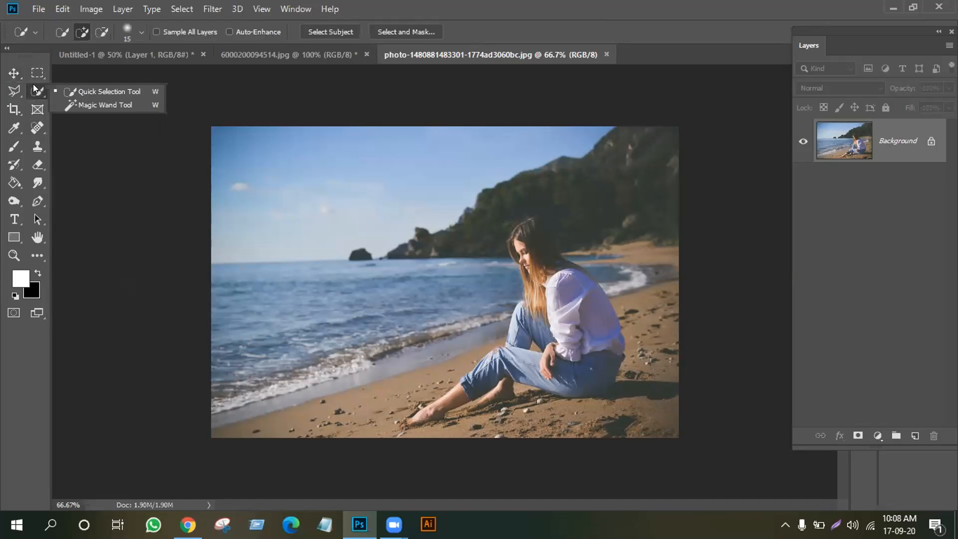
click(103, 89)
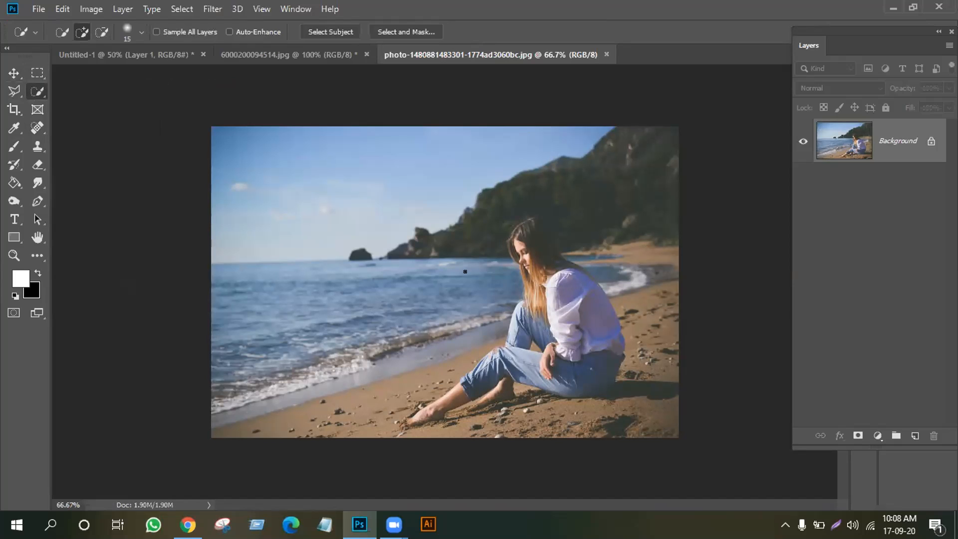
key(bracketright)
mouse_move(522, 231)
mouse_down()
mouse_move(584, 334)
mouse_move(576, 366)
mouse_move(491, 367)
mouse_move(442, 401)
mouse_move(457, 370)
mouse_move(532, 322)
mouse_move(558, 347)
mouse_move(524, 314)
mouse_up()
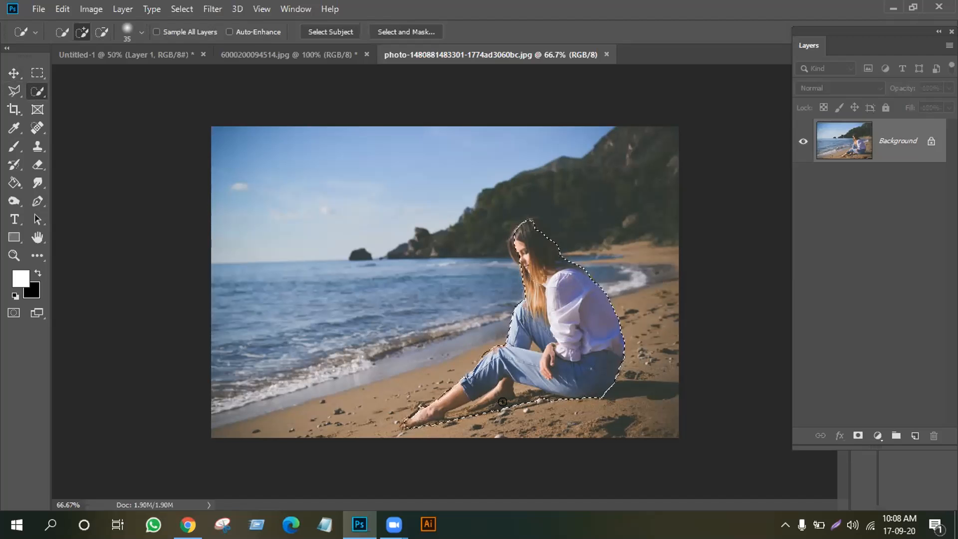
drag(557, 265, 559, 253)
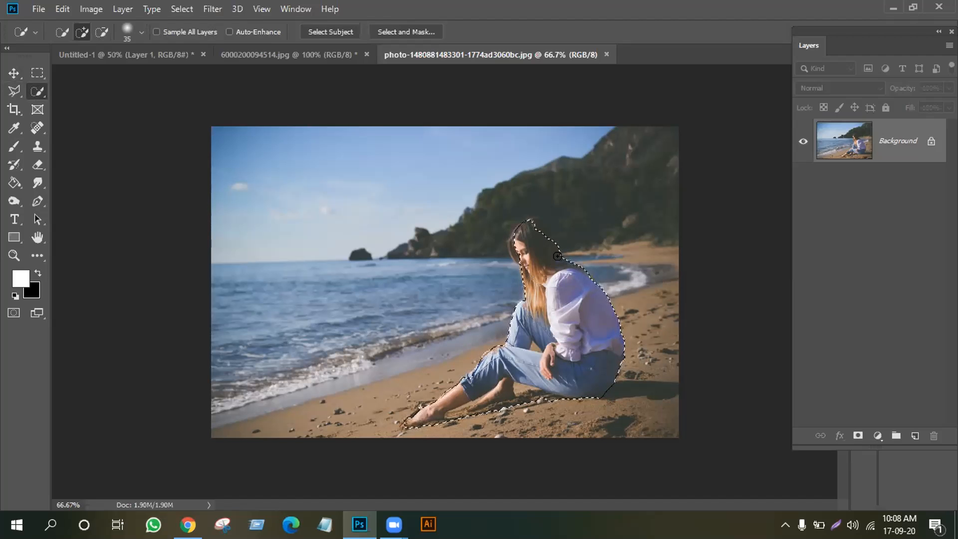
click(521, 219)
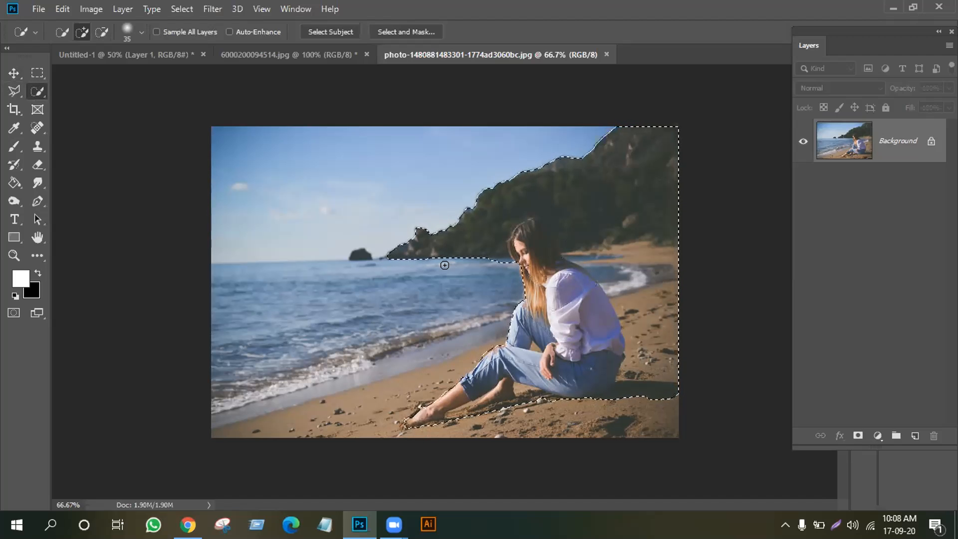
key(alt)
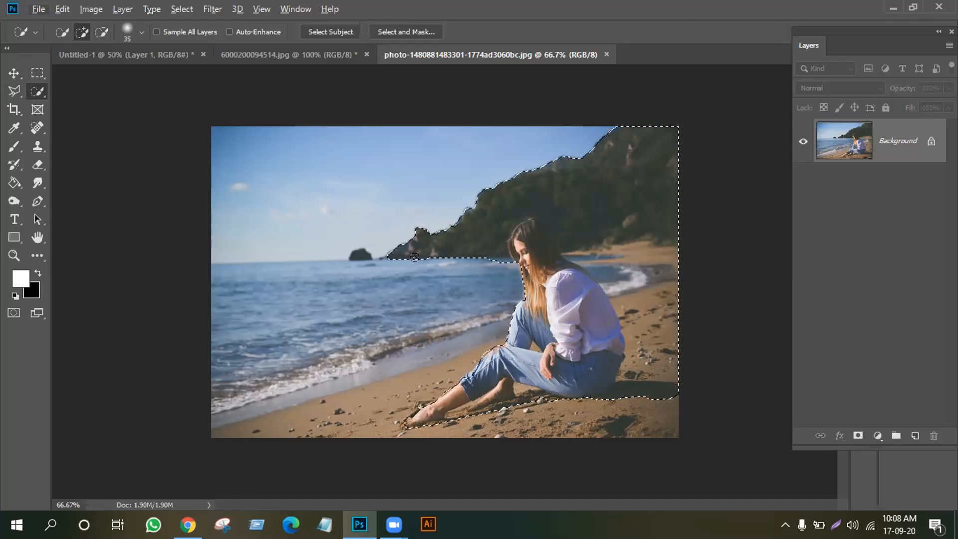
key(alt)
Set Quick Selection to Subtract and paint the hills and beach out of the selection
click(82, 32)
alt+click(442, 254)
mouse_move(477, 189)
mouse_down()
mouse_move(531, 204)
mouse_move(648, 152)
mouse_move(651, 258)
mouse_move(619, 290)
mouse_move(641, 352)
mouse_move(624, 382)
mouse_move(568, 409)
mouse_move(513, 391)
mouse_up()
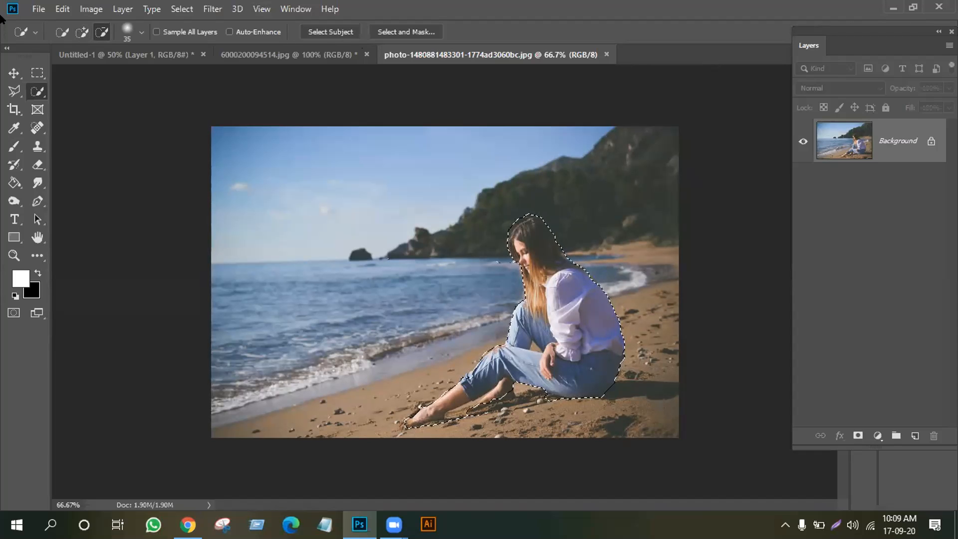
click(13, 73)
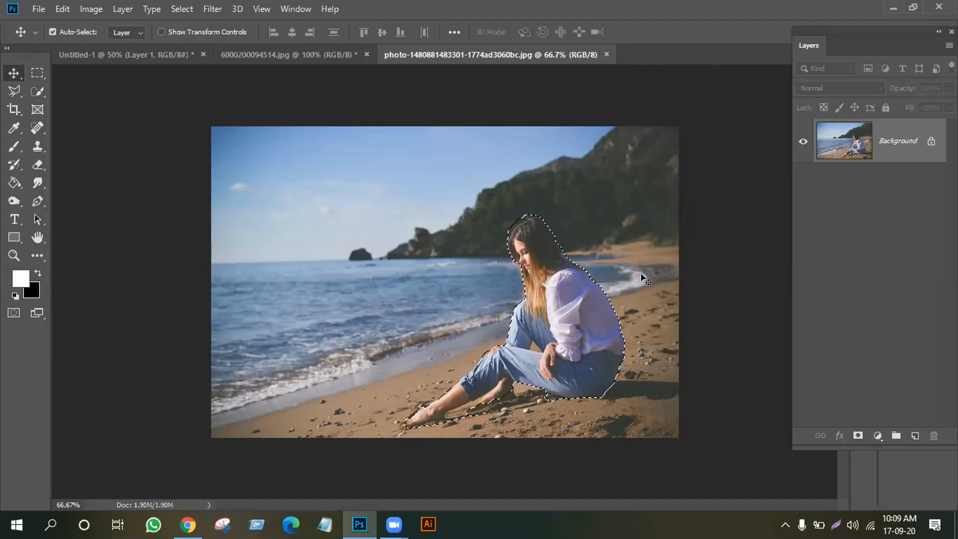
Copy the woman to Layer 1, duplicate Background as 'Girl', then duplicate Girl again
key(ctrl+j)
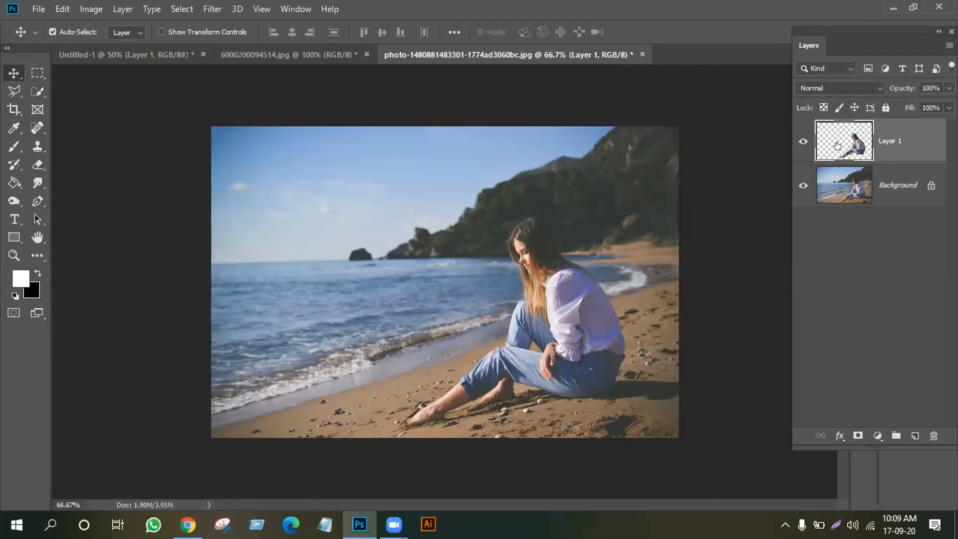
click(882, 186)
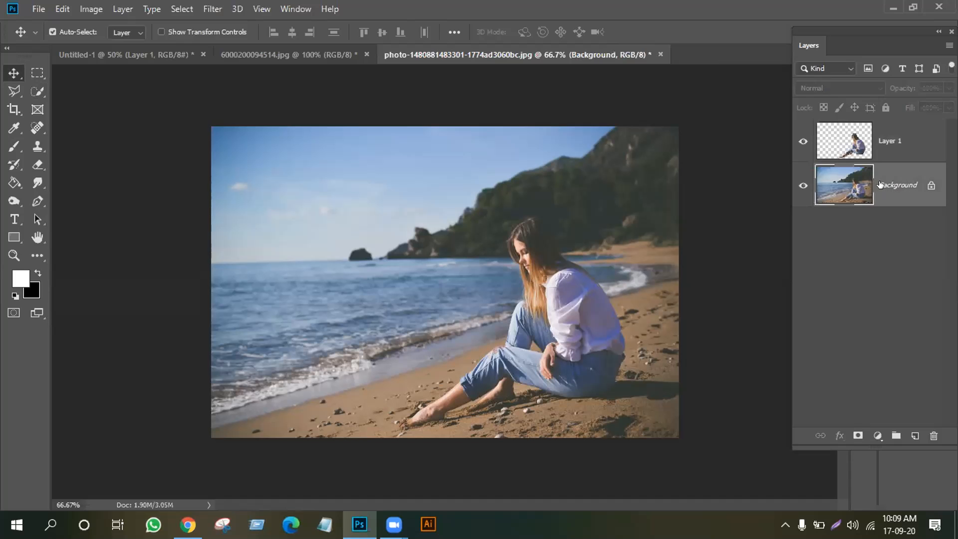
right_click(880, 184)
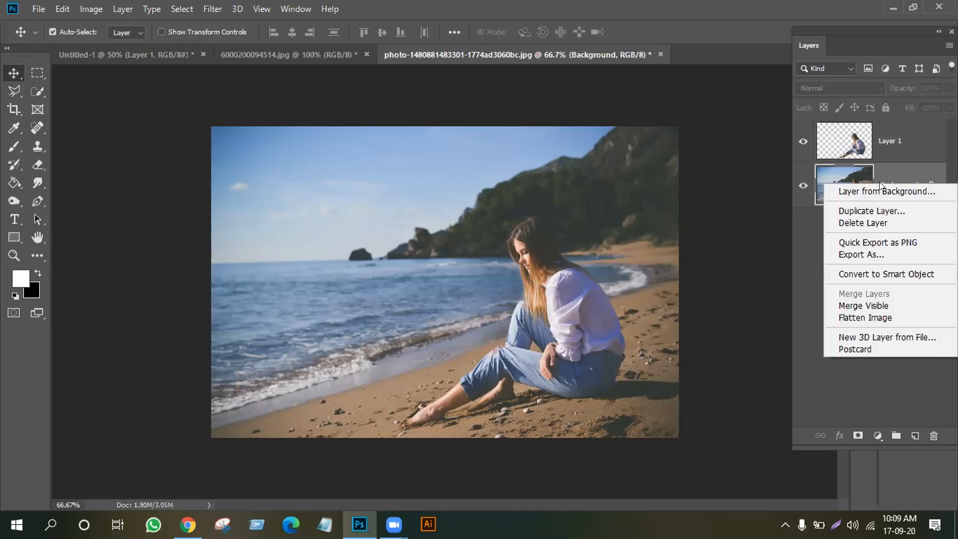
click(856, 209)
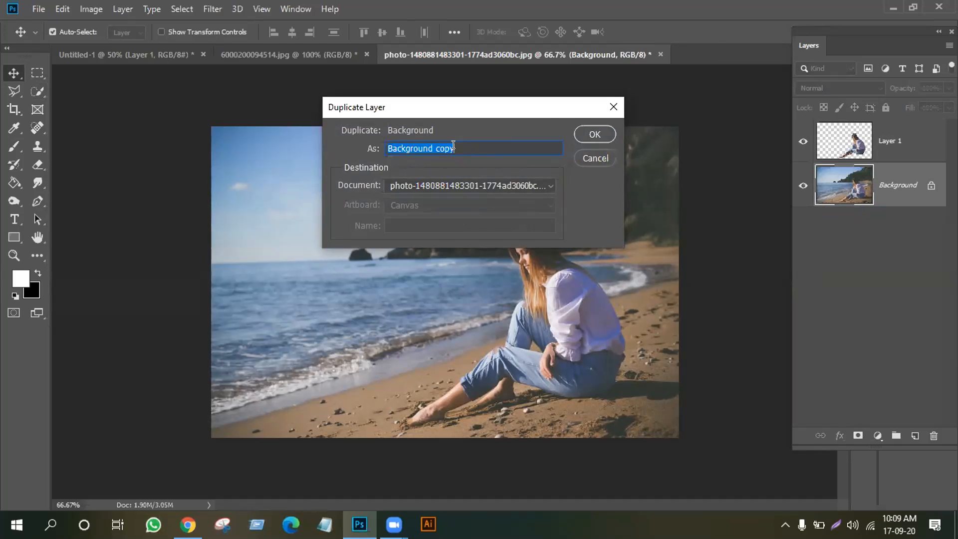
text(Girl)
click(587, 134)
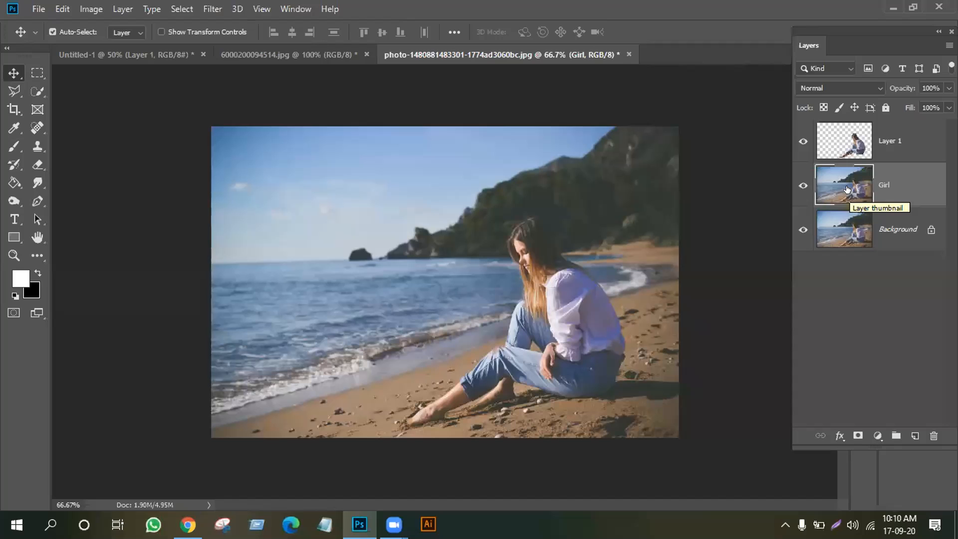
key(ctrl+j)
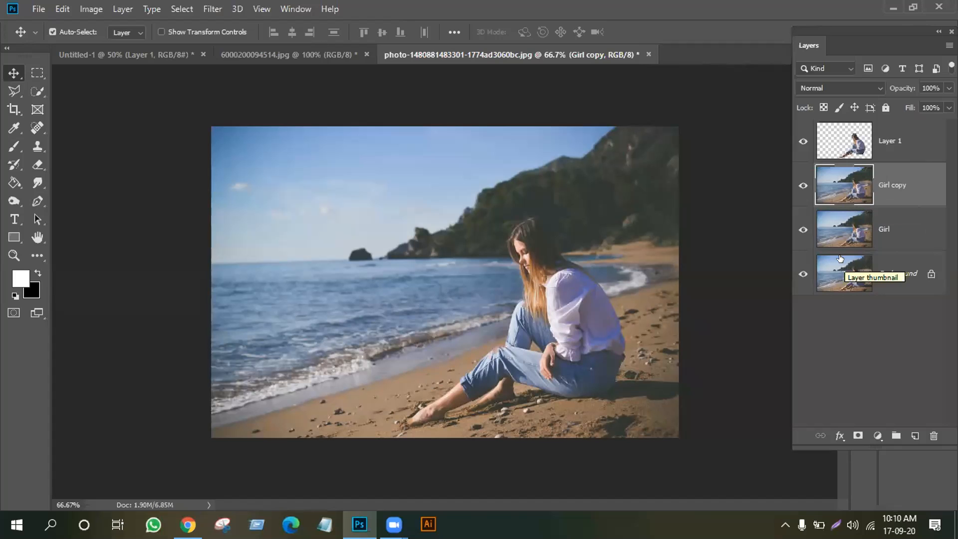
right_click(897, 231)
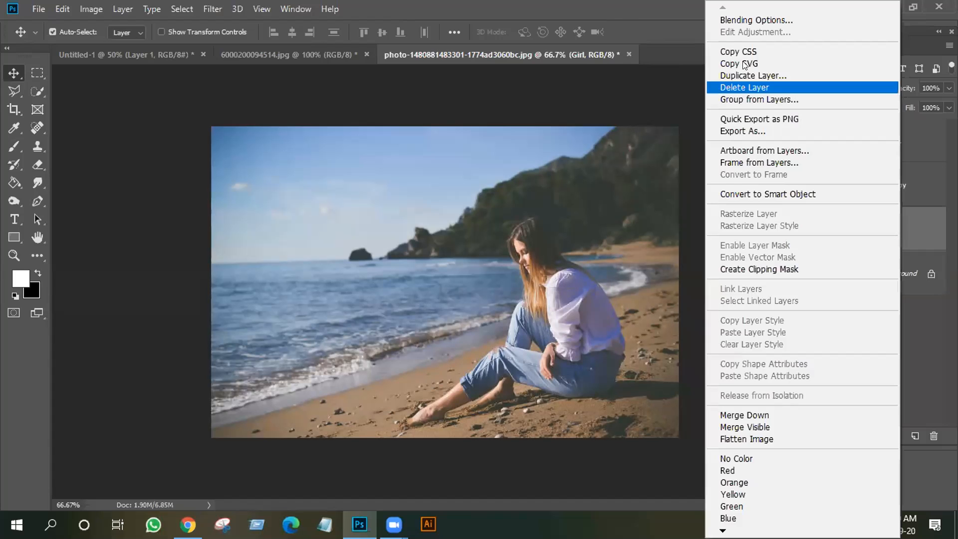
Delete the Girl layer and Layer 1, undoing then redoing the Layer 1 deletion
click(743, 87)
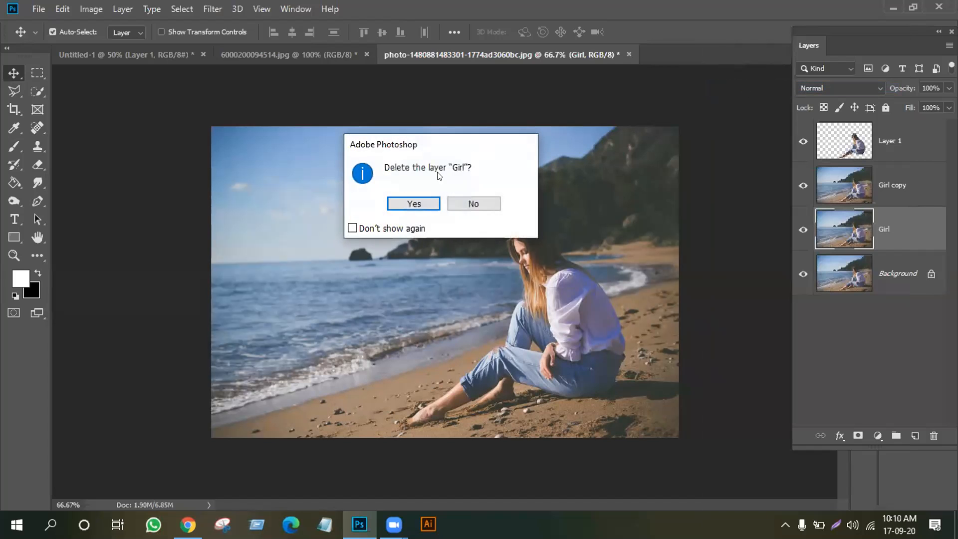
click(414, 202)
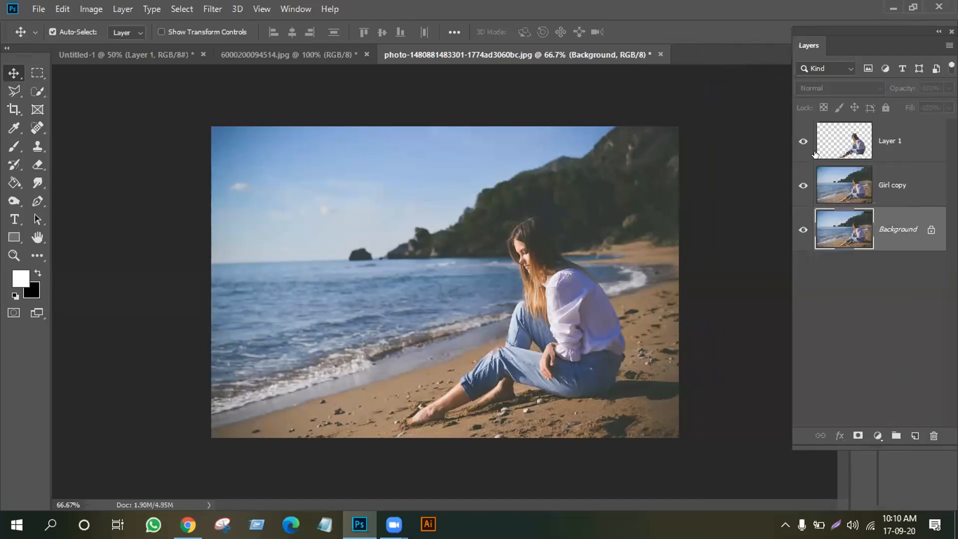
click(883, 142)
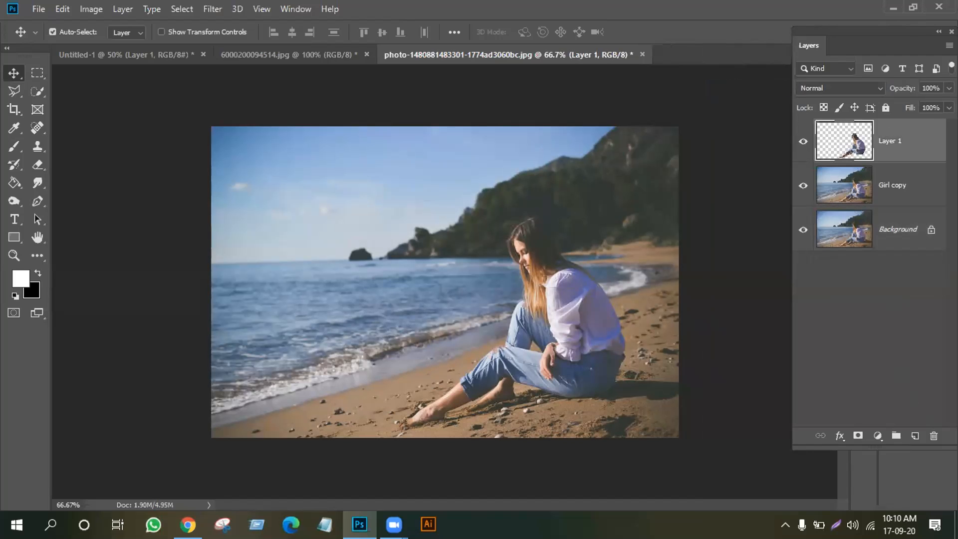
click(932, 434)
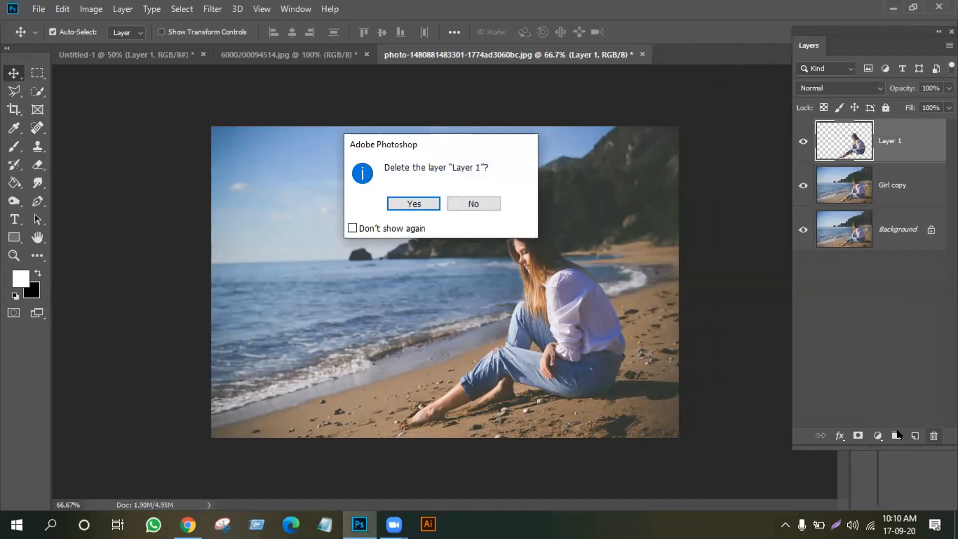
click(406, 202)
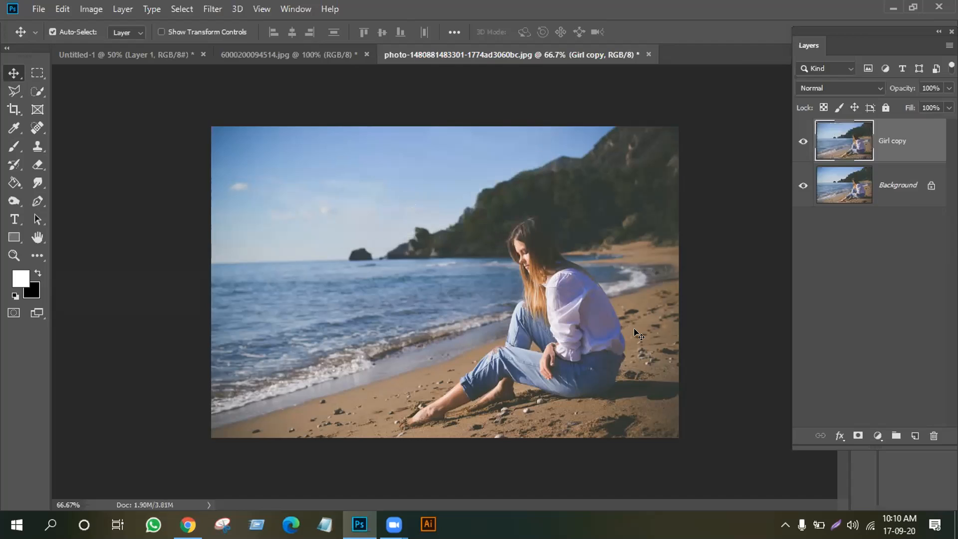
key(ctrl+z)
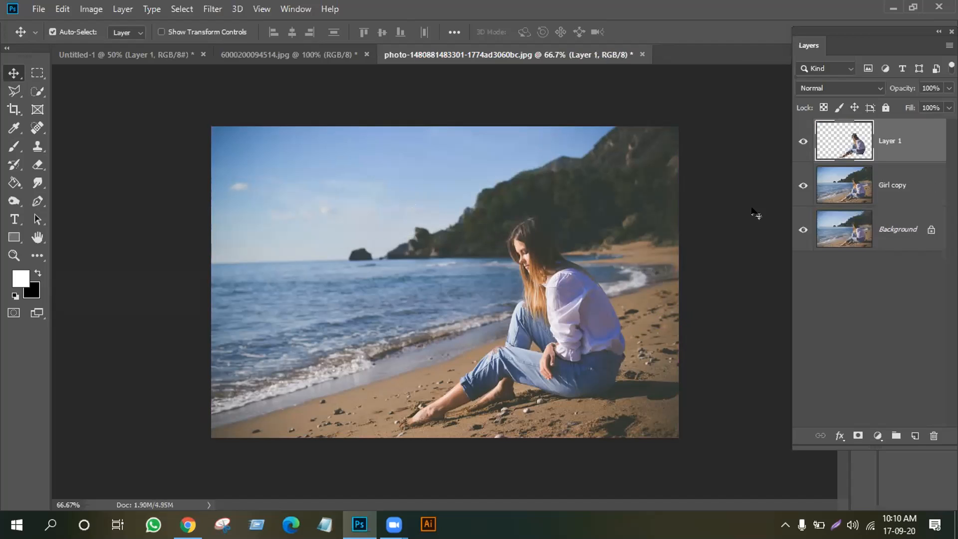
key(Delete)
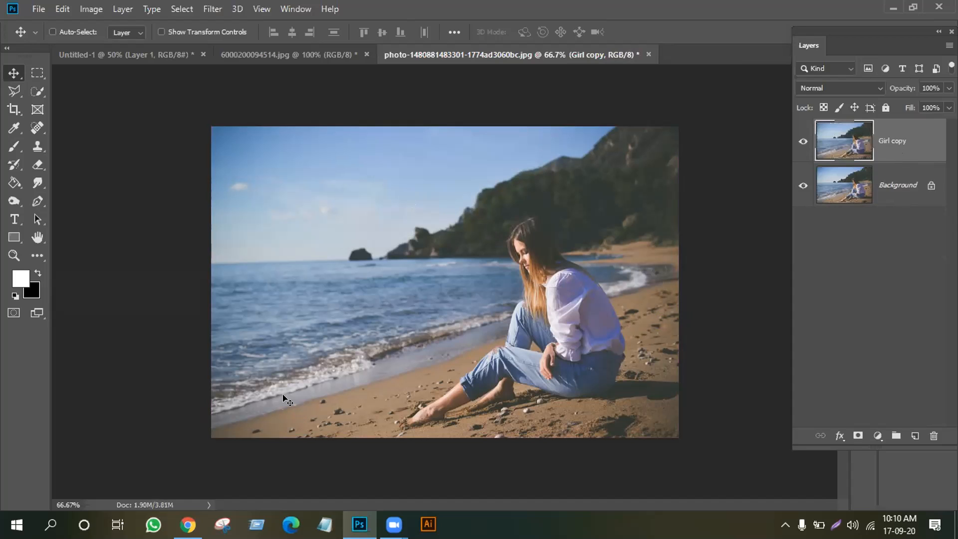
Undo the deletion so the cut-out Layer 1 returns above Girl copy
key(ctrl+z)
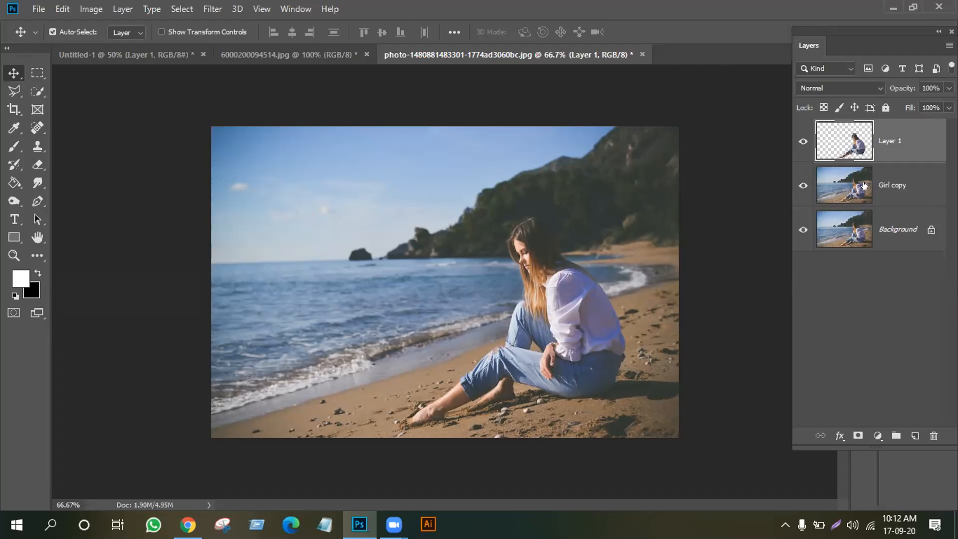
Open Duplicate Layer for Girl copy and cancel it without adding a layer
right_click(899, 182)
click(750, 242)
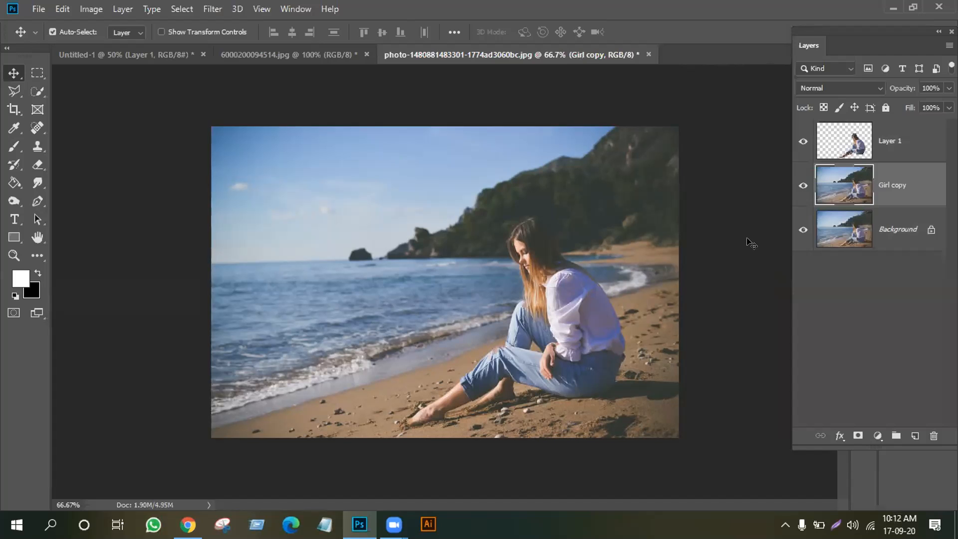
right_click(891, 186)
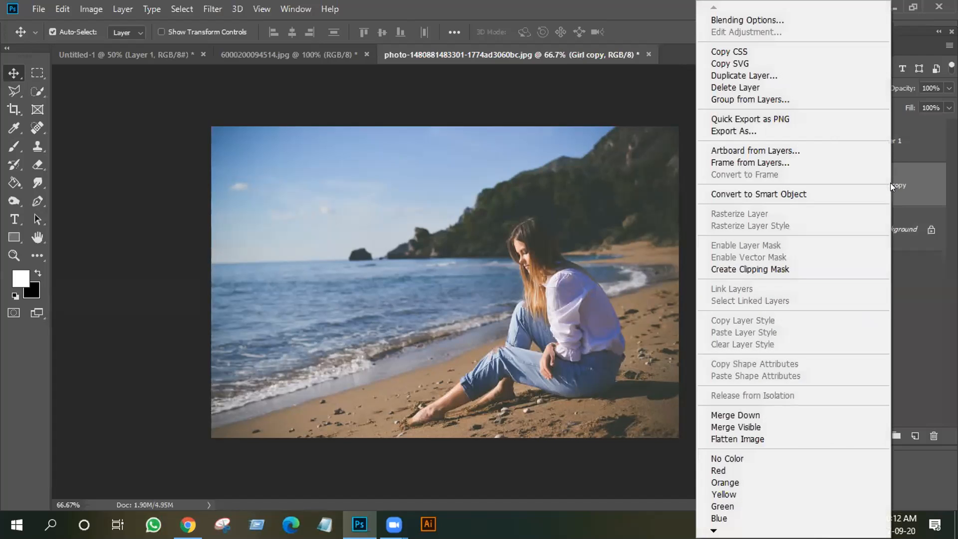
click(745, 70)
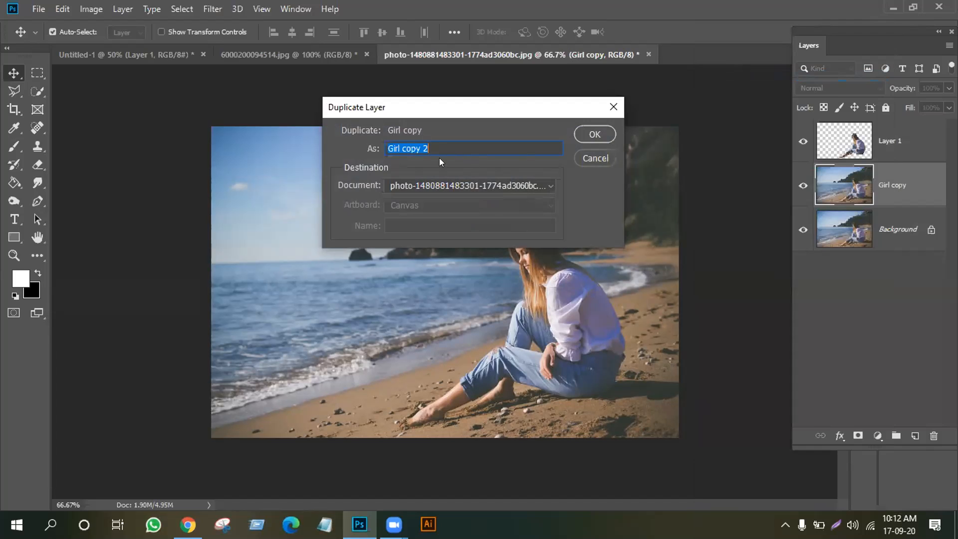
click(606, 158)
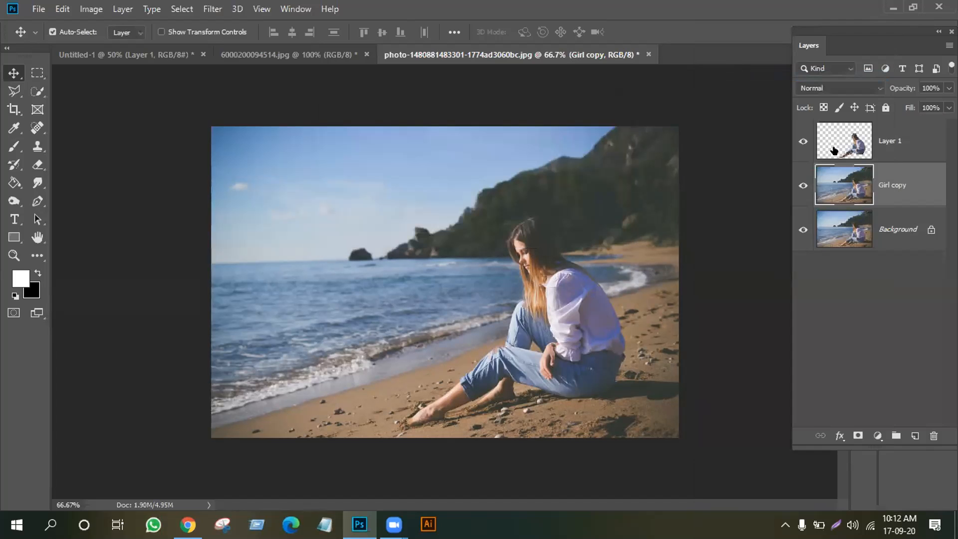
Select Layer 1 and hide the Girl copy and Background layers
click(848, 148)
click(803, 186)
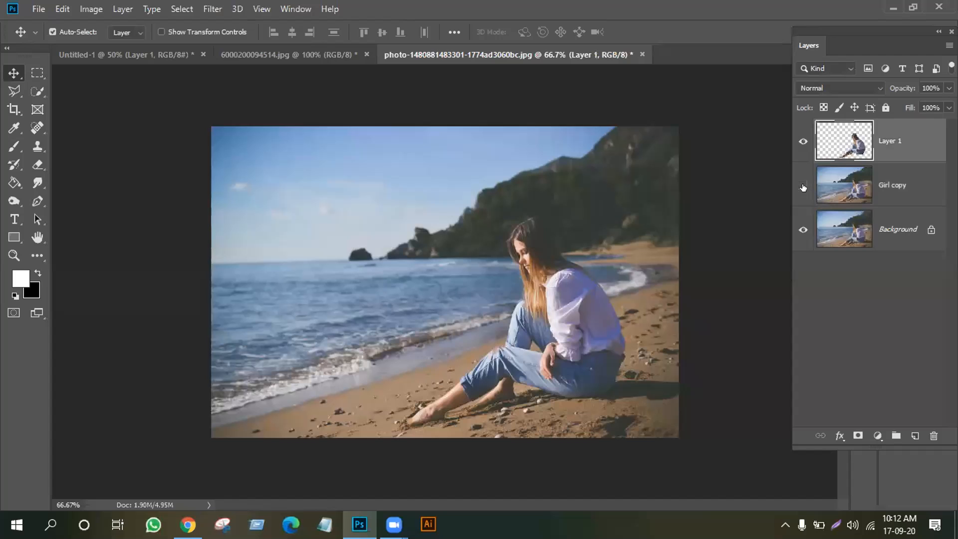
click(803, 228)
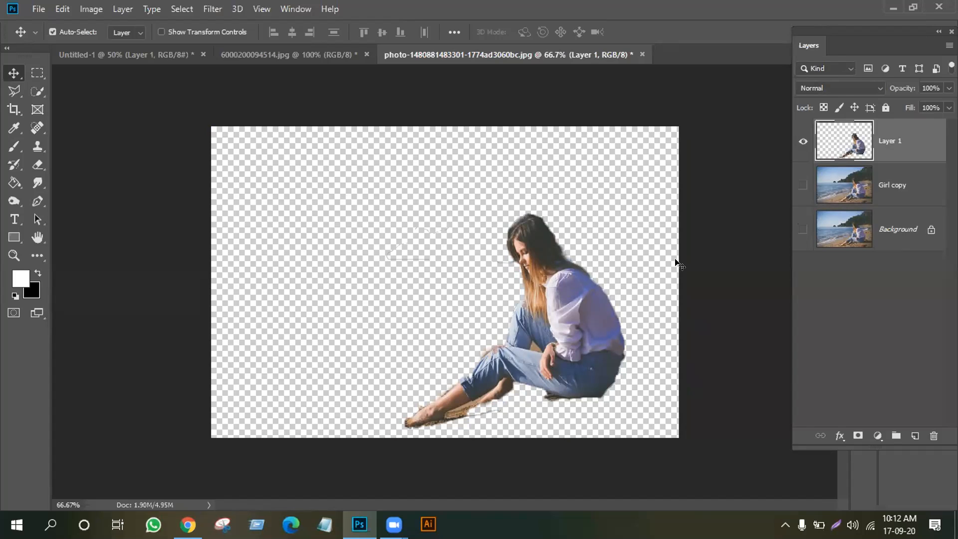
Turn visibility back on for the Girl copy and Background layers
click(800, 185)
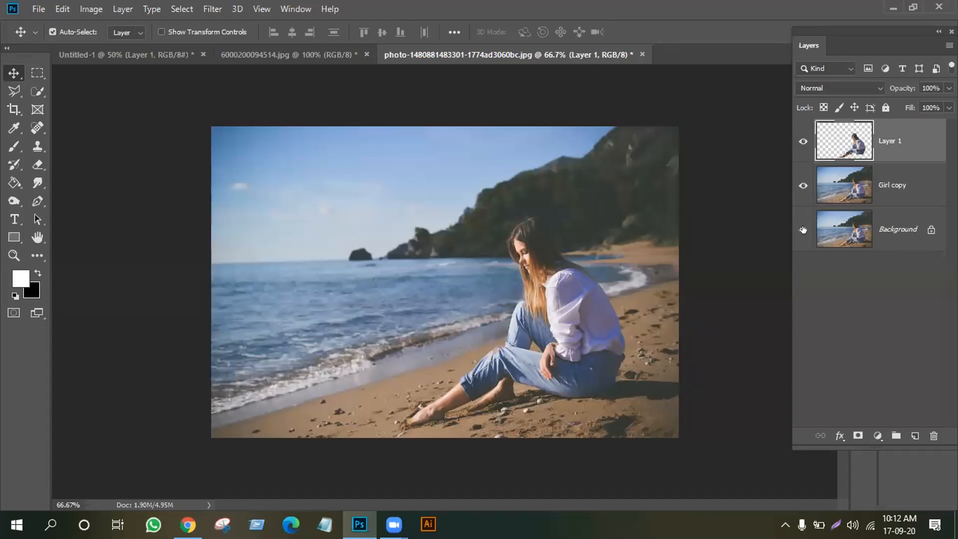
click(803, 229)
Delete the Girl copy layer and Layer 1, confirming each deletion
click(903, 189)
click(934, 436)
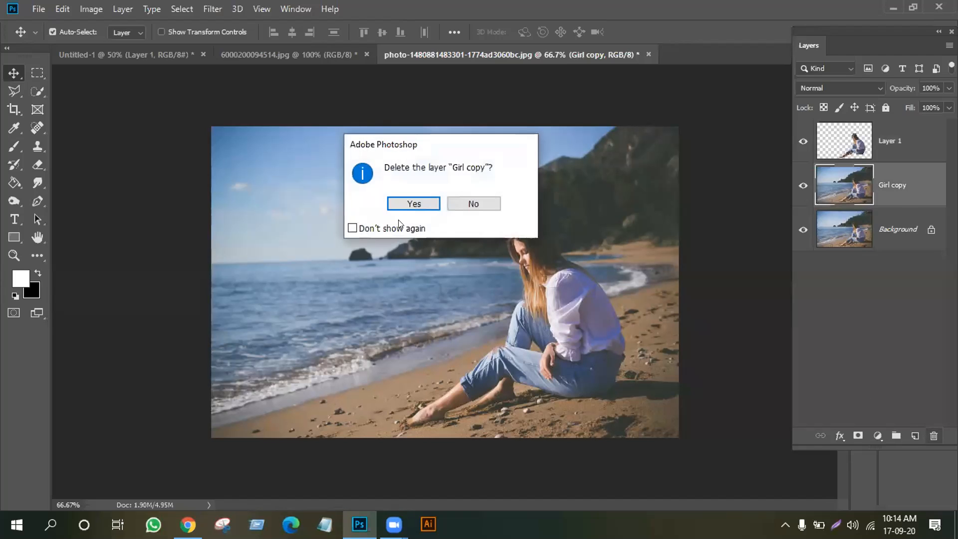
click(428, 203)
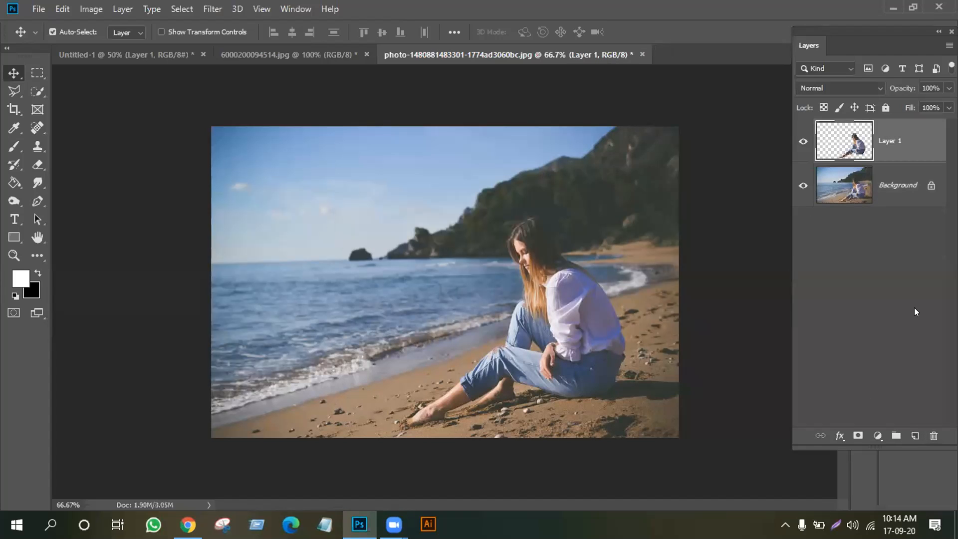
click(934, 435)
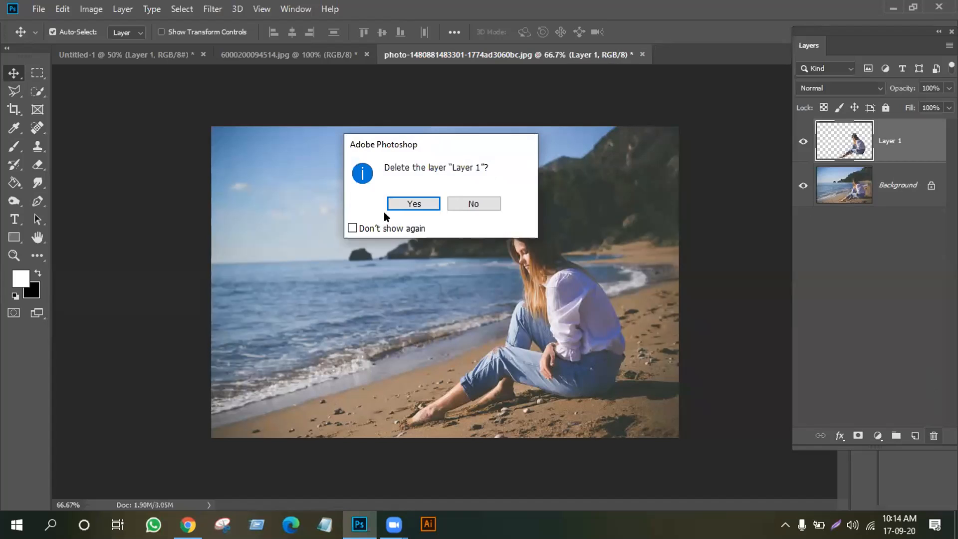
click(418, 203)
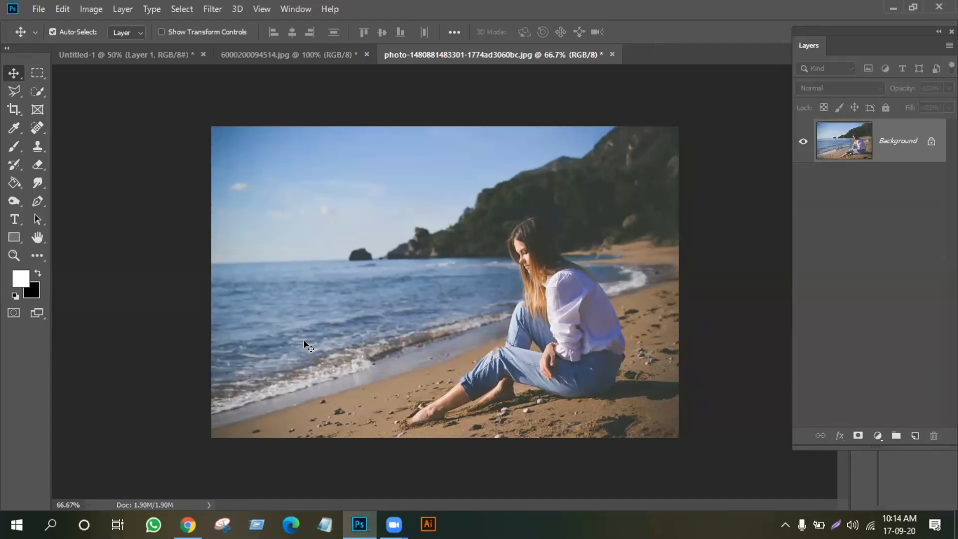
Duplicate the Background layer as a new layer named 'Girl'
right_click(889, 139)
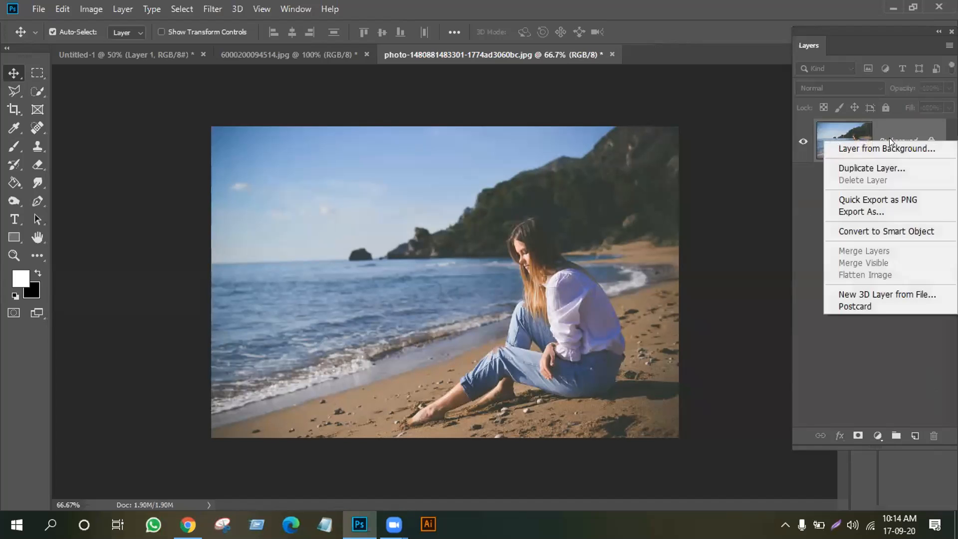
click(754, 204)
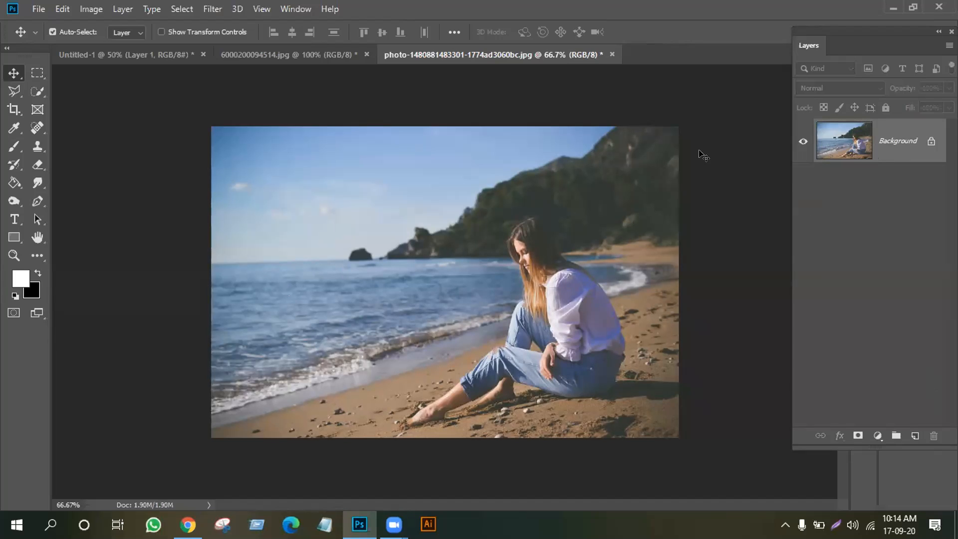
right_click(891, 132)
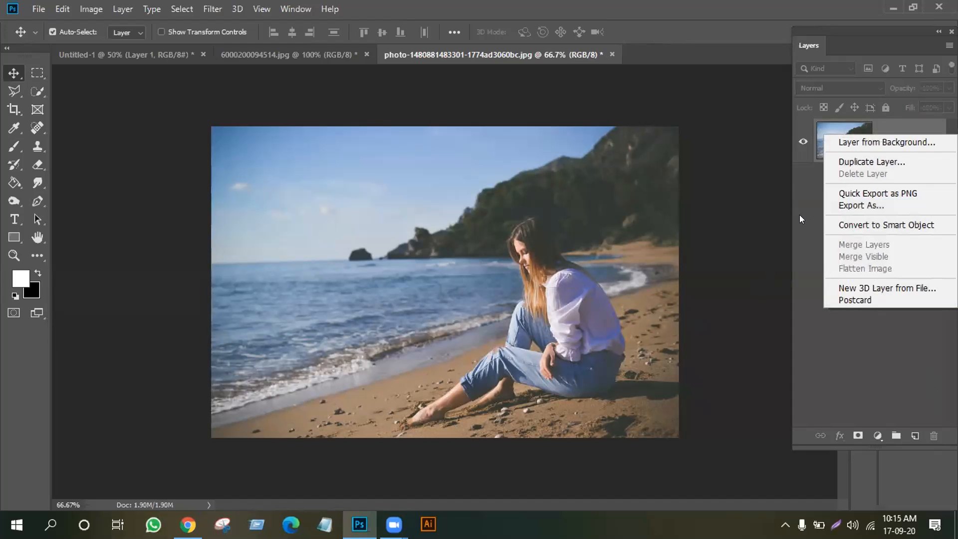
click(855, 159)
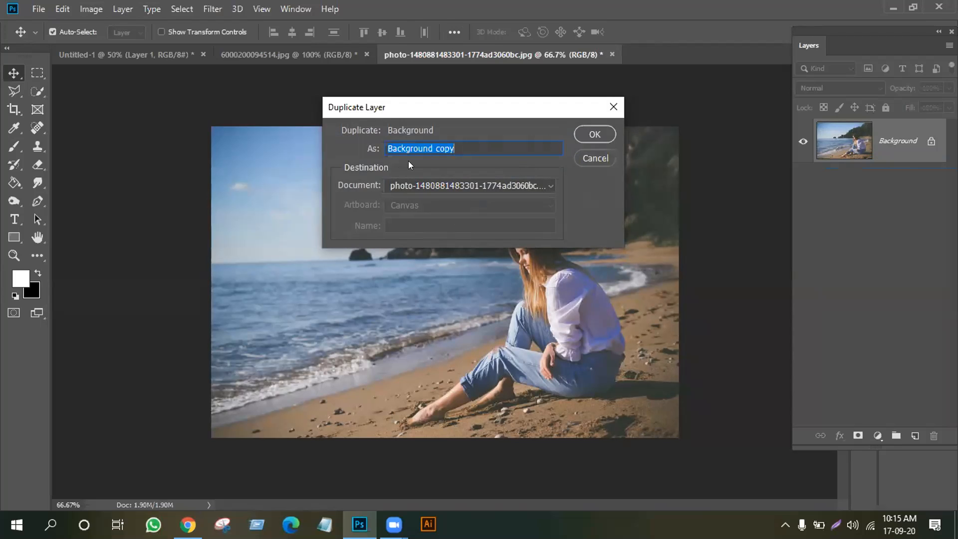
text(Girl)
click(598, 130)
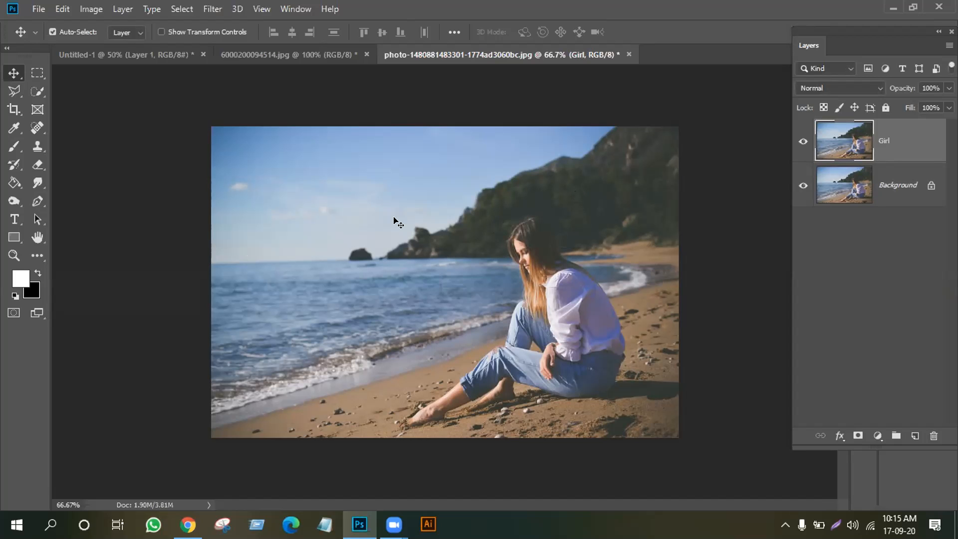
Fill a tall marquee rectangle at the photo's top-left with white, then deselect
click(38, 72)
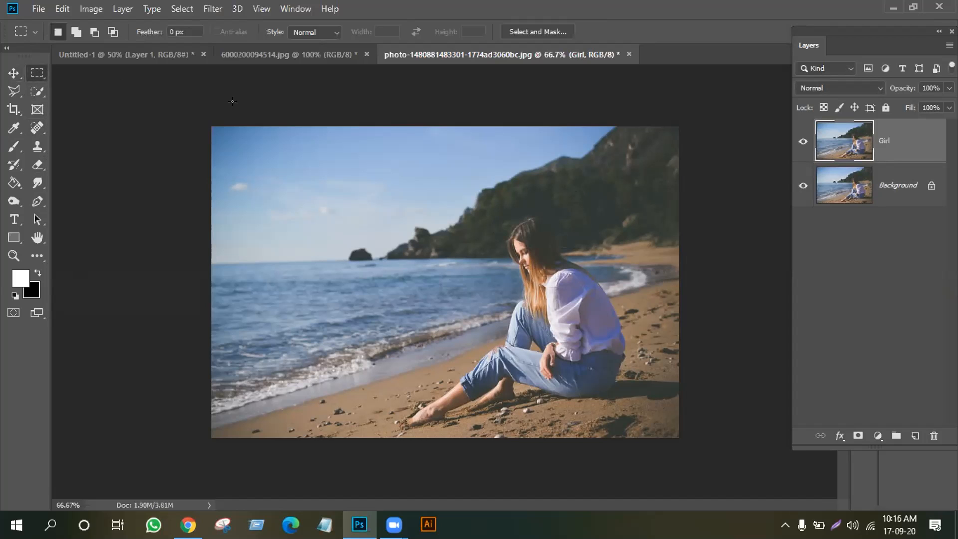
drag(211, 127, 331, 374)
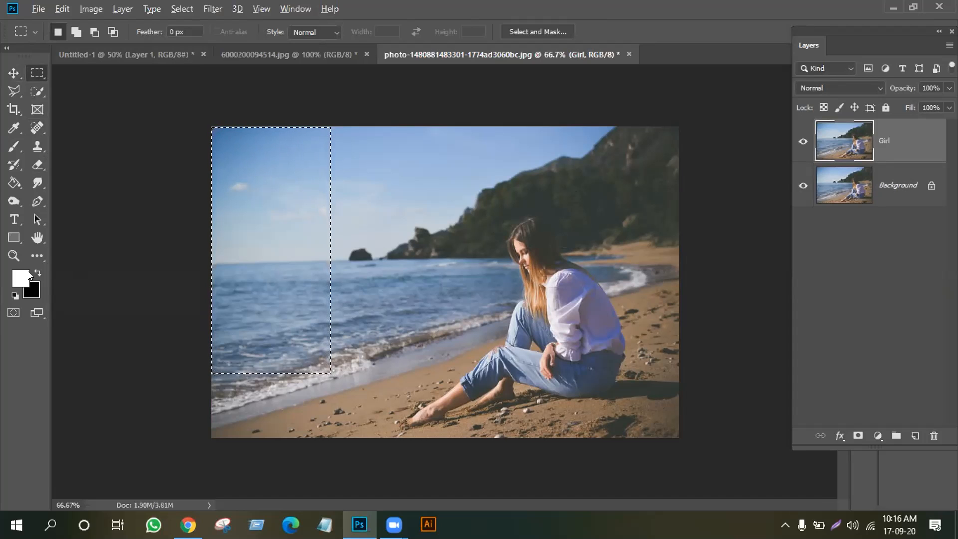
key(alt+BackSpace)
key(ctrl+d)
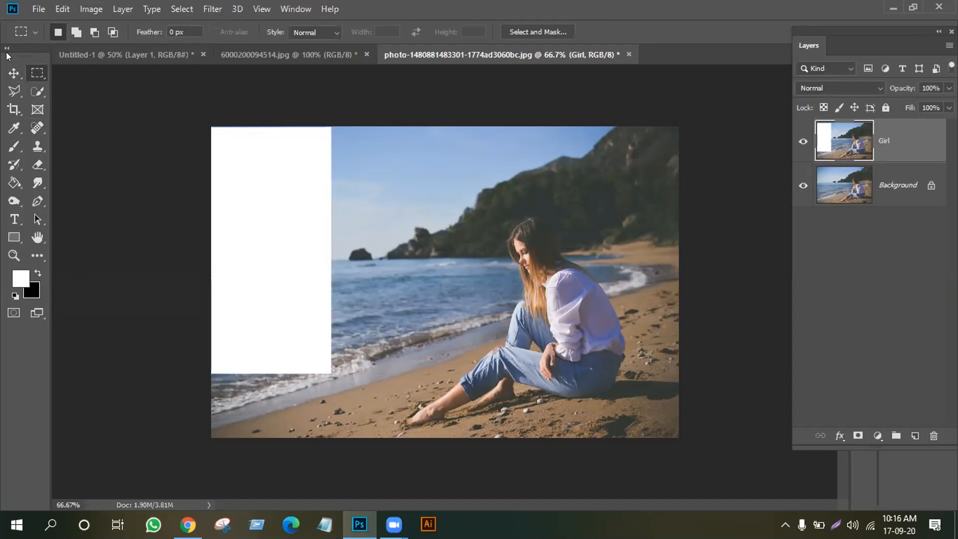
Toggle the Girl layer's visibility repeatedly to compare, leaving it visible
click(13, 73)
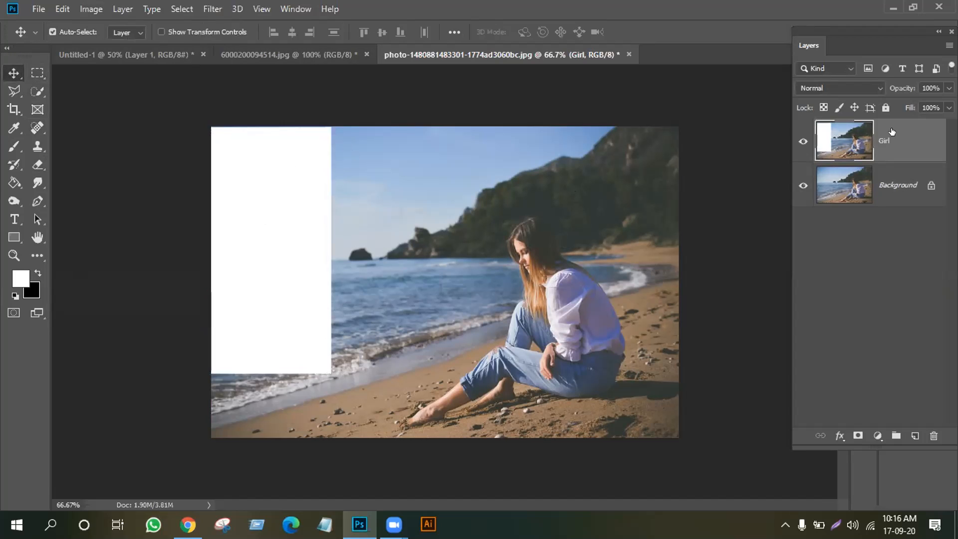
click(803, 141)
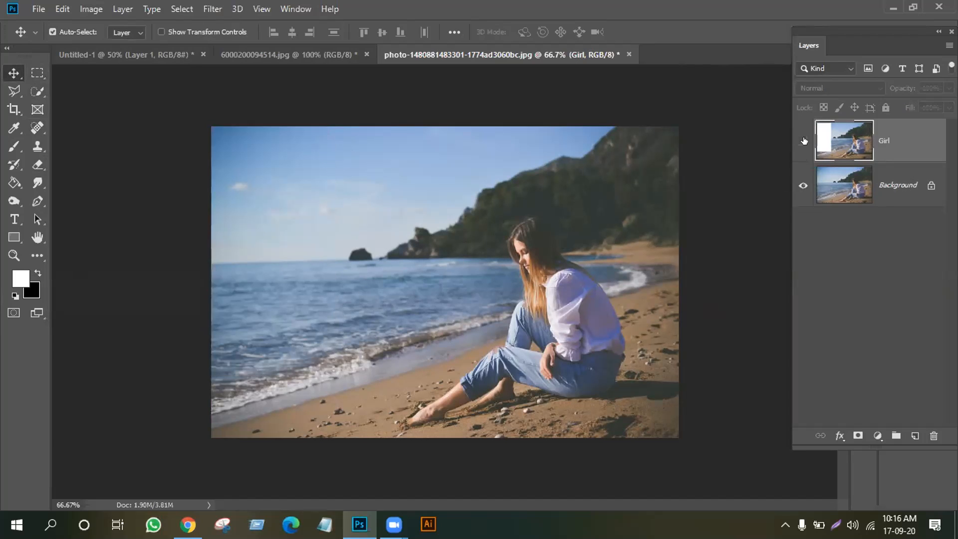
click(803, 143)
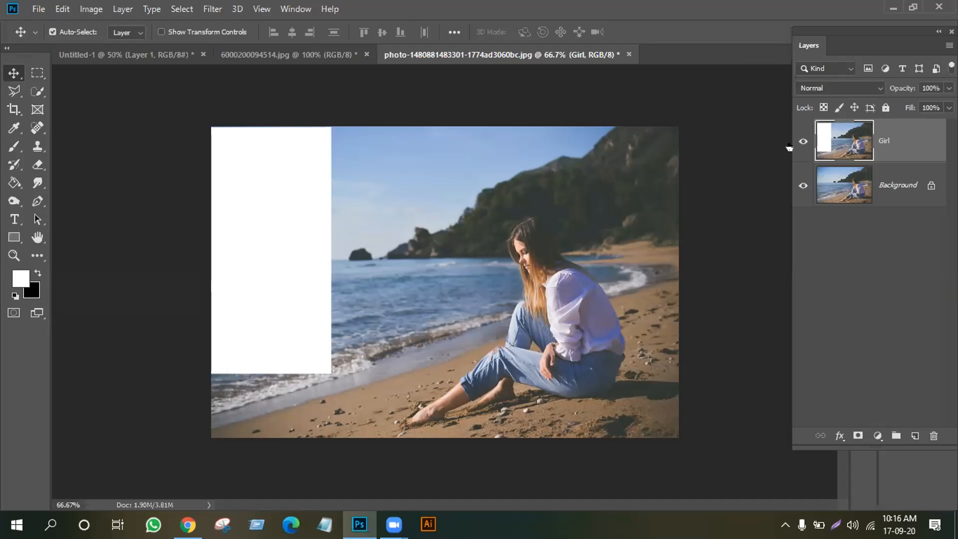
click(803, 141)
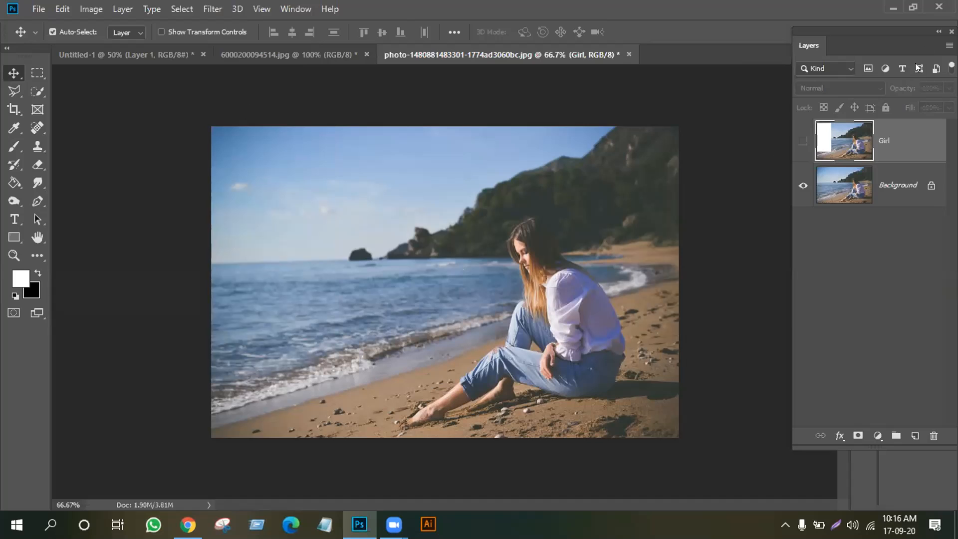
click(803, 143)
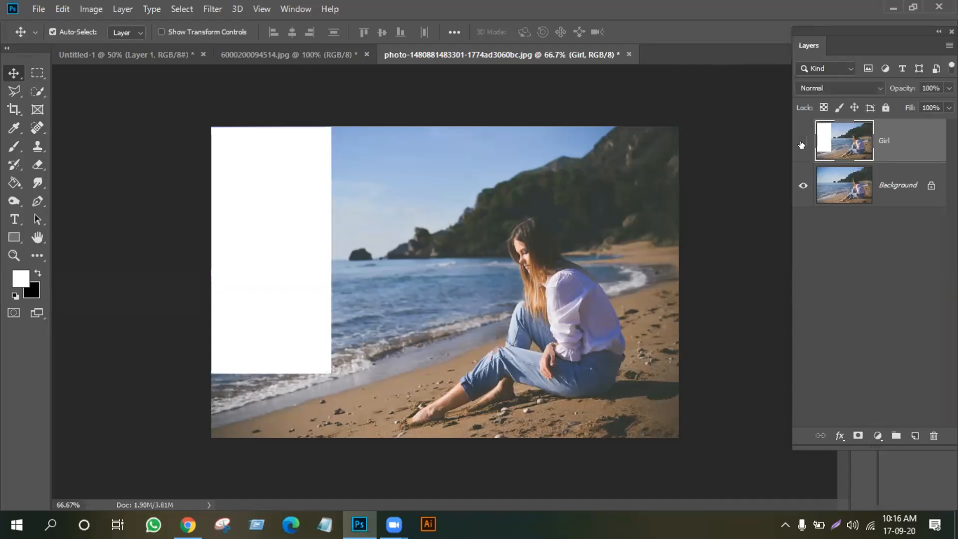
click(802, 143)
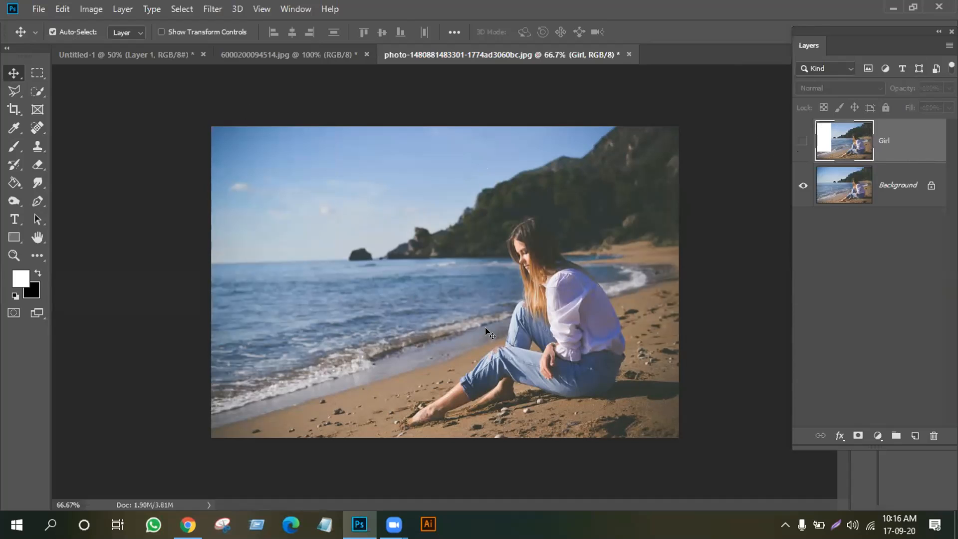
click(803, 142)
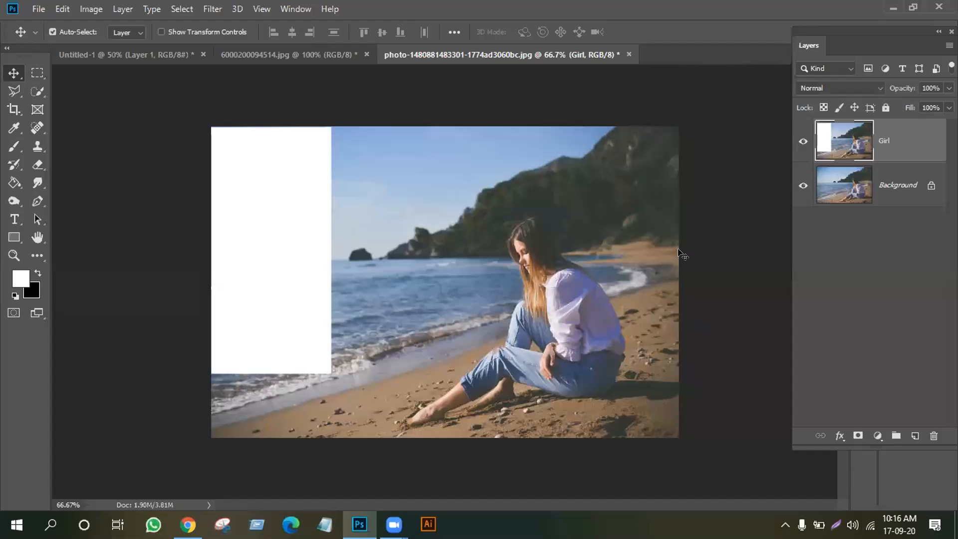
Remove the white rectangle from the Girl layer and duplicate it with Ctrl+J
key(ctrl+z)
key(ctrl+z)
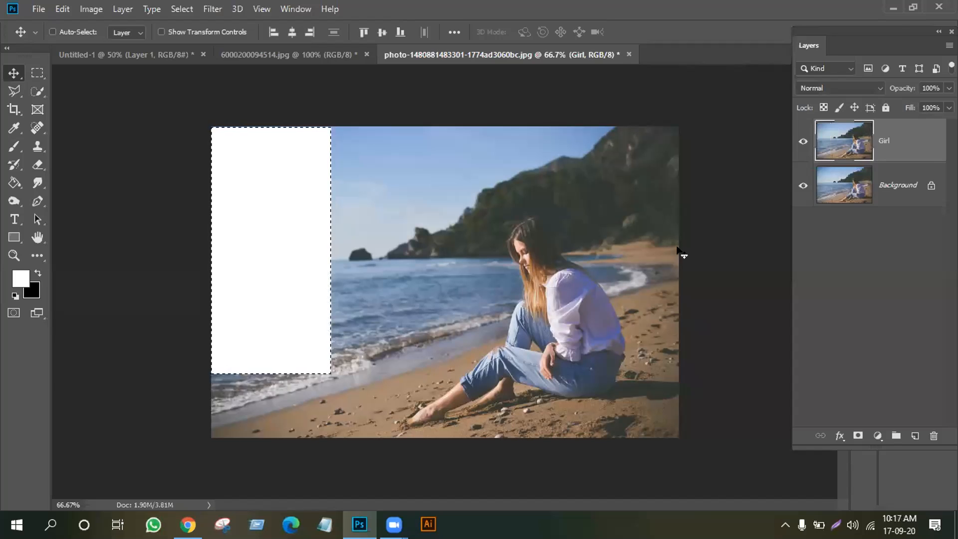
key(ctrl+z)
key(ctrl+z)
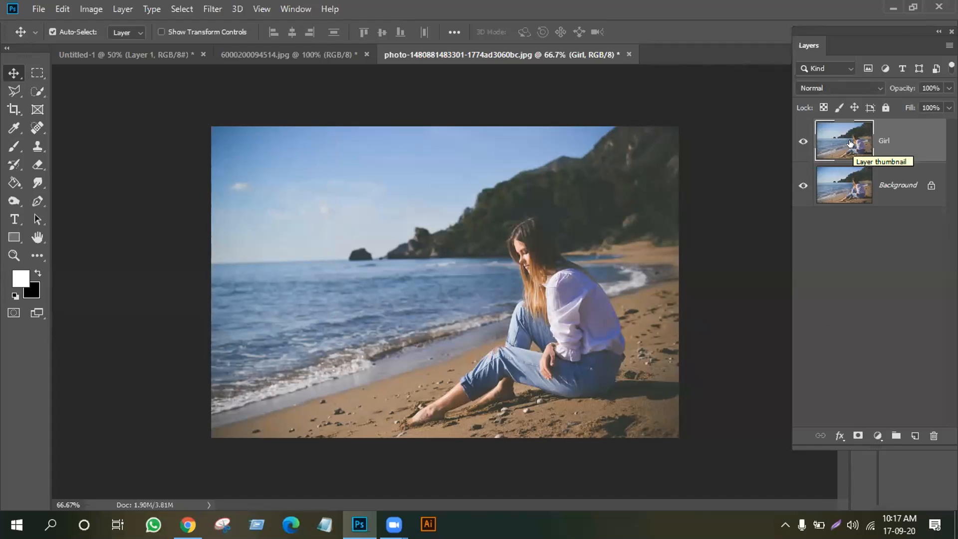
key(ctrl+j)
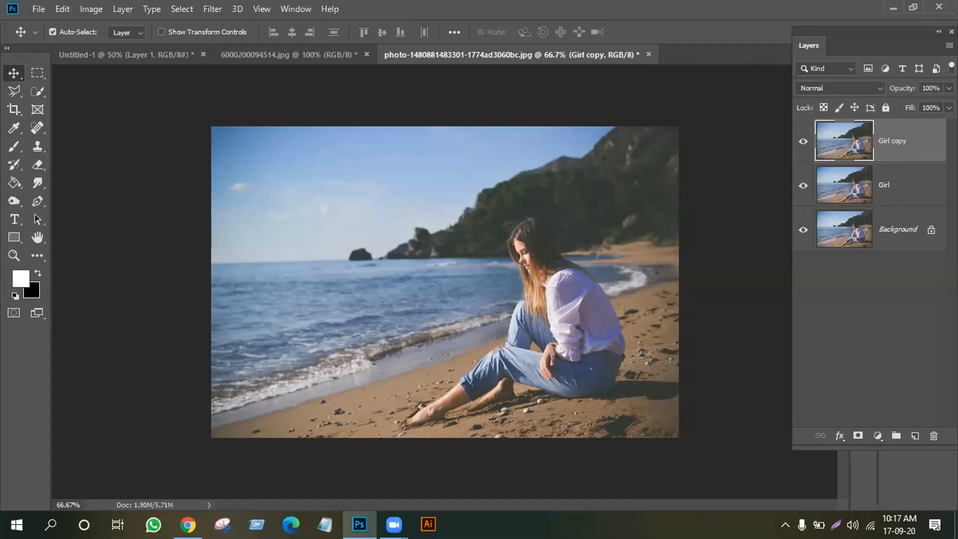
Open the Girl copy layer's Duplicate Layer settings, then cancel without changes
double_click(886, 141)
click(835, 306)
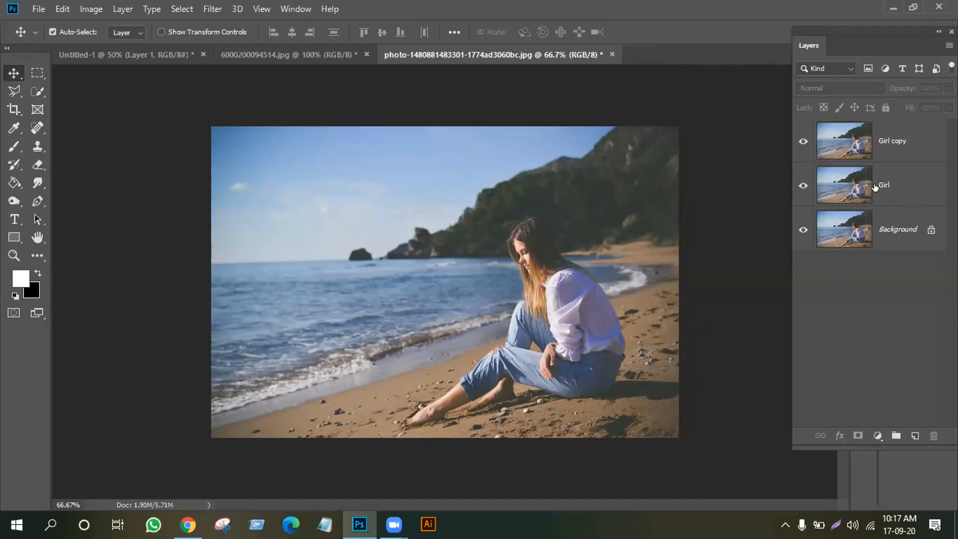
right_click(892, 142)
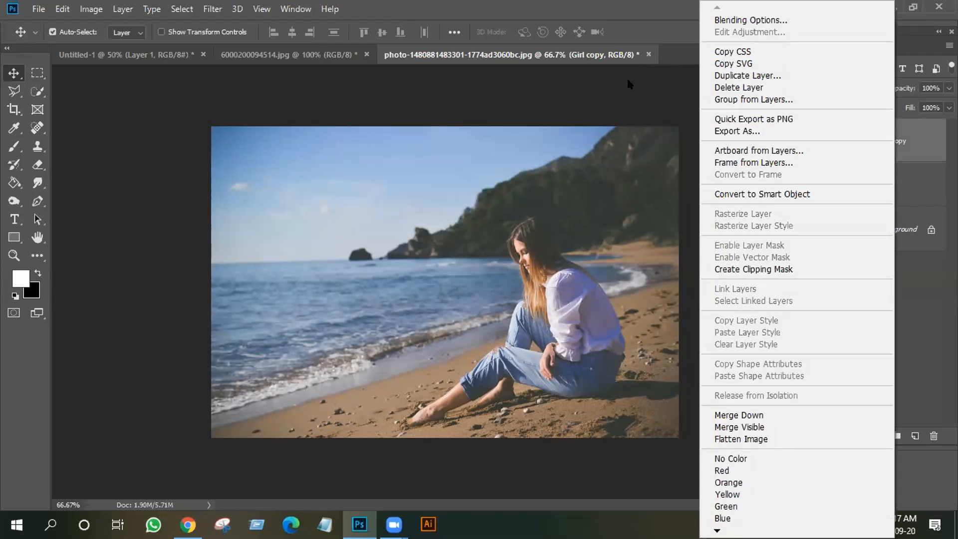
click(744, 75)
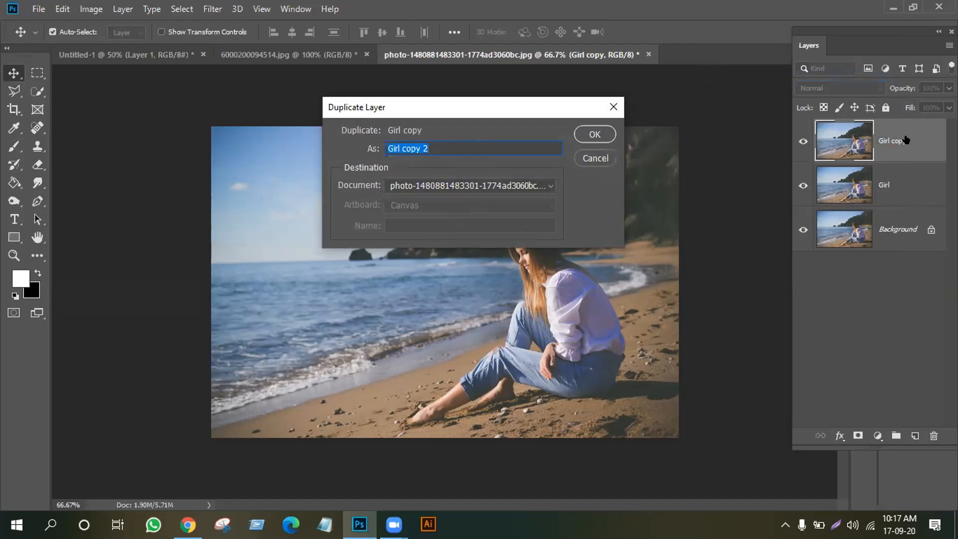
click(581, 159)
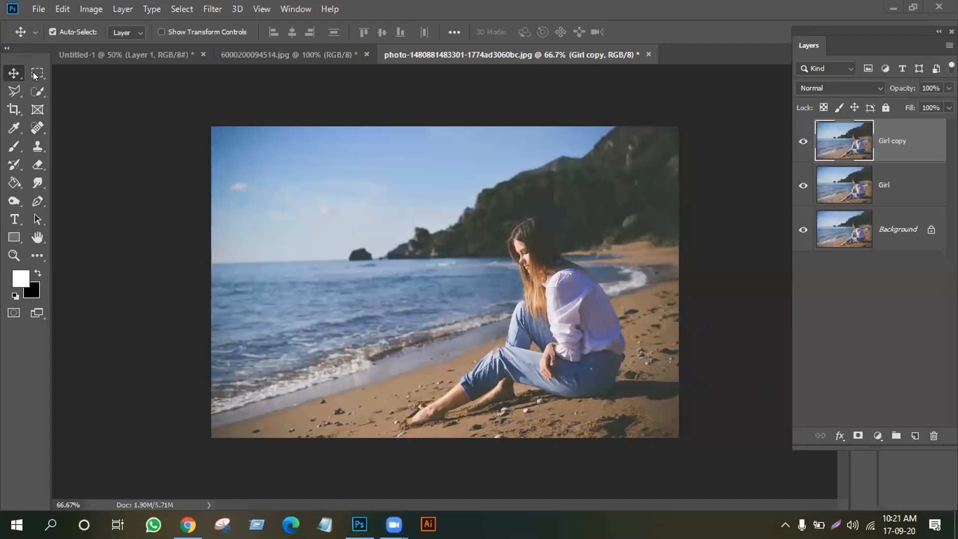
Switch to 6000200094514.jpg and Magic Wand-select the white background around the apple
click(145, 54)
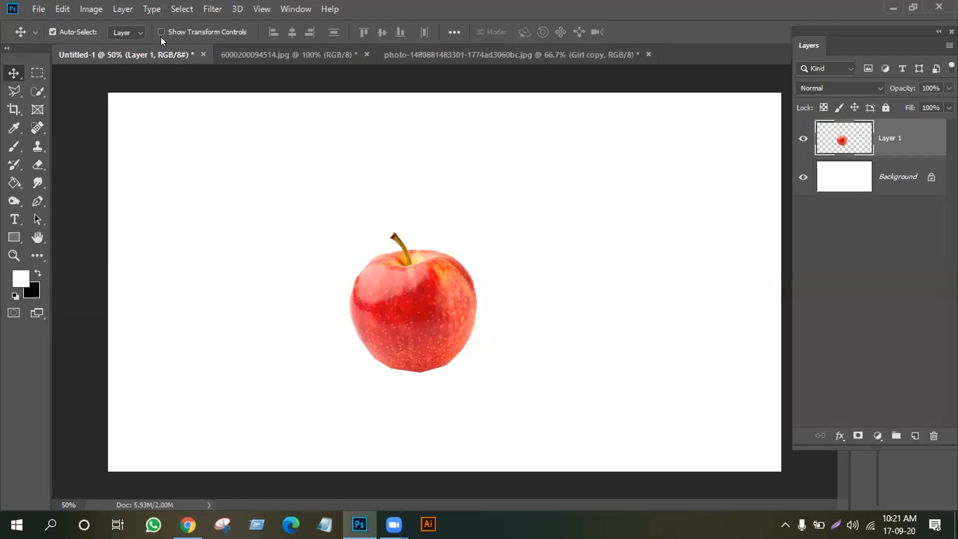
click(274, 56)
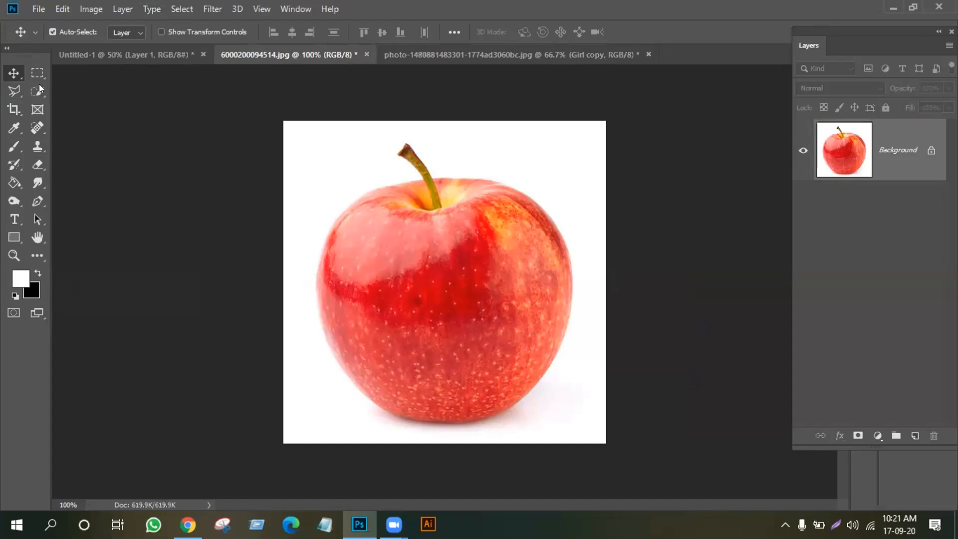
drag(37, 90, 60, 105)
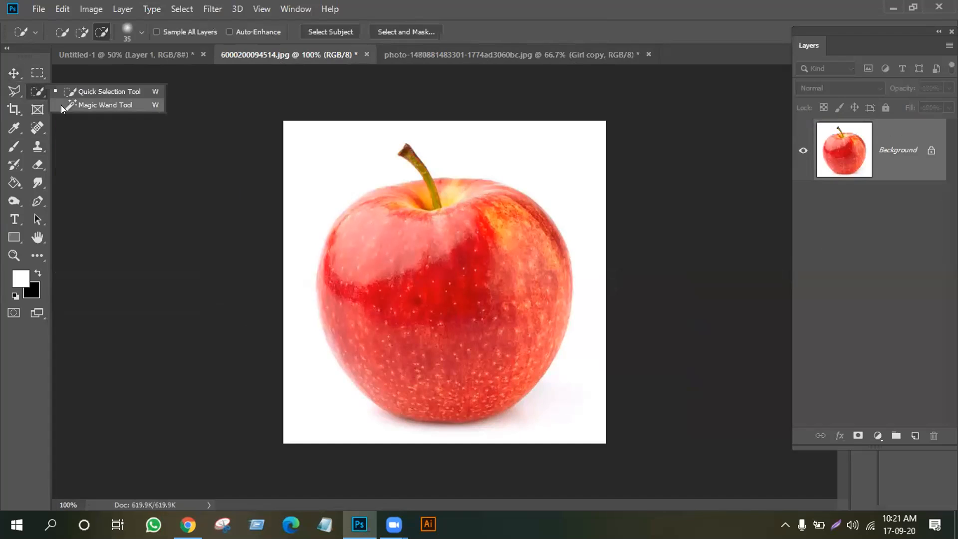
click(101, 105)
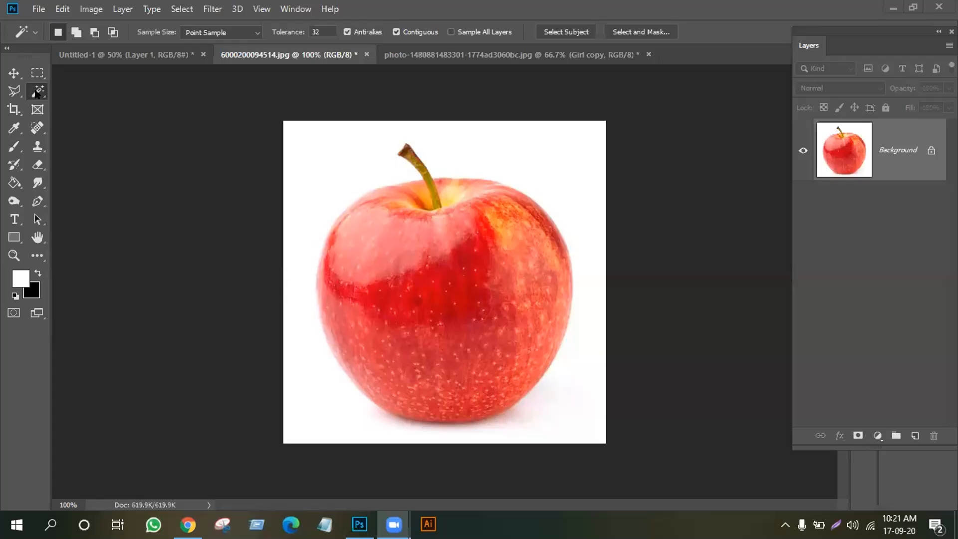
click(36, 93)
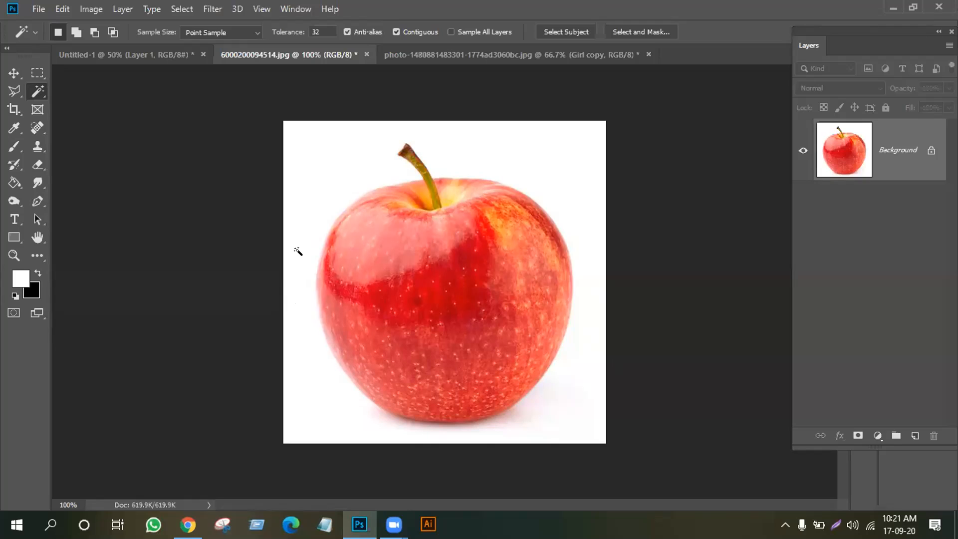
click(328, 171)
Add the shadowed patches beneath the apple to the Magic Wand selection
shift+click(510, 412)
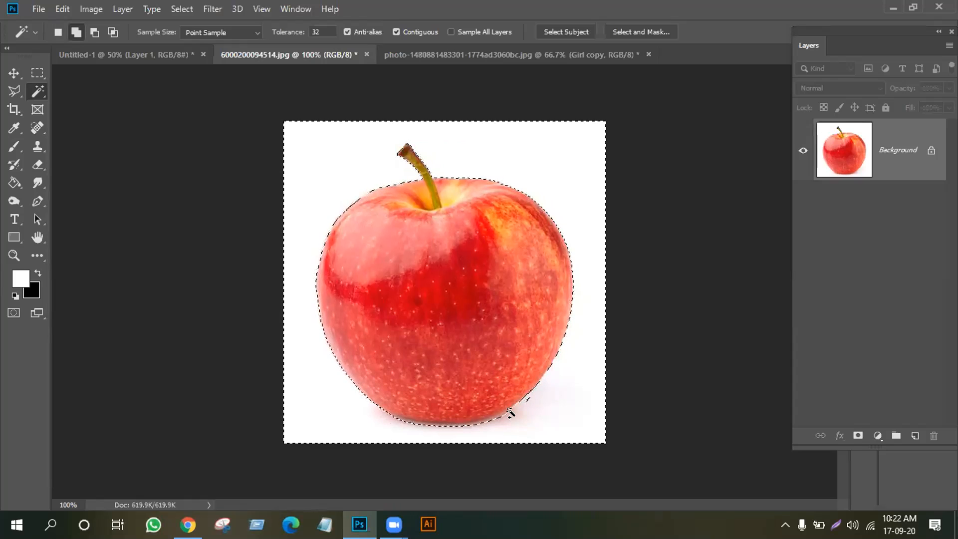
shift+click(461, 419)
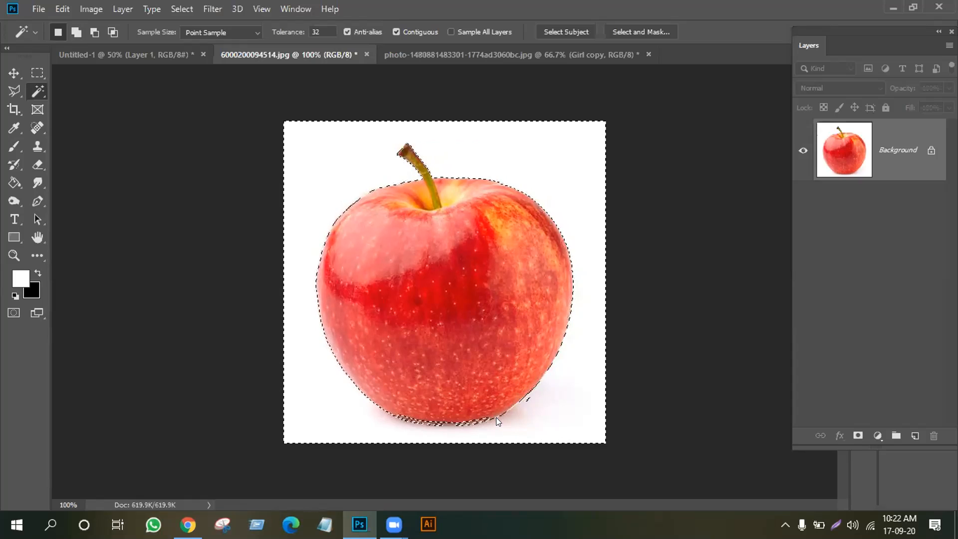
shift+click(458, 425)
shift+click(488, 418)
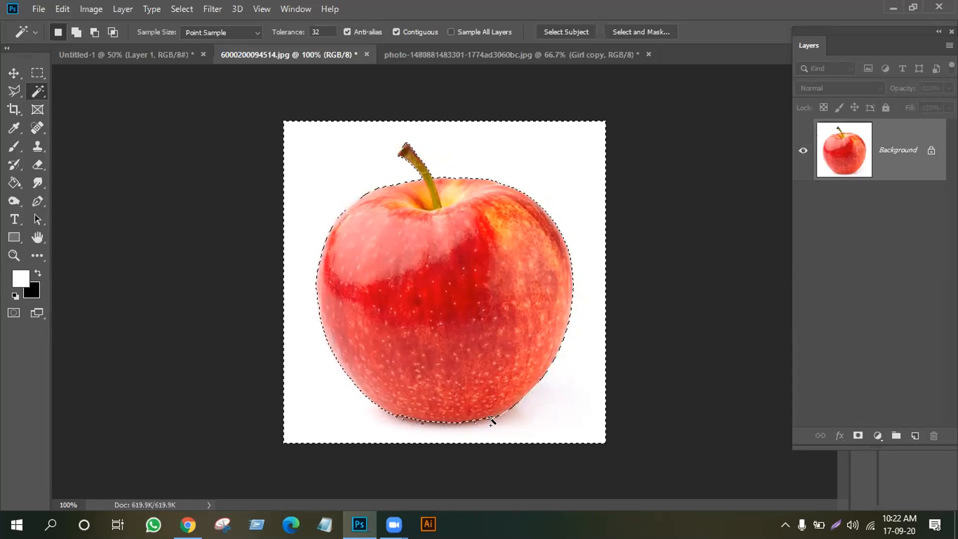
shift+click(496, 419)
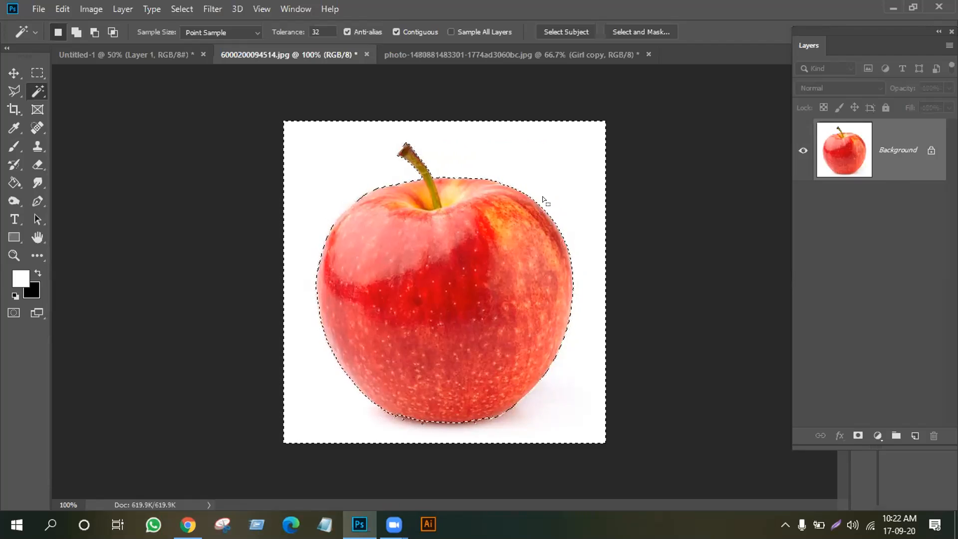
Fill the selection with White, then unlock the Background into Layer 0
key(shift+F5)
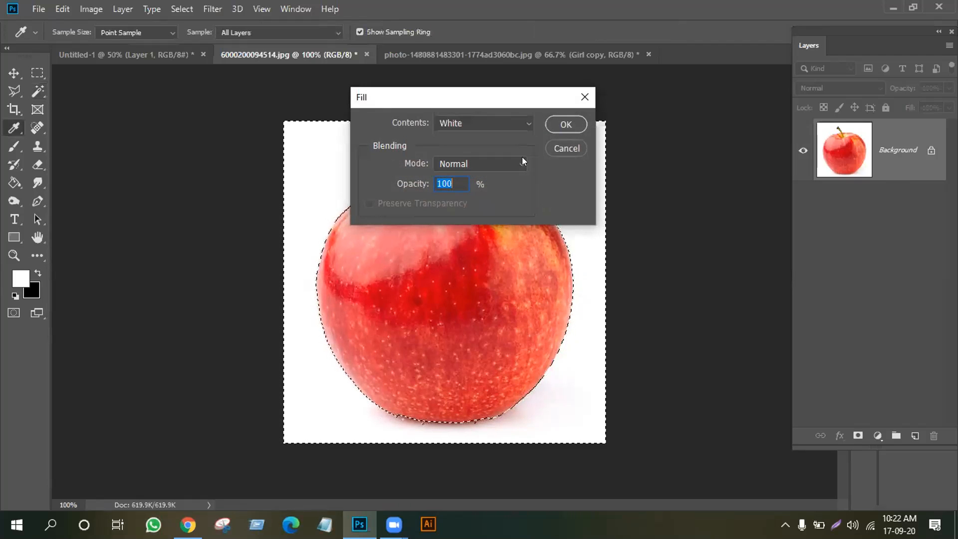
click(571, 124)
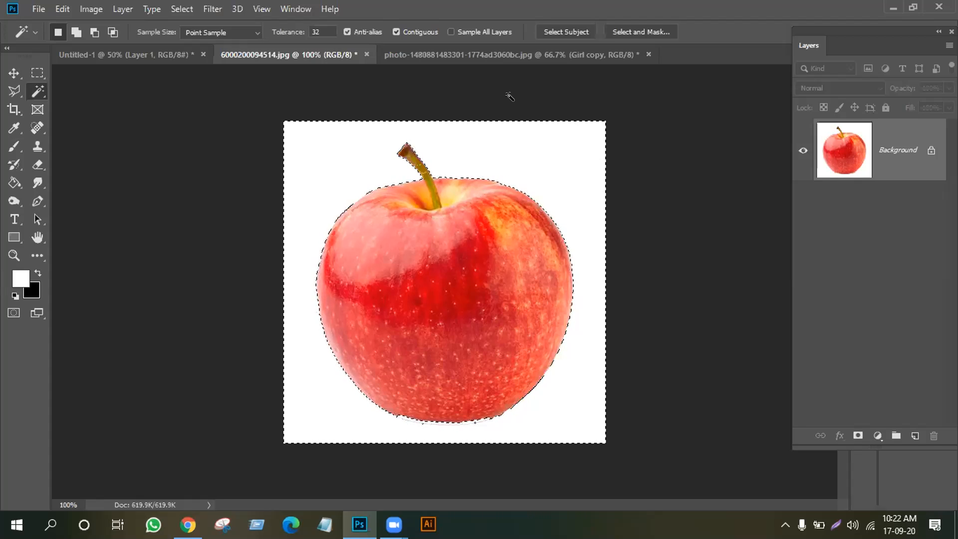
click(930, 151)
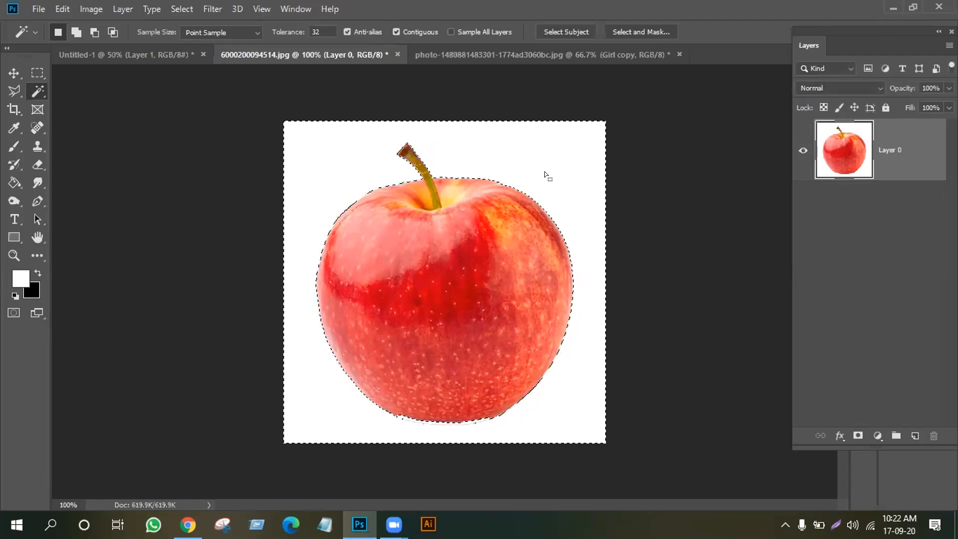
key(Delete)
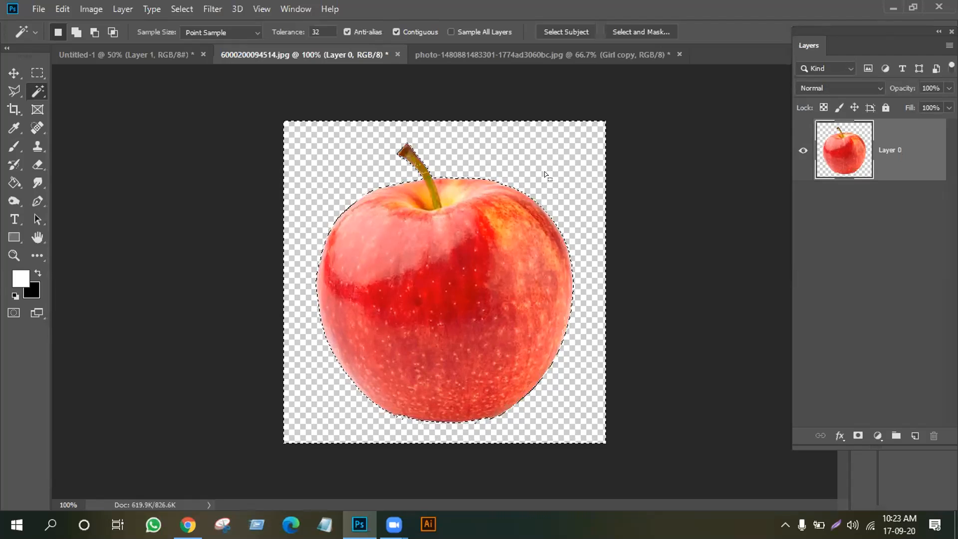
key(ctrl+z)
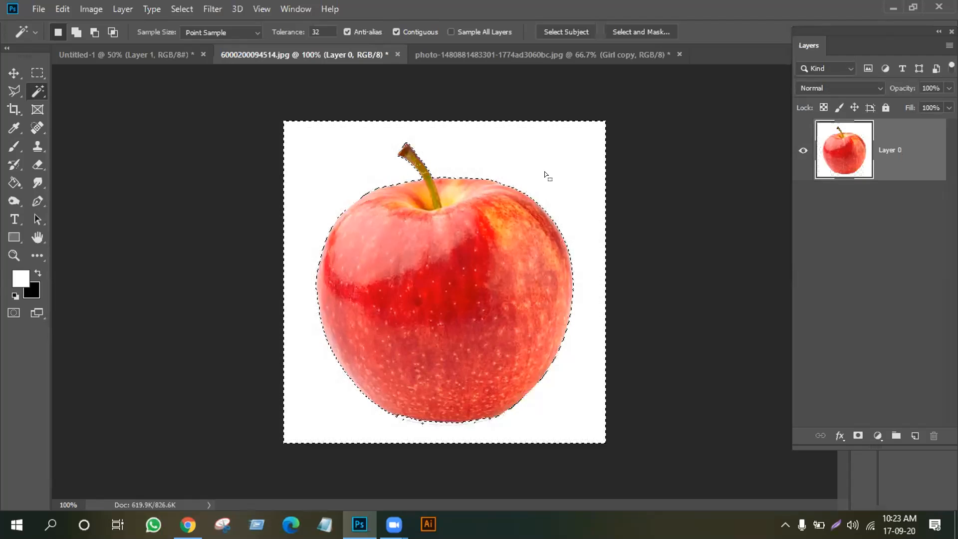
right_click(546, 174)
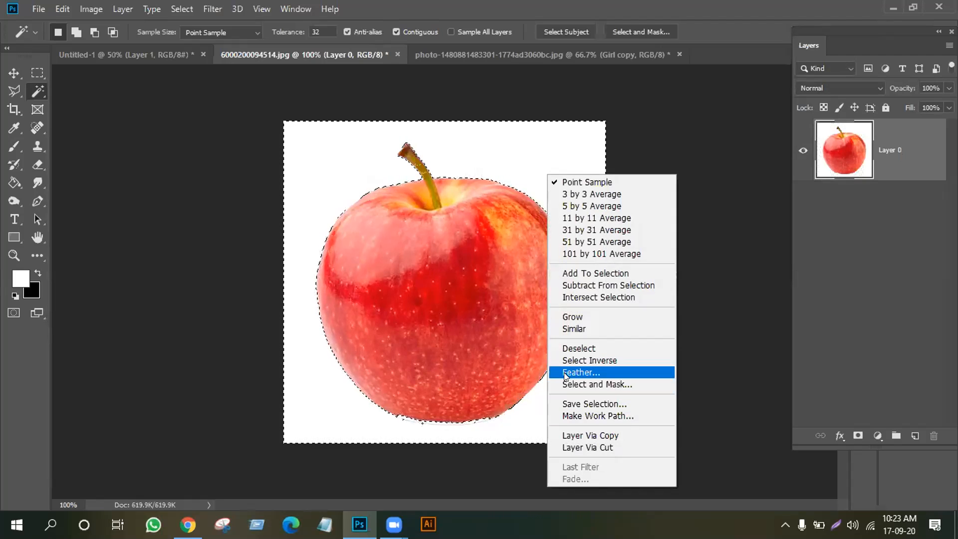
right_click(463, 145)
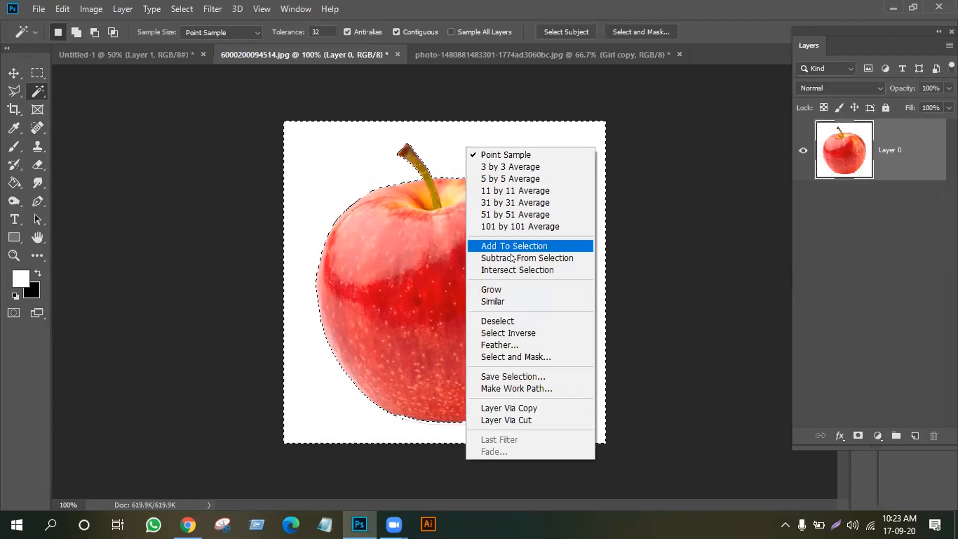
Cancel the Feather dialog, delete the selected white background, and deselect
click(506, 346)
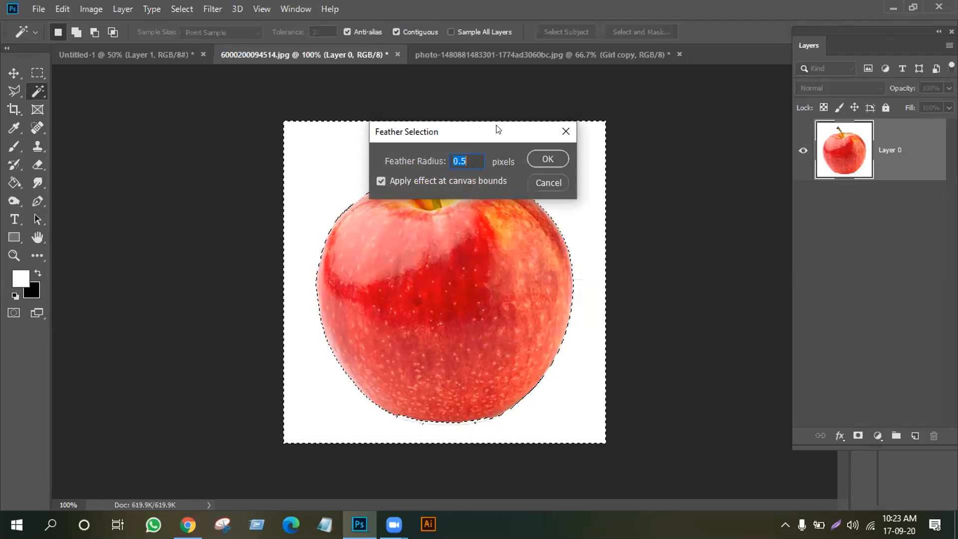
drag(498, 129, 624, 96)
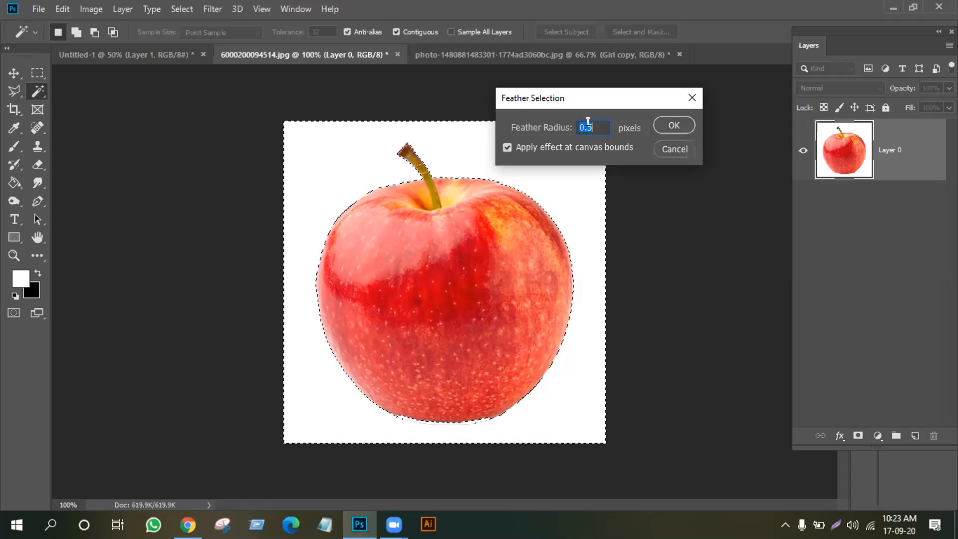
click(669, 152)
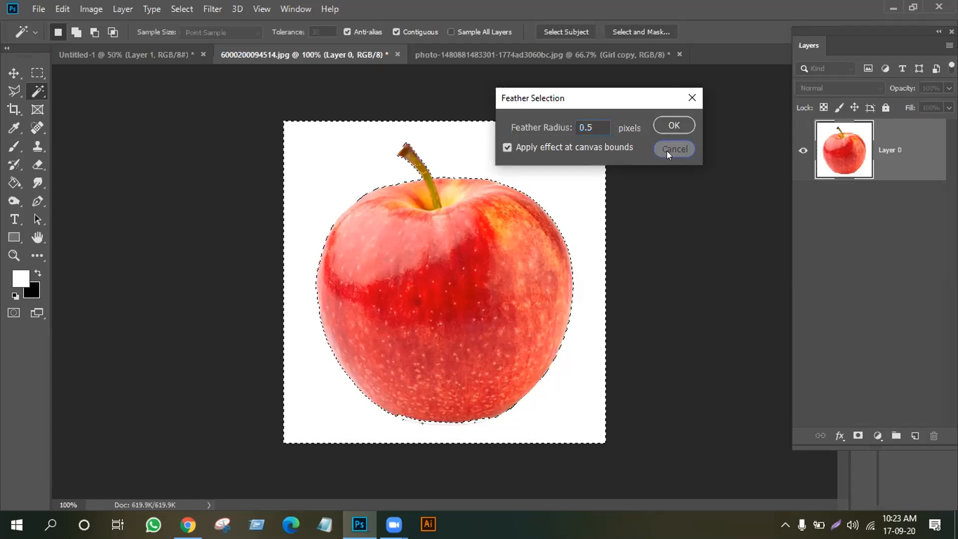
key(Delete)
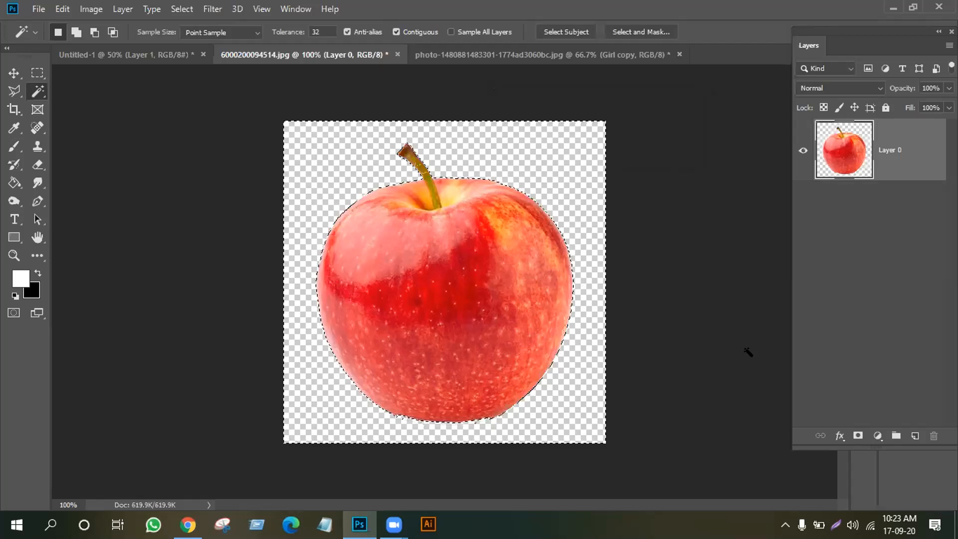
key(ctrl+d)
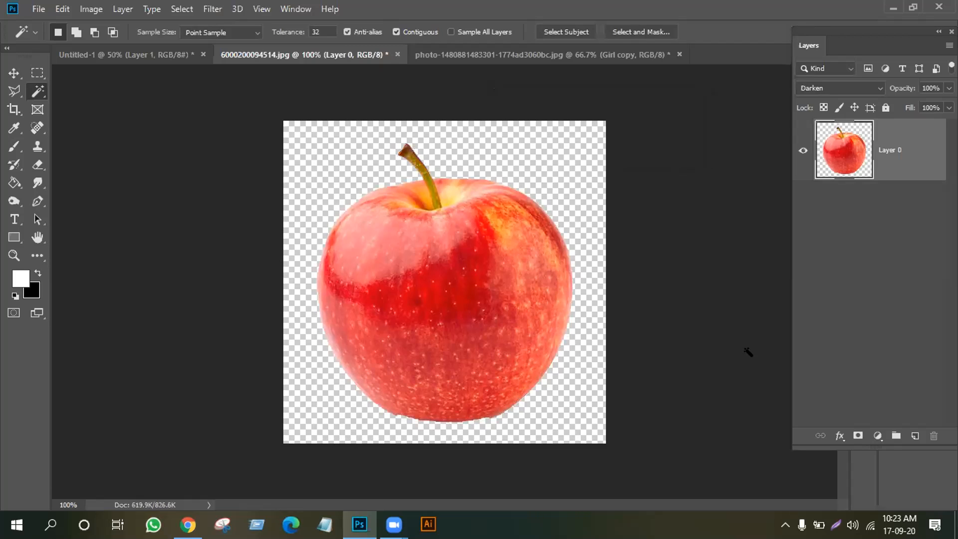
Zoom in to 300% and drag the apple up and left on the canvas
key(ctrl+plus)
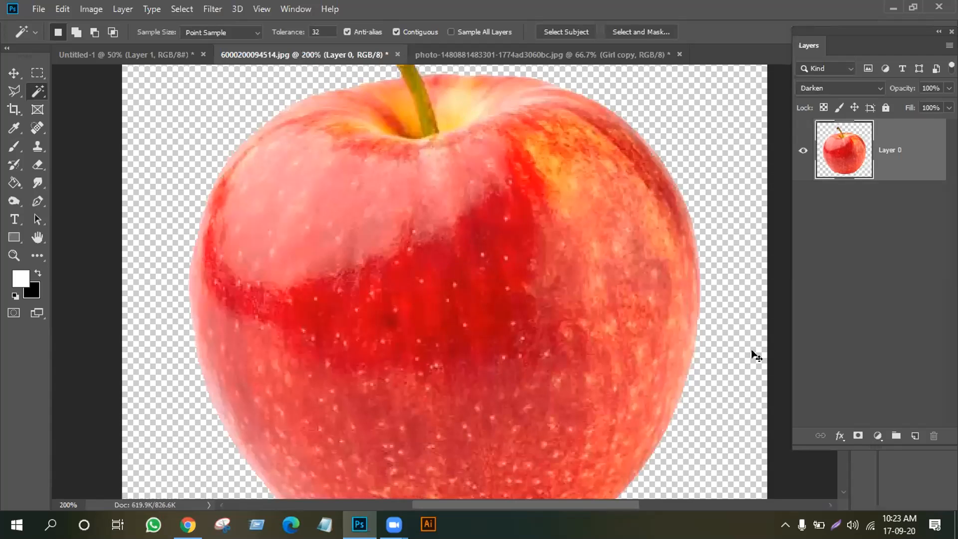
key(ctrl+plus)
scroll(706, 330, up, 4)
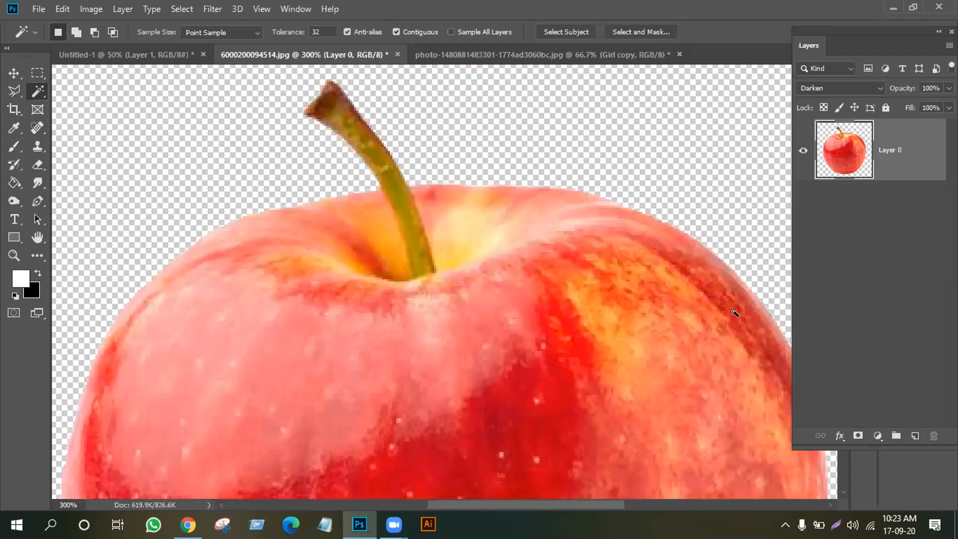
click(13, 73)
drag(629, 301, 494, 287)
Inspect the apple's cut-out edges up close, then zoom back out to 100%
scroll(493, 283, up, 3)
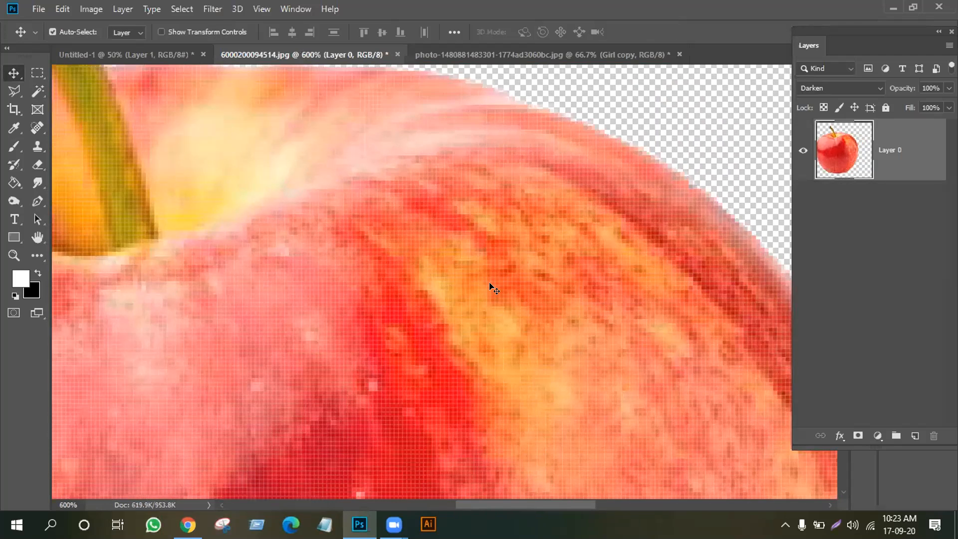
scroll(602, 172, up, 1)
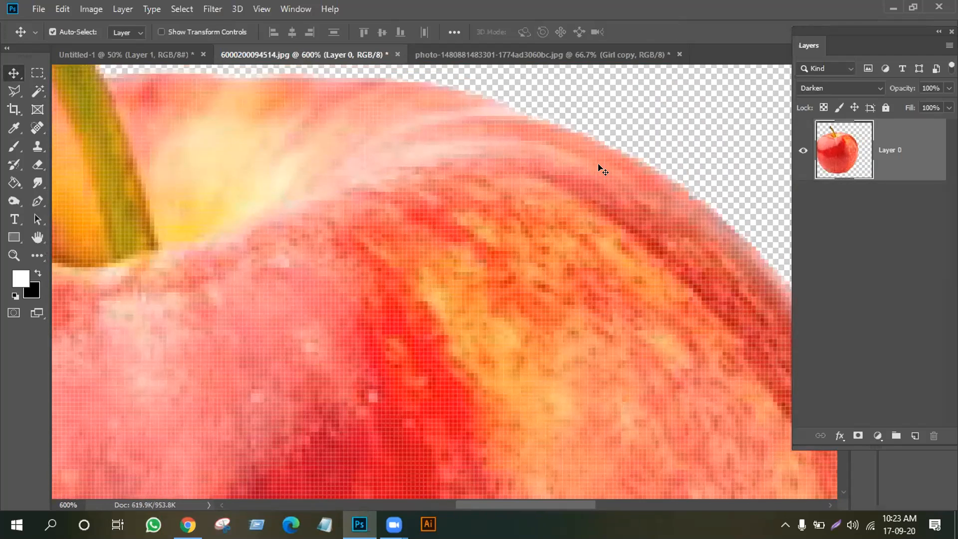
scroll(600, 167, down, 4)
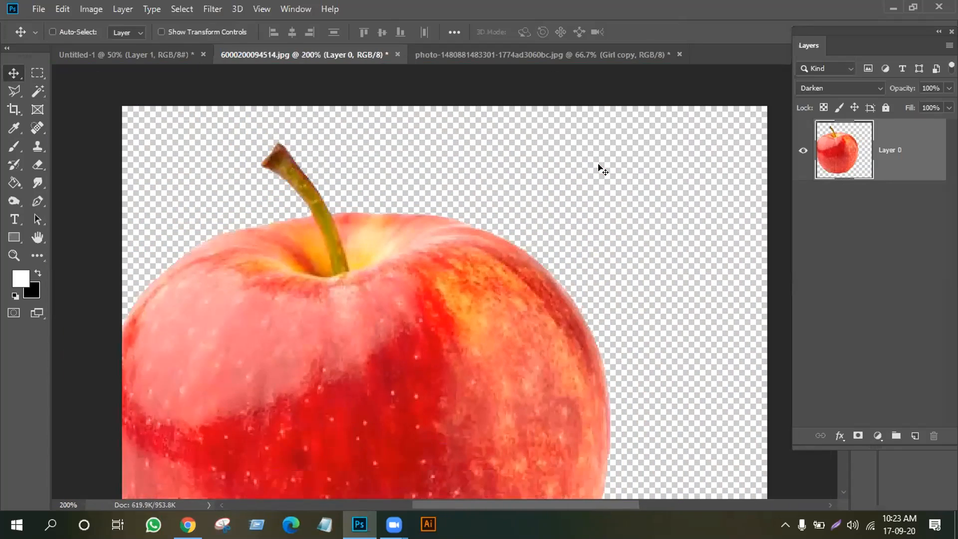
scroll(602, 171, up, 3)
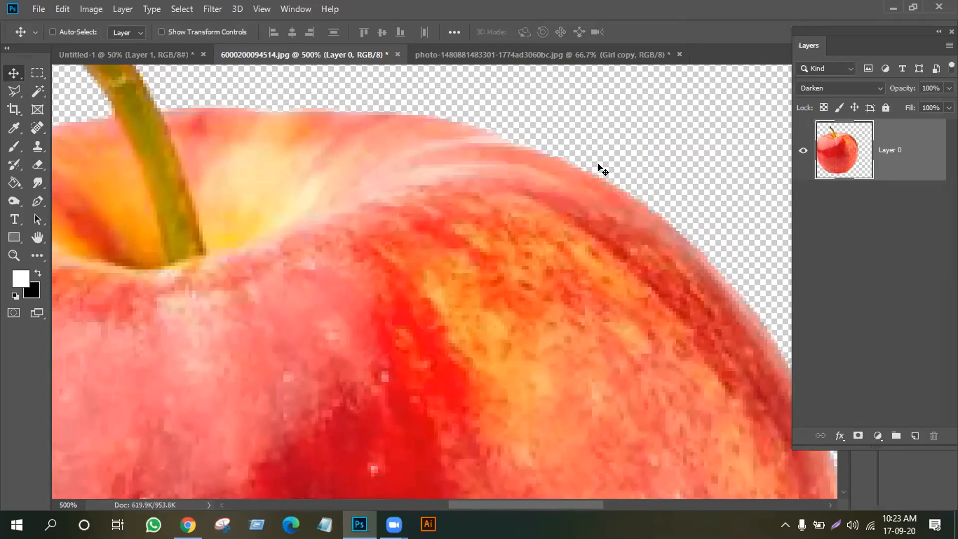
scroll(603, 171, up, 1)
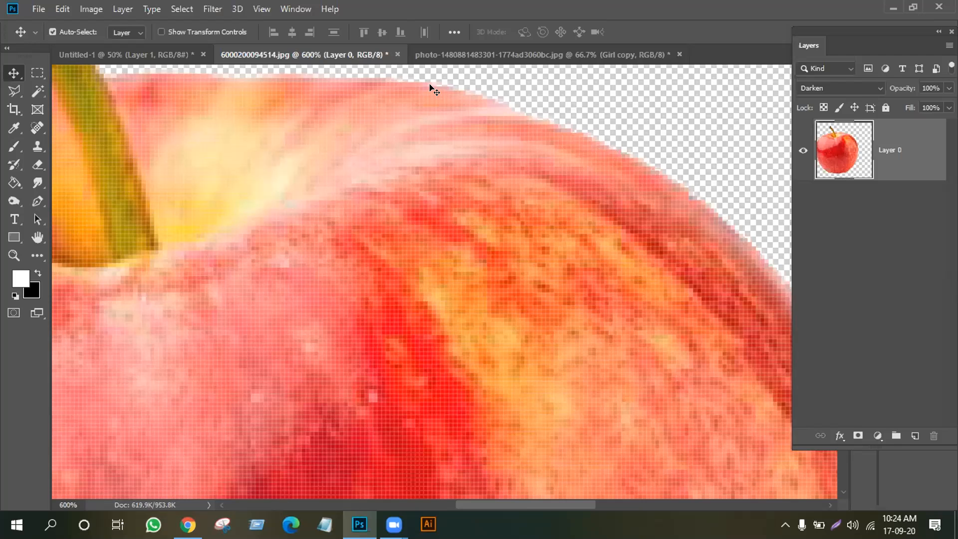
key(ctrl+minus)
key(ctrl+minus)
key(ctrl+minus)
key(ctrl+minus)
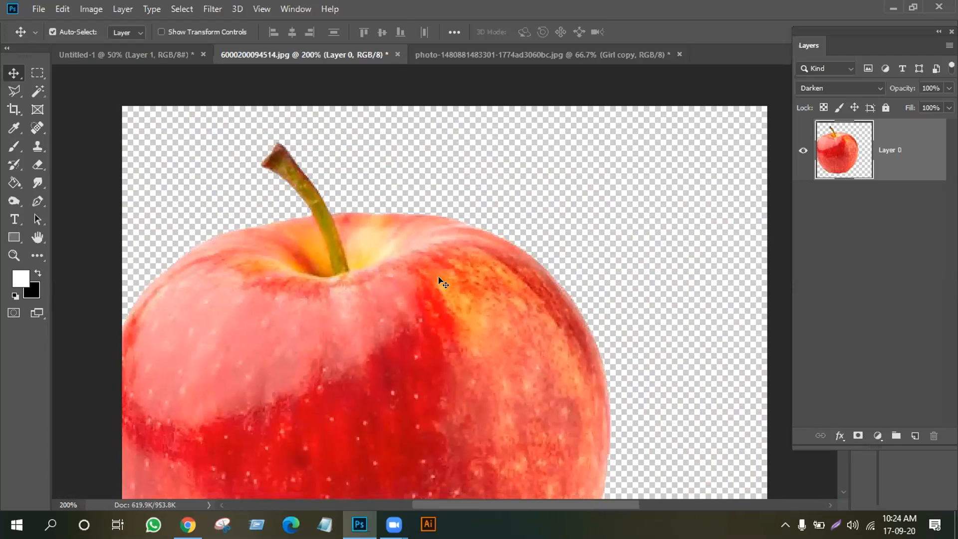
scroll(439, 280, down, 2)
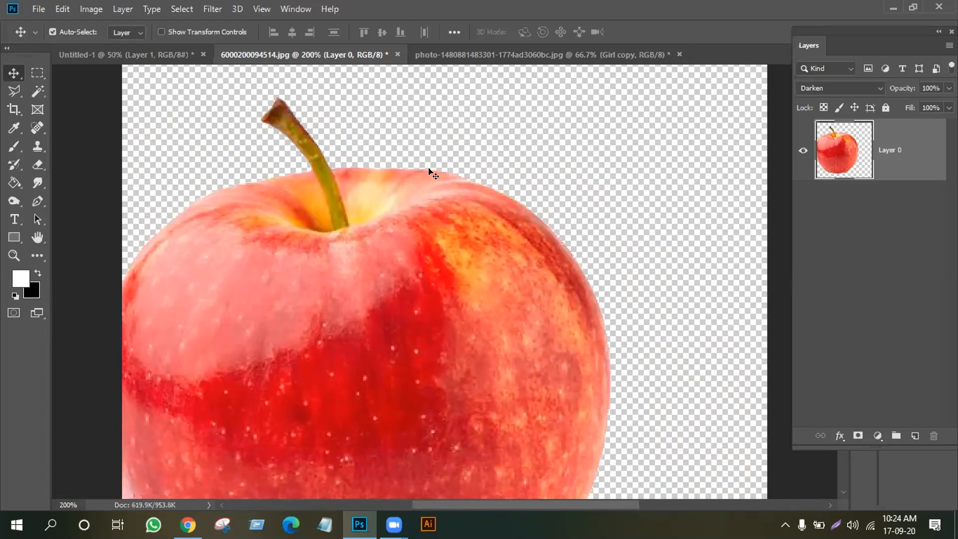
key(ctrl+minus)
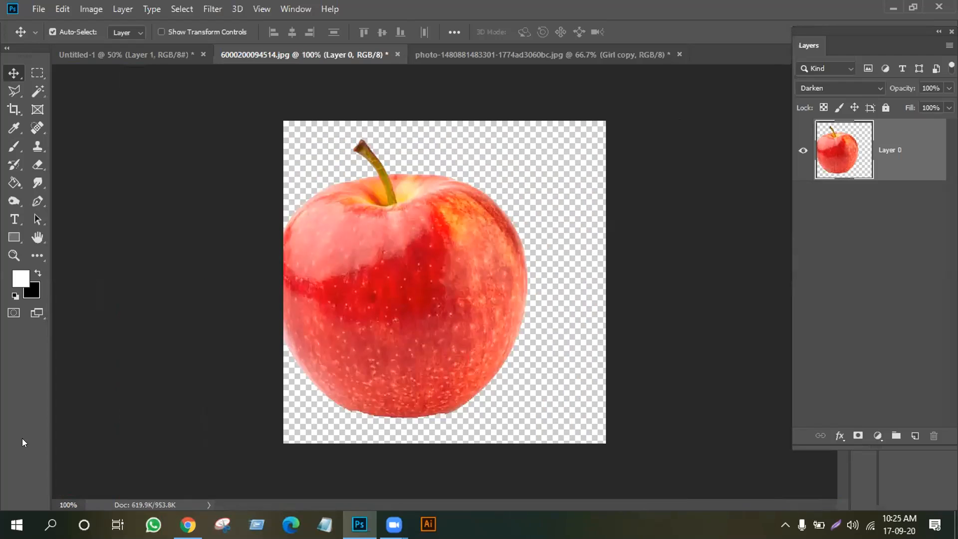
Nudge the apple right, then undo back to the original locked white Background layer
drag(341, 295, 397, 291)
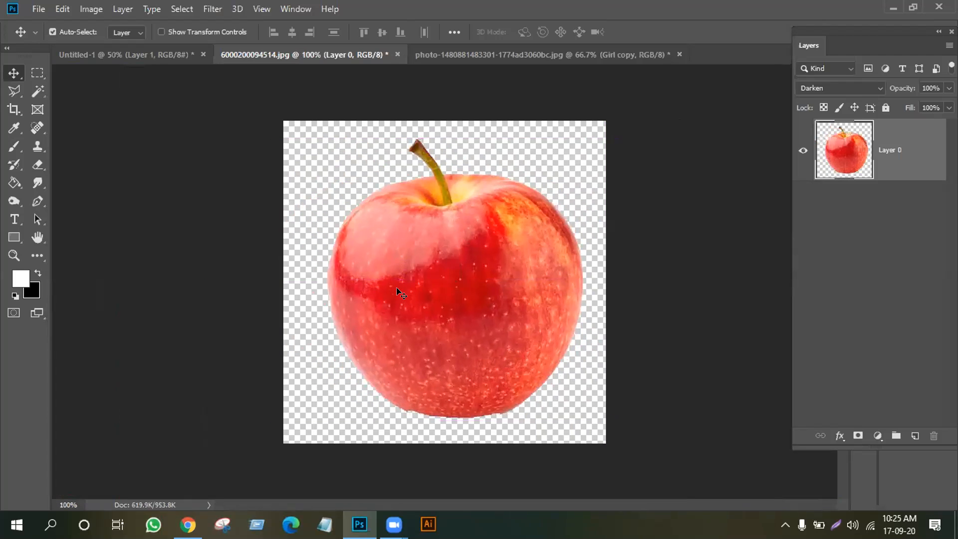
key(ctrl+z)
key(ctrl+z)
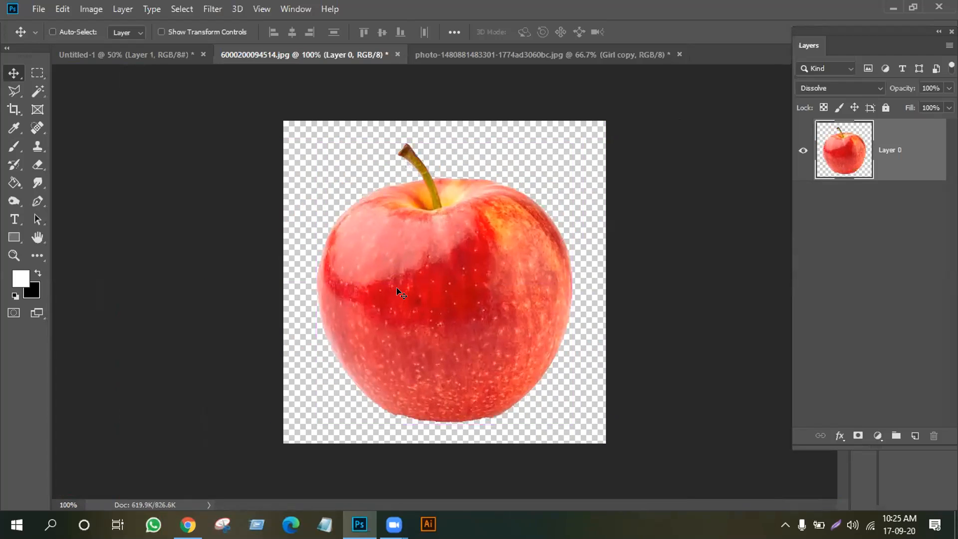
key(ctrl+z)
key(ctrl+z)
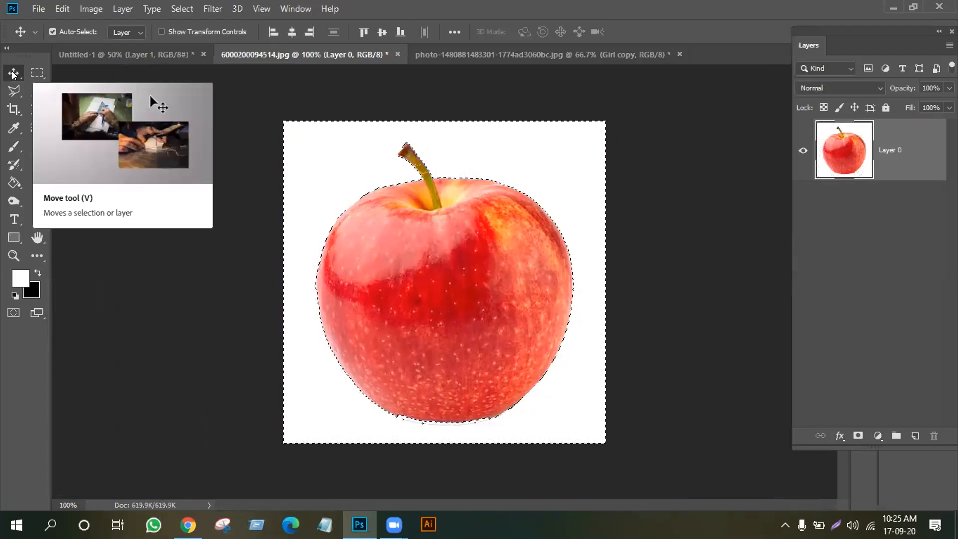
key(ctrl+z)
key(ctrl+z)
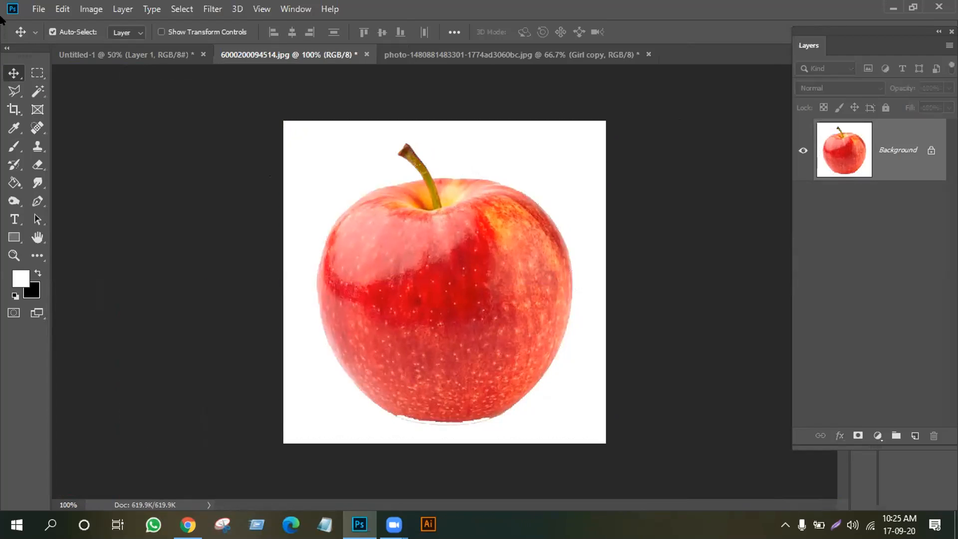
click(39, 92)
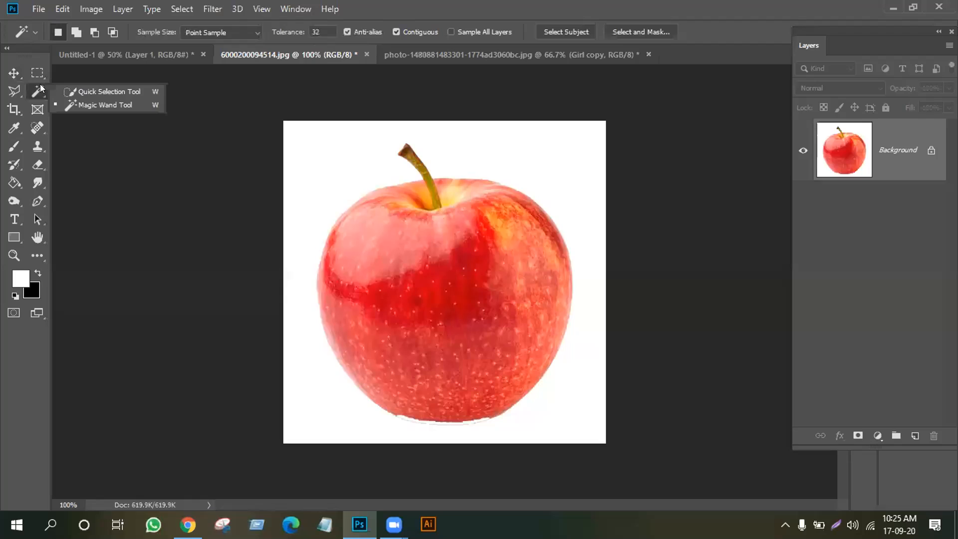
Undo the background deletion to restore the white backdrop and shadow, then deselect everything
click(89, 104)
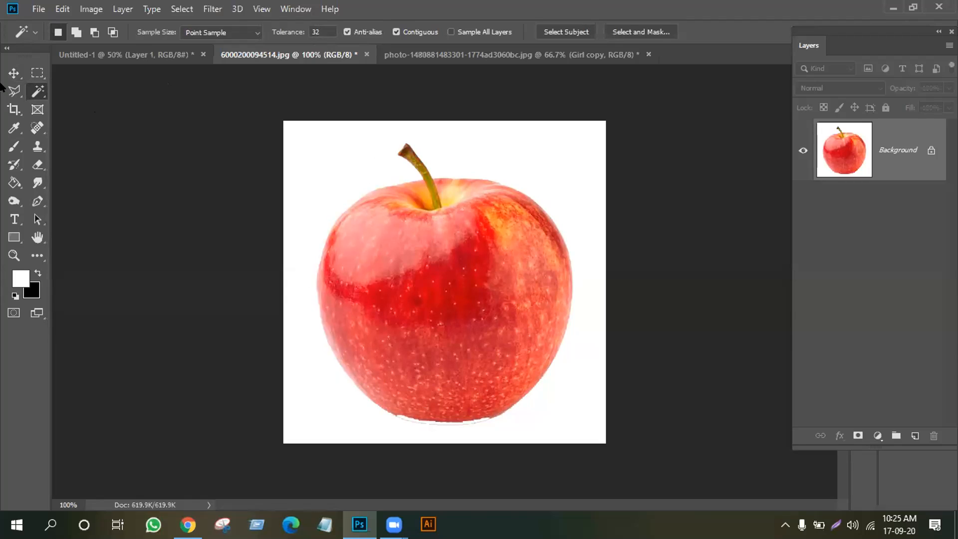
click(13, 74)
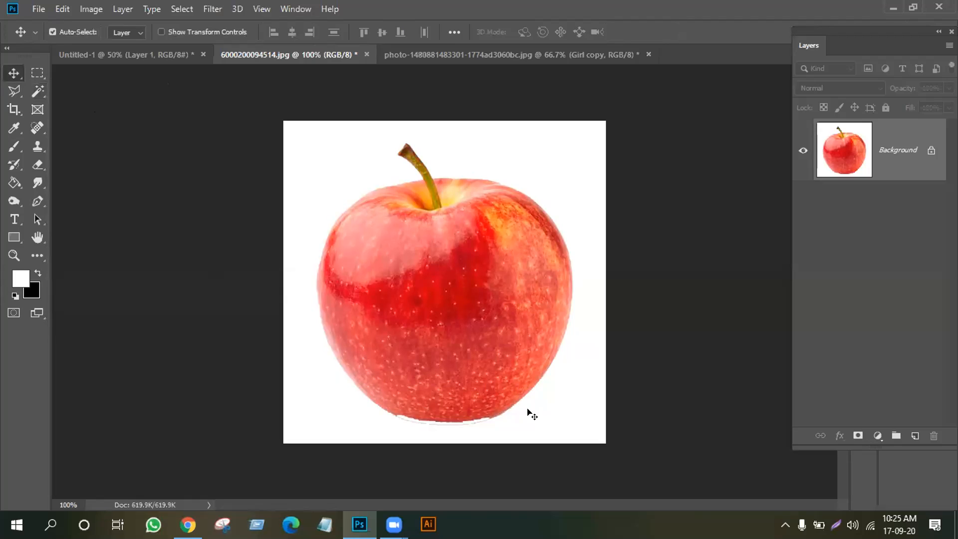
key(ctrl+z)
key(ctrl+z)
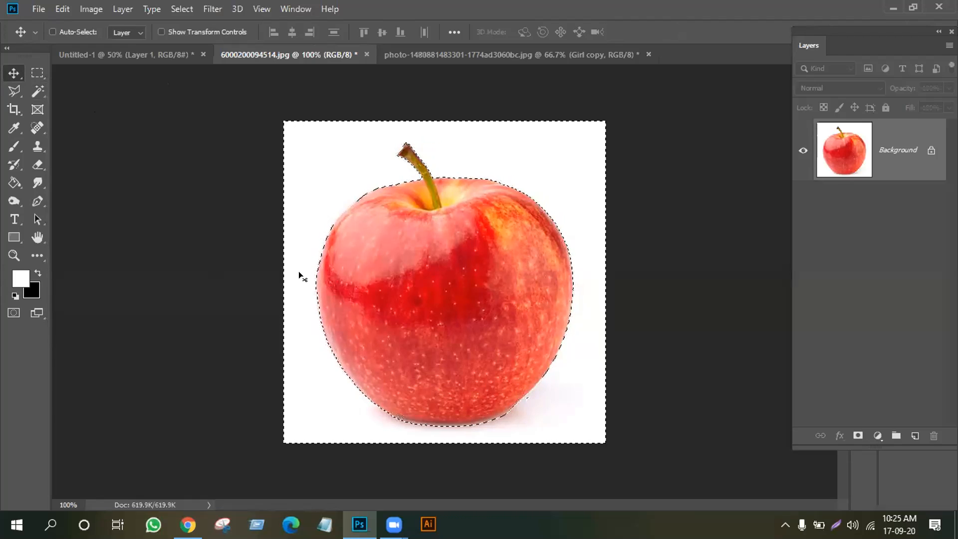
key(ctrl+d)
click(31, 93)
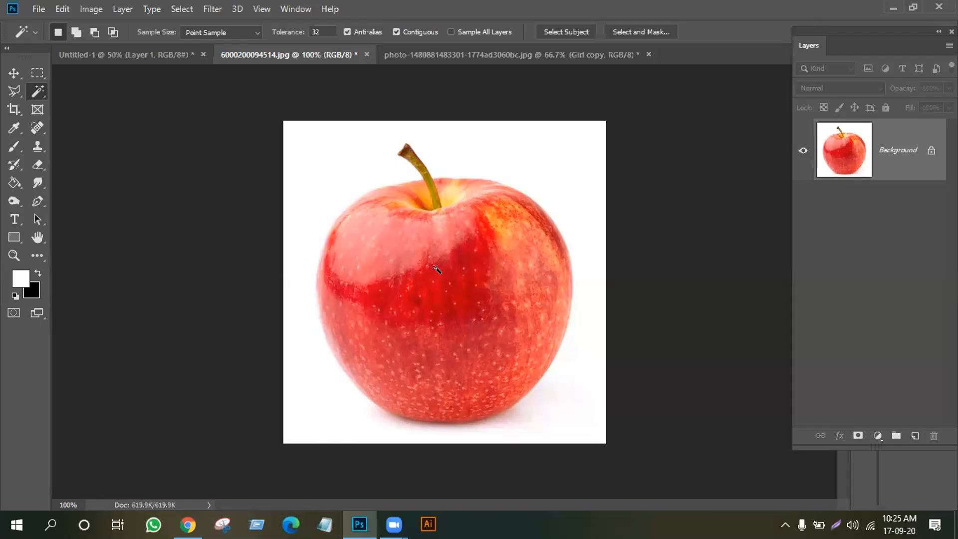
Test the Magic Wand on the apple's patches, ending with the white surroundings selected
click(453, 263)
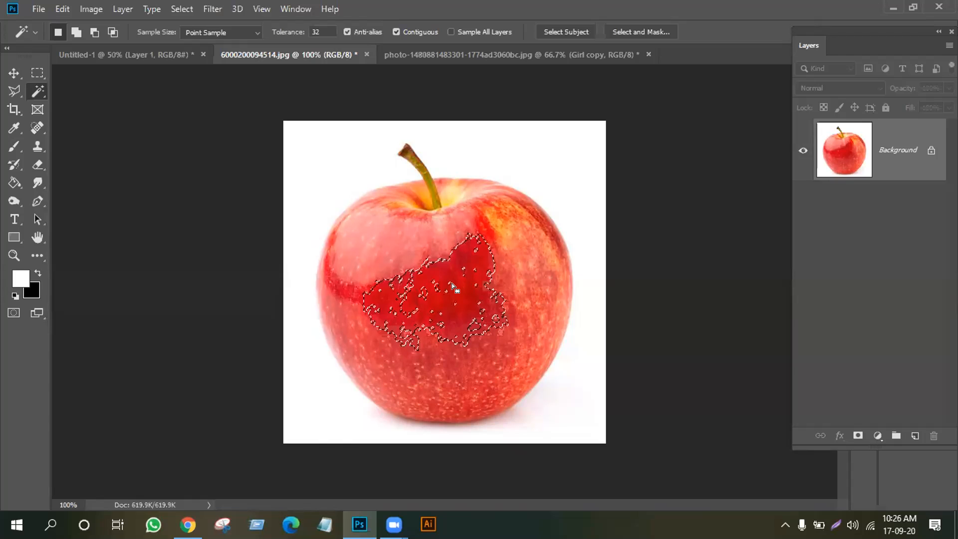
click(523, 219)
click(392, 239)
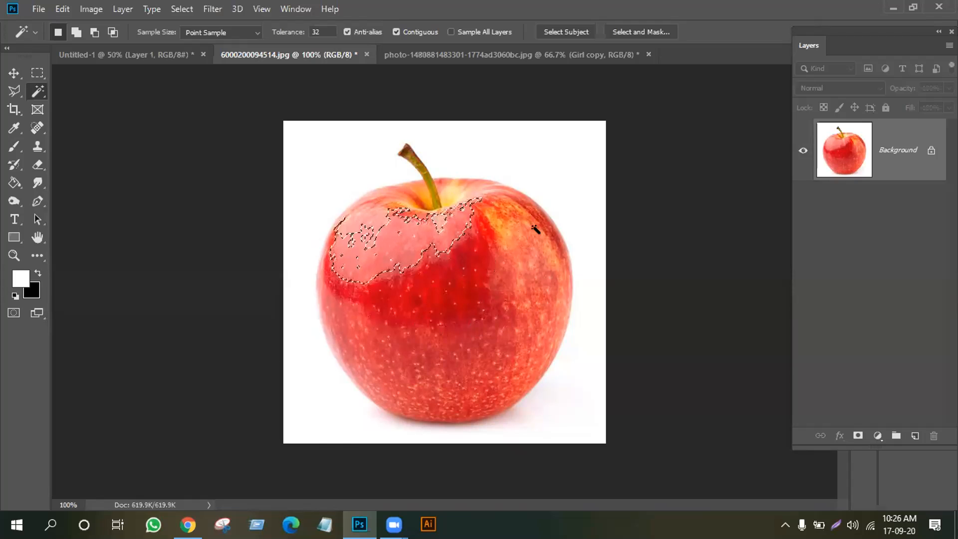
click(567, 150)
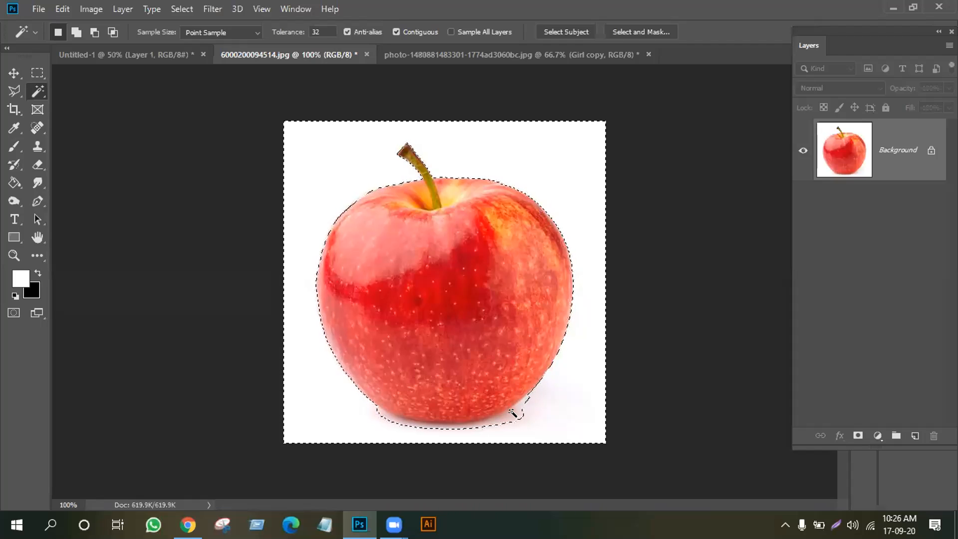
Add the shadow to the selection, unlock the layer, feather 0.5 px, and delete the background
shift+click(514, 413)
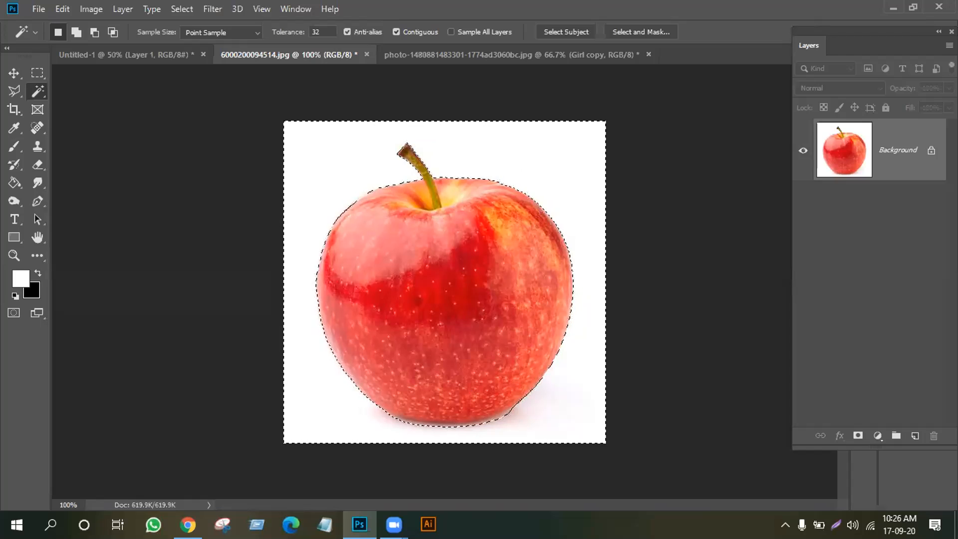
click(931, 151)
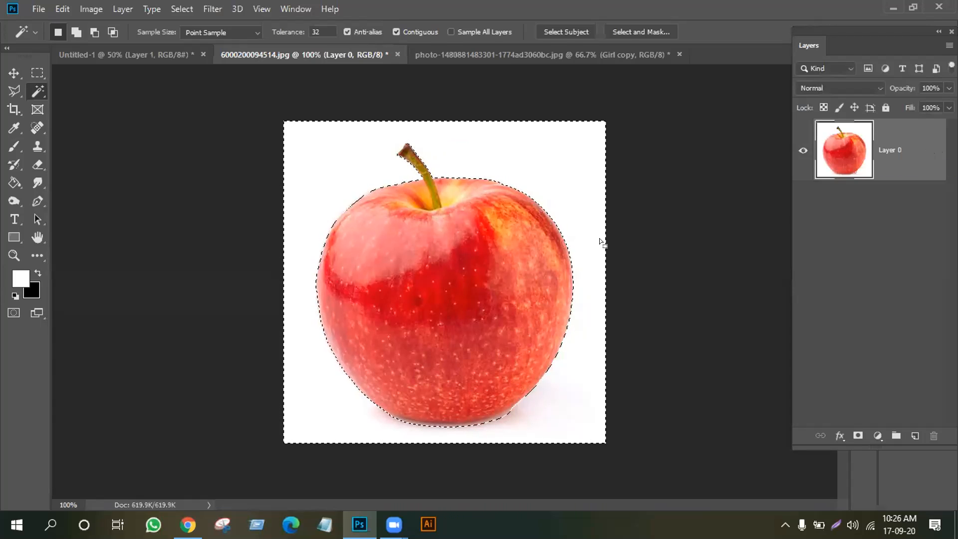
right_click(499, 155)
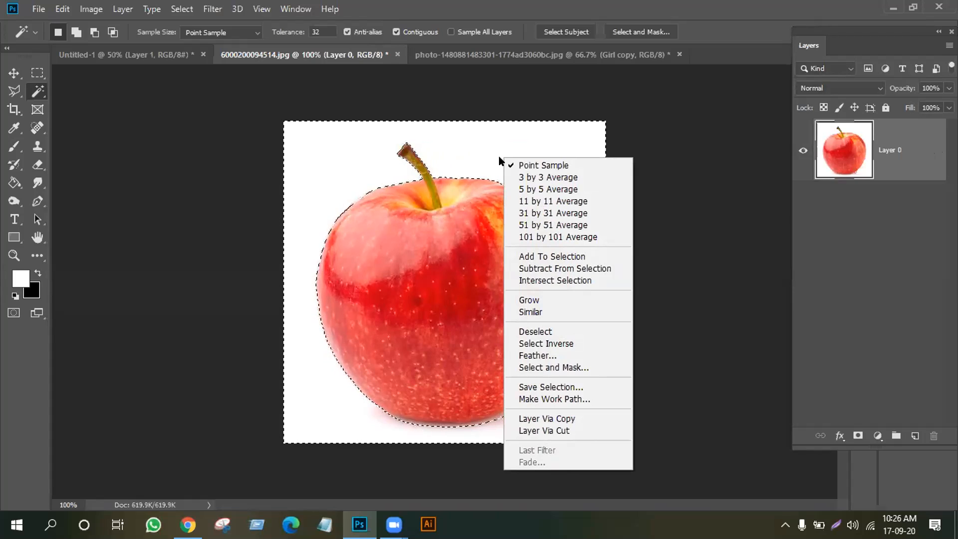
click(533, 352)
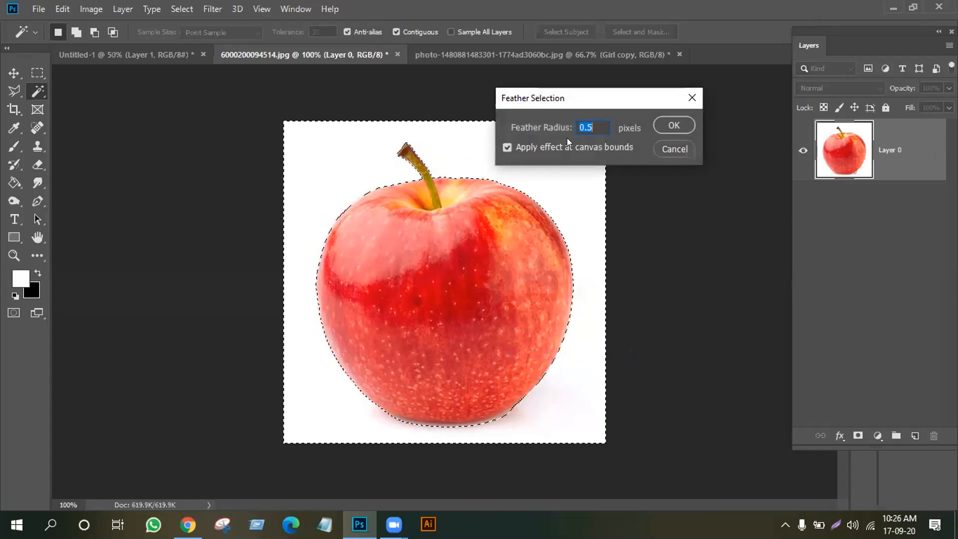
click(674, 125)
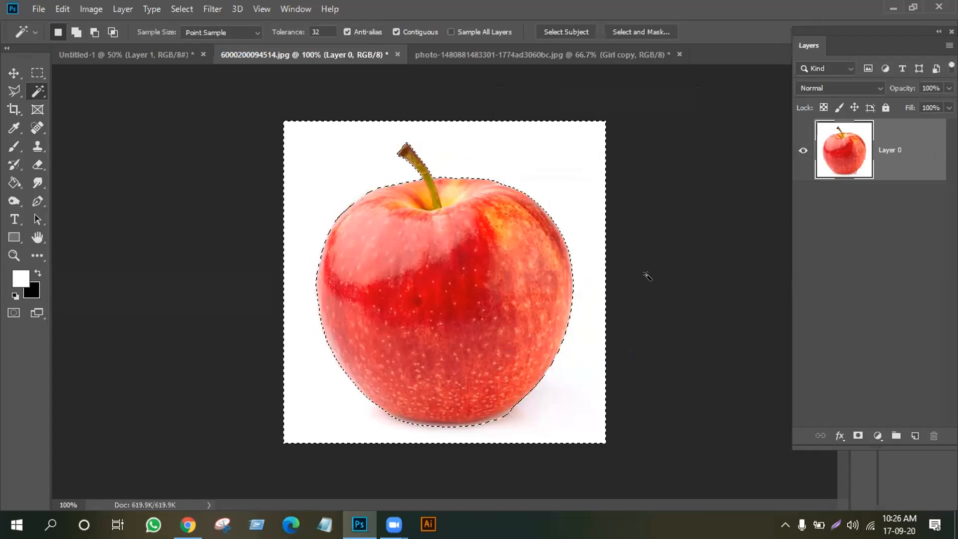
key(Delete)
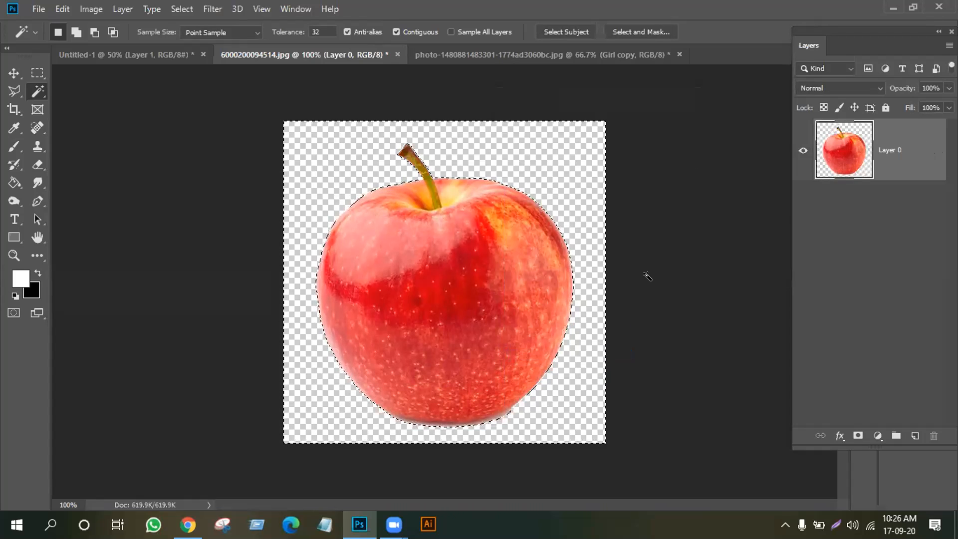
key(ctrl+d)
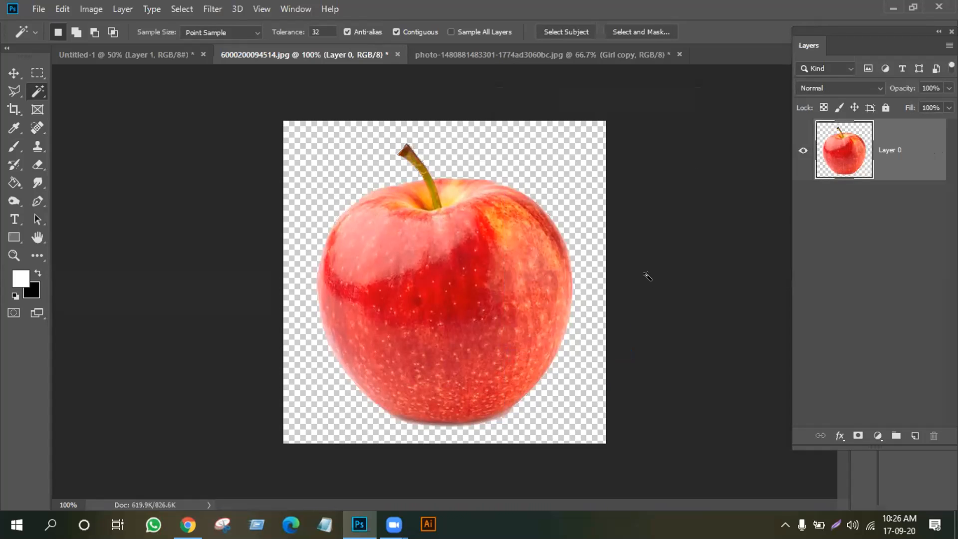
key(ctrl+plus)
key(ctrl+plus)
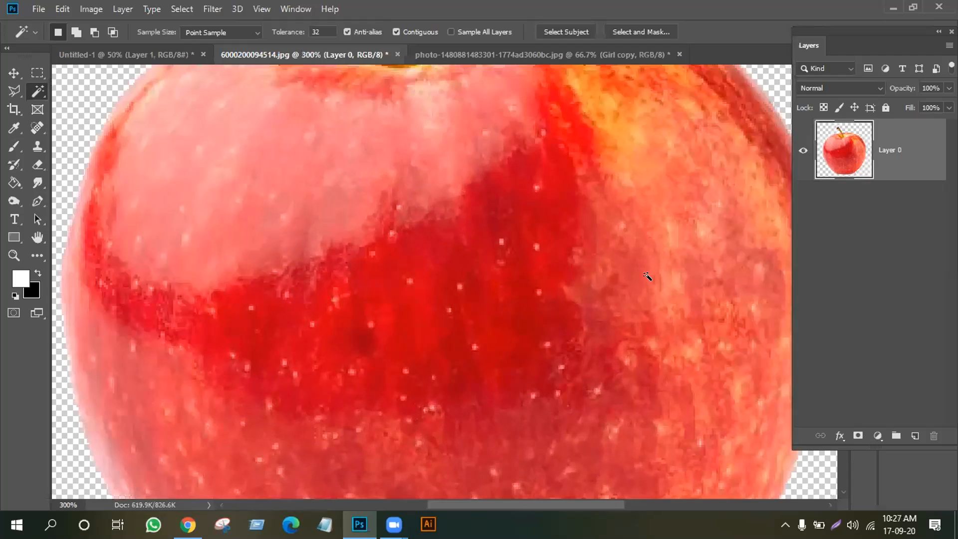
Zoom back out to the whole apple and duplicate Layer 0 with Ctrl+J
scroll(647, 277, up, 5)
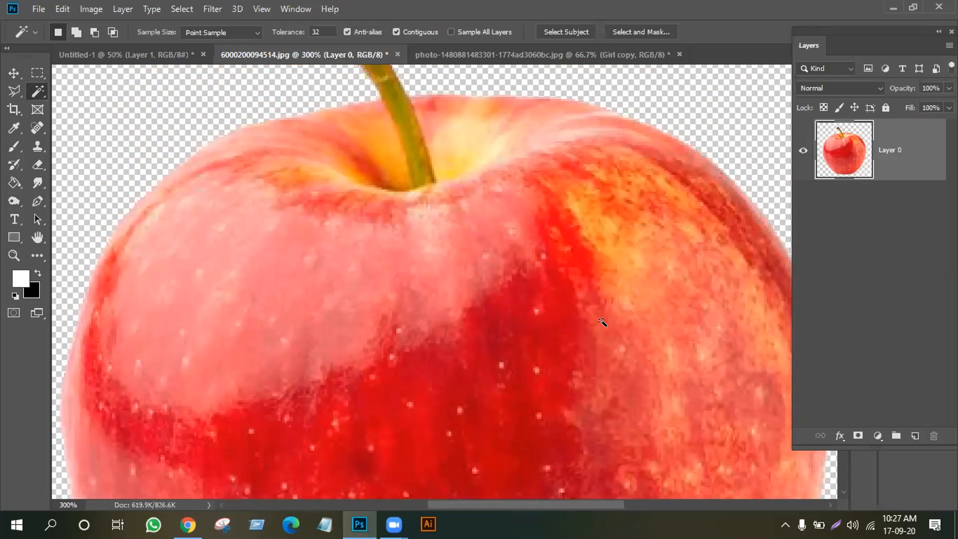
key(ctrl+minus)
key(ctrl+minus)
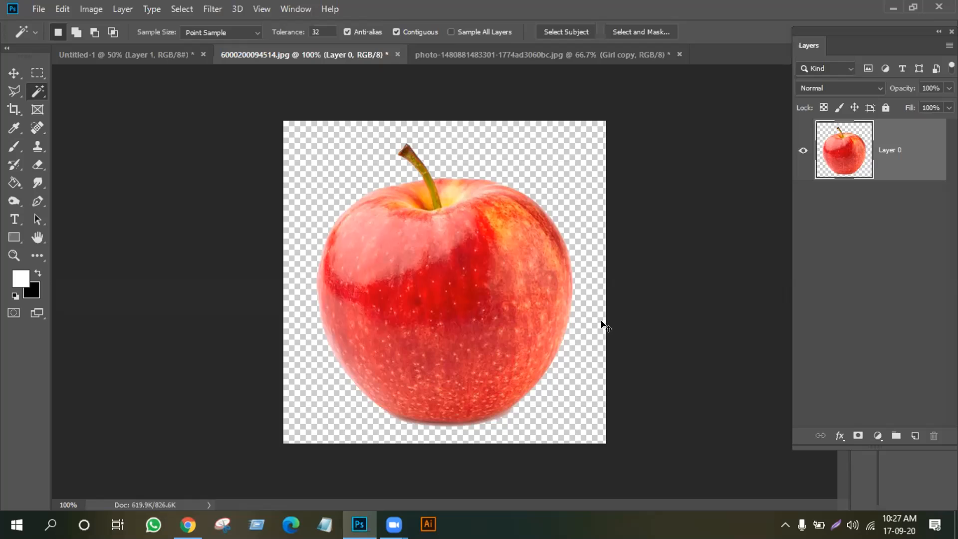
key(ctrl+j)
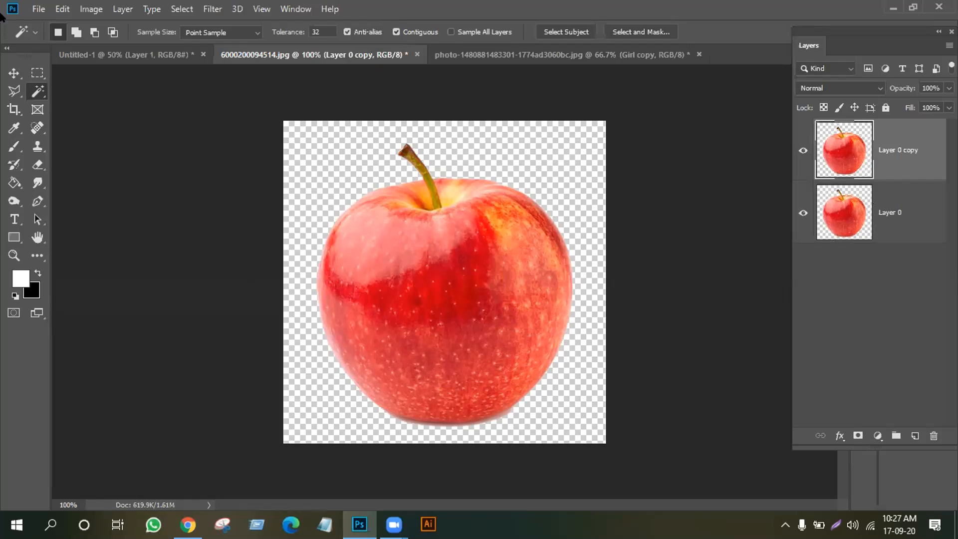
Hide the original apple layer and drag the copied apple to the right
click(14, 72)
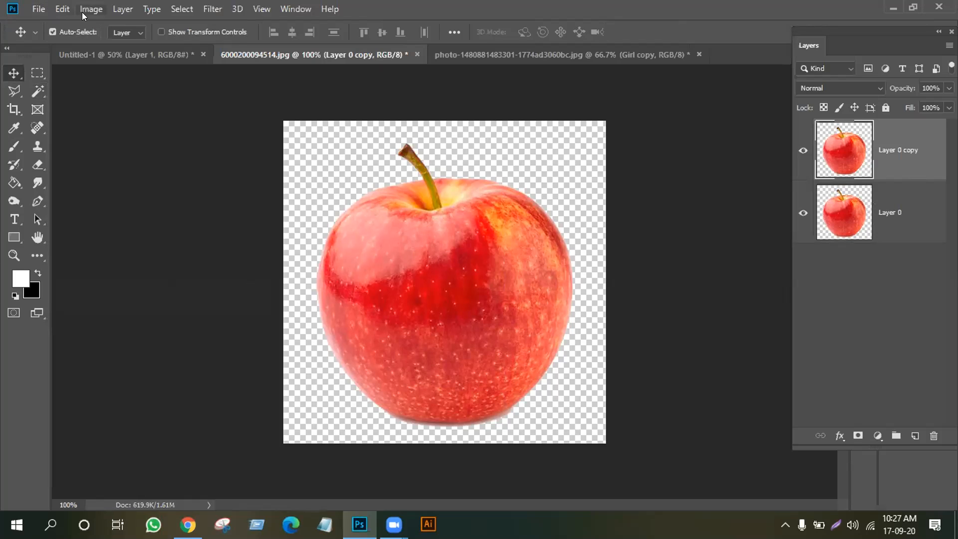
click(62, 10)
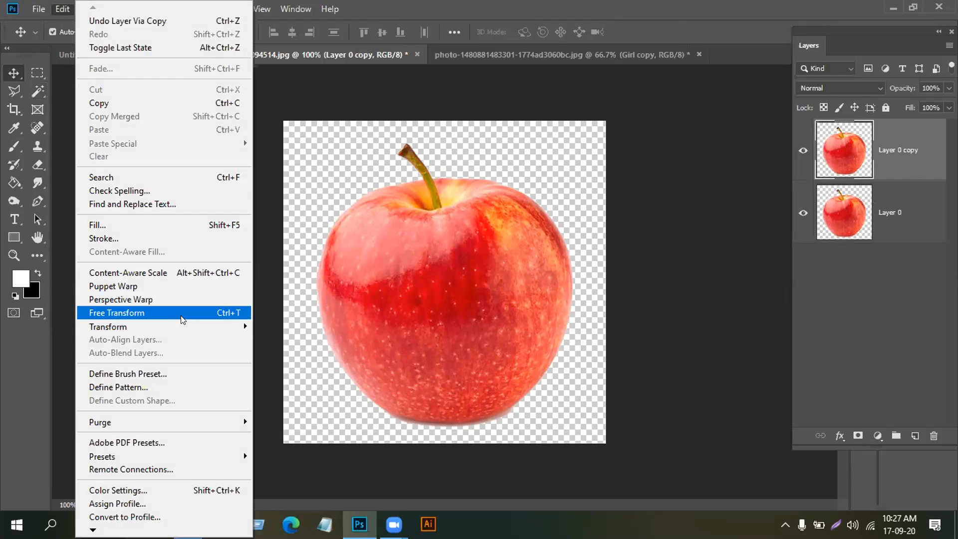
click(322, 370)
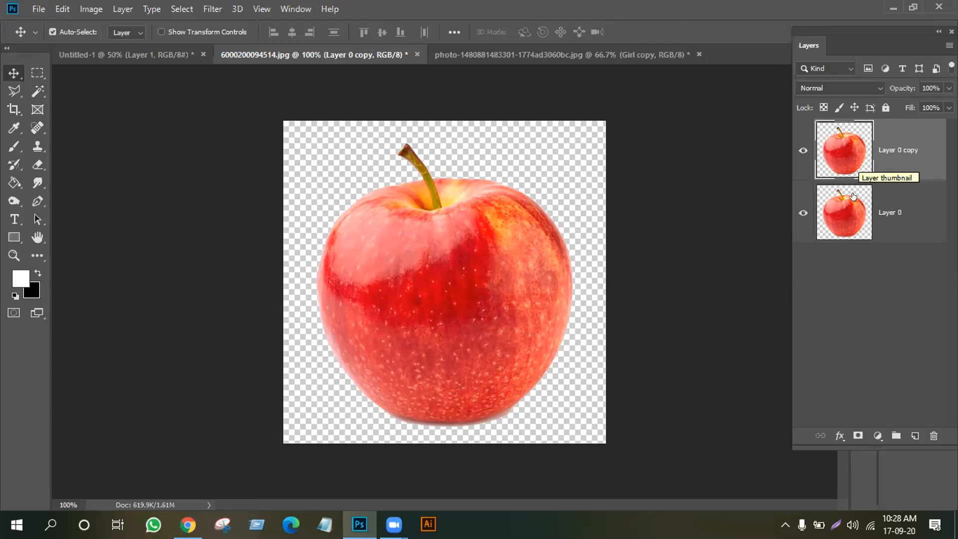
click(798, 213)
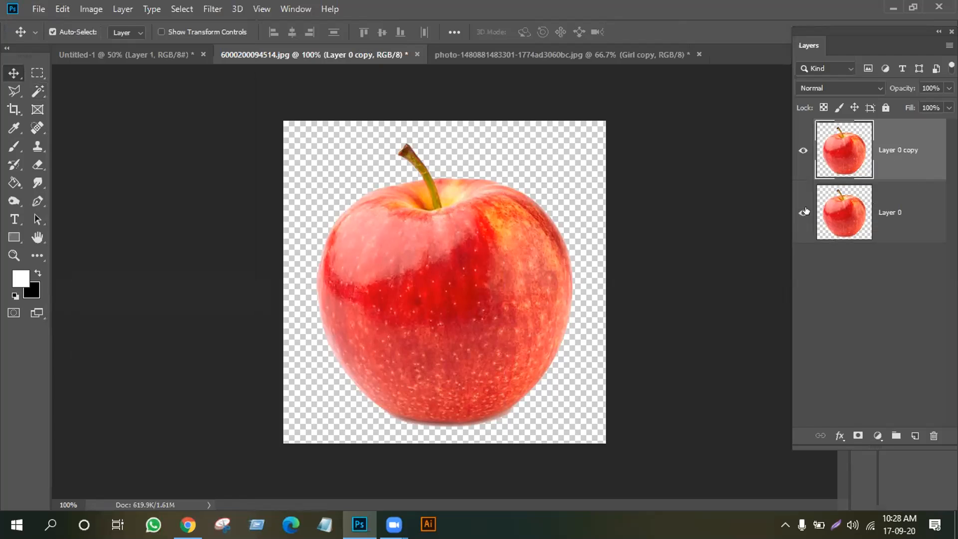
click(840, 212)
drag(447, 267, 571, 384)
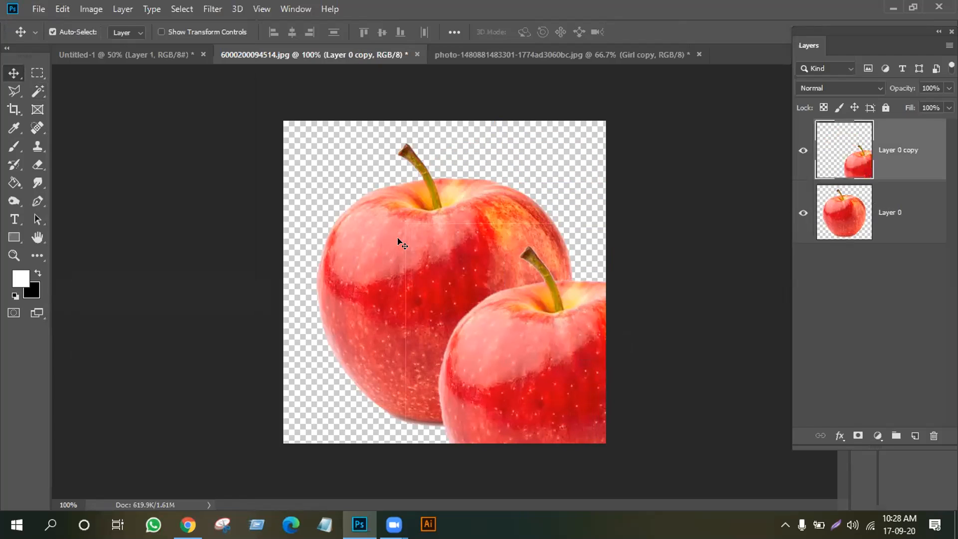
Move the front apple to upper centre and the back apple toward the bottom-right corner
click(431, 235)
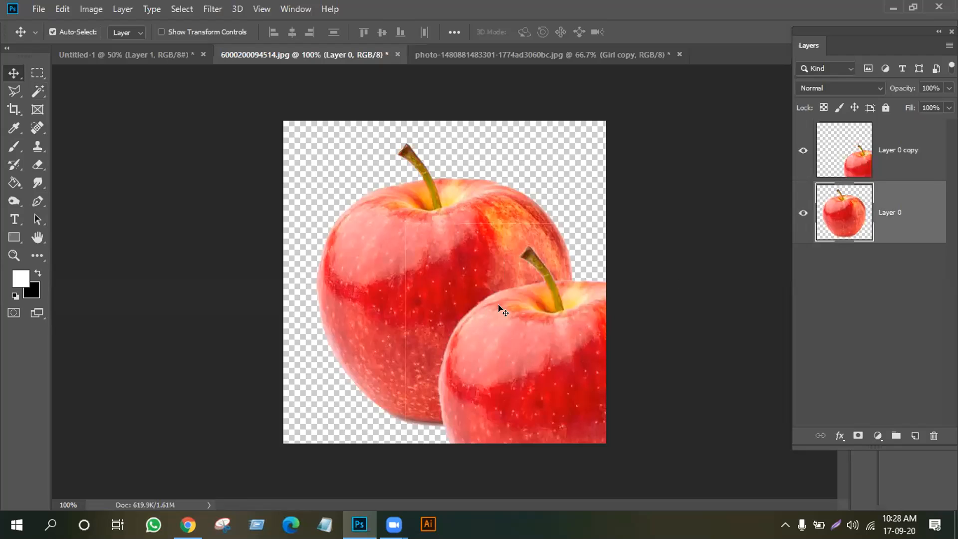
click(861, 164)
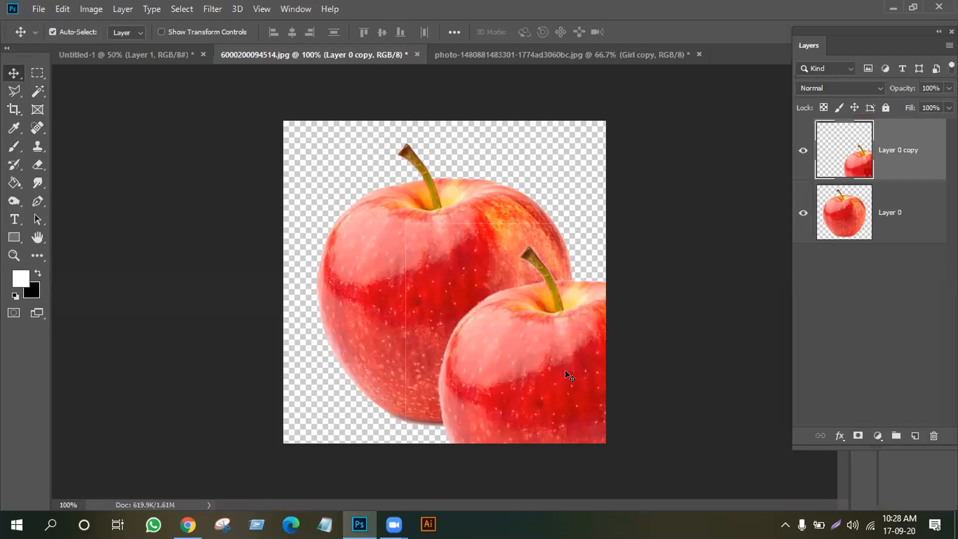
drag(568, 378, 408, 302)
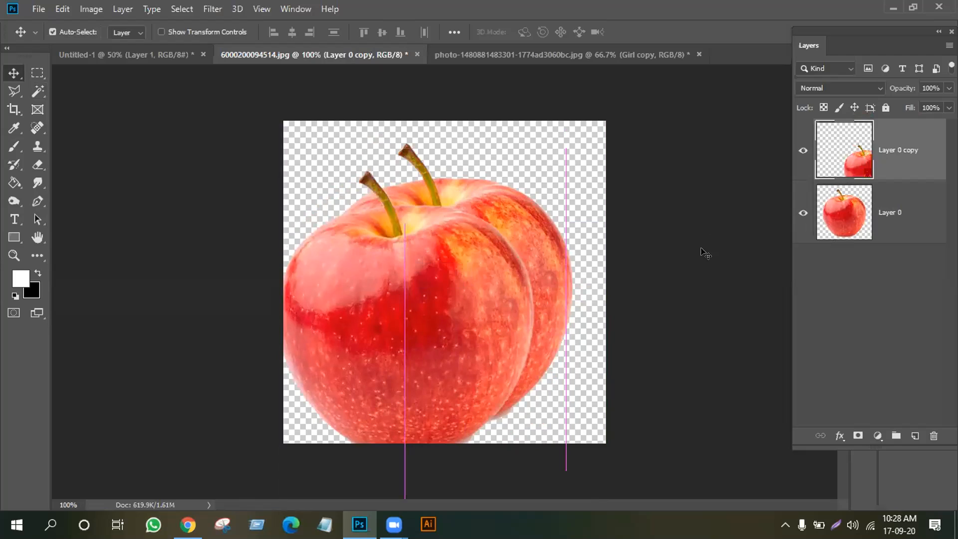
click(928, 212)
drag(485, 206, 586, 309)
drag(394, 321, 429, 280)
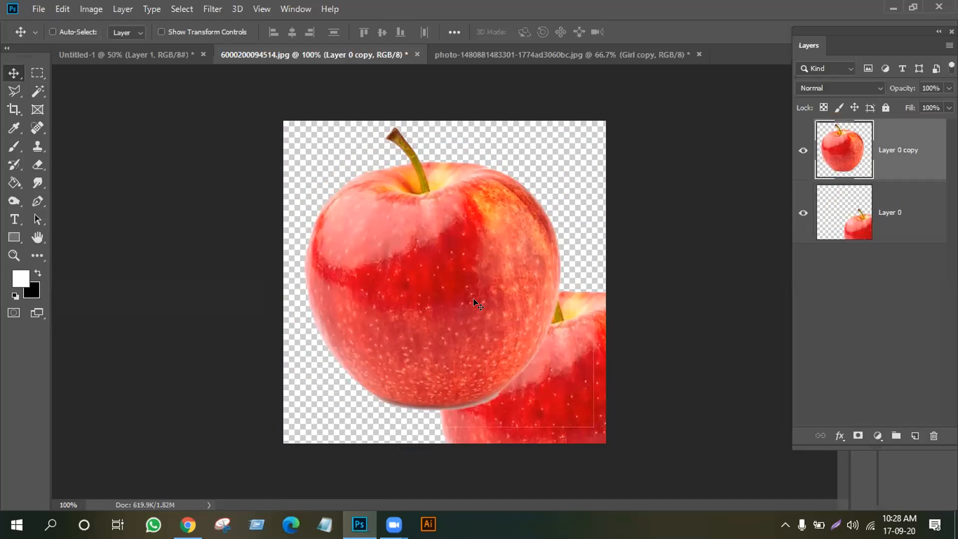
Scale Layer 0 copy down to 46.30% by 43.70% and place it upper left
key(ctrl+t)
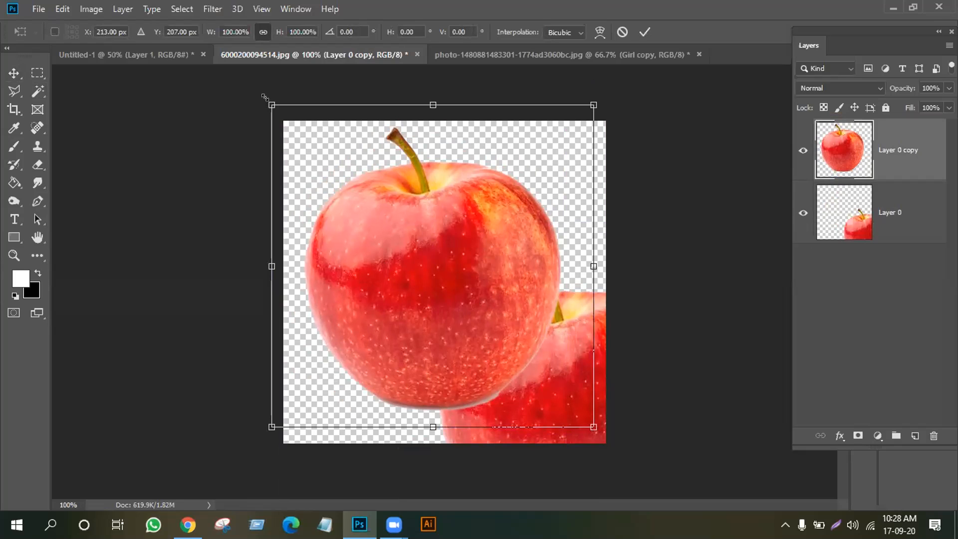
drag(265, 97, 385, 242)
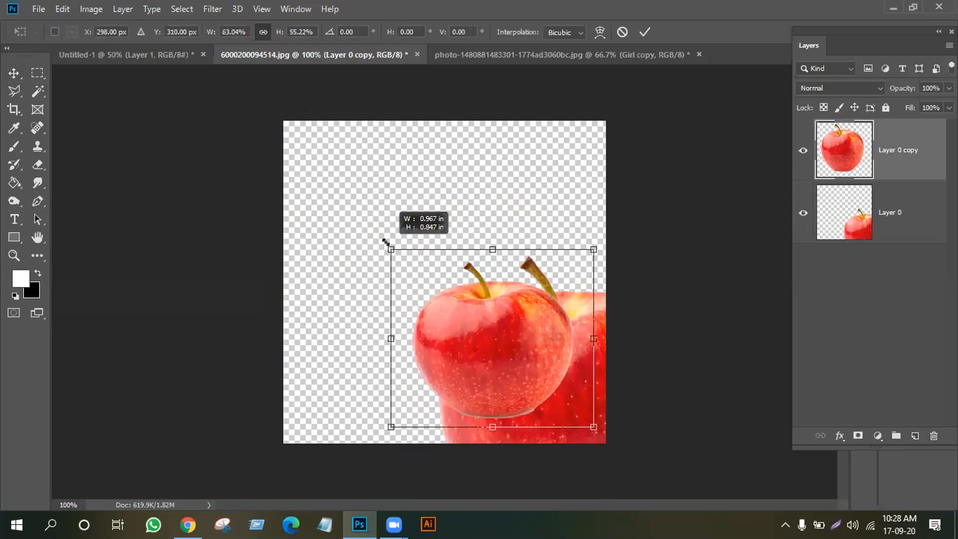
drag(386, 243, 387, 244)
drag(502, 352, 440, 257)
drag(528, 152, 478, 194)
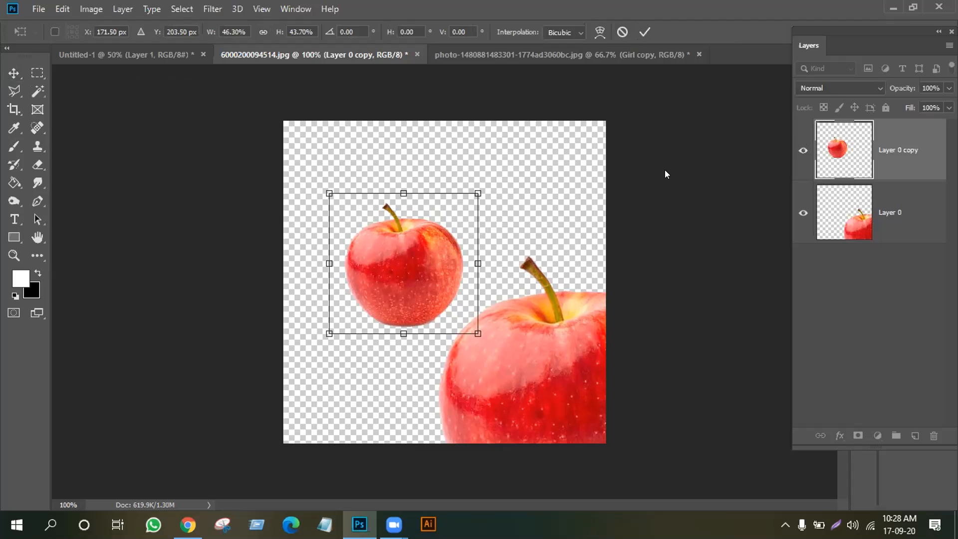
key(Return)
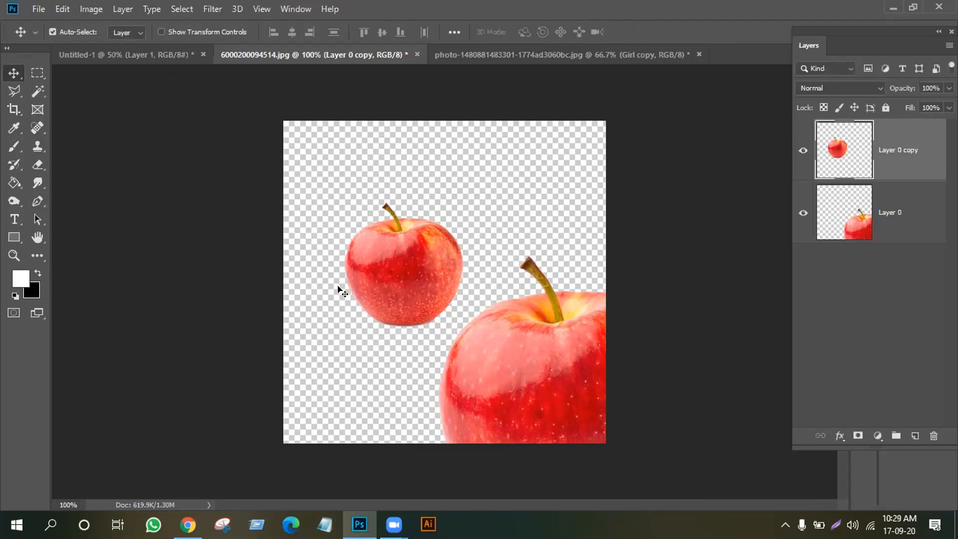
Raise the big apple up-left and set the small apple just beside its left edge
drag(498, 375, 474, 285)
drag(435, 225, 401, 326)
drag(495, 324, 479, 310)
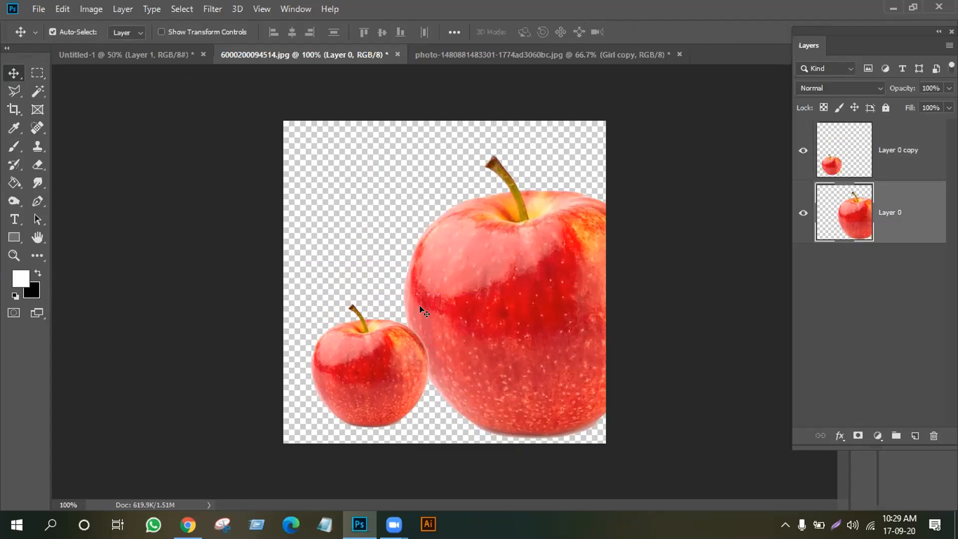
drag(396, 377, 384, 295)
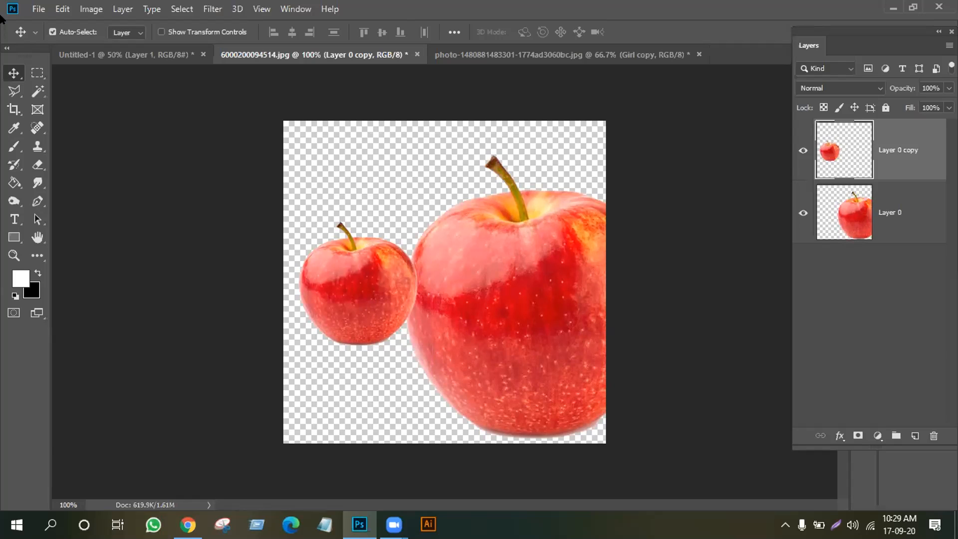
Create a new text layer near the top of the canvas at 12 pt
click(14, 219)
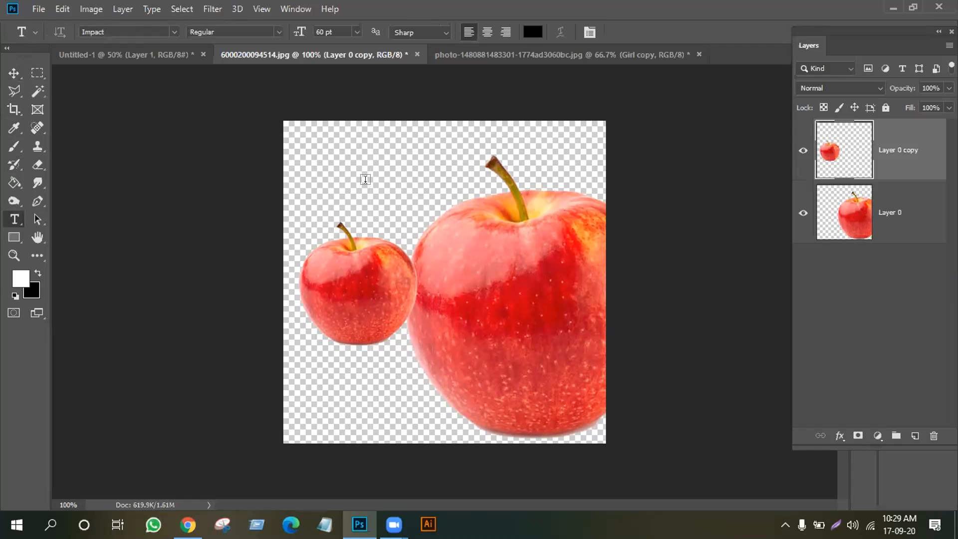
click(366, 179)
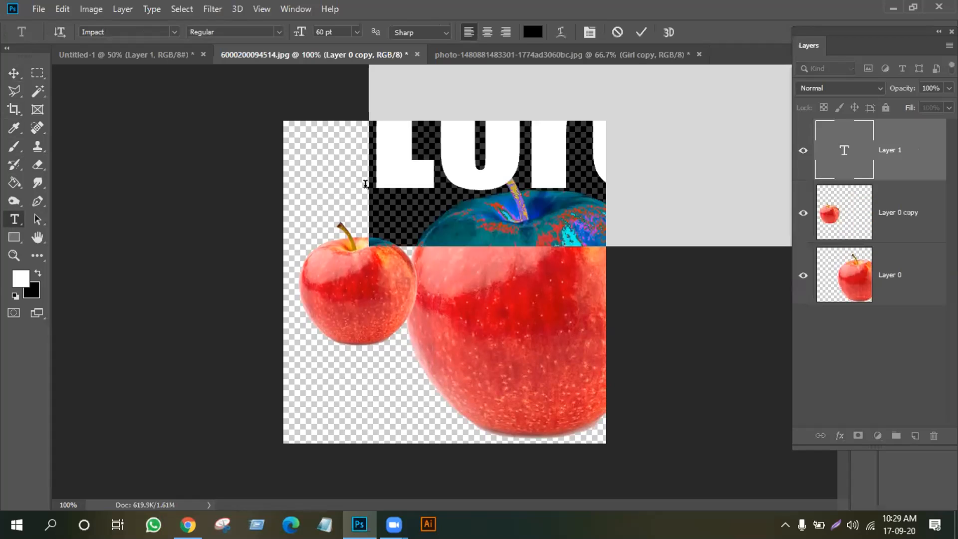
click(357, 32)
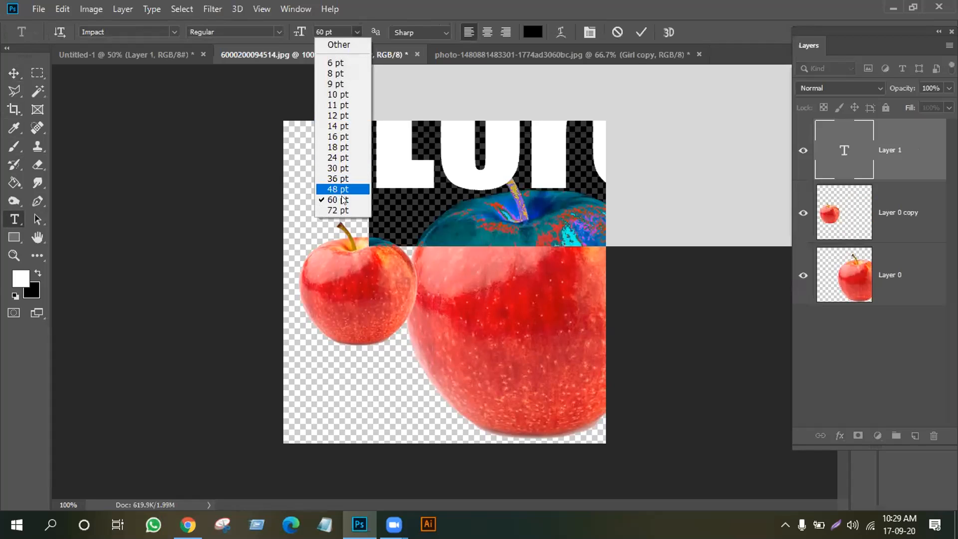
click(334, 115)
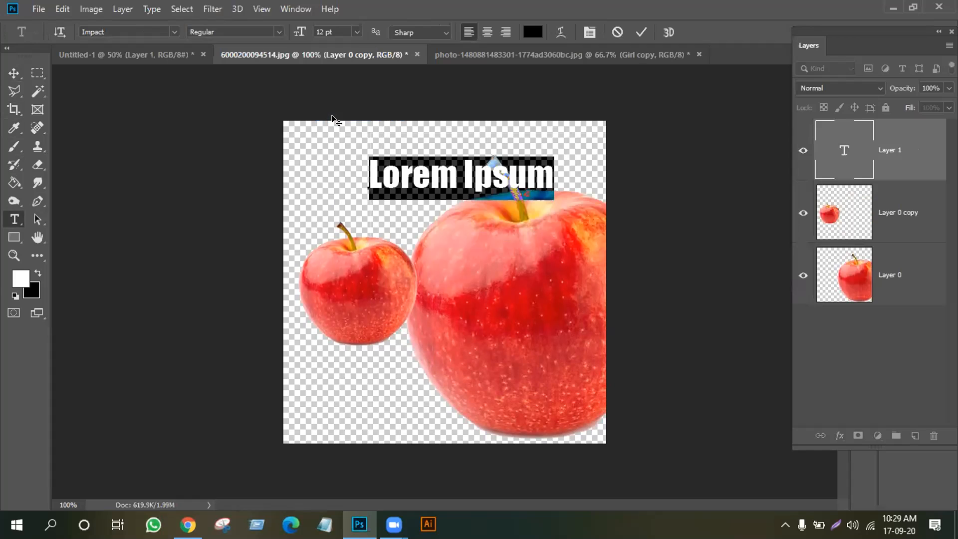
Replace the Lorem Ipsum placeholder with the text 'ctrl=T' and commit it
key(BackSpace)
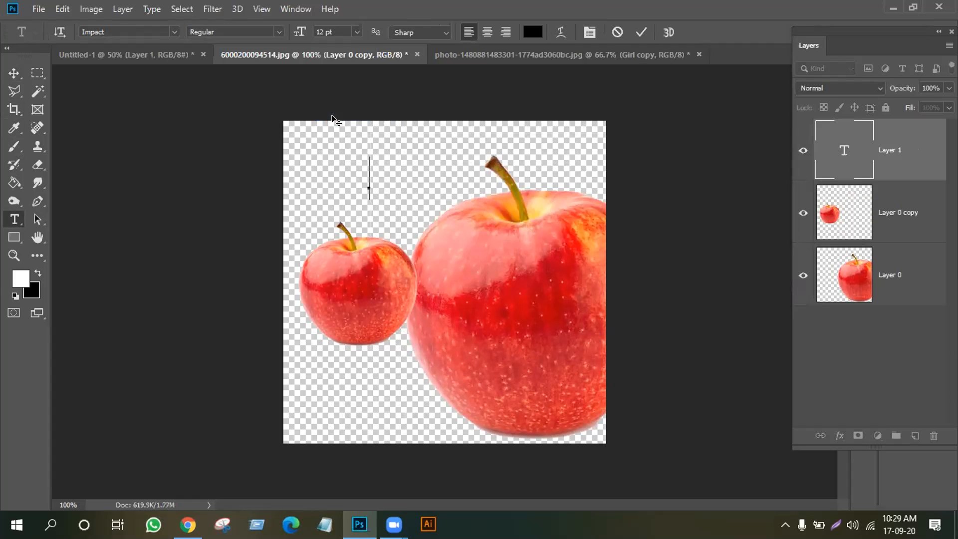
text(Ctrl)
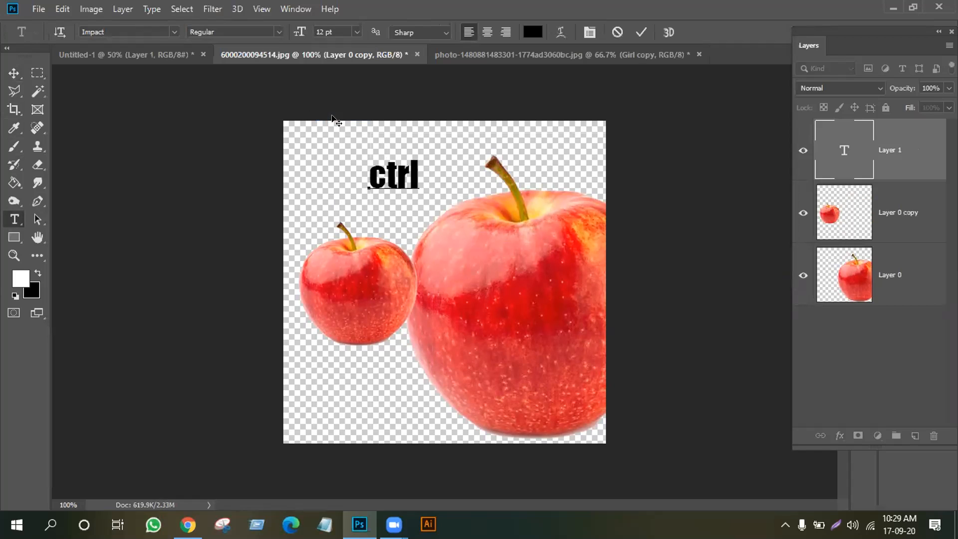
text(-T)
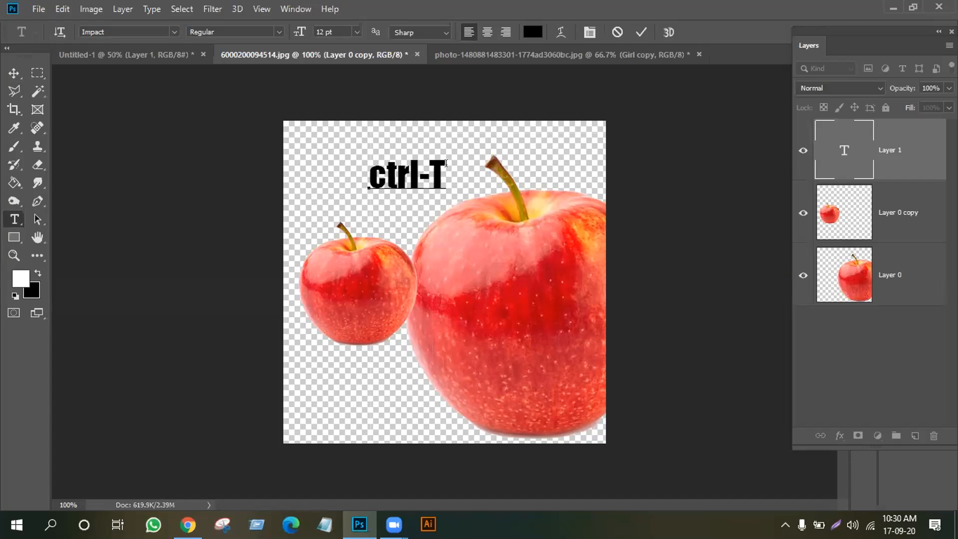
click(429, 167)
key(BackSpace)
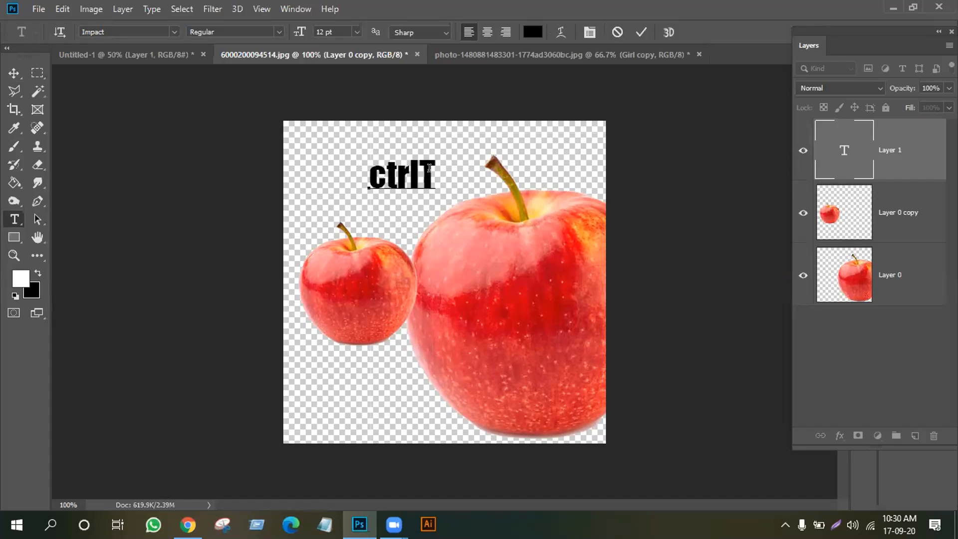
text(+)
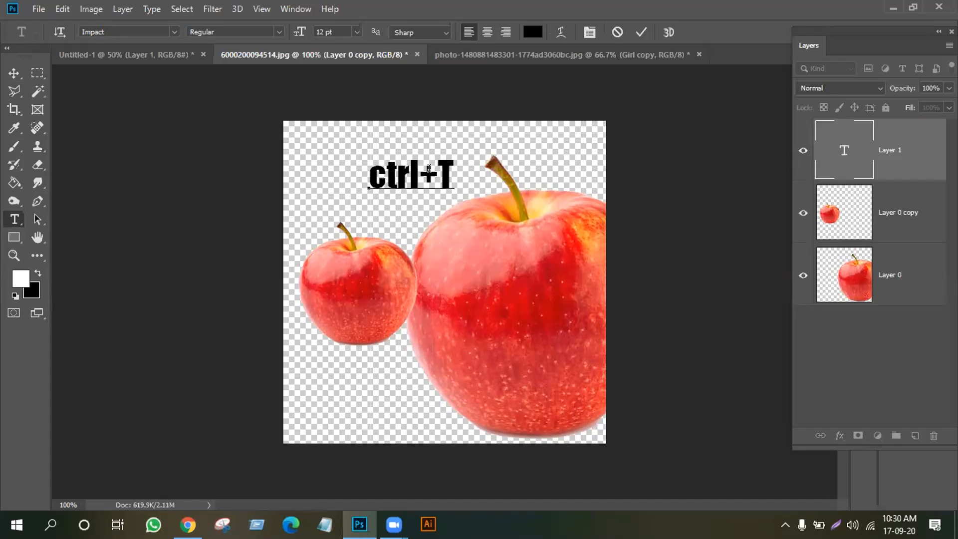
key(BackSpace)
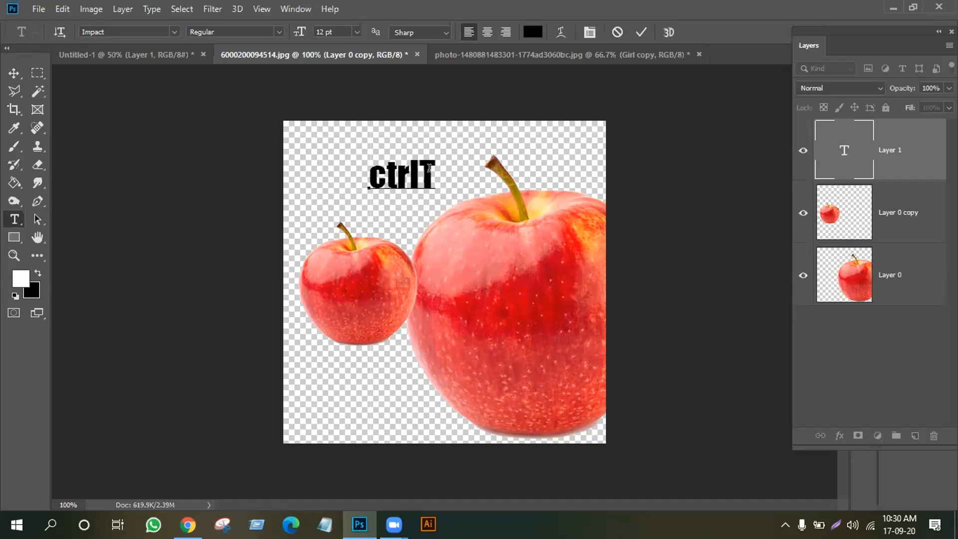
text(=)
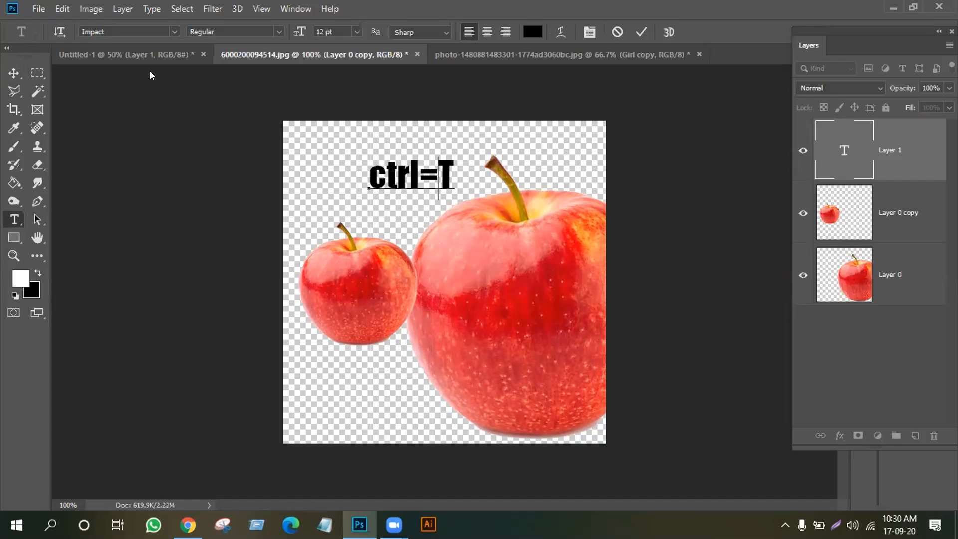
click(14, 73)
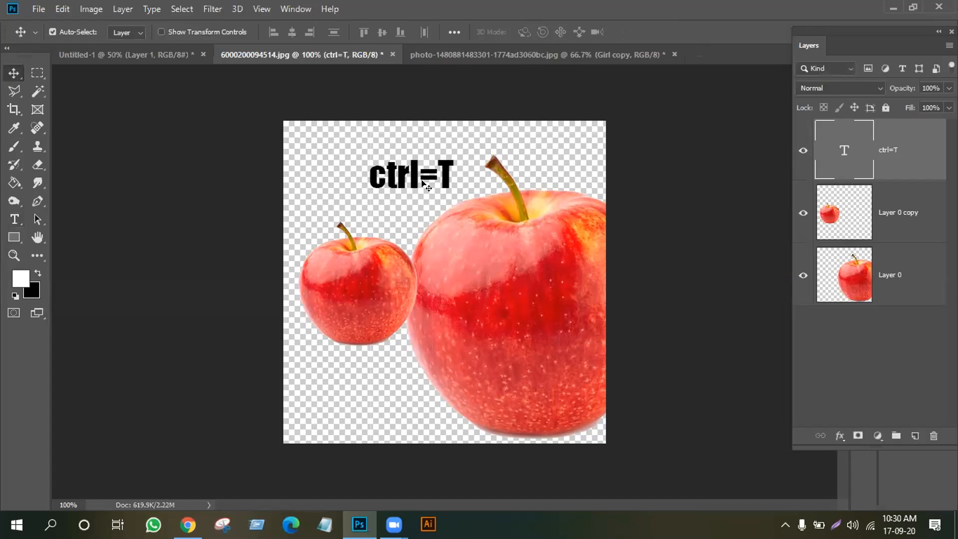
Move the ctrl=T text to the top-left and turn off Auto-Select on Layer 0 copy
drag(417, 177, 364, 164)
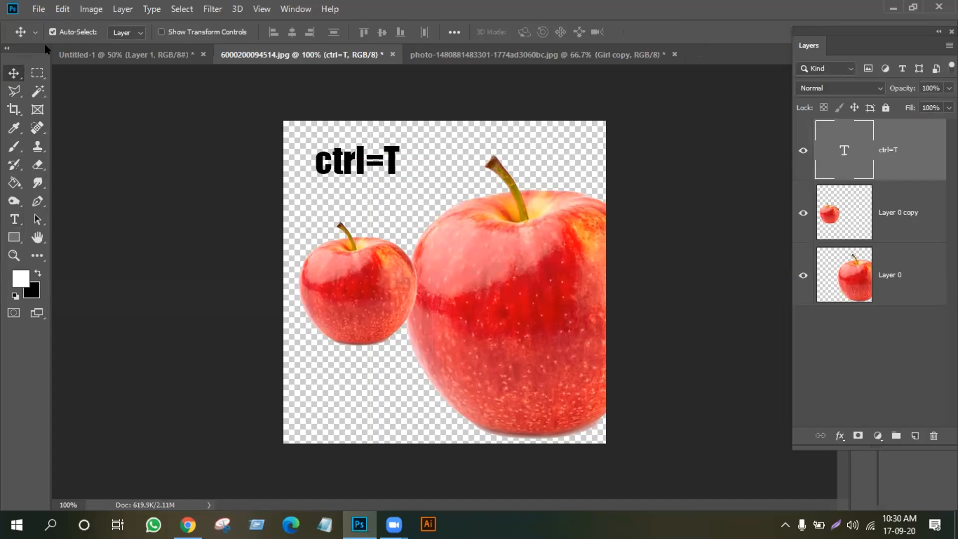
click(481, 279)
click(365, 302)
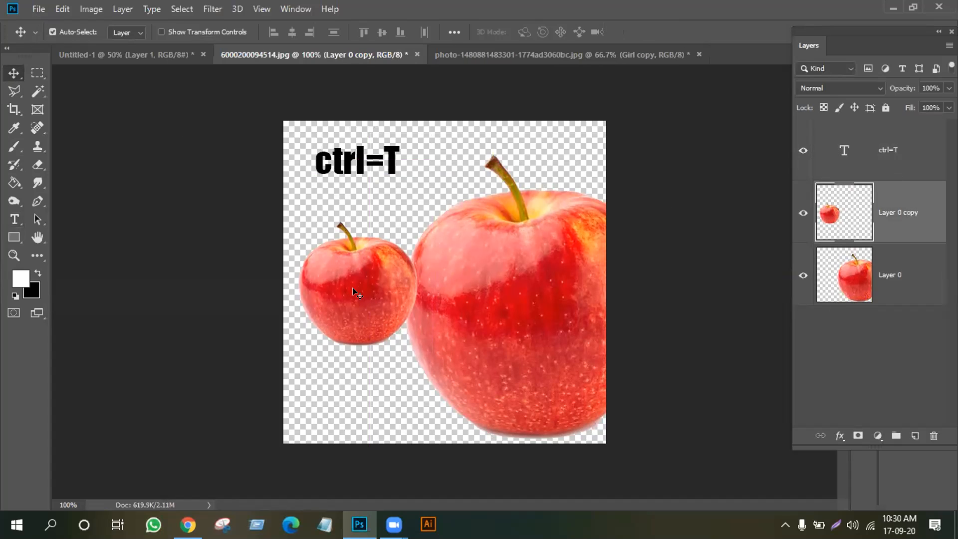
click(51, 32)
Slide the small apple onto the big apple's front and centre the big apple on the canvas
drag(376, 280, 378, 268)
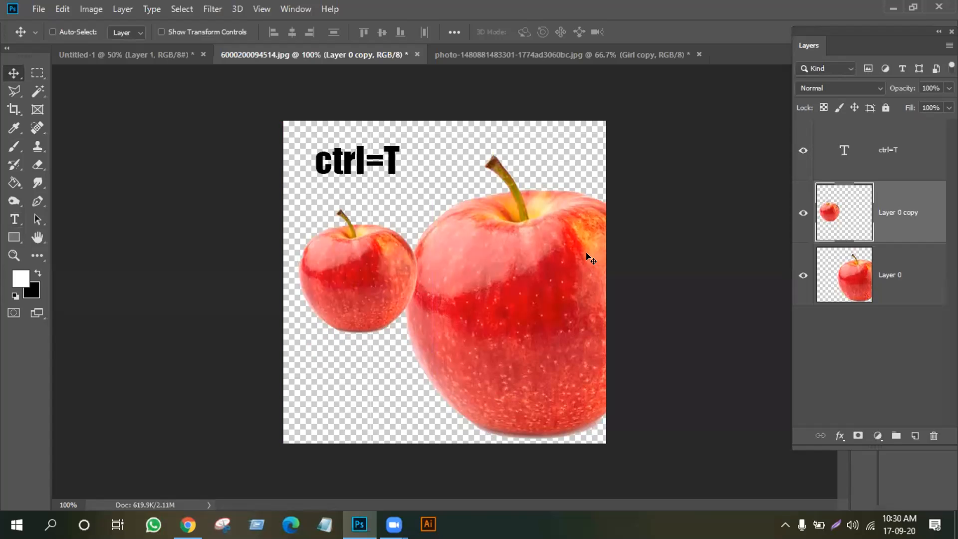
drag(544, 215, 558, 247)
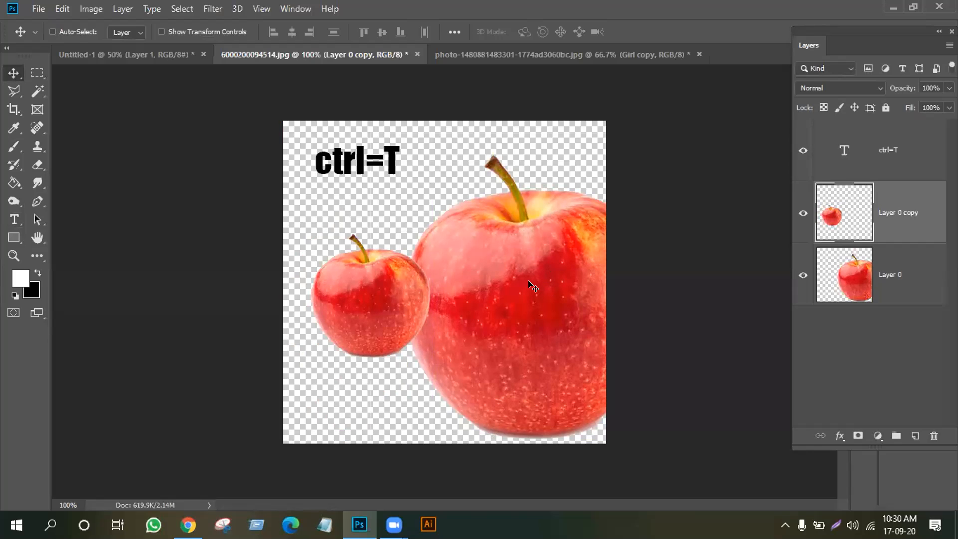
drag(519, 274, 585, 280)
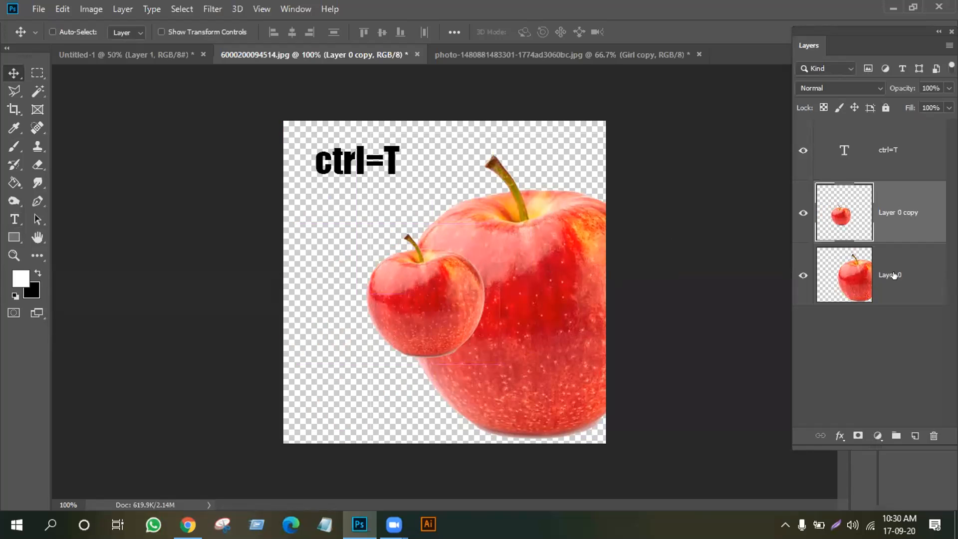
click(894, 275)
drag(531, 322, 446, 296)
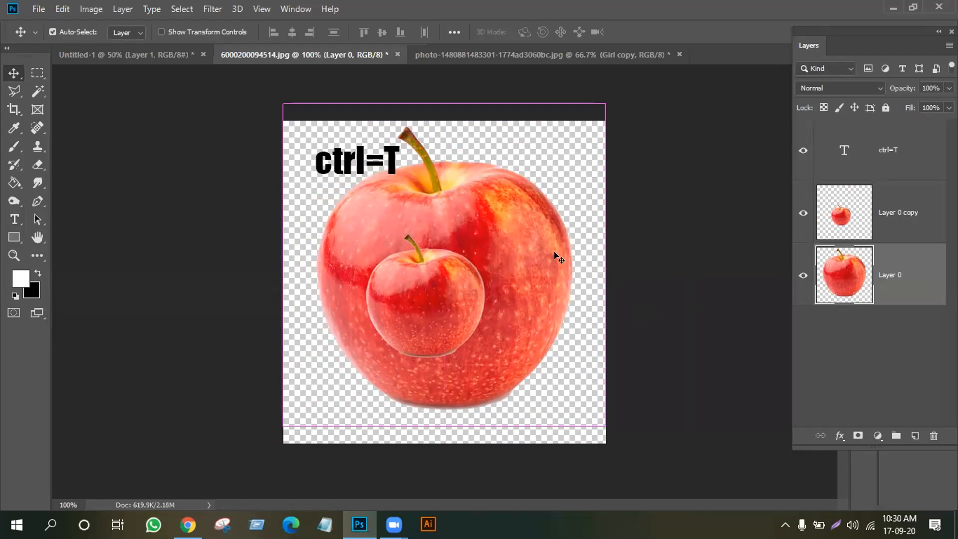
Scale the big apple on Layer 0 up to 109.24% with Free Transform and commit it
key(ctrl+t)
drag(603, 105, 635, 74)
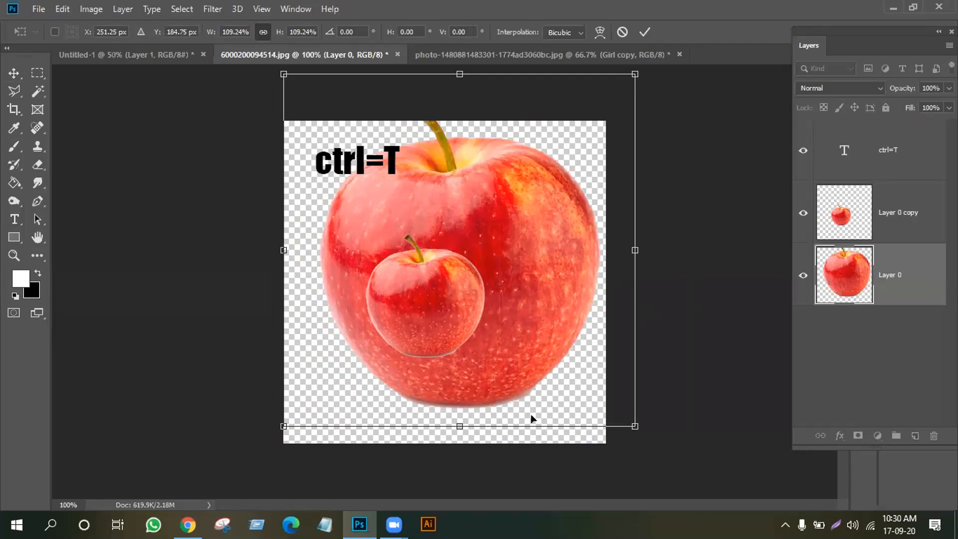
click(645, 32)
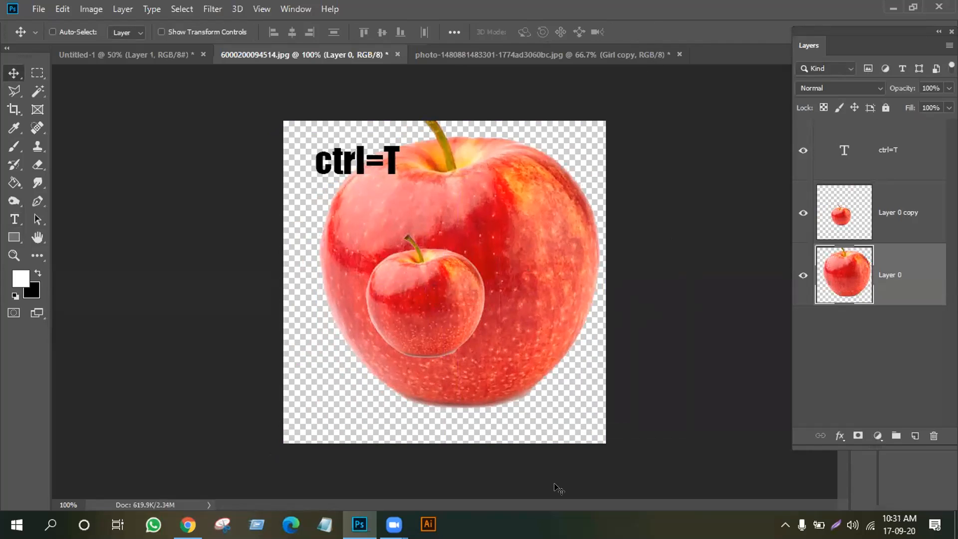
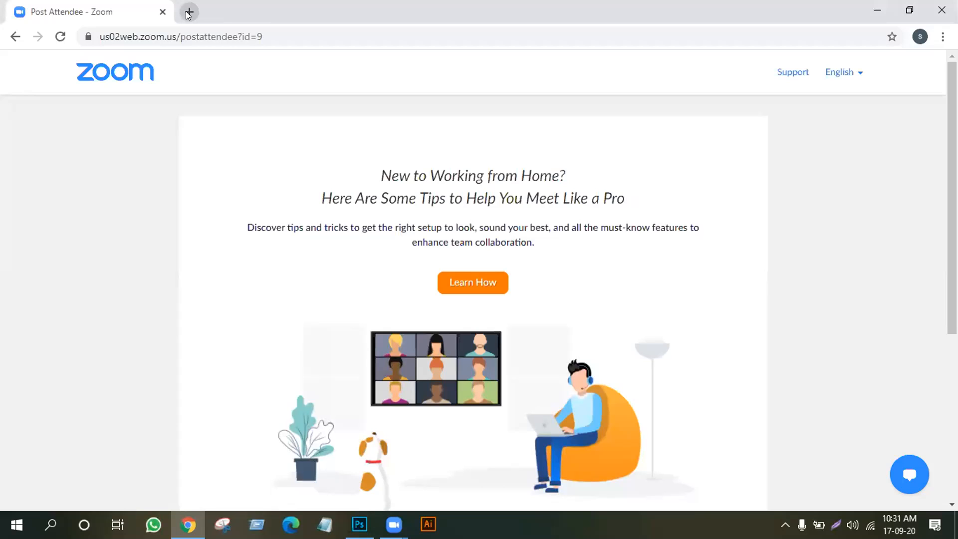
Open the 'Information: LEDP GD997 LOT4' Google Sheets bookmark in a new Chrome tab
click(189, 13)
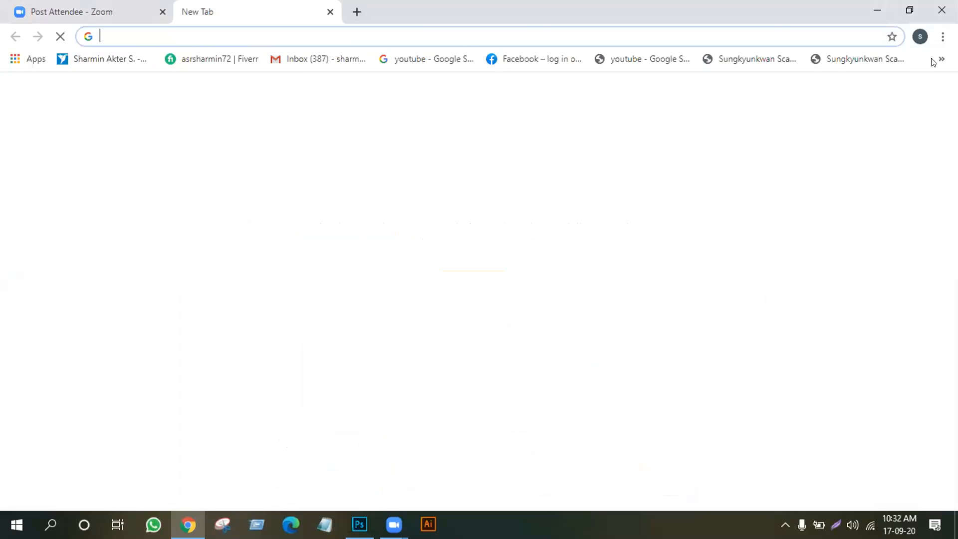
click(942, 59)
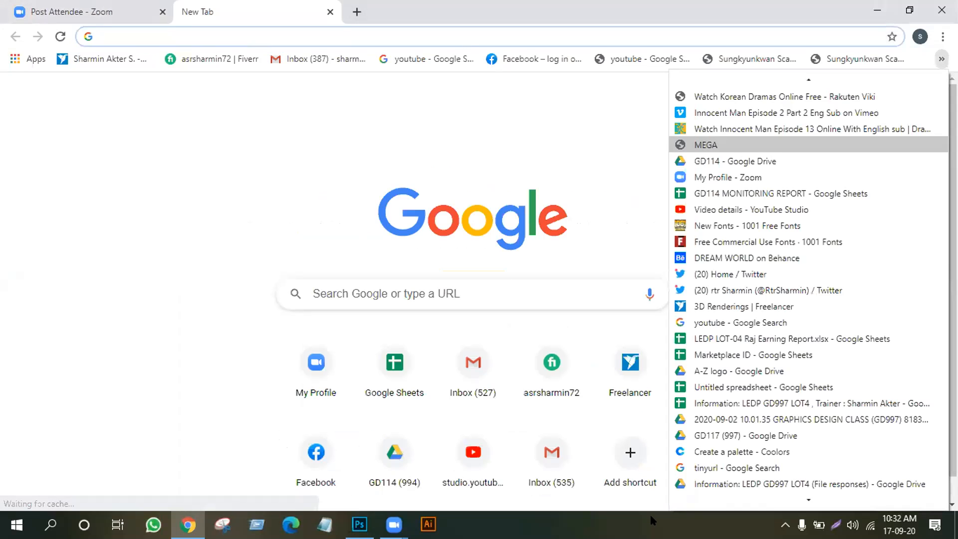
click(764, 401)
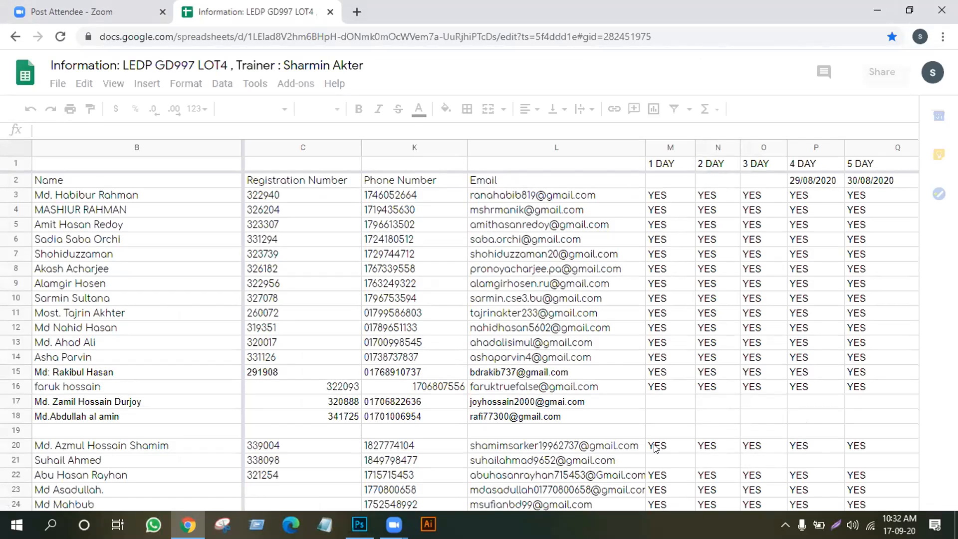
Delete the blank row 19, then scroll right to columns W–AE ending at 19 DAY
click(12, 427)
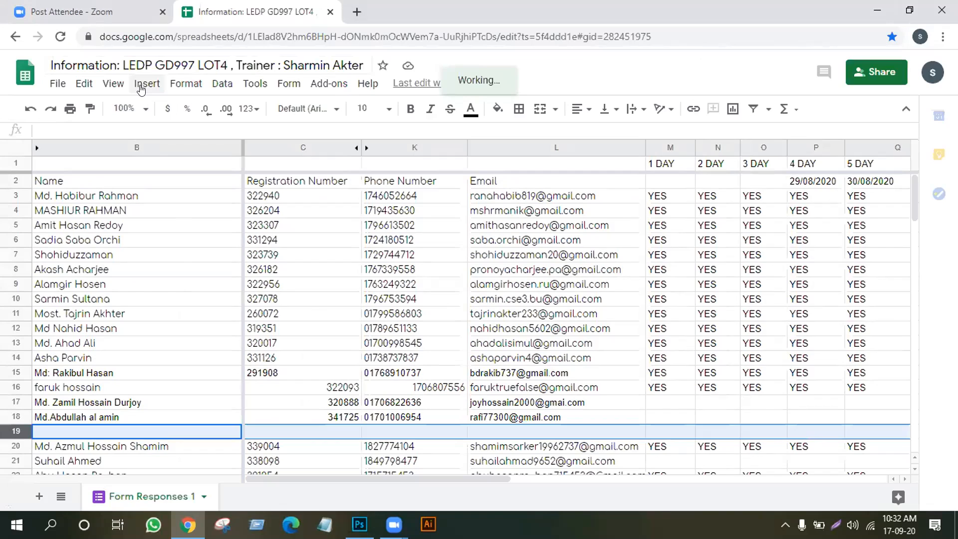
click(141, 85)
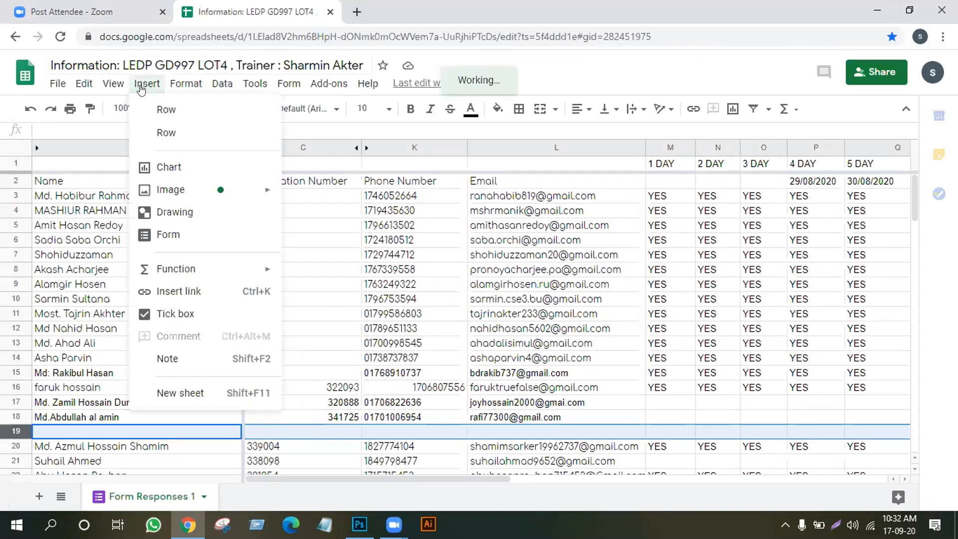
mouse_move(106, 87)
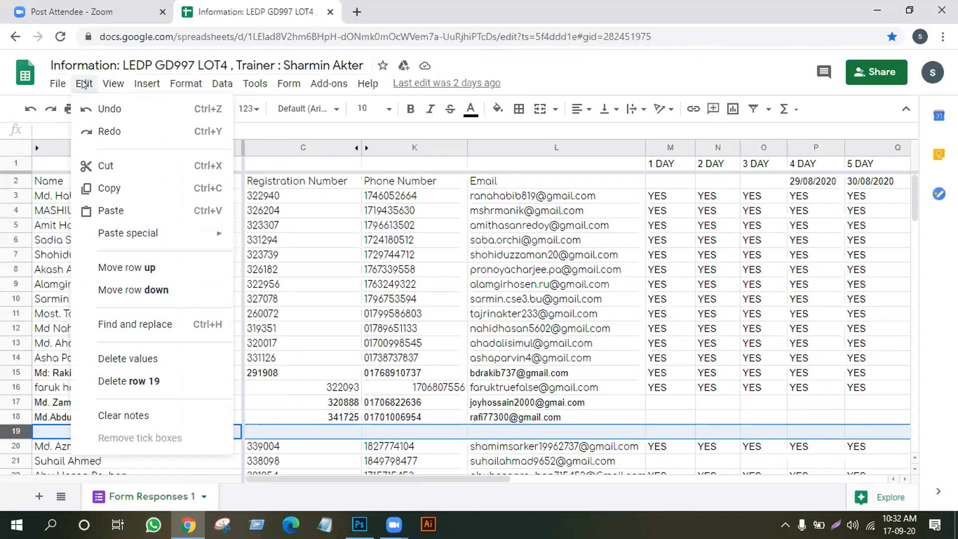
click(138, 380)
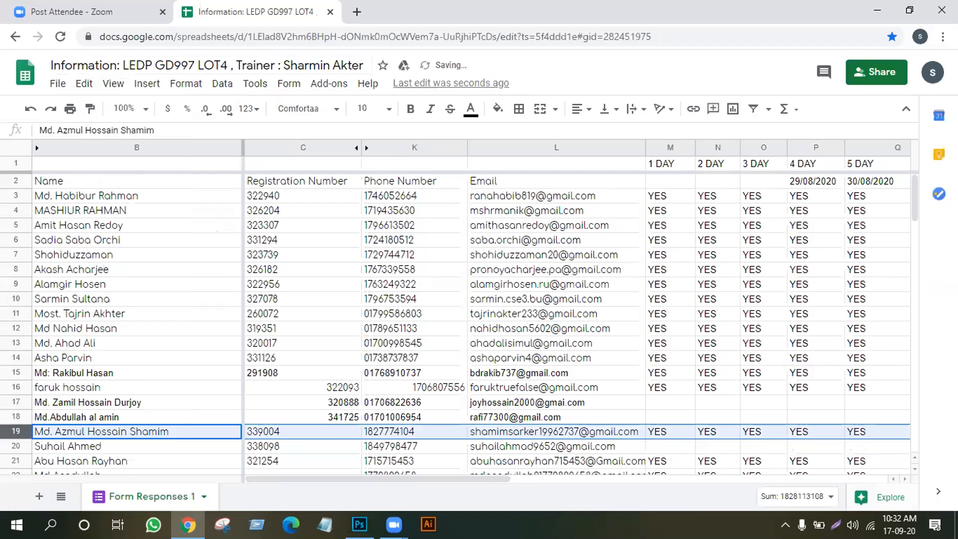
click(218, 401)
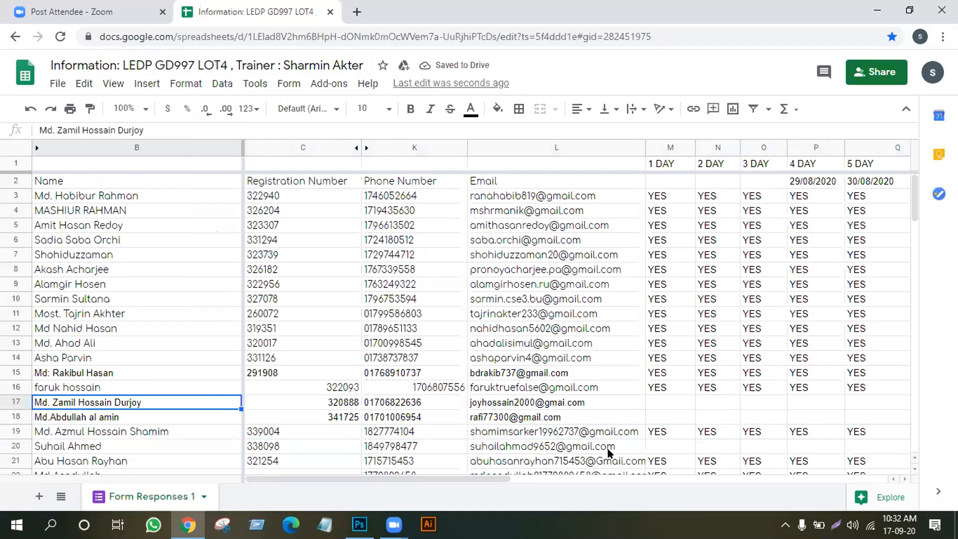
drag(491, 479, 922, 440)
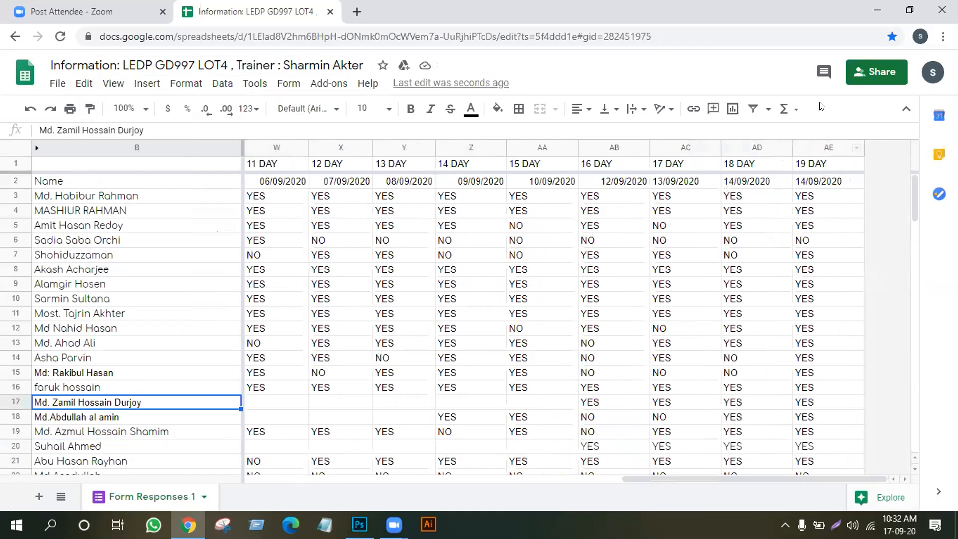
Insert a column right of 19 DAY and head it '20 DAY' in AF1
click(808, 143)
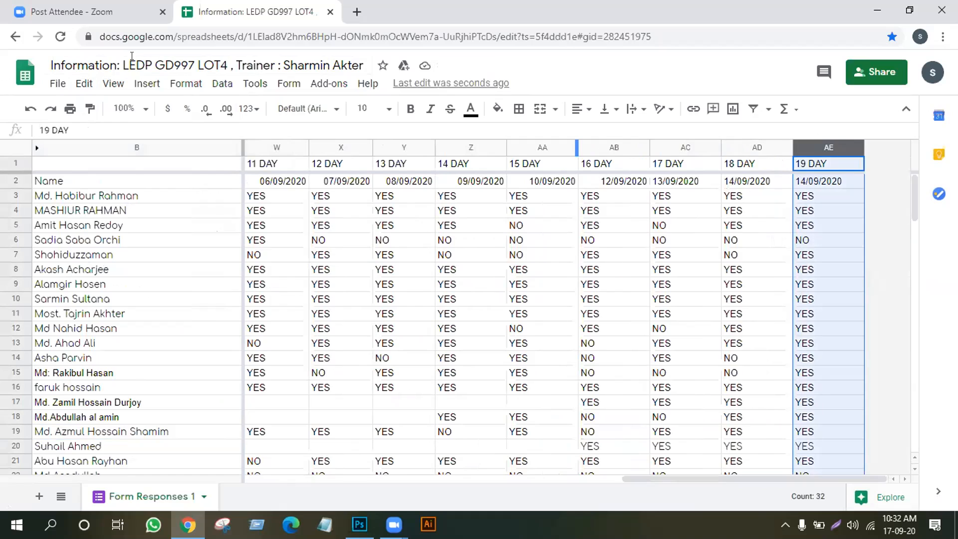
click(151, 85)
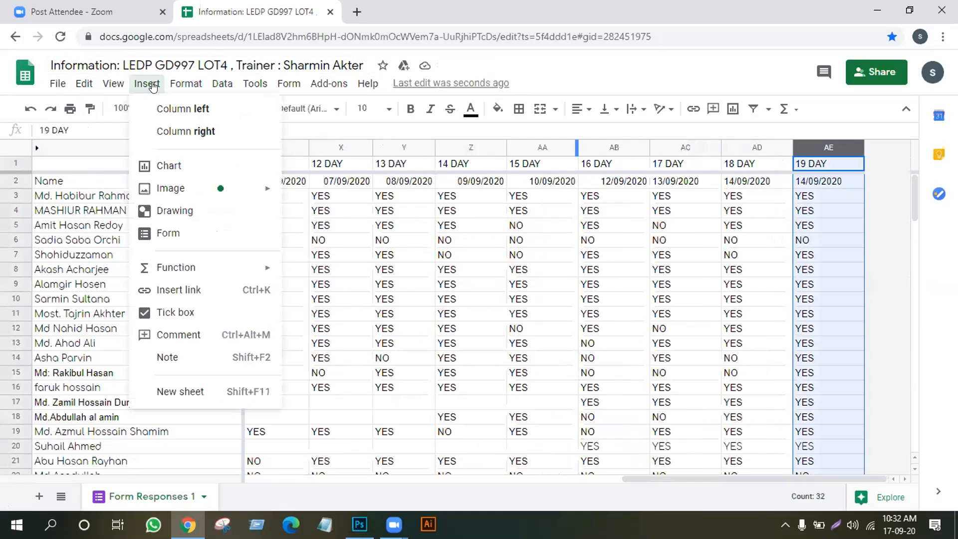
click(186, 131)
click(817, 168)
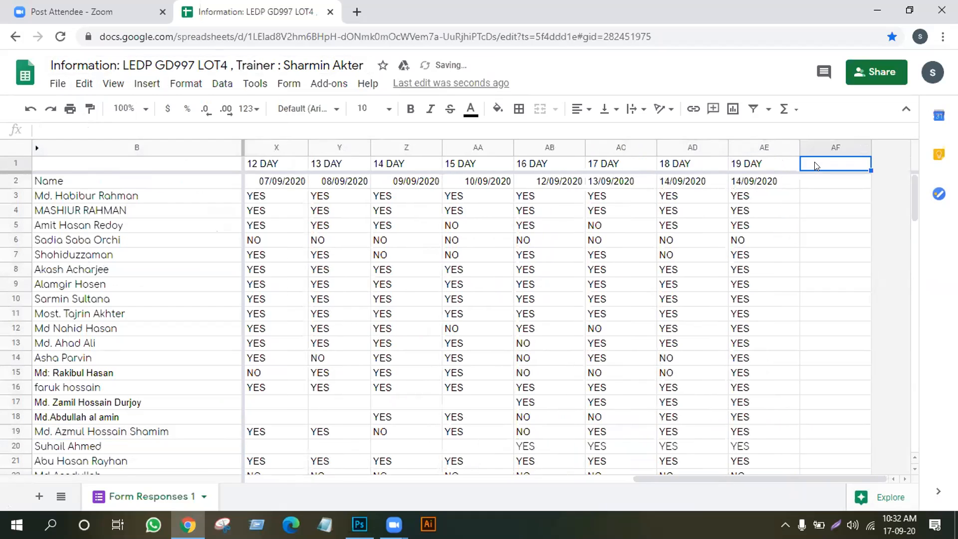
text(20)
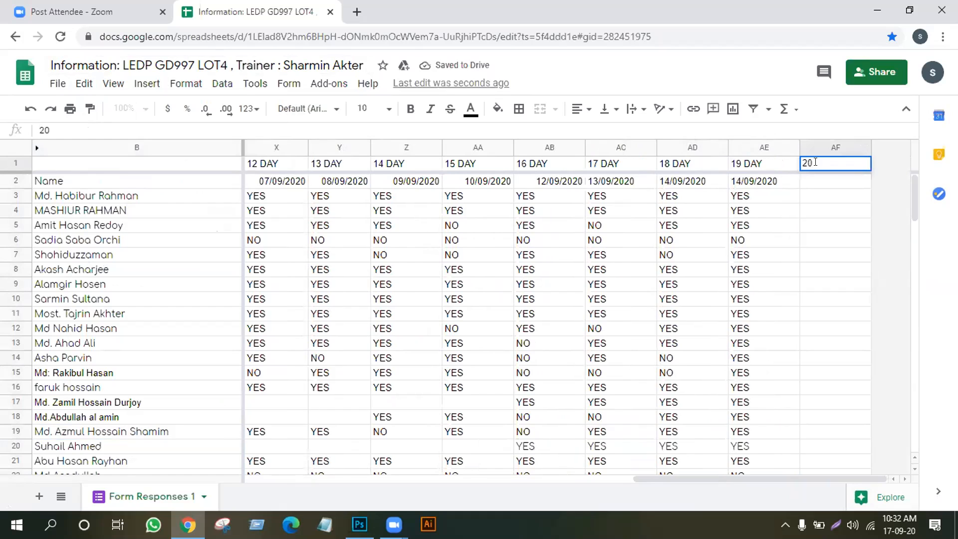
text( DAY)
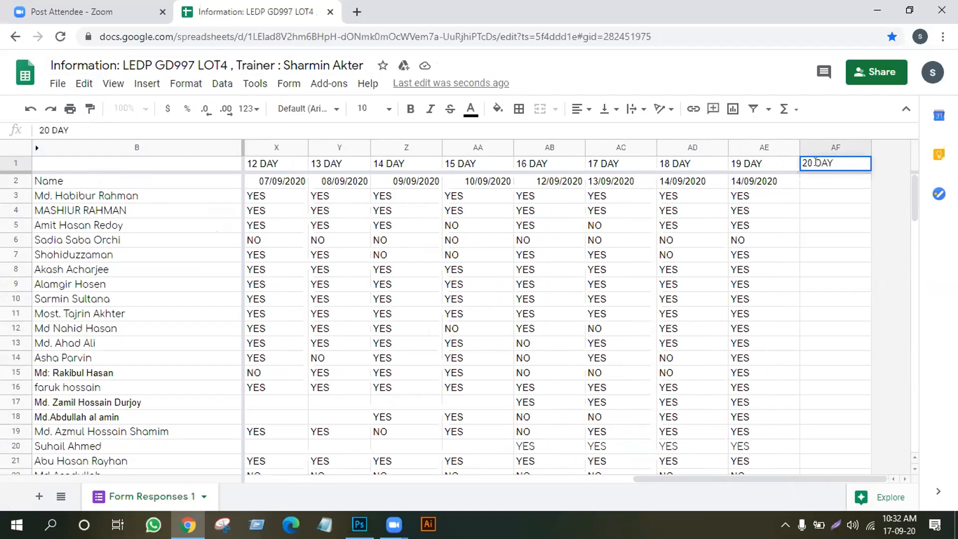
Insert another column right of 20 DAY and head it '21 DAY' in AG1
click(830, 146)
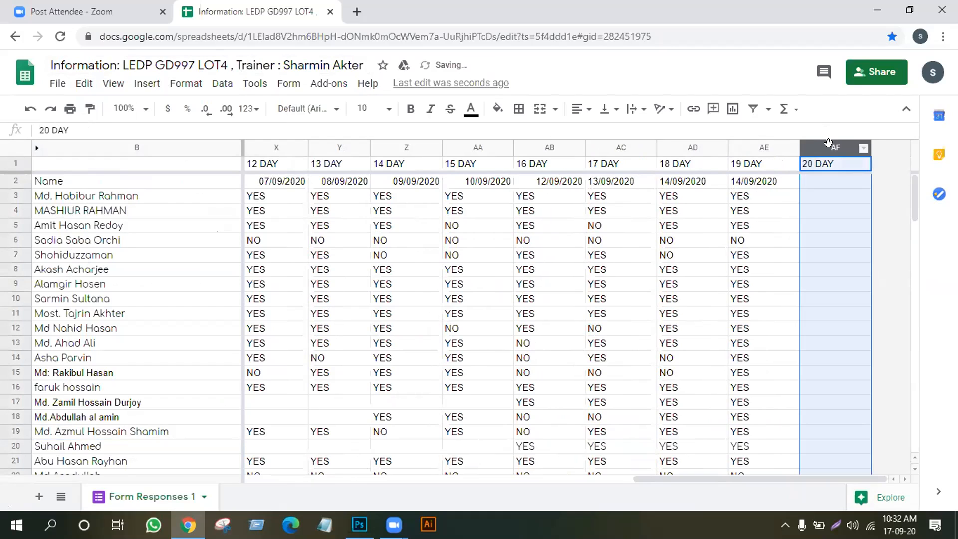
click(147, 83)
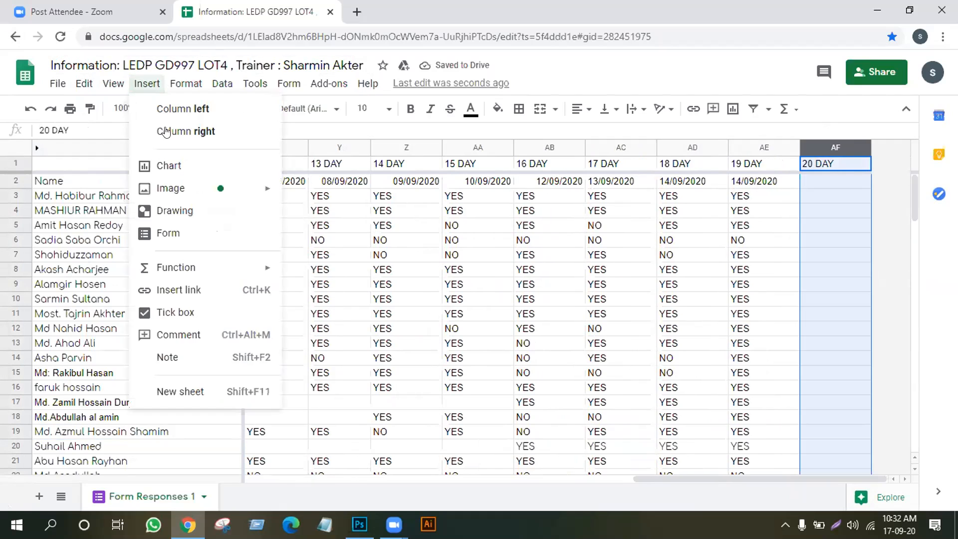
click(169, 71)
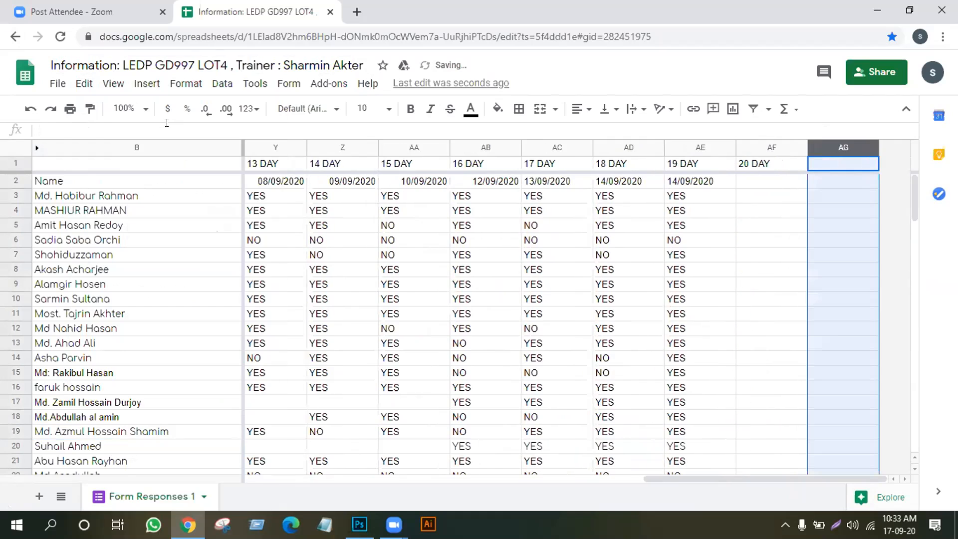
click(837, 165)
text(21)
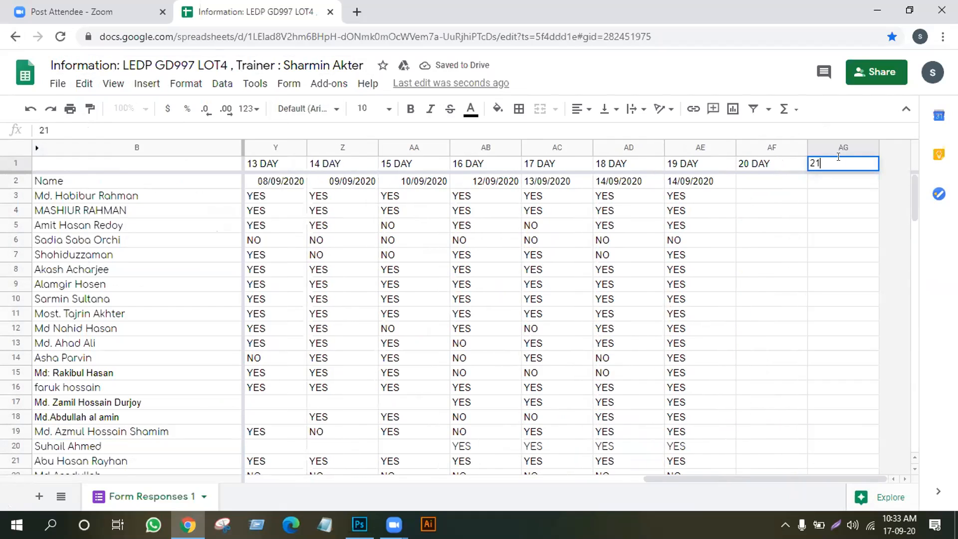
text( DAY)
click(764, 184)
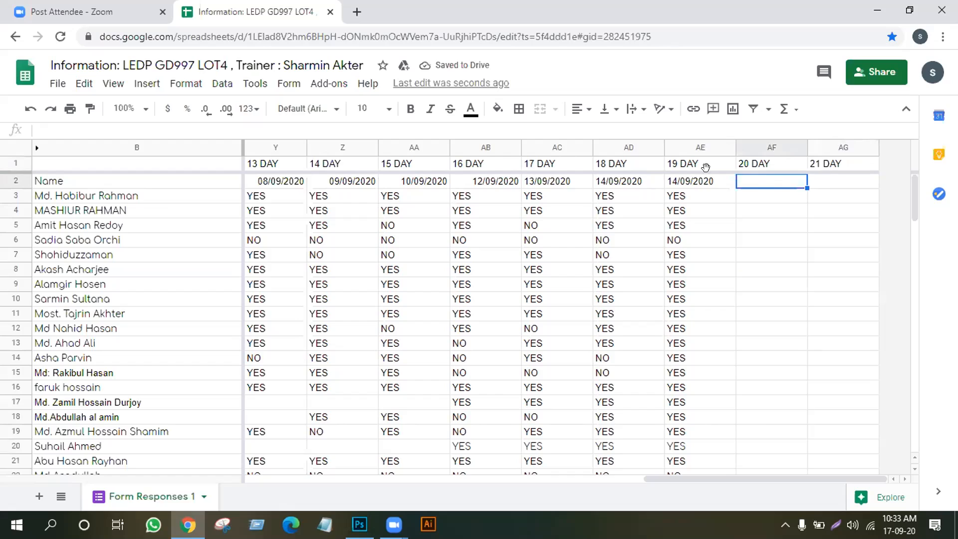
Enter dates 15/09/2020, 16/09/2020 and 17/09/2020 in cells AE2, AF2 and AG2
click(704, 184)
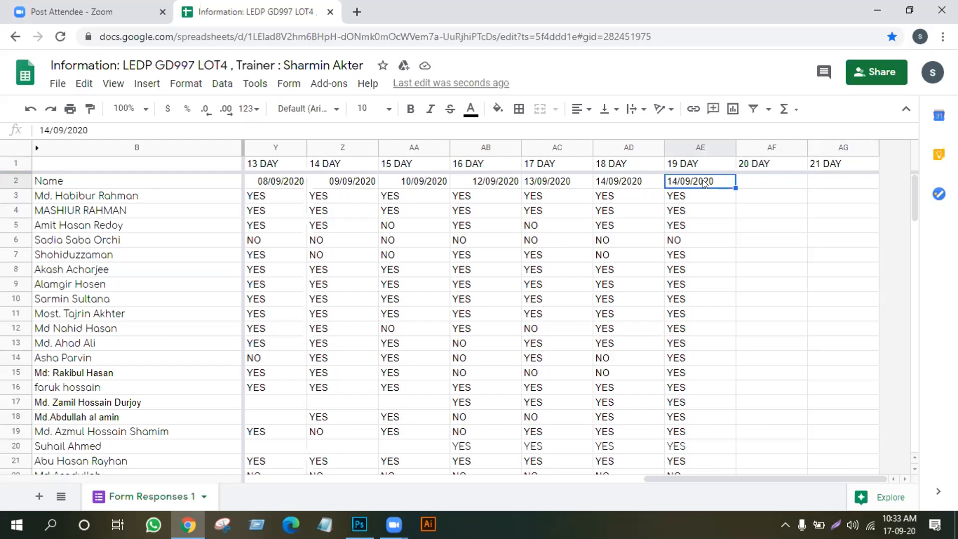
text(15)
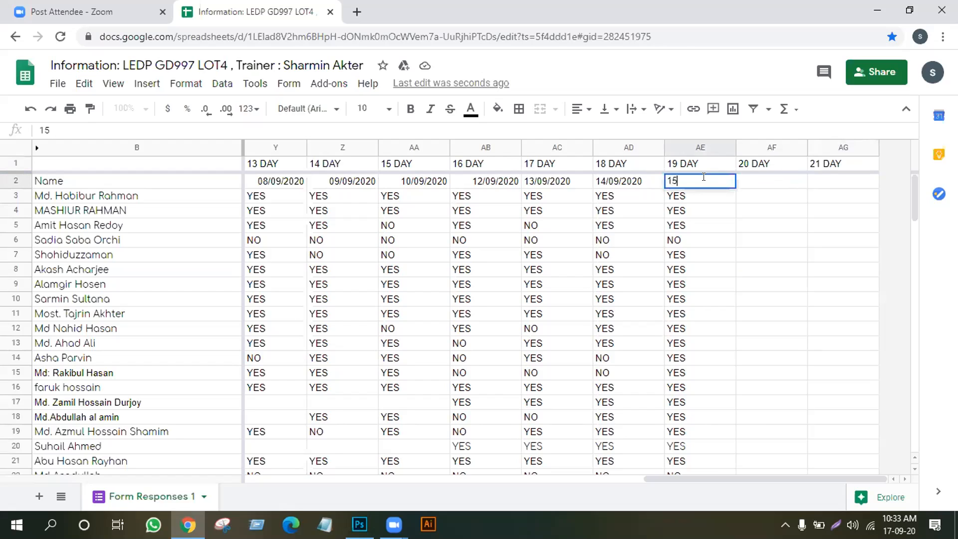
text(/09/2020)
right_click(704, 180)
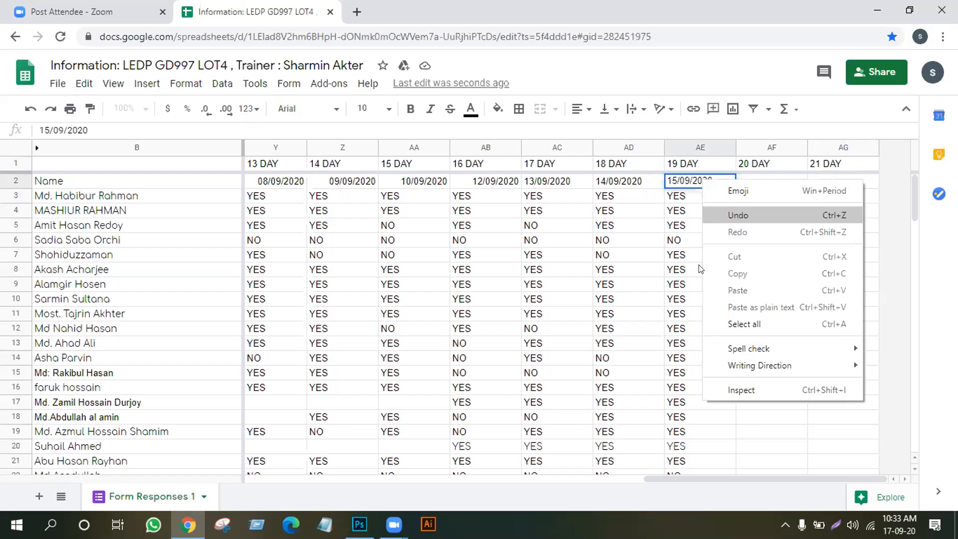
click(757, 427)
click(757, 179)
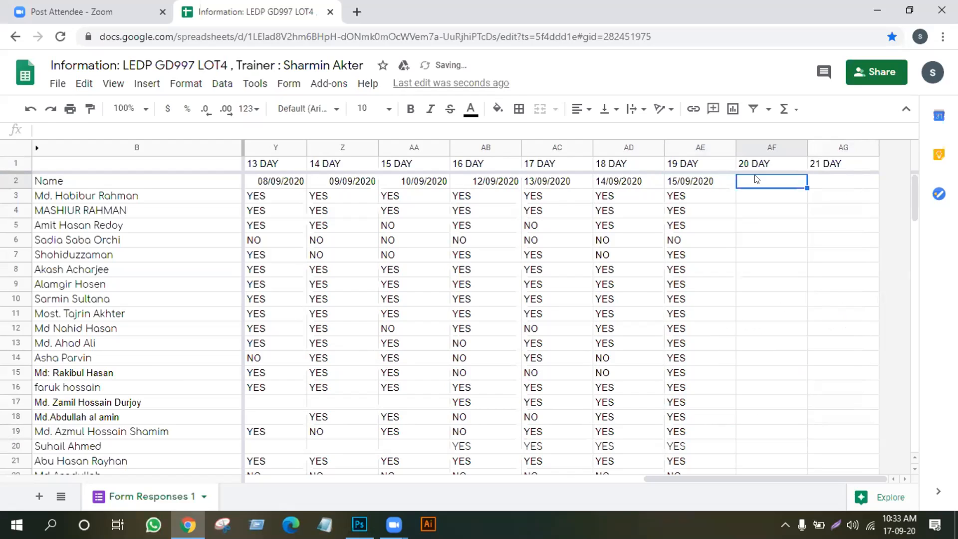
text(16/20)
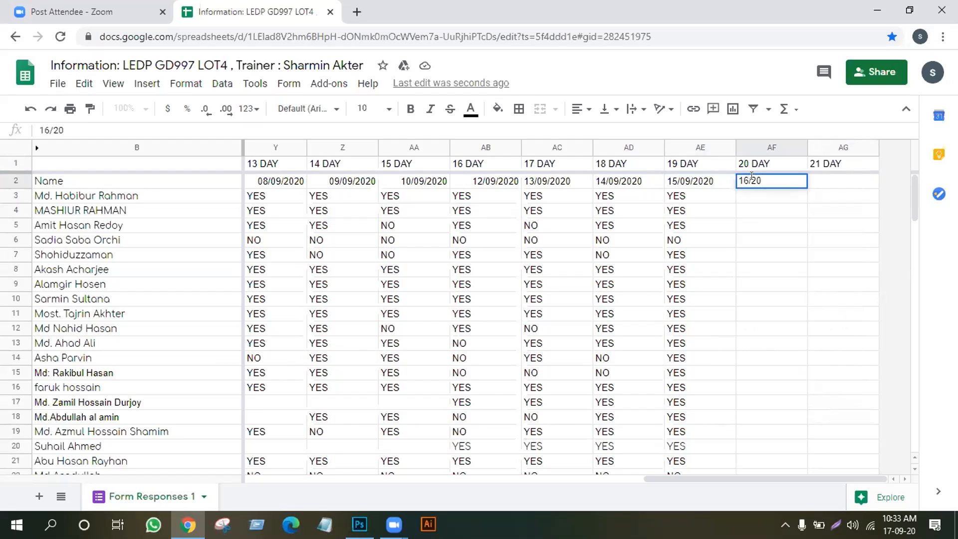
key(BackSpace)
key(BackSpace)
text(09/2020)
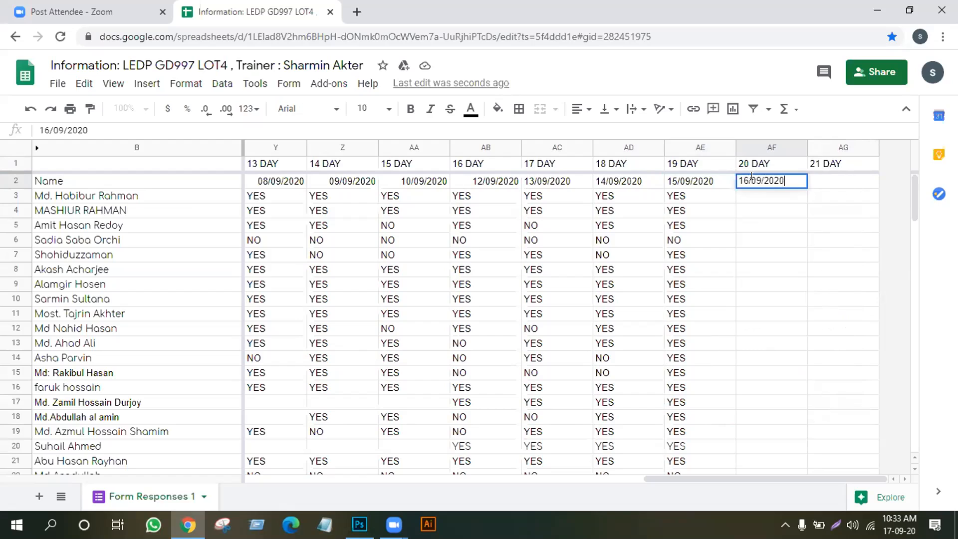
key(Return)
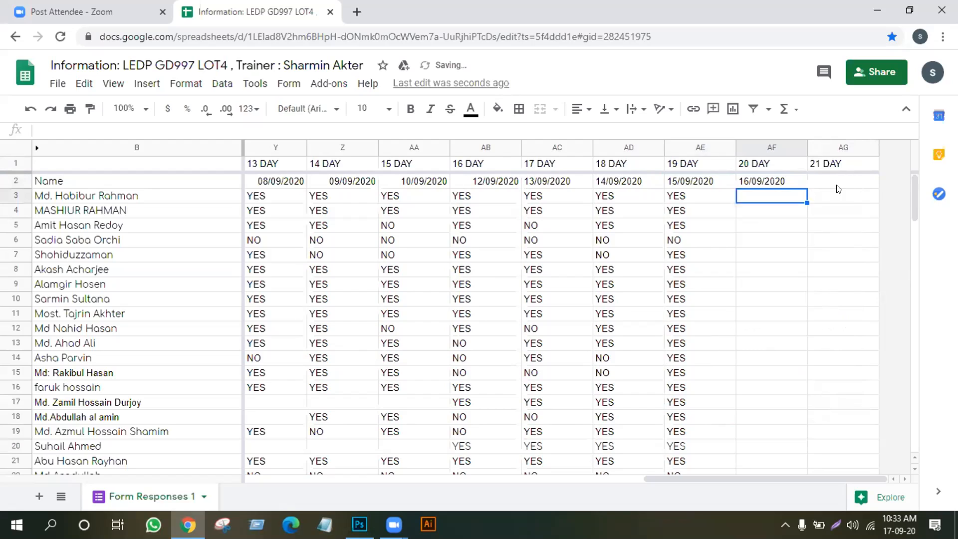
click(837, 178)
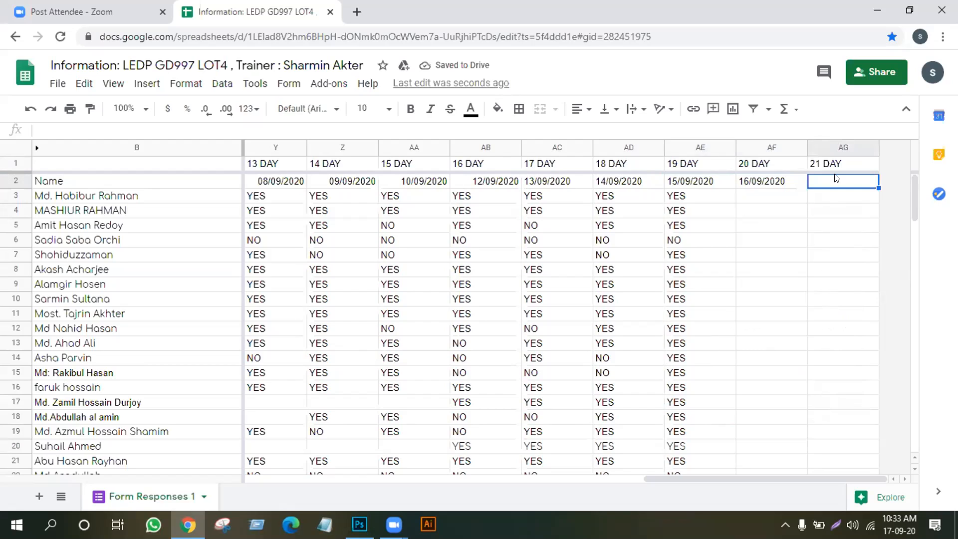
text(17/09)
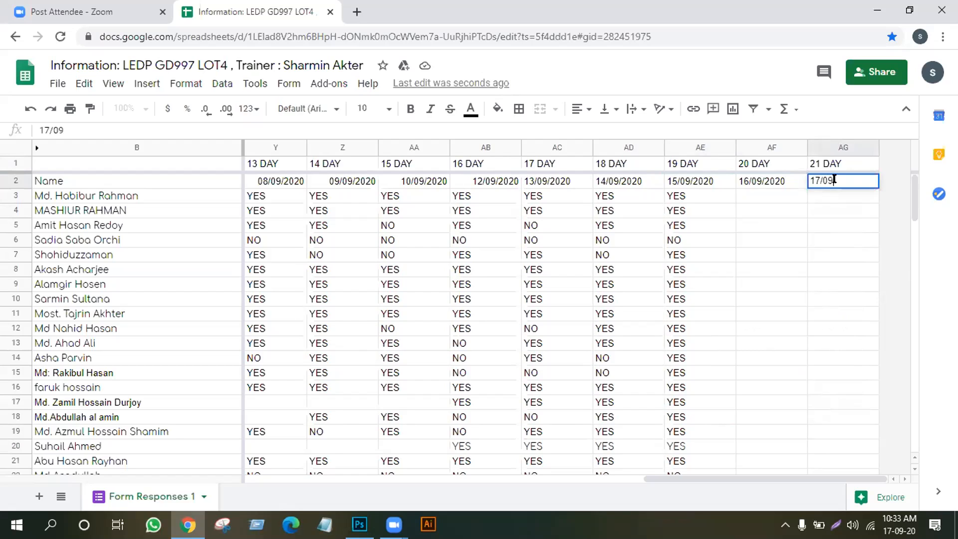
text(/2020)
key(Return)
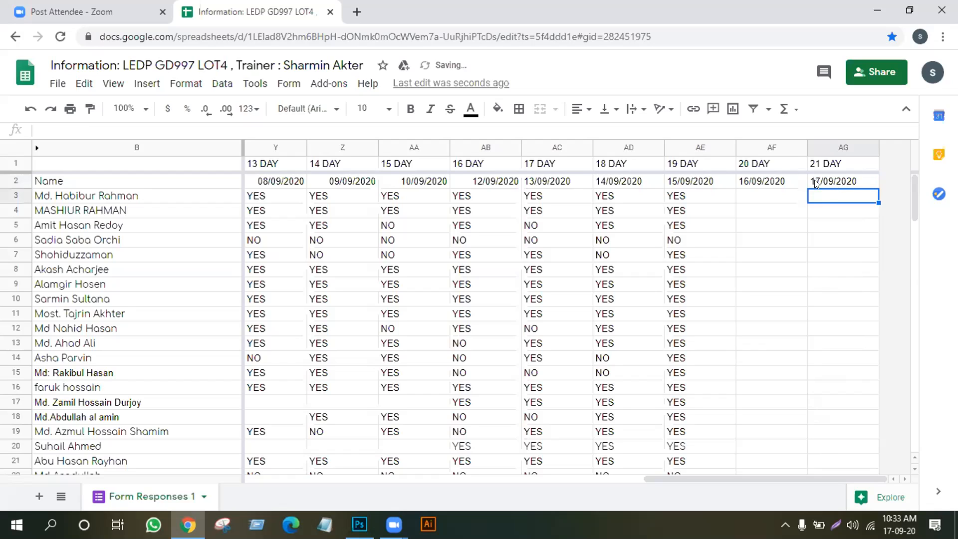
Mark YES under 20 DAY for rows 3 and 4
click(766, 196)
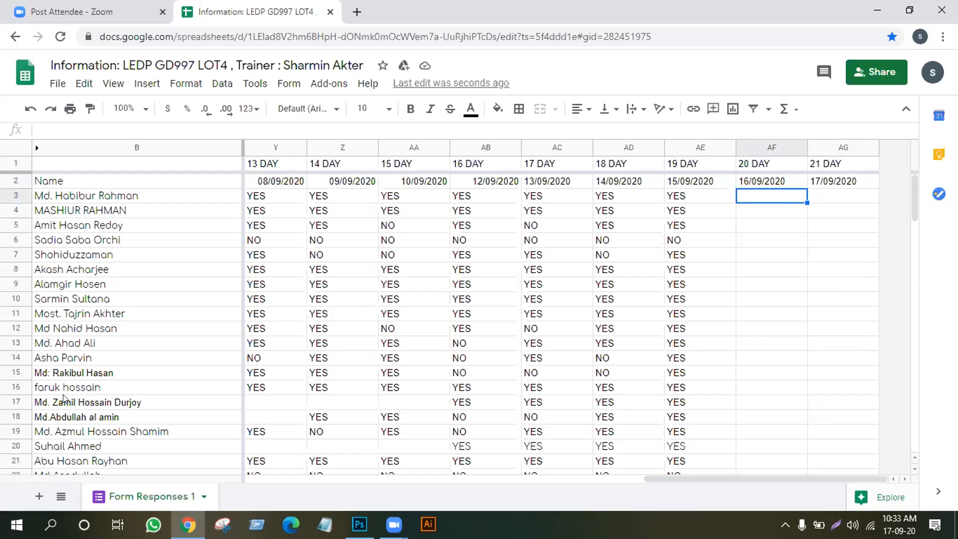
text(YES)
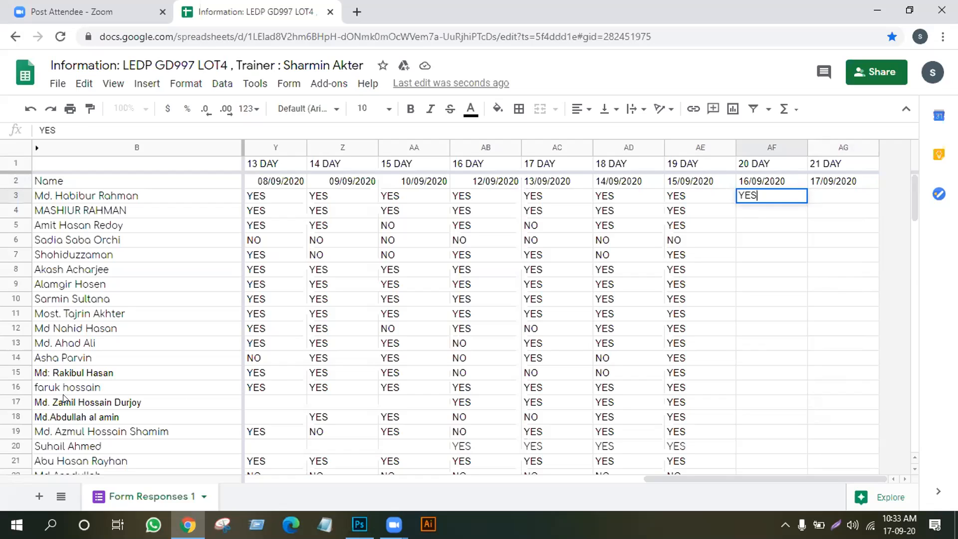
key(Return)
text(YES)
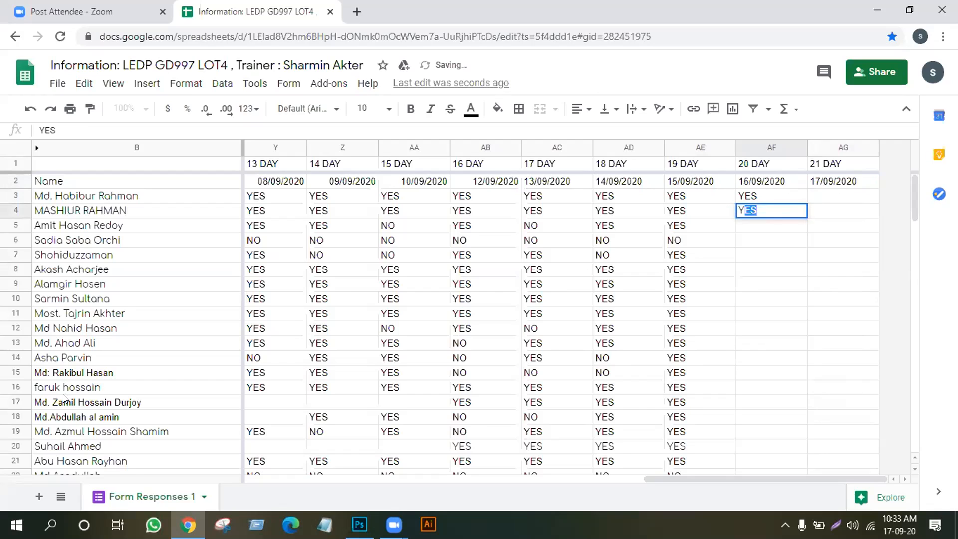
key(Return)
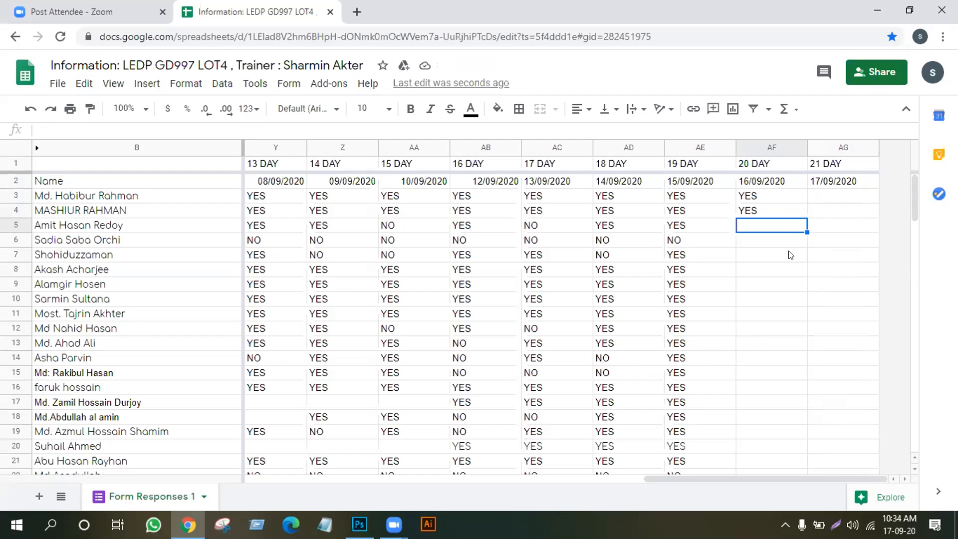
Mark YES under 21 DAY for rows 3 through 11
click(820, 188)
click(823, 201)
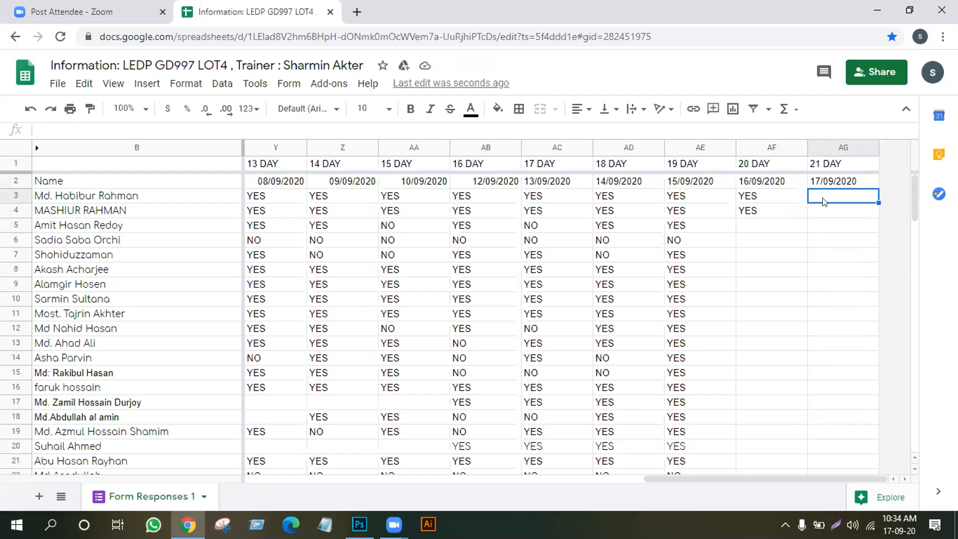
text(YES)
key(Return)
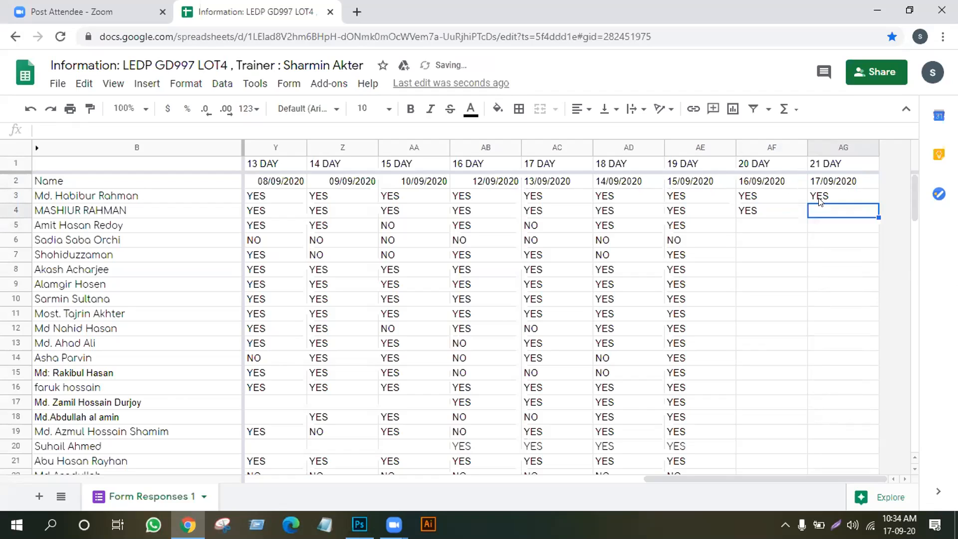
text(YES)
key(Return)
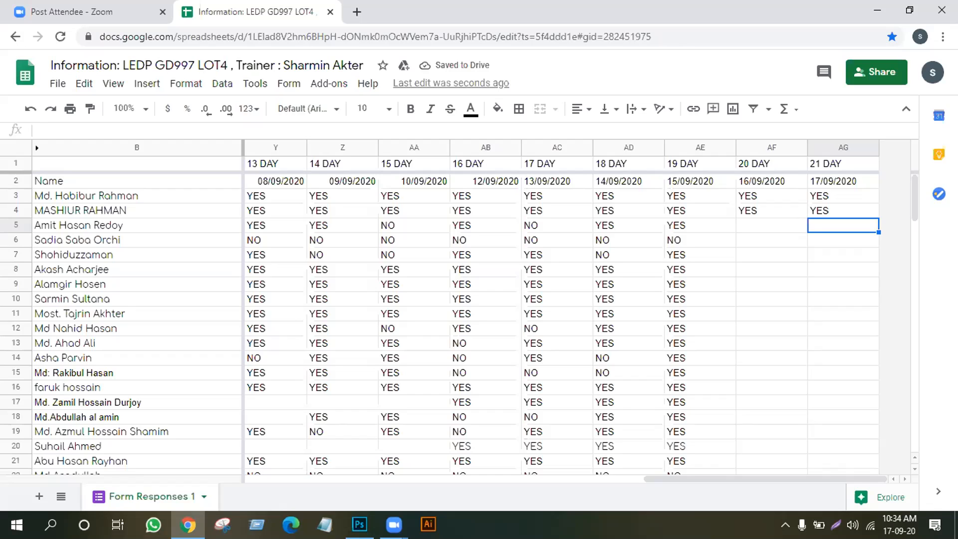
click(431, 245)
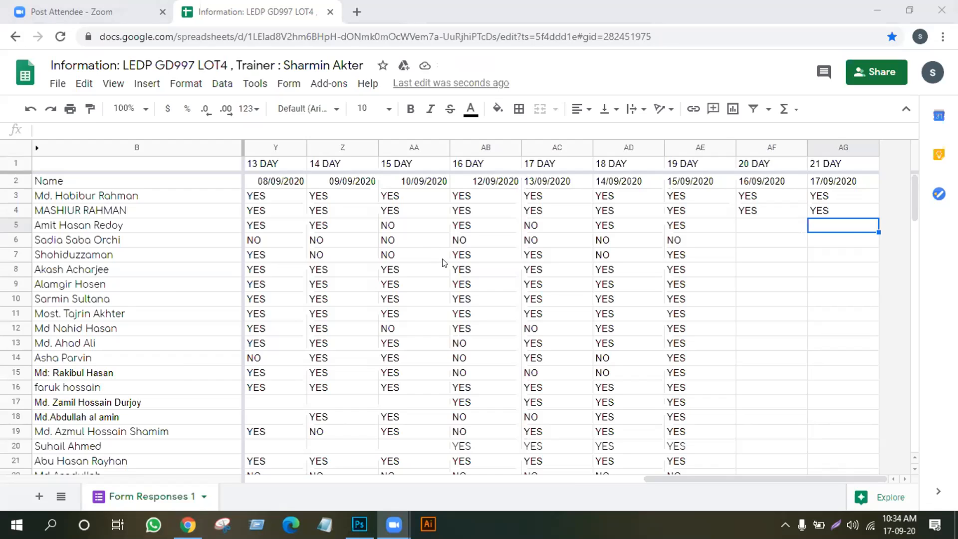
click(846, 225)
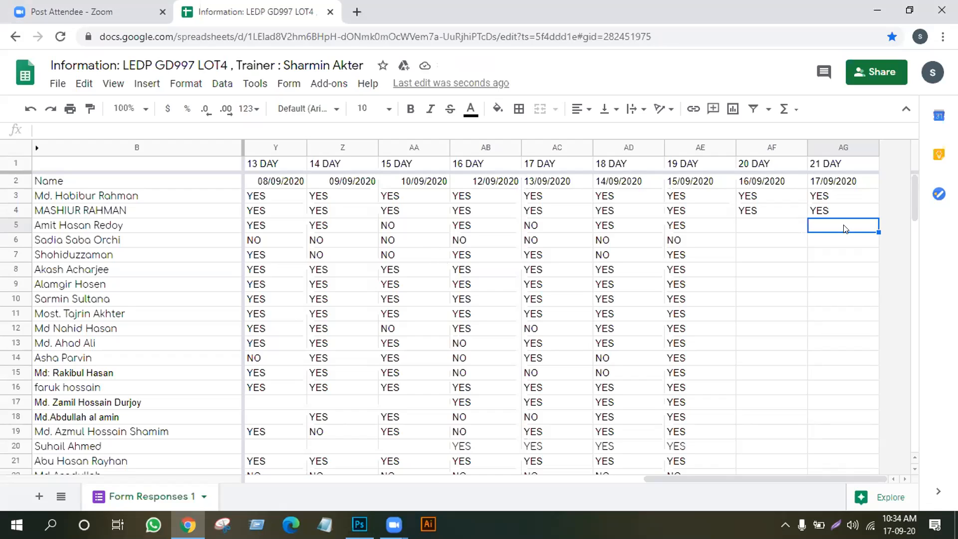
text(YES)
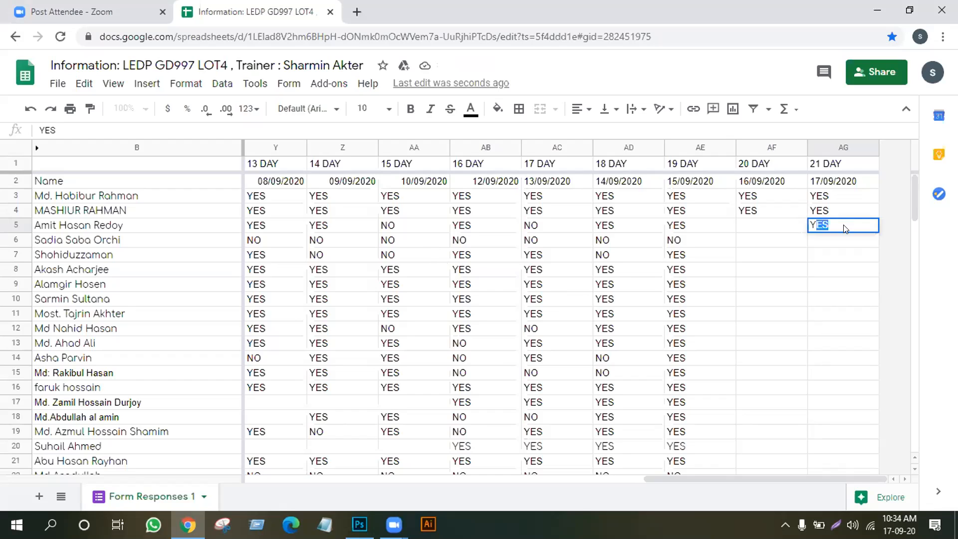
key(Return)
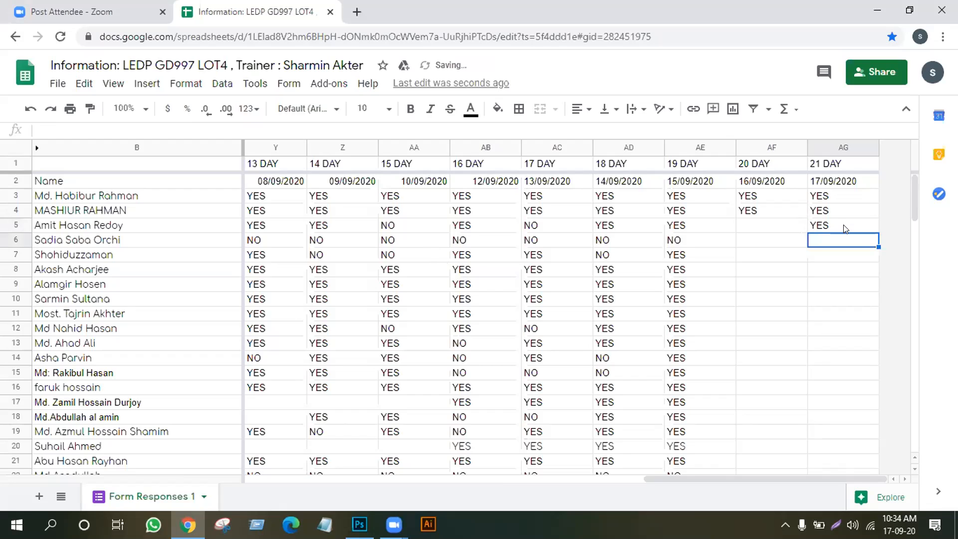
text(Y)
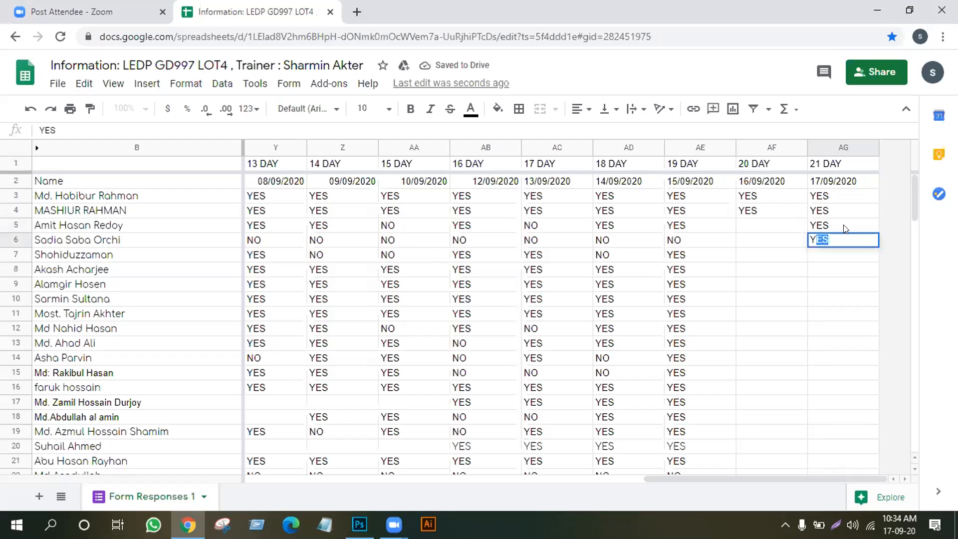
key(Return)
text(Y)
key(Return)
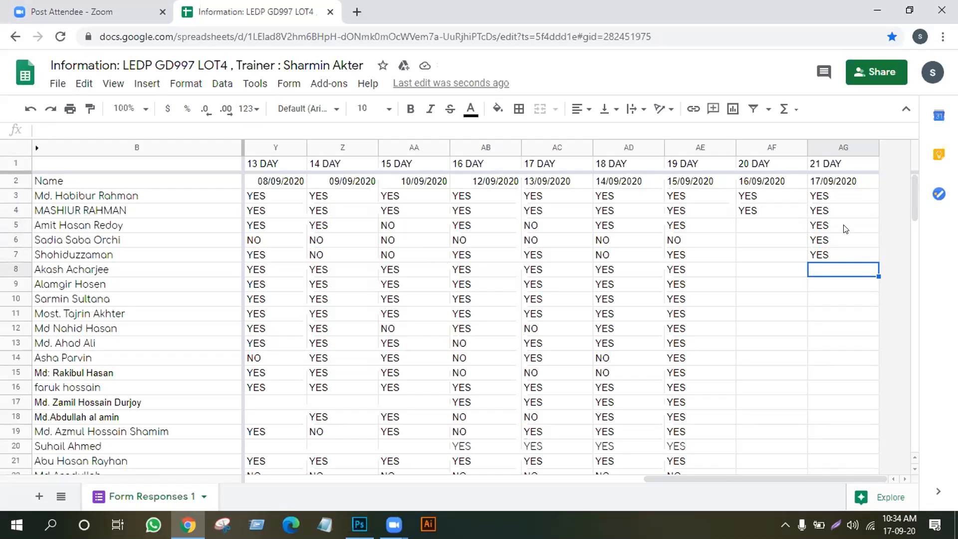
text(Y)
key(Return)
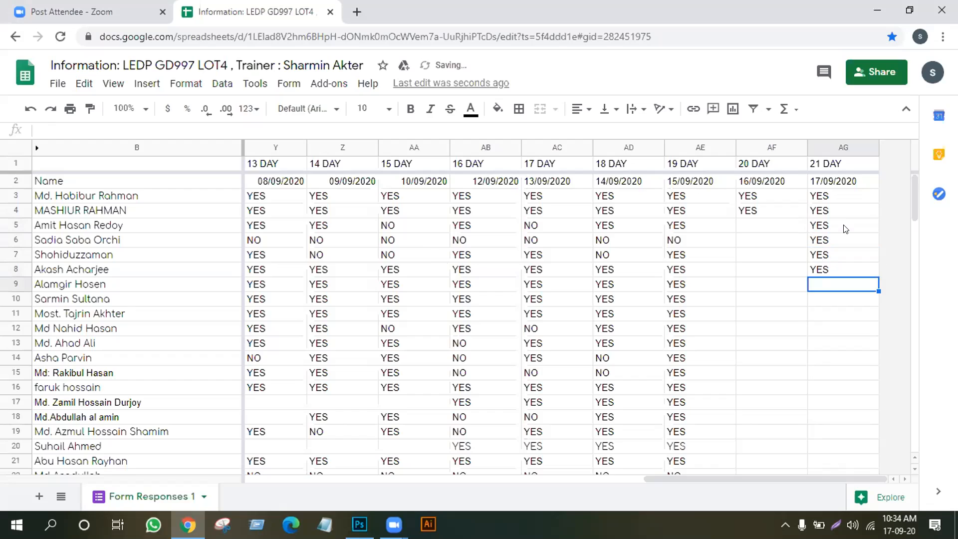
text(YES)
key(Return)
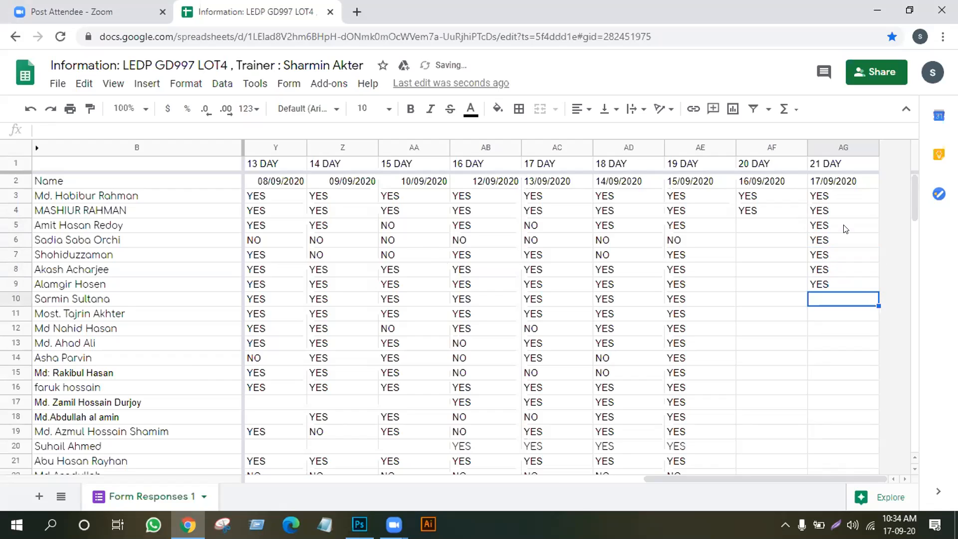
text(YES)
key(Return)
text(YES)
key(Return)
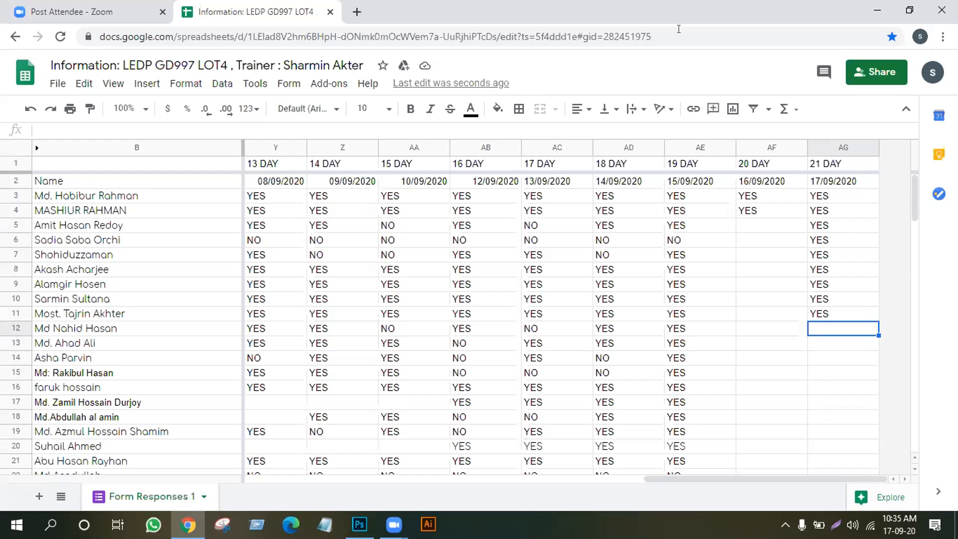
Mark 21 DAY rows 12–18 as NO, NO, YES, YES, YES, YES, NO
text(NO)
key(Return)
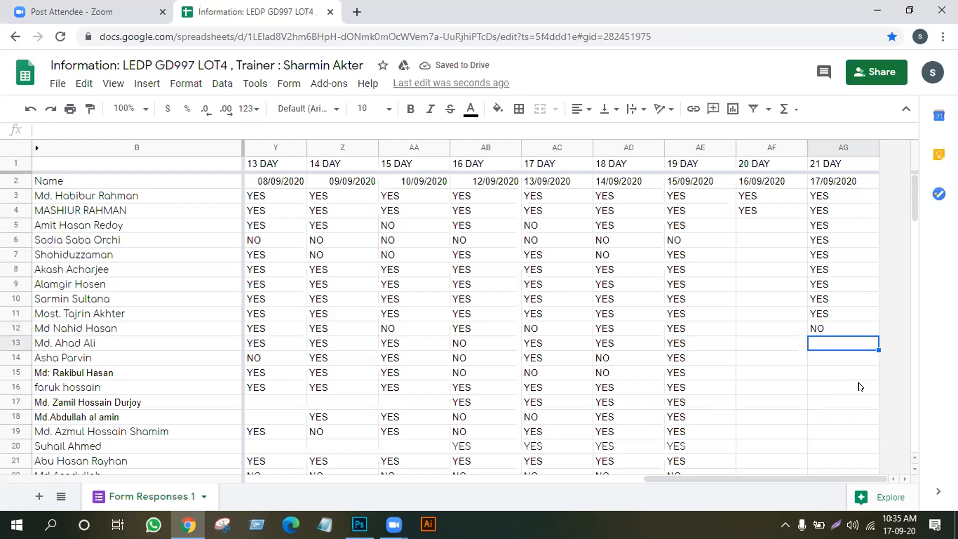
text(NO)
key(Return)
text(YES)
key(Return)
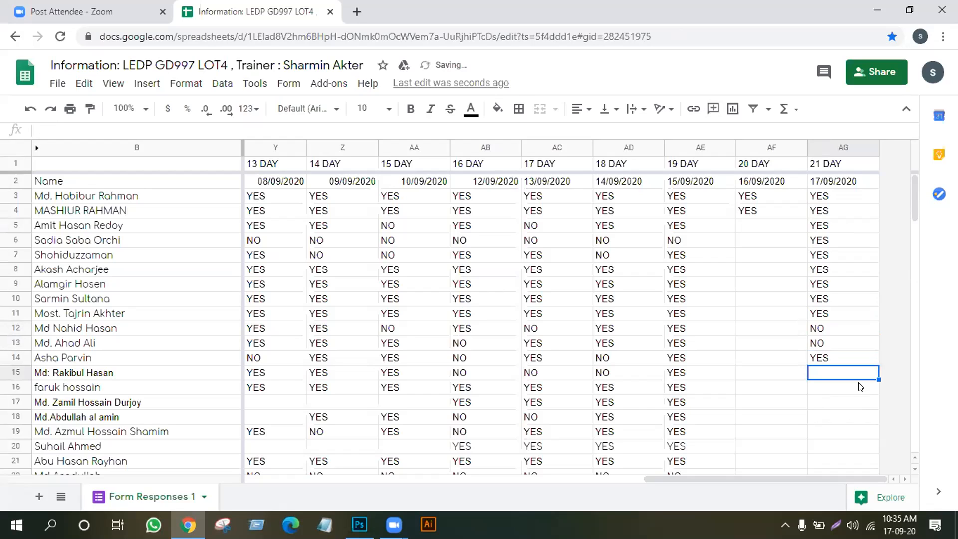
text(YES)
key(Return)
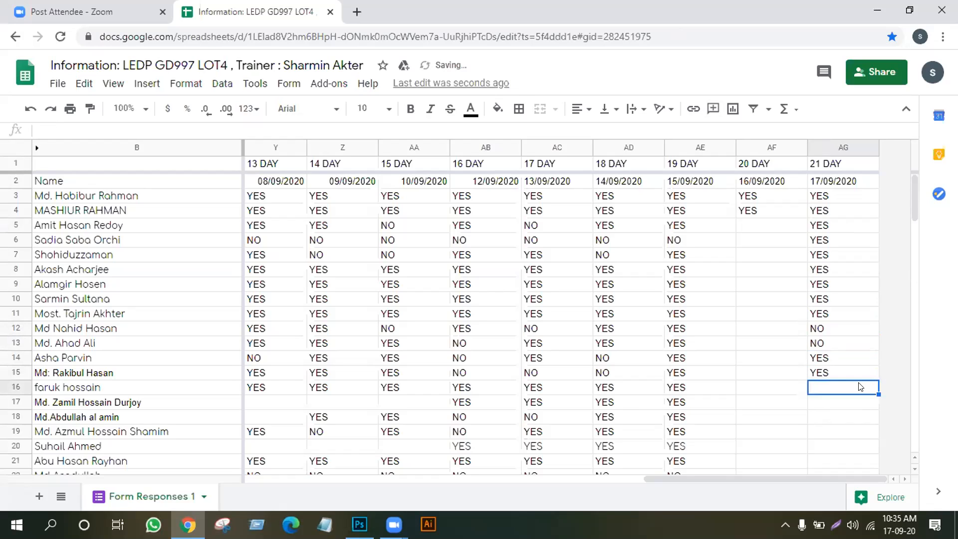
text(YES)
key(Return)
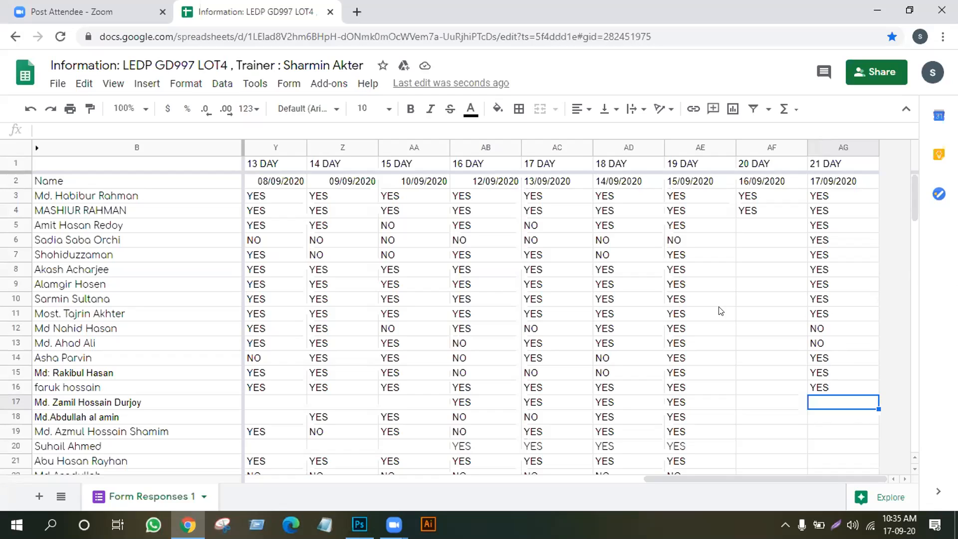
text(YES)
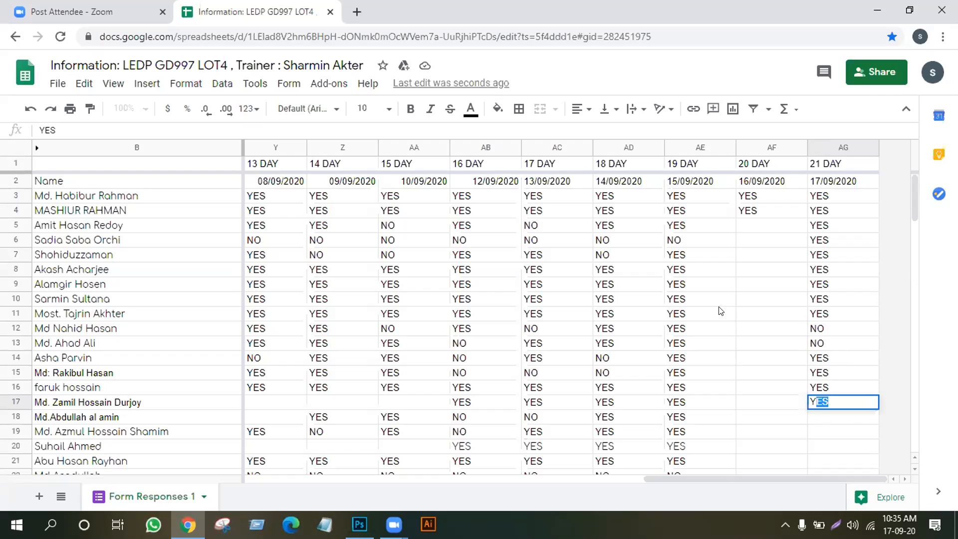
key(Return)
text(NO)
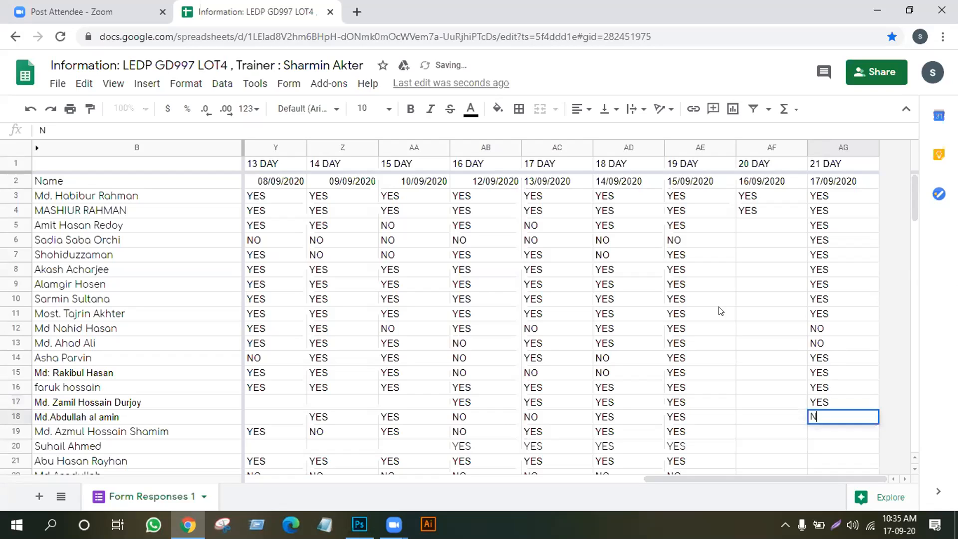
key(Return)
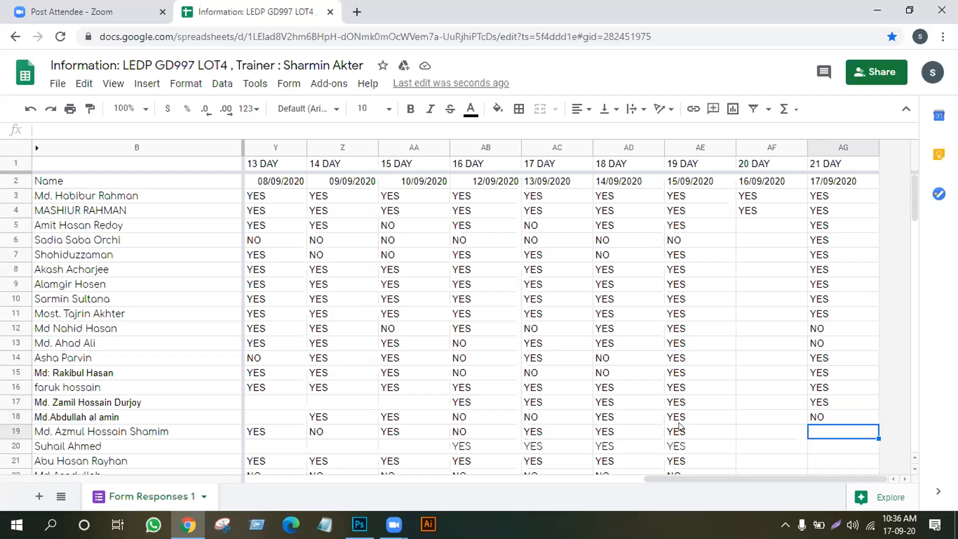
Move row 18 up between rows 11 and 12, undoing a stray edit to restore B12's name
click(10, 412)
drag(9, 410, 11, 329)
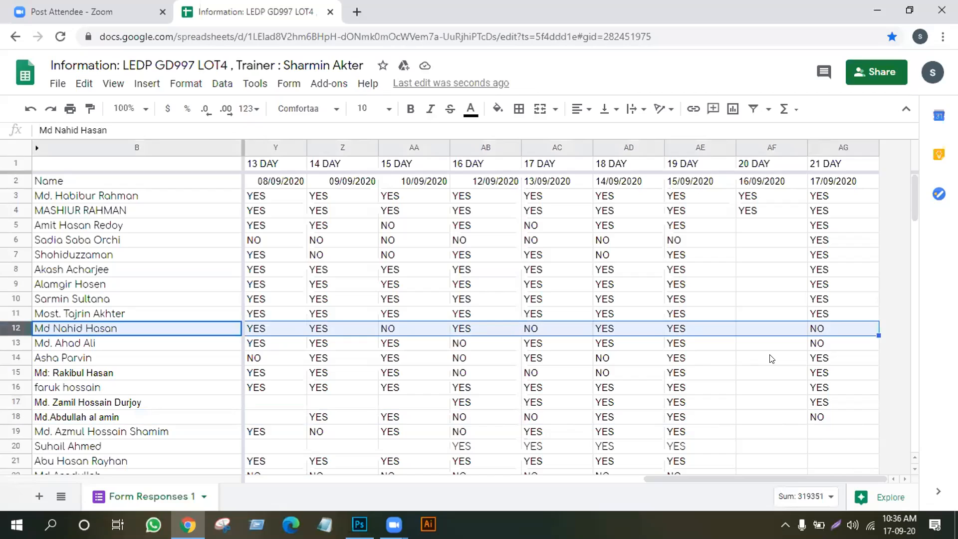
text(Y)
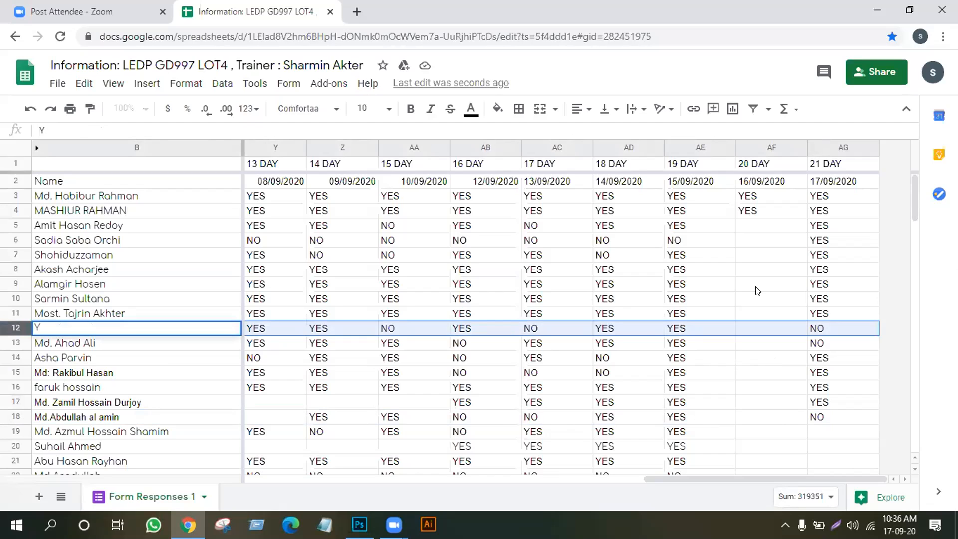
key(BackSpace)
click(194, 357)
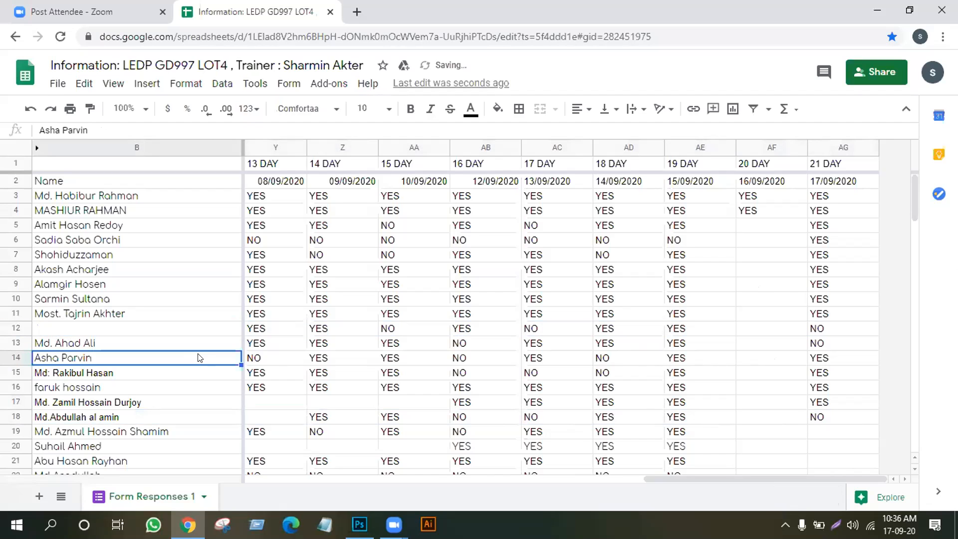
key(ctrl+z)
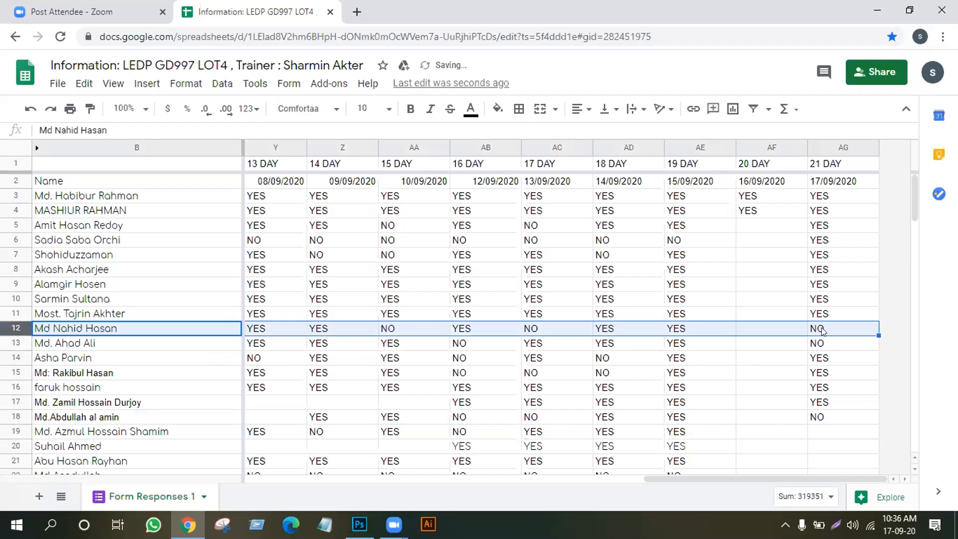
Change row 12's 21 DAY mark in AG12 to YES
click(822, 332)
text(YES)
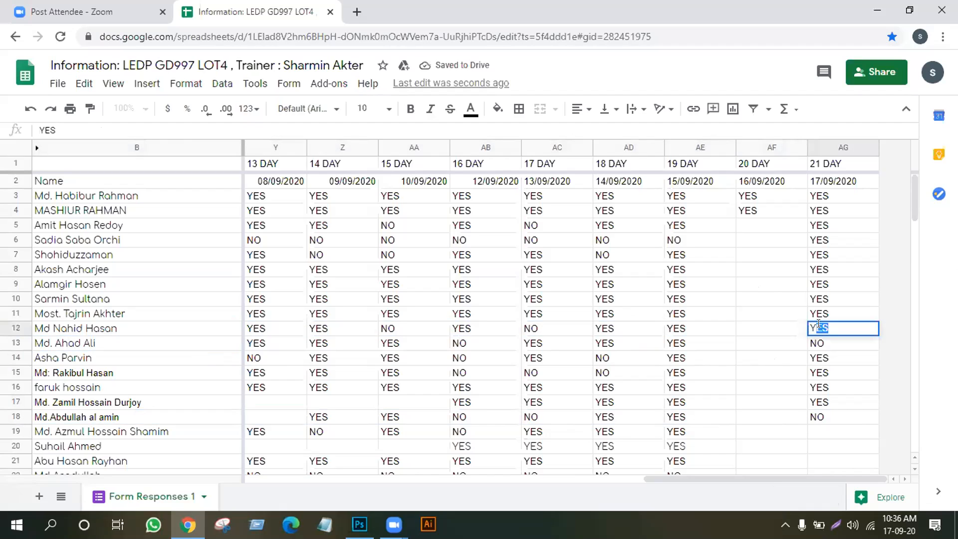
key(Return)
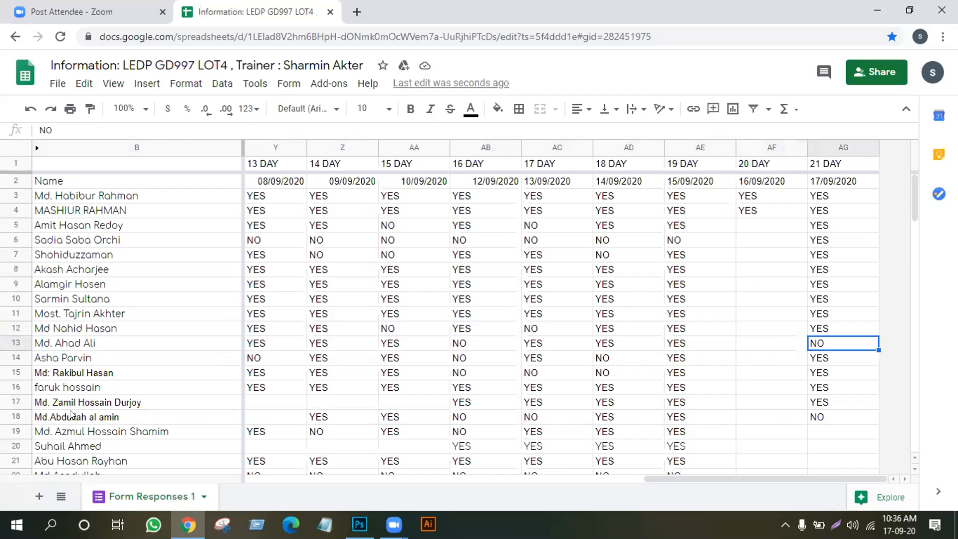
Fill AG19–AG23 under 21 DAY with NO, YES, YES, NO, YES
click(815, 425)
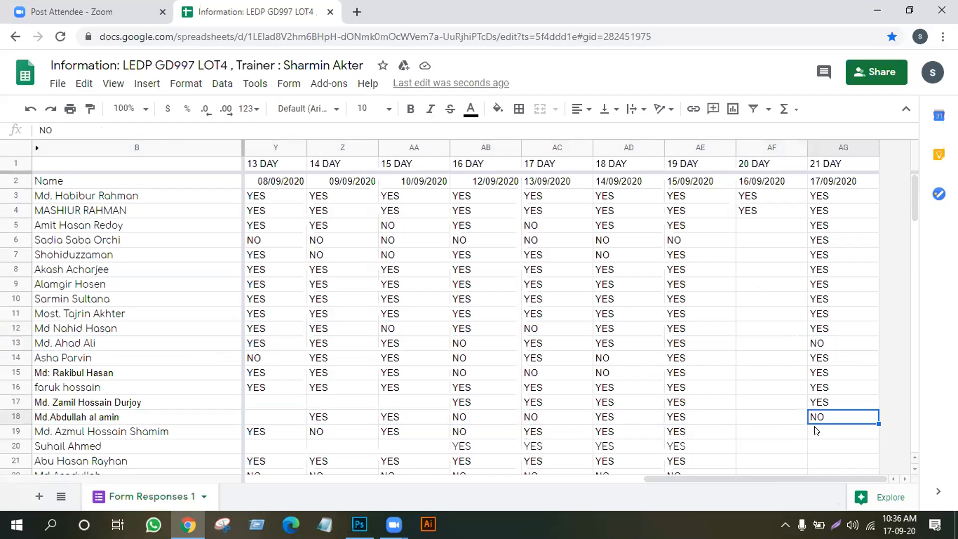
click(821, 434)
text(NO)
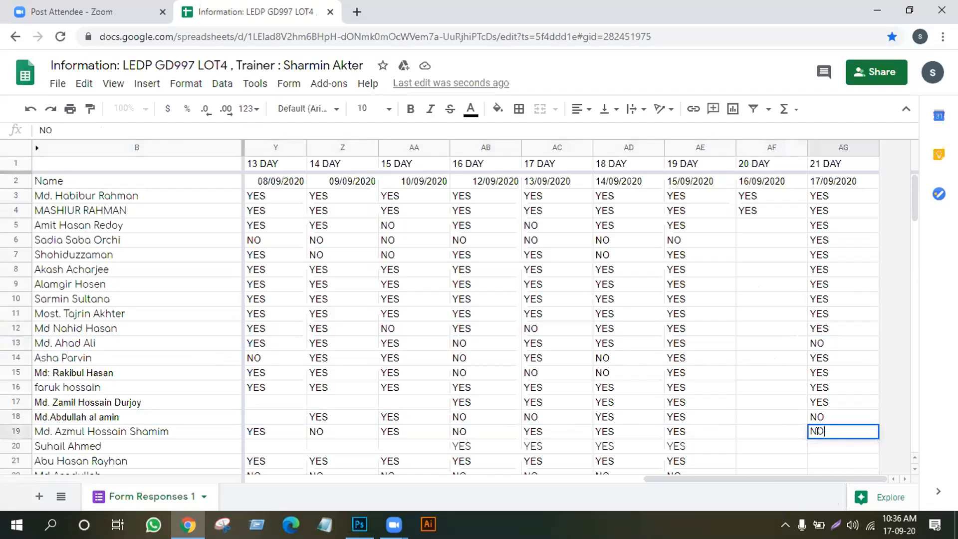
key(Return)
text(YES)
key(Return)
text(YES)
key(Return)
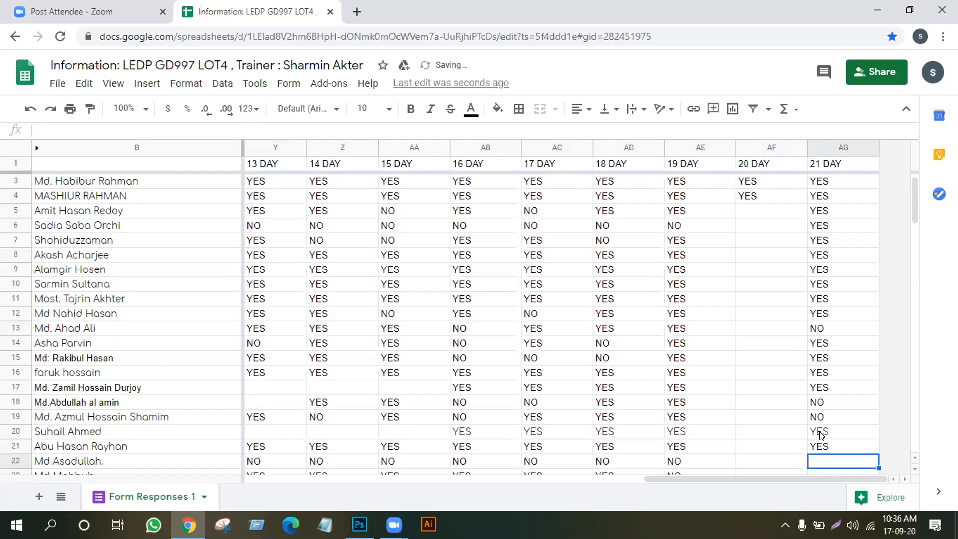
scroll(821, 434, down, 1)
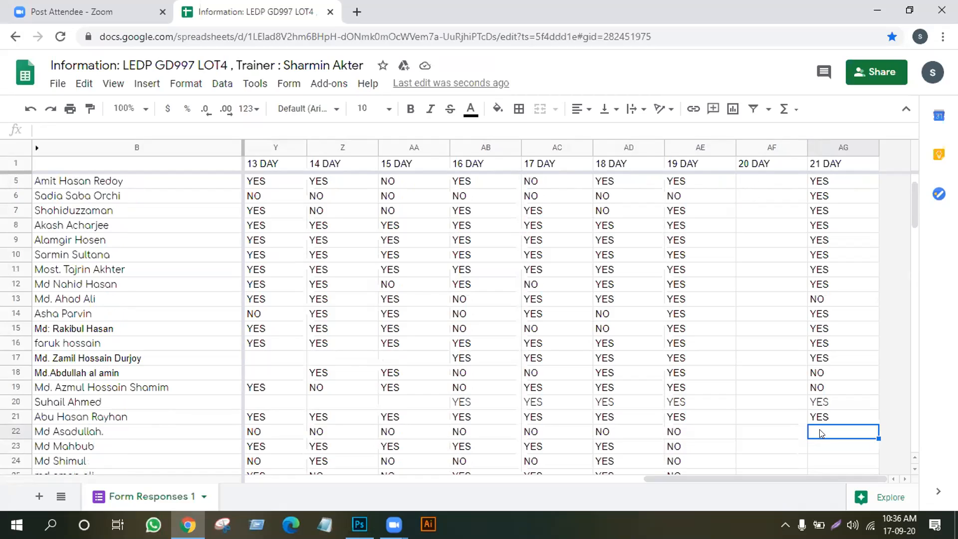
text(NO)
key(Return)
text(YES)
key(Return)
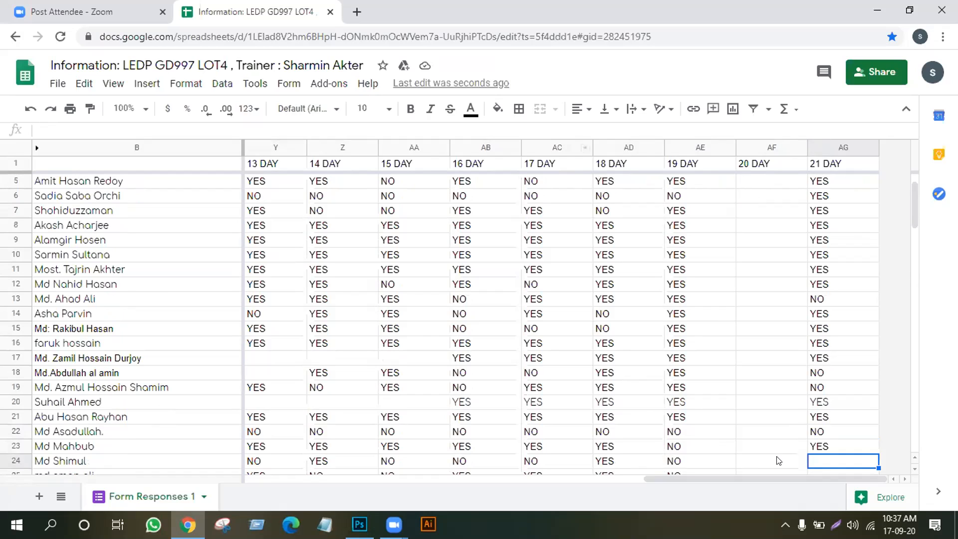
Fill AG24–AG32 with NO, NO, NO, YES, NO, NO, YES, YES, YES
text(N)
key(Return)
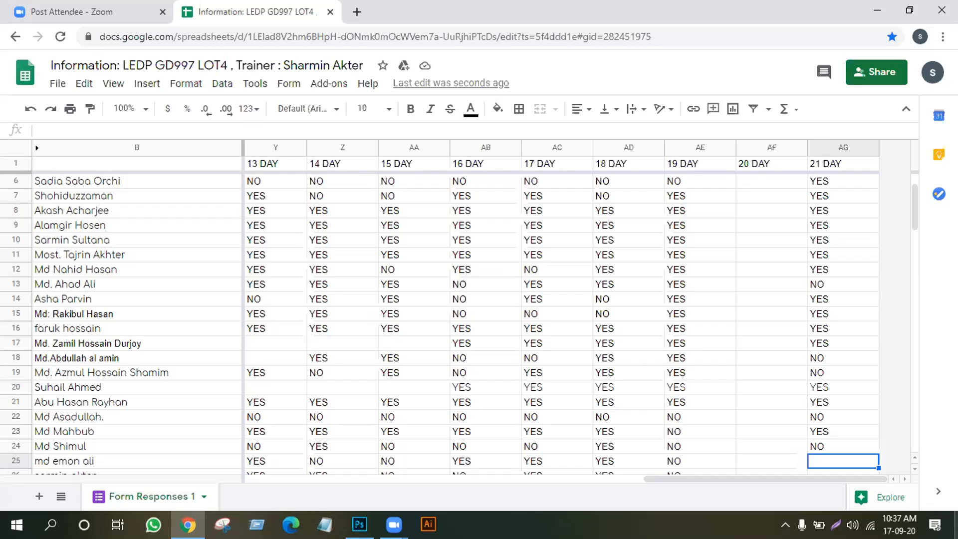
text(NO)
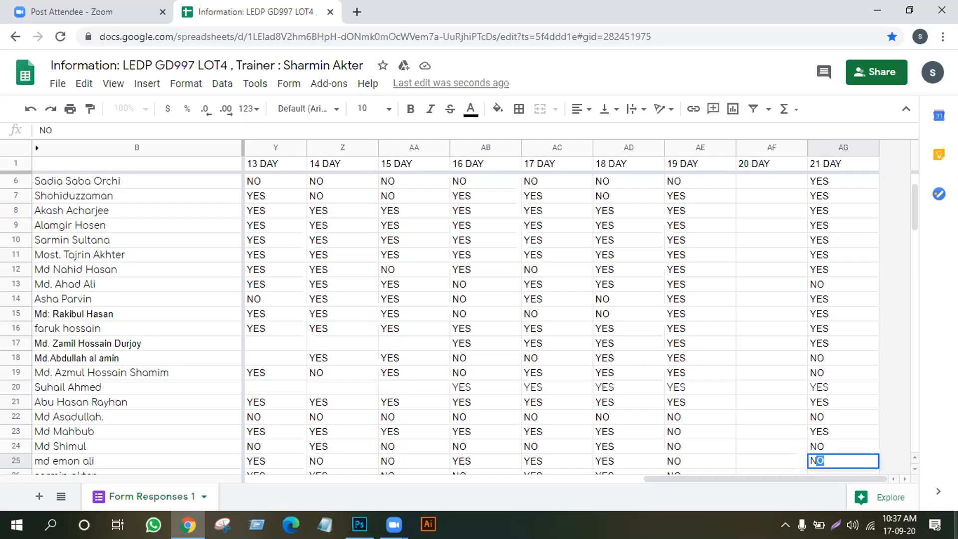
key(Return)
text(N)
key(Return)
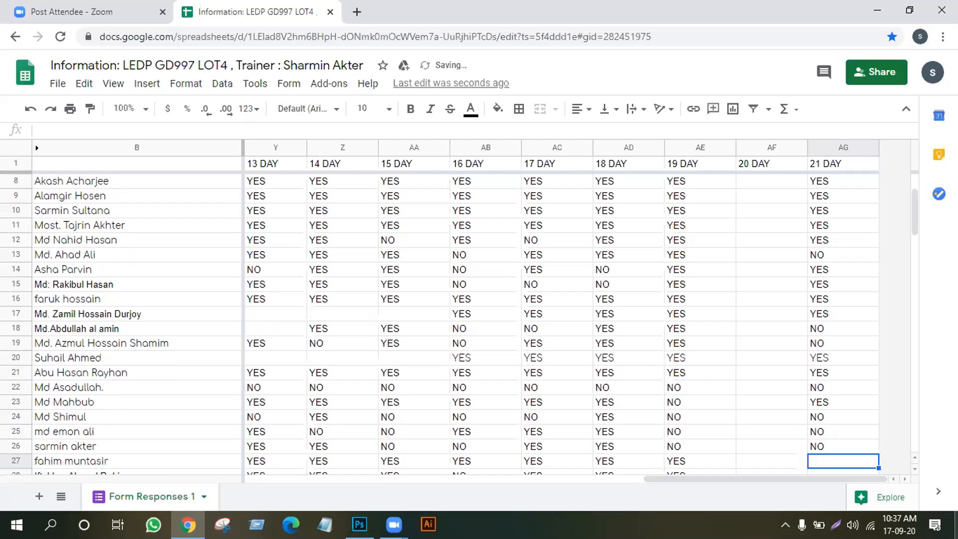
text(Y)
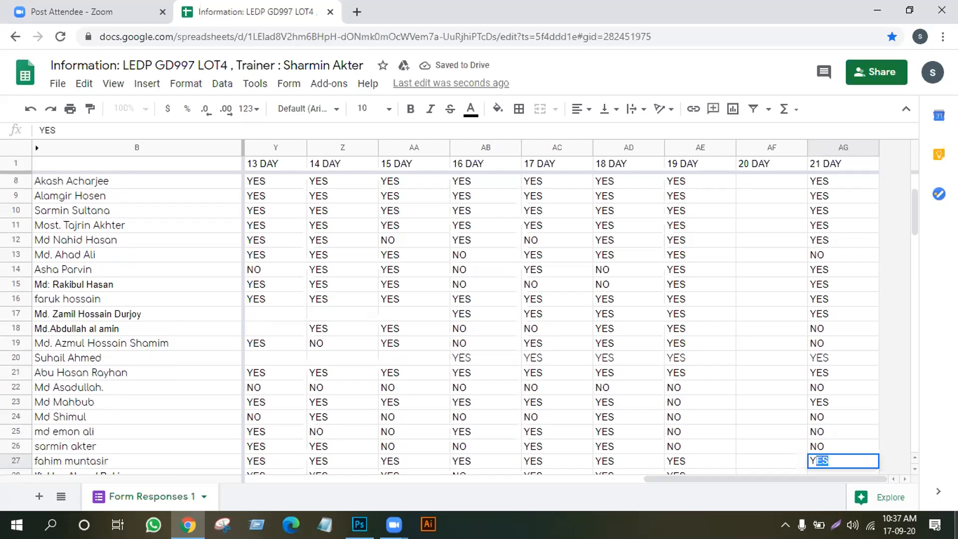
key(Return)
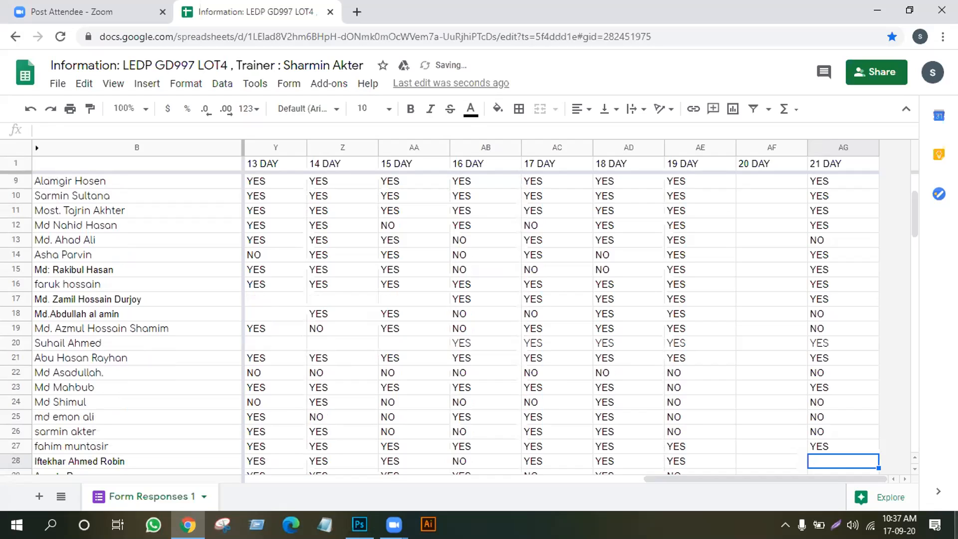
text(N)
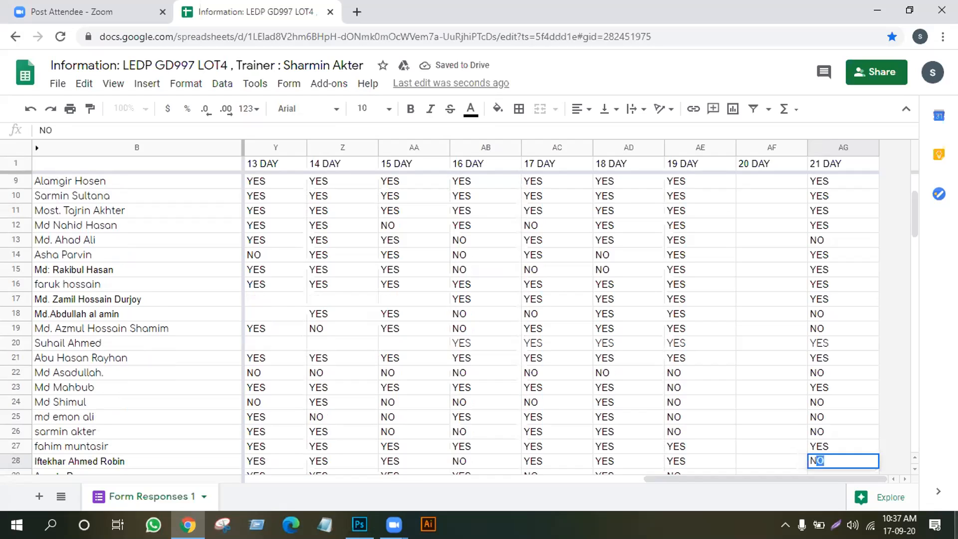
key(Return)
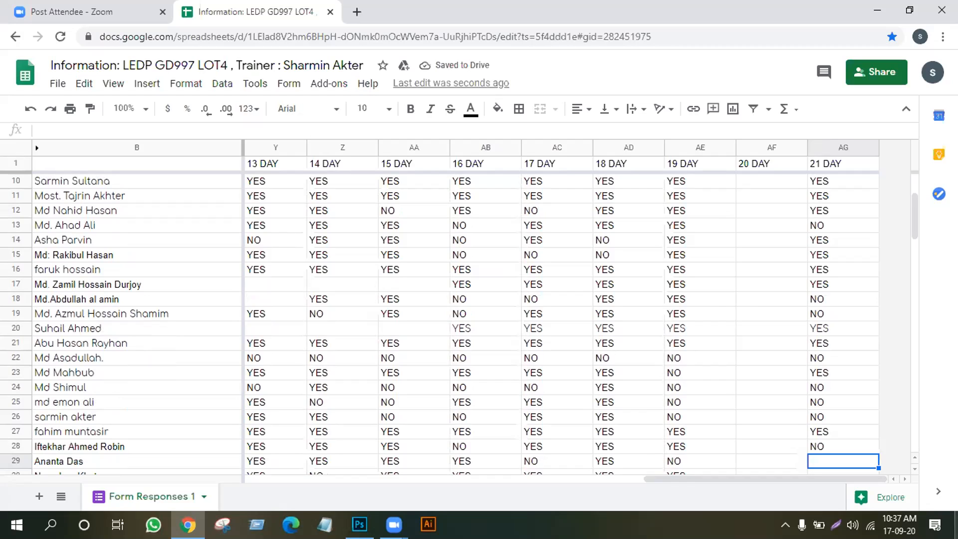
text(NO)
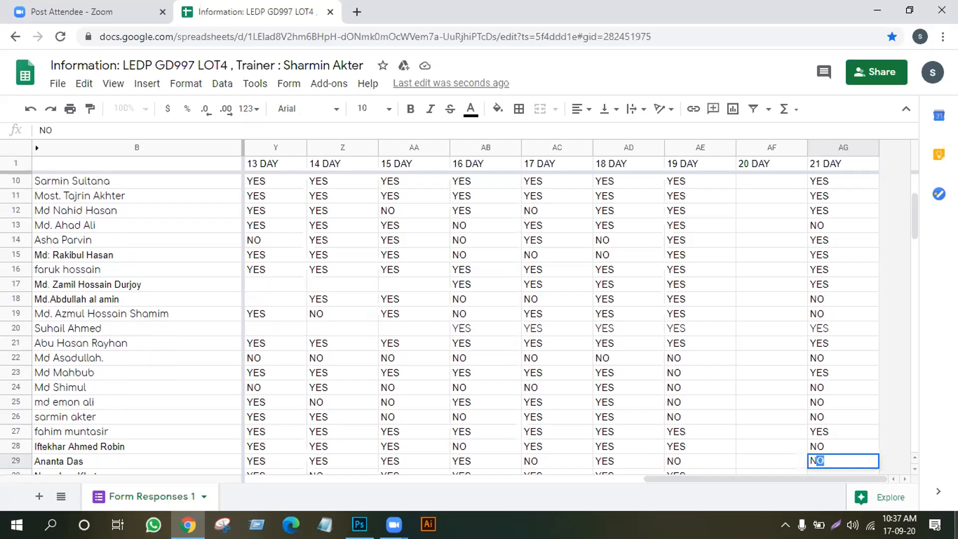
key(Return)
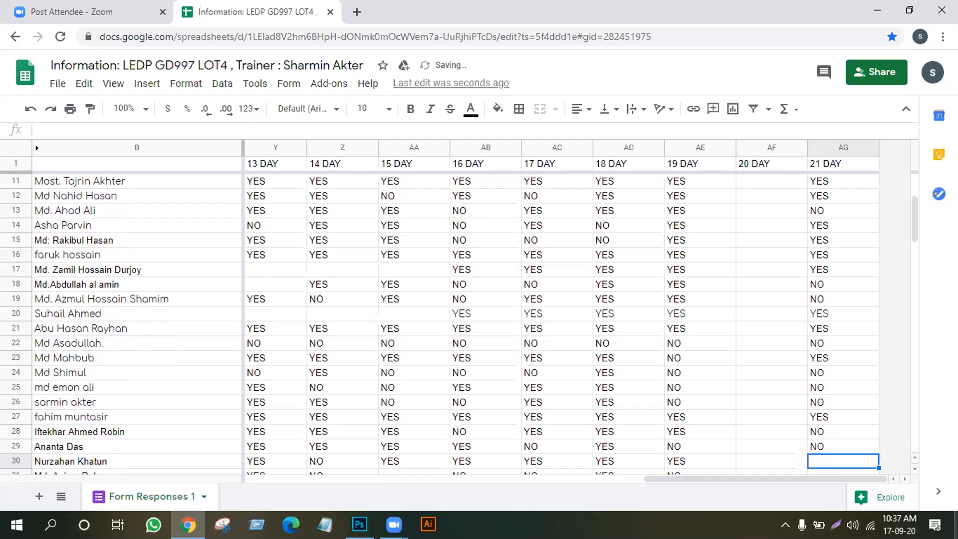
text(Y)
key(Return)
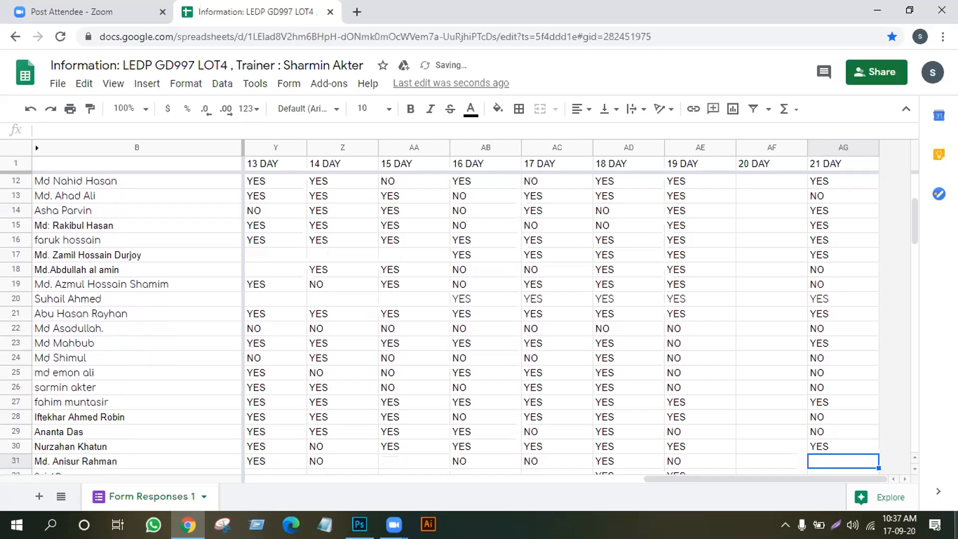
text(YES)
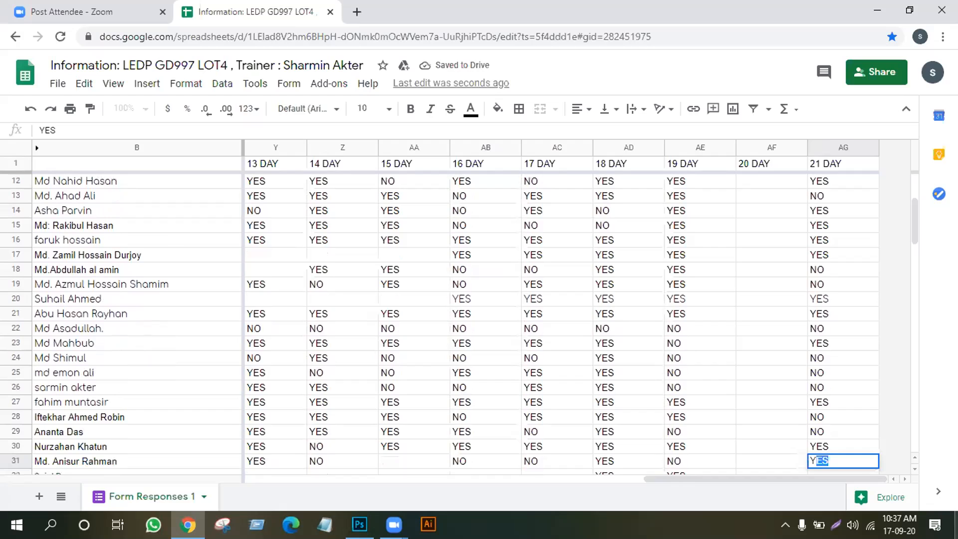
key(Return)
text(YES)
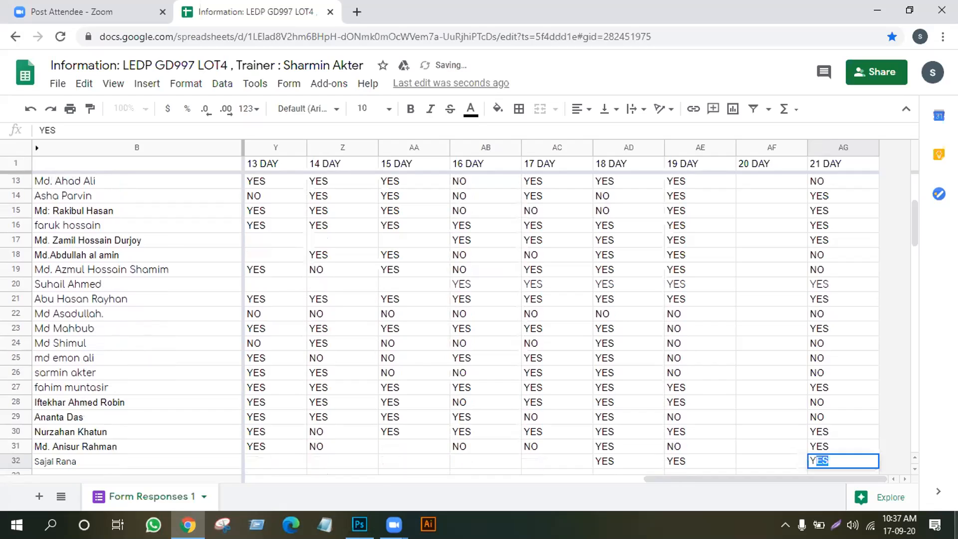
key(Return)
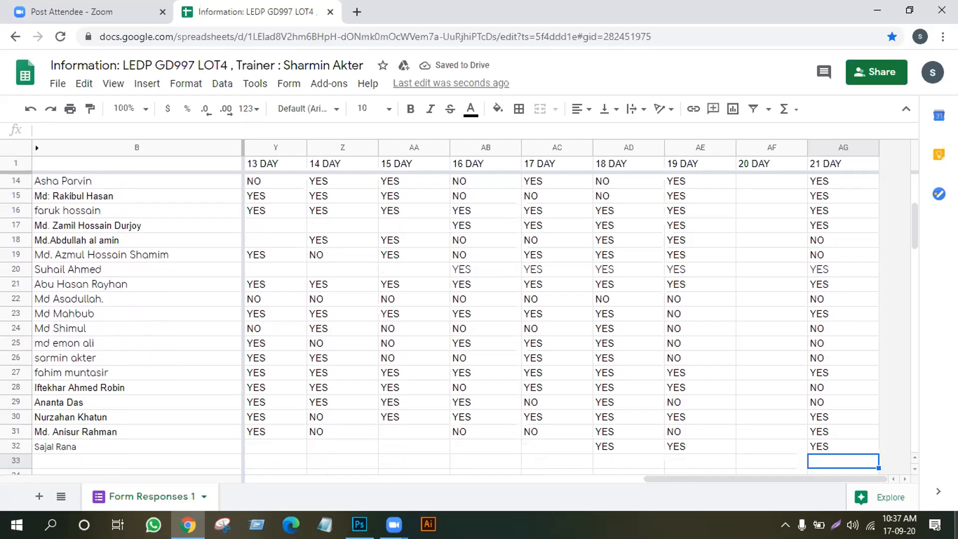
scroll(830, 300, up, 4)
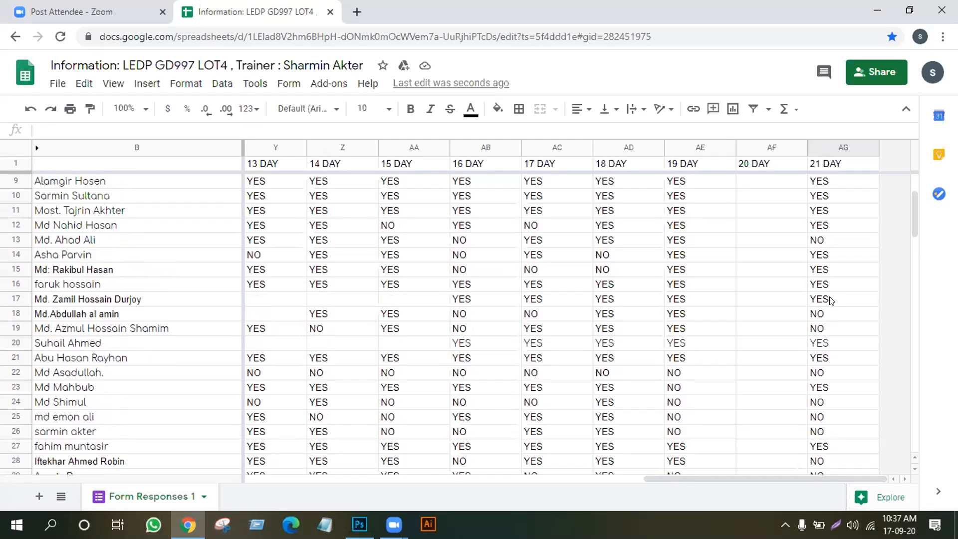
Fill 20 DAY cells AF5–AF11 with YES, NO, YES, NO, YES, YES, YES
scroll(851, 255, down, 1)
scroll(848, 258, up, 1)
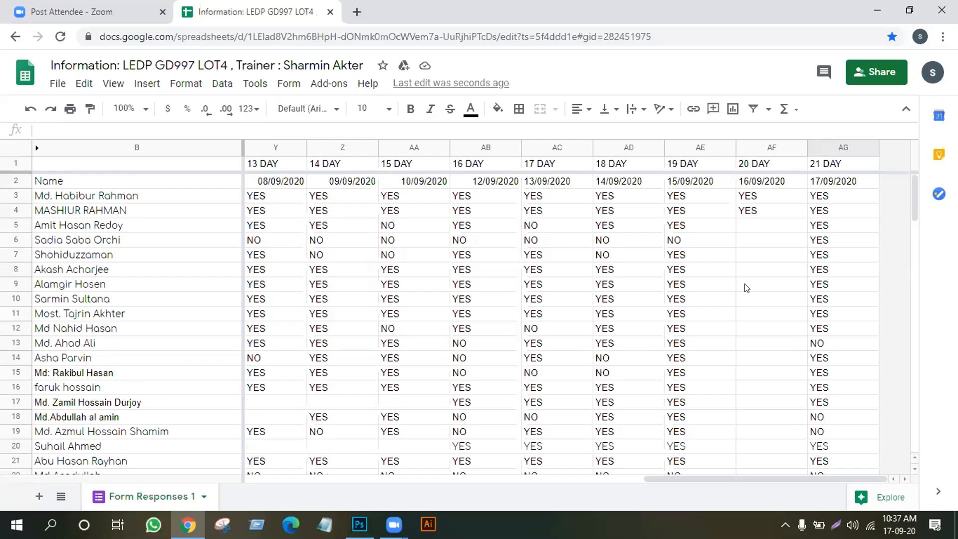
click(765, 228)
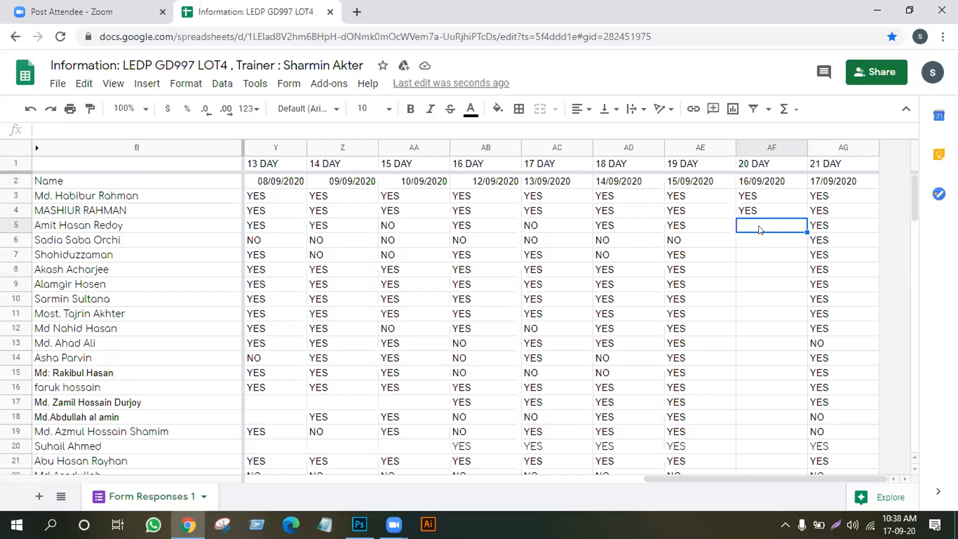
text(Y)
key(Return)
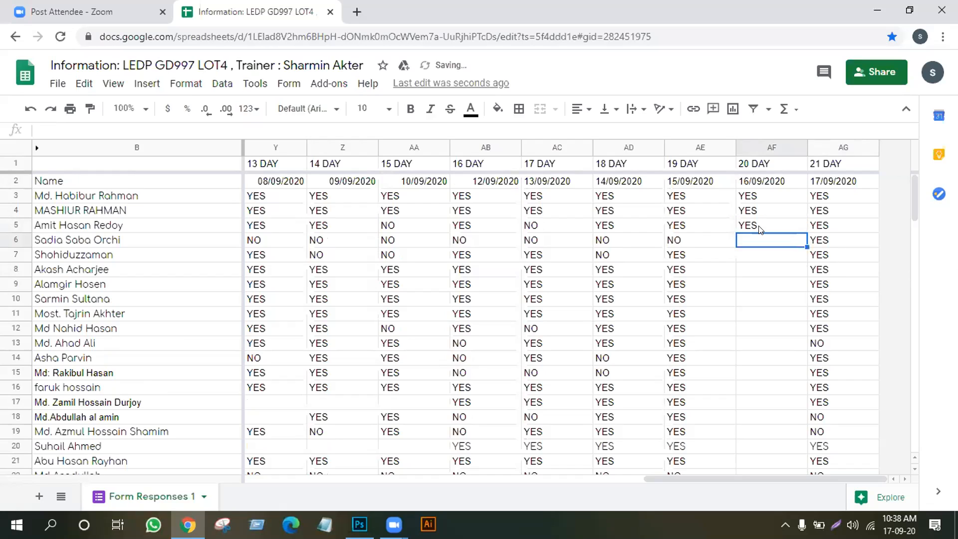
text(NO)
key(Return)
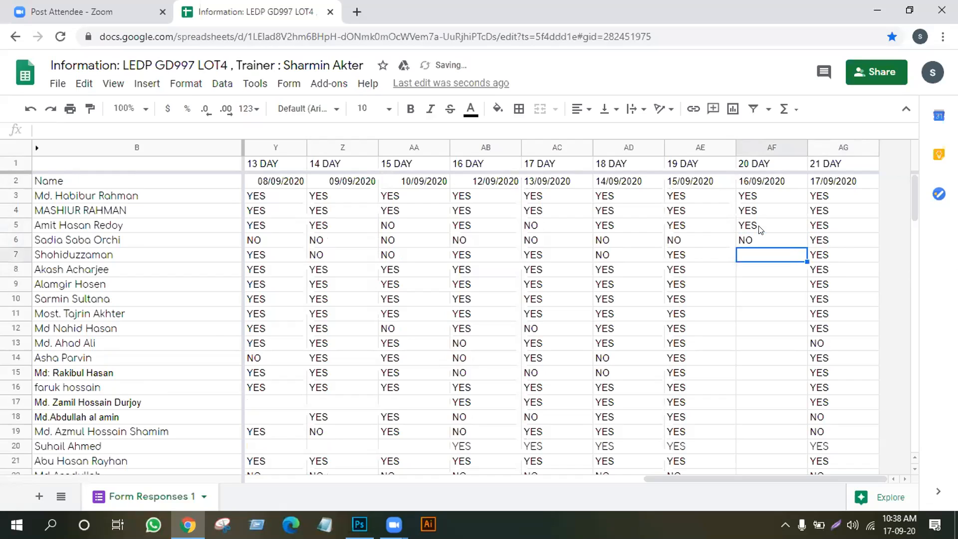
text(YES)
key(Return)
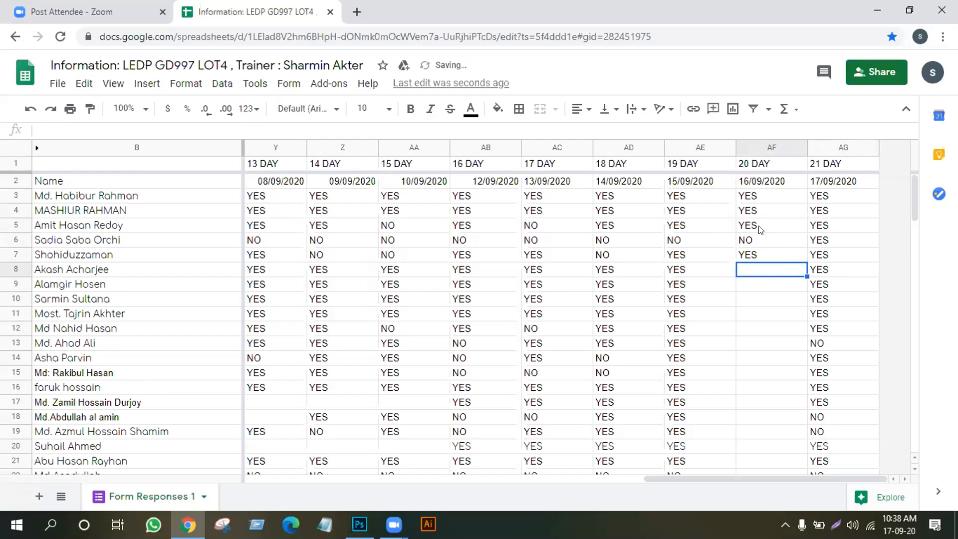
text(NO)
key(Return)
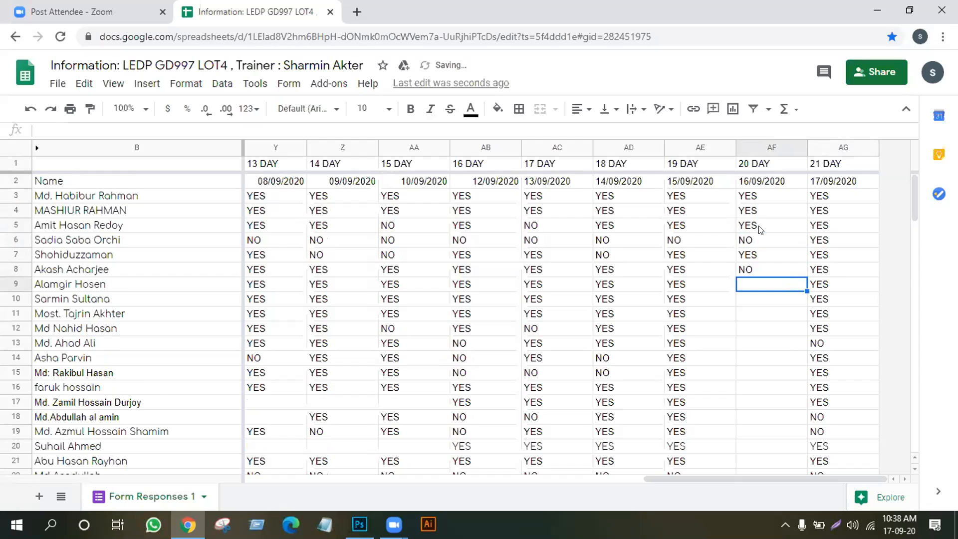
text(YES)
key(Return)
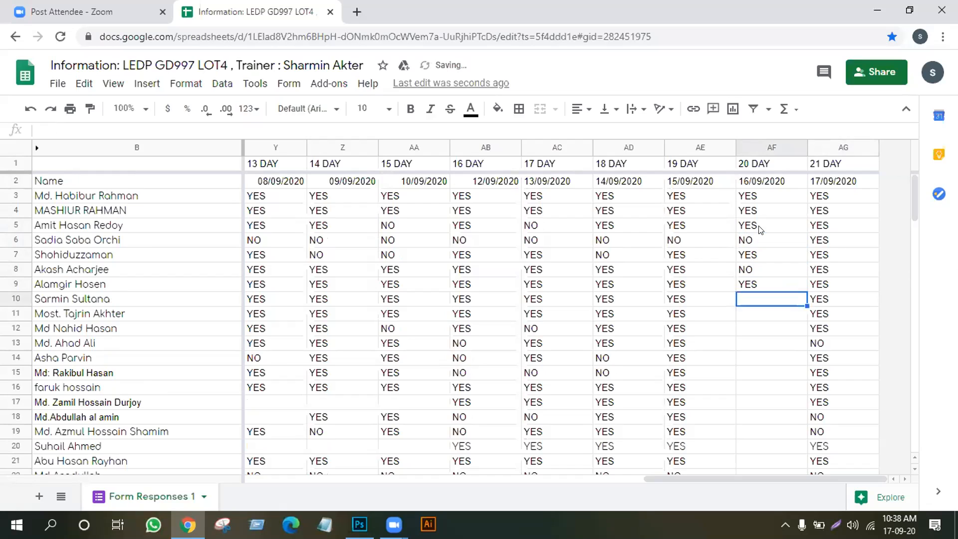
text(YES)
key(Return)
text(YES)
key(Return)
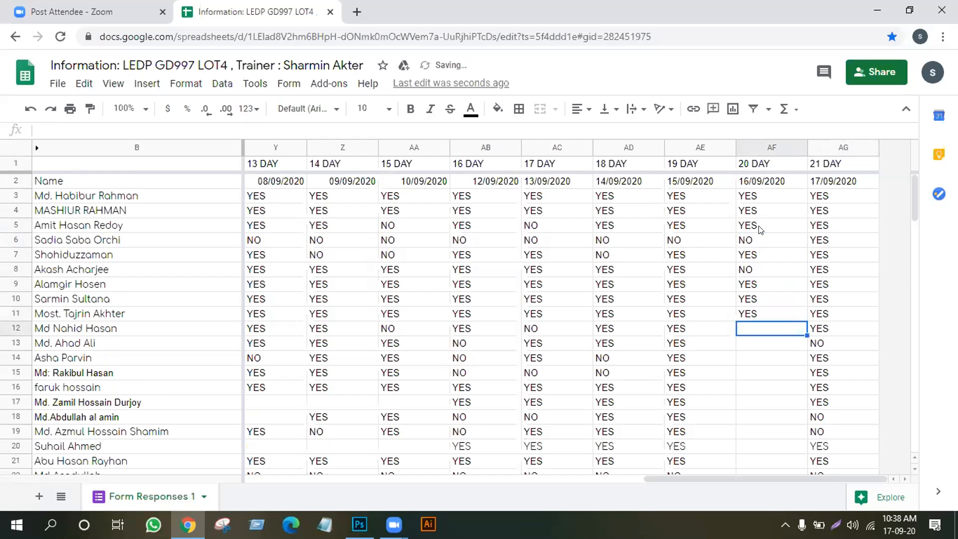
Fill AF12–AF19 with NO, NO, NO, YES, YES, YES, NO, NO
text(NO)
key(Return)
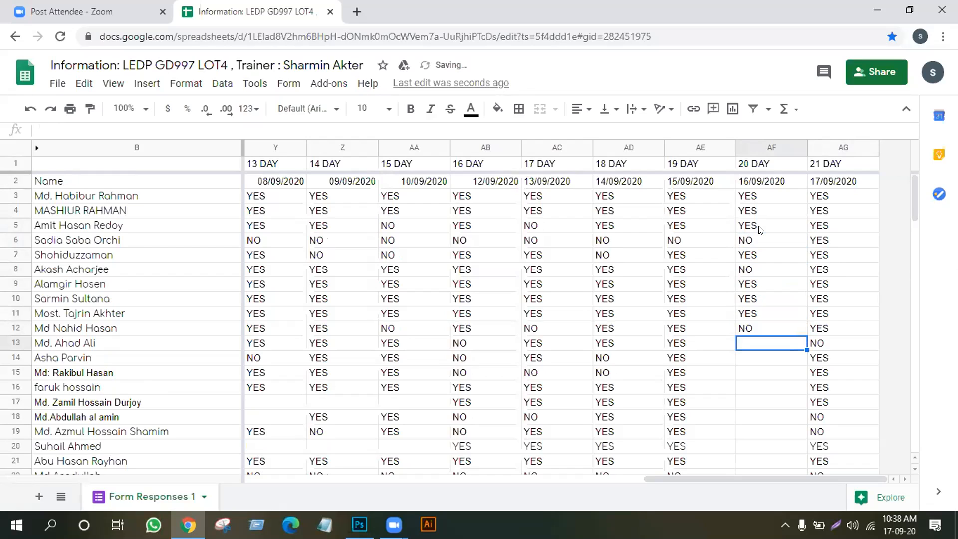
text(NO)
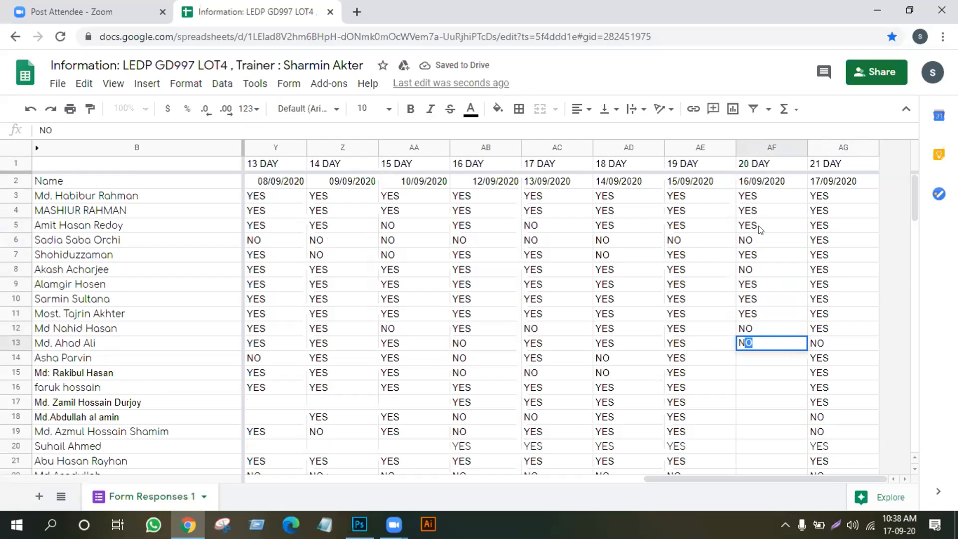
key(Return)
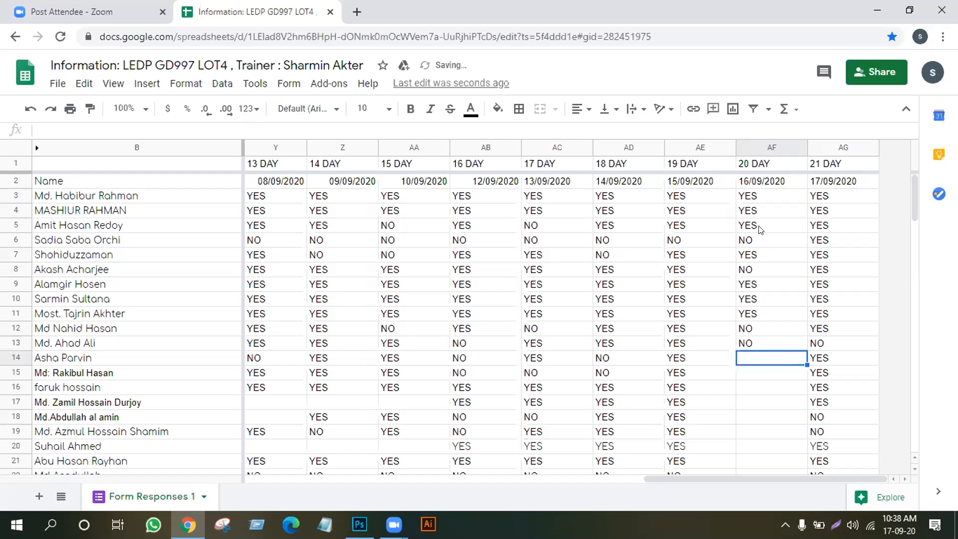
text(N)
key(Return)
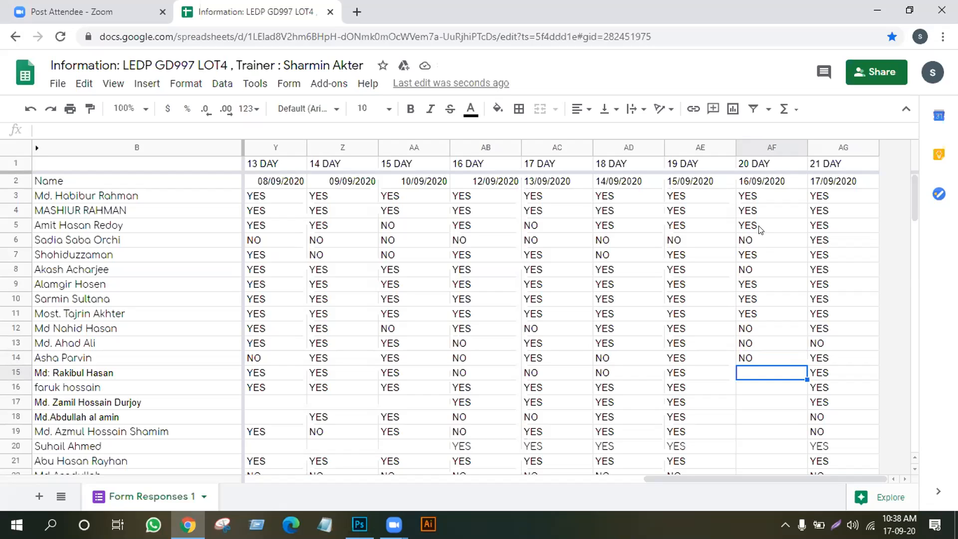
text(YES)
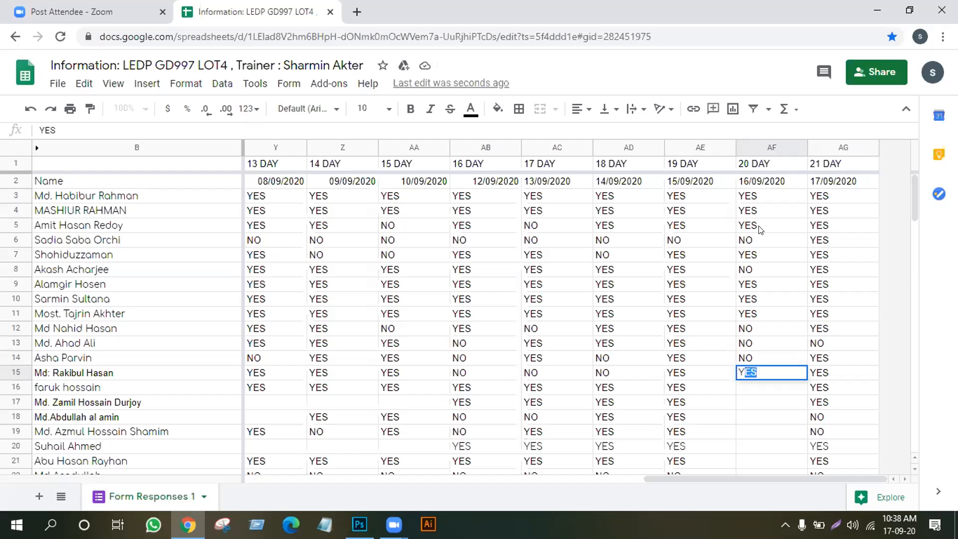
key(Return)
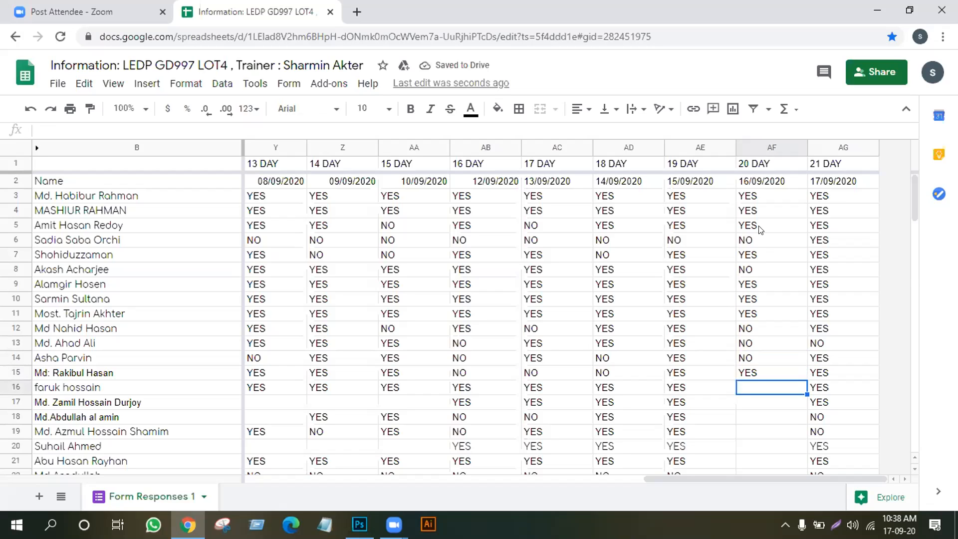
text(YES)
key(Return)
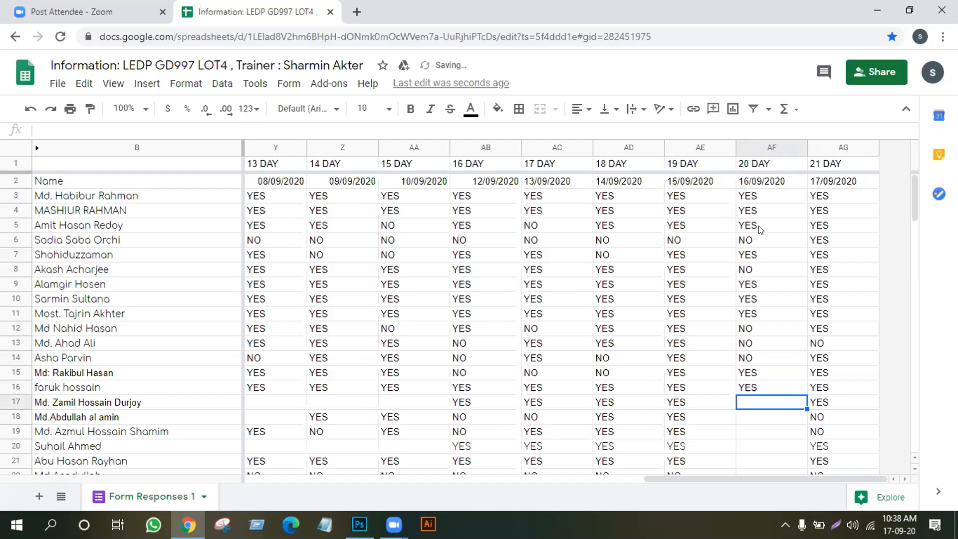
text(Y)
key(Return)
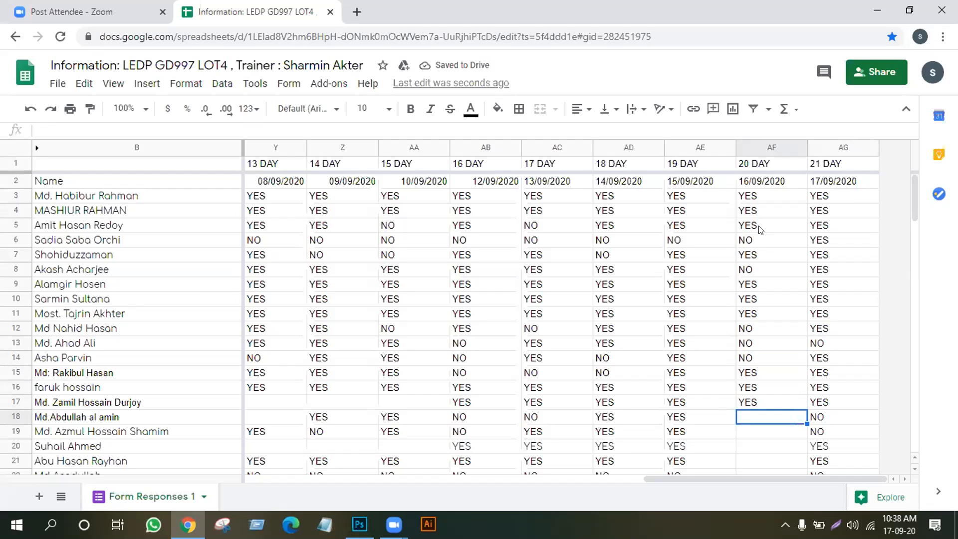
text(NO)
key(Return)
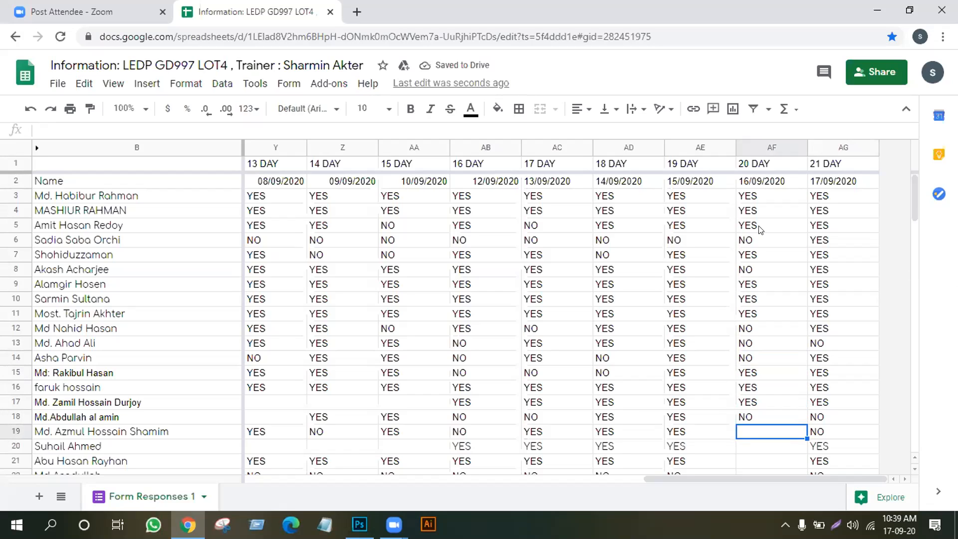
text(NO)
key(Return)
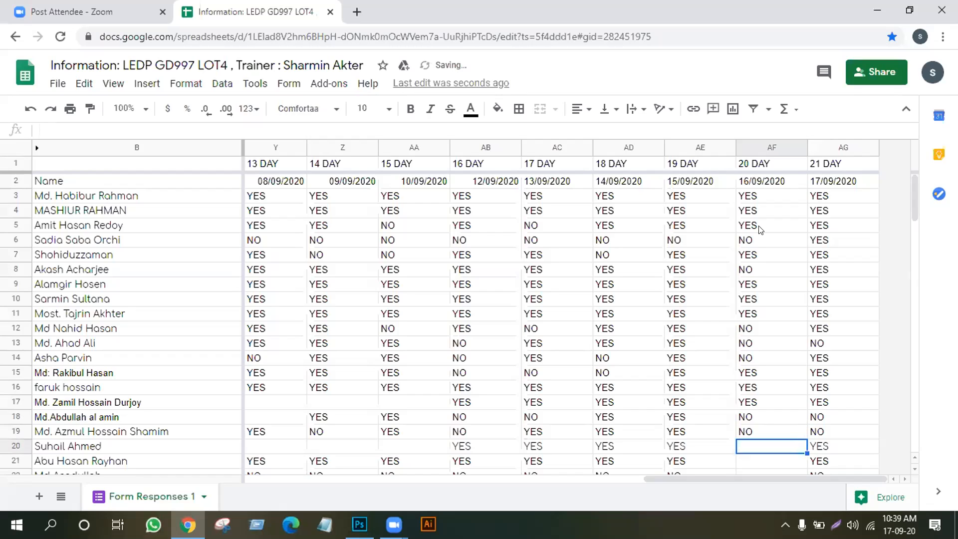
Mark rows 20–26 of the 20 DAY column: YES, YES, NO, YES, NO, NO, NO
text(YES)
key(Return)
text(YES)
key(Return)
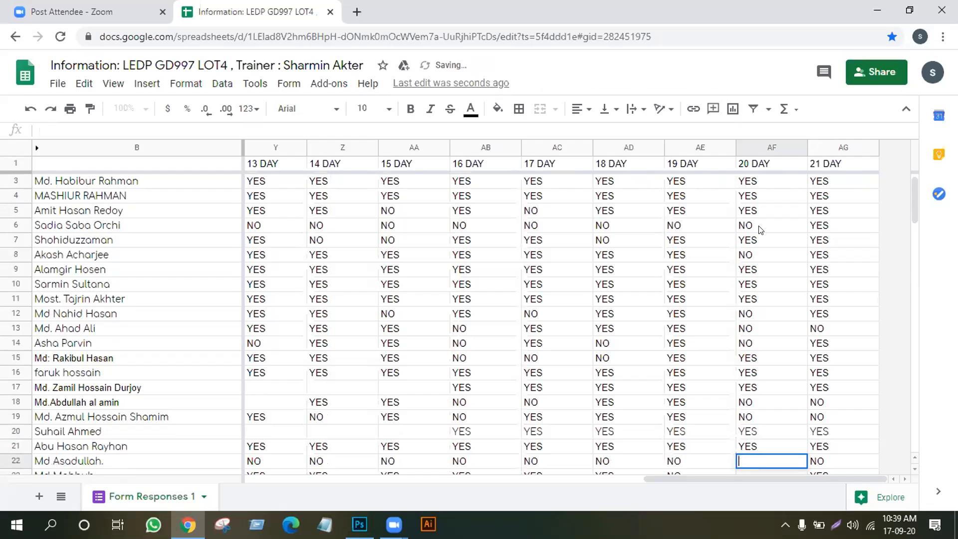
key(Return)
key(Up)
text(NO)
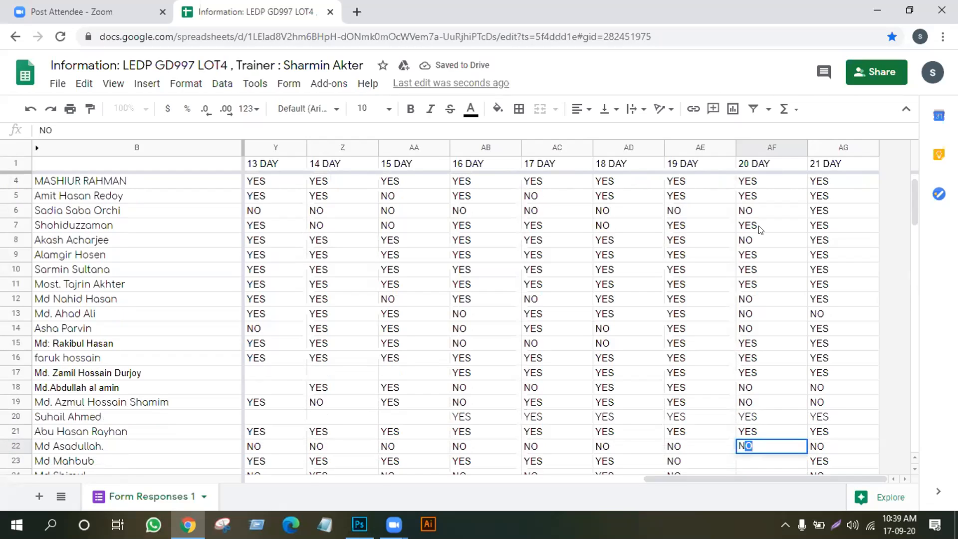
key(Return)
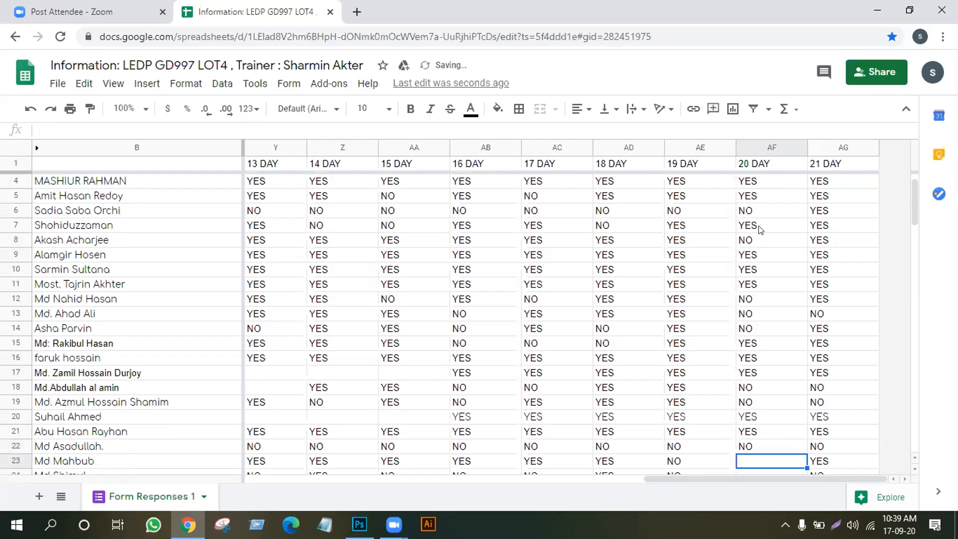
text(YES)
key(Return)
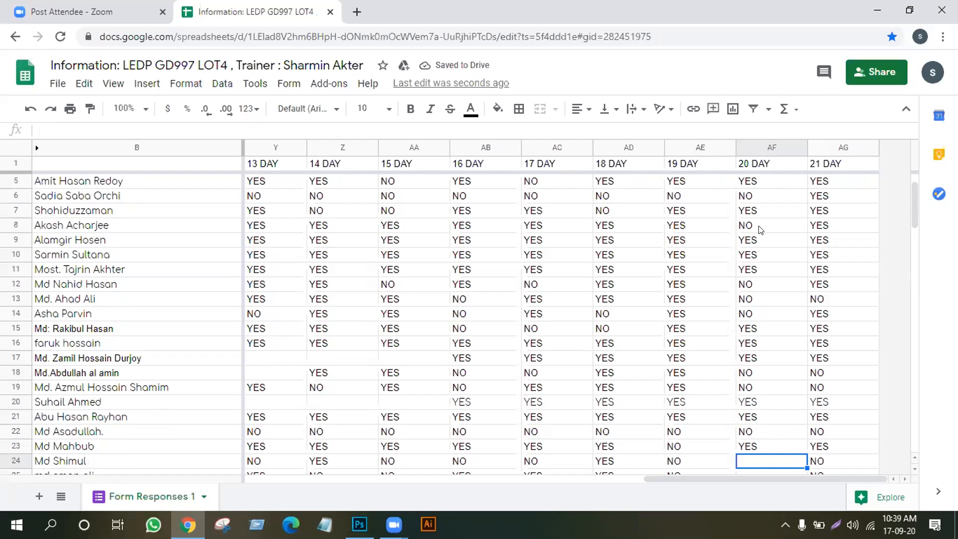
text(NO)
key(Return)
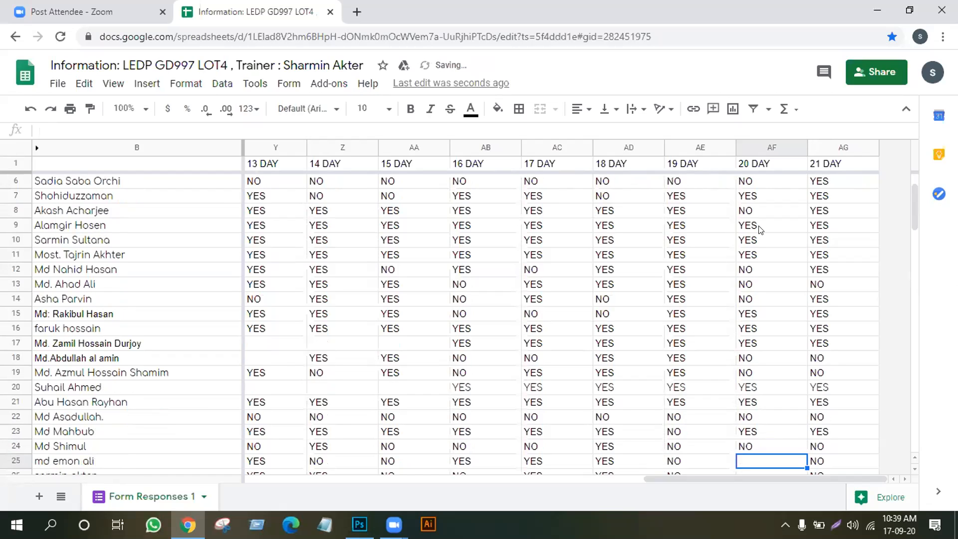
text(NO)
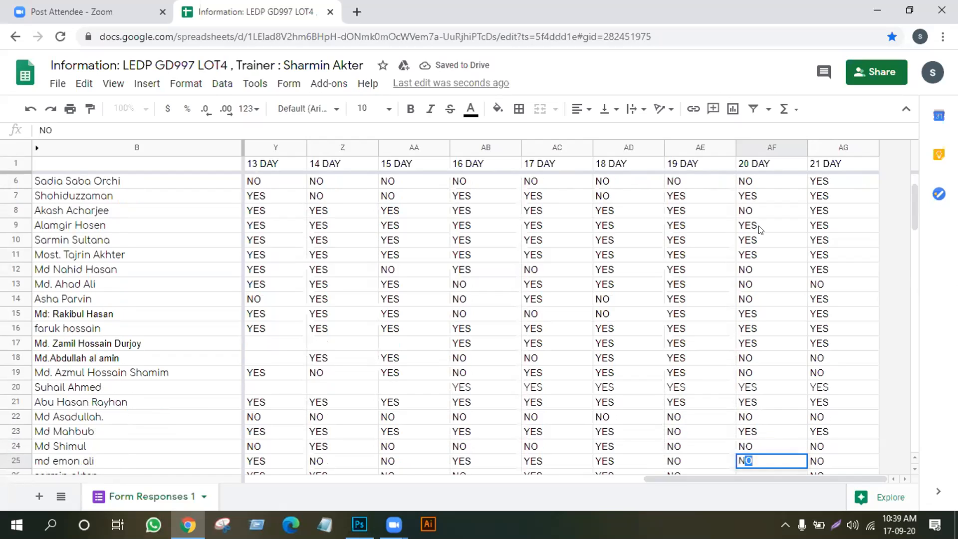
key(Return)
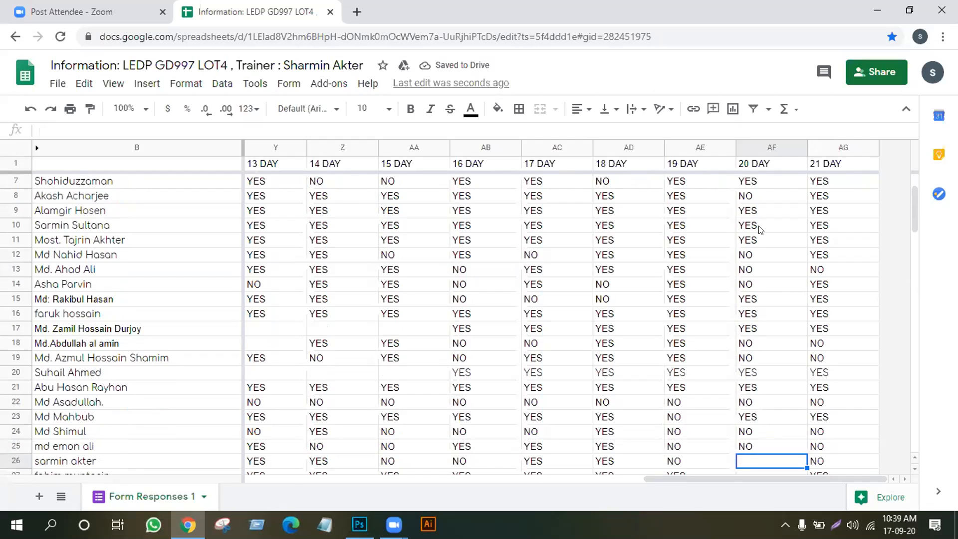
text(NO)
key(Return)
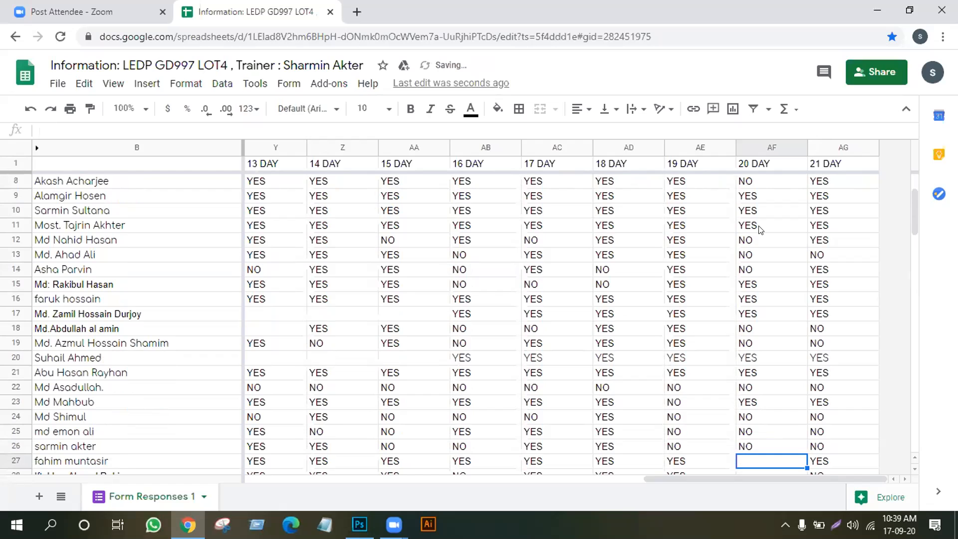
Mark rows 27–31 of the 20 DAY column: YES, YES, NO, YES, YES
text(YES)
key(Return)
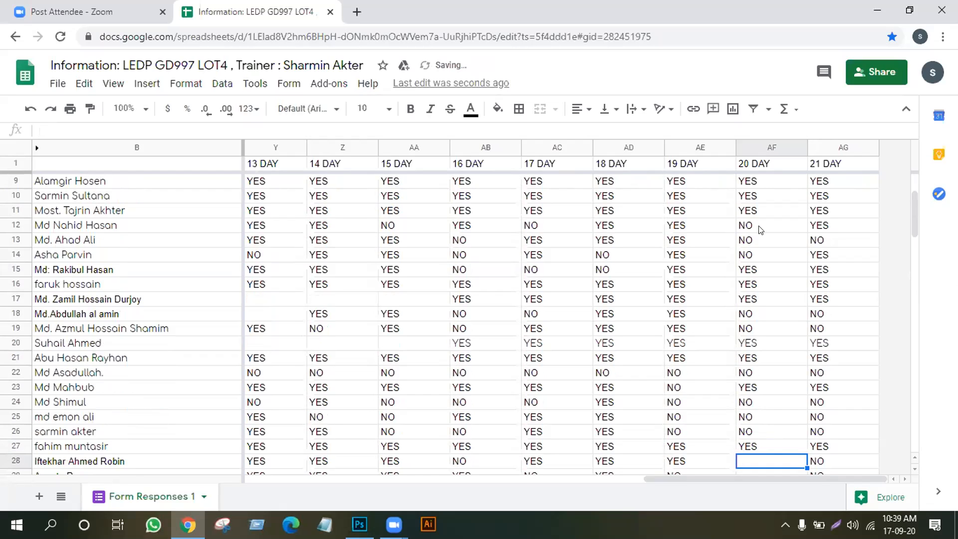
text(YES)
key(Return)
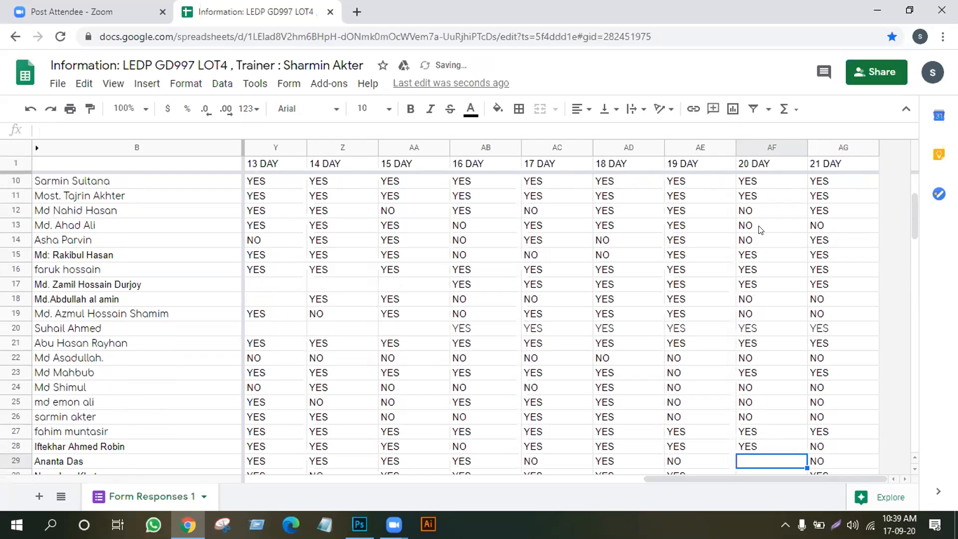
key(Return)
key(Return)
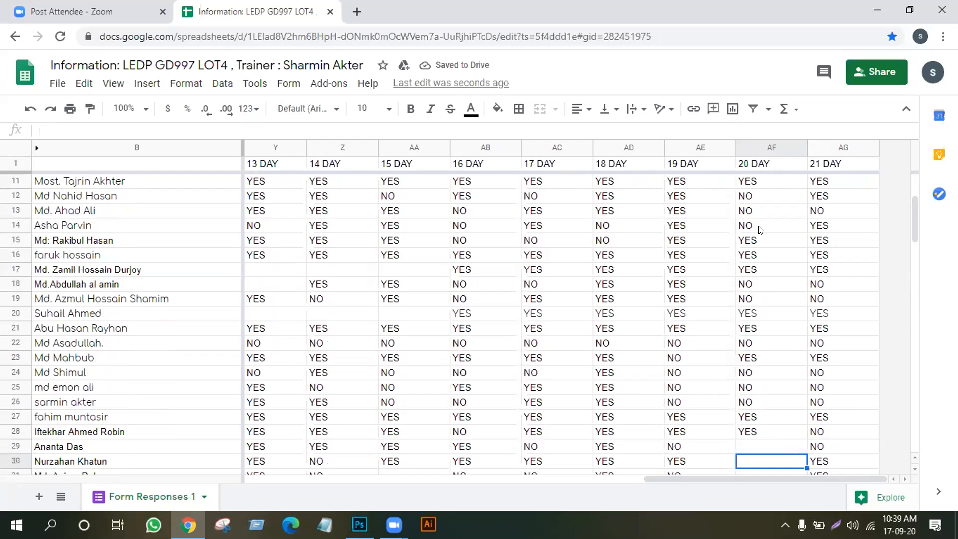
text(Y)
key(Return)
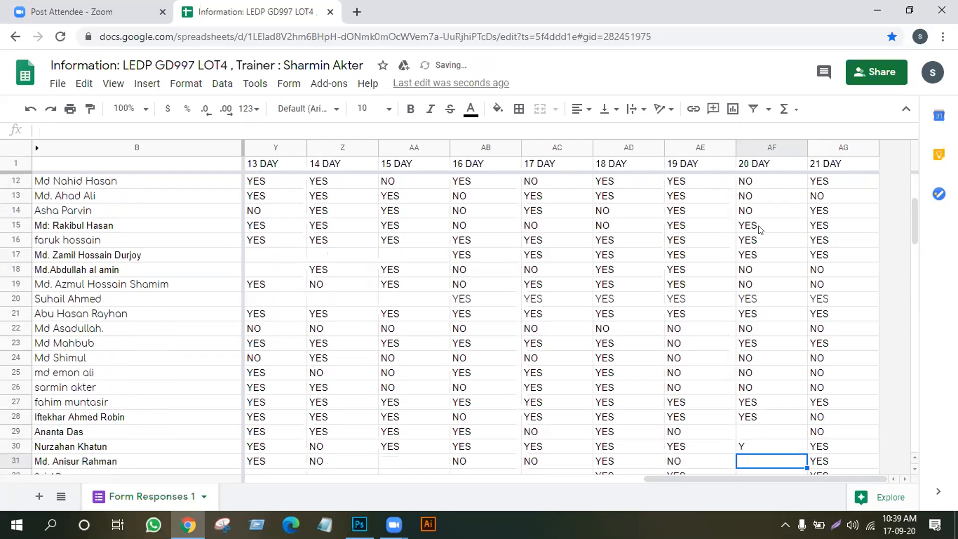
key(Up)
key(Up)
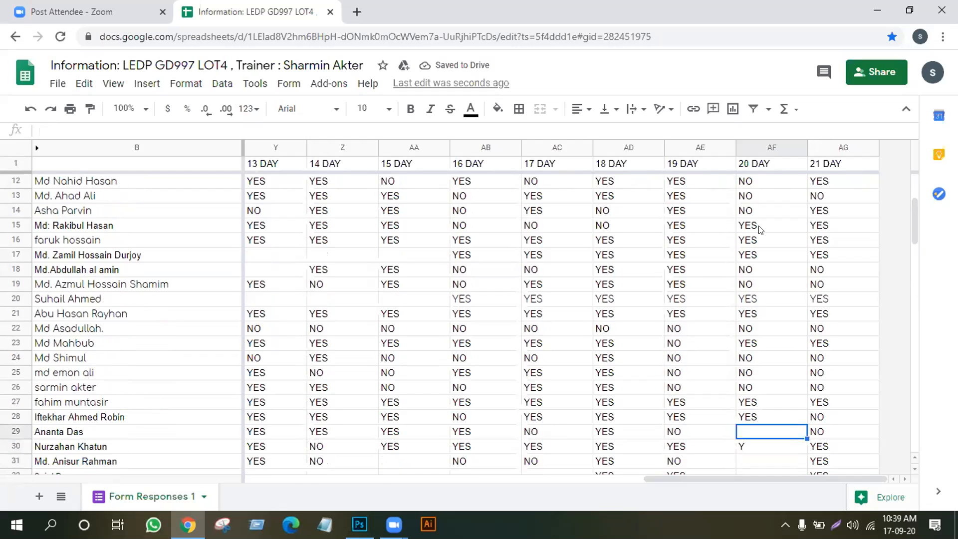
text(NO)
key(Return)
text(YES)
key(Return)
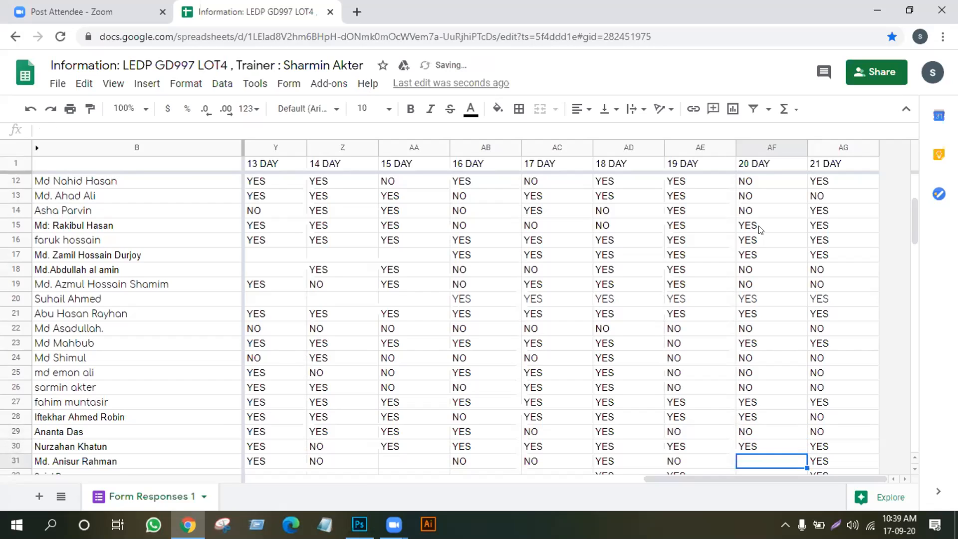
text(YES)
key(Return)
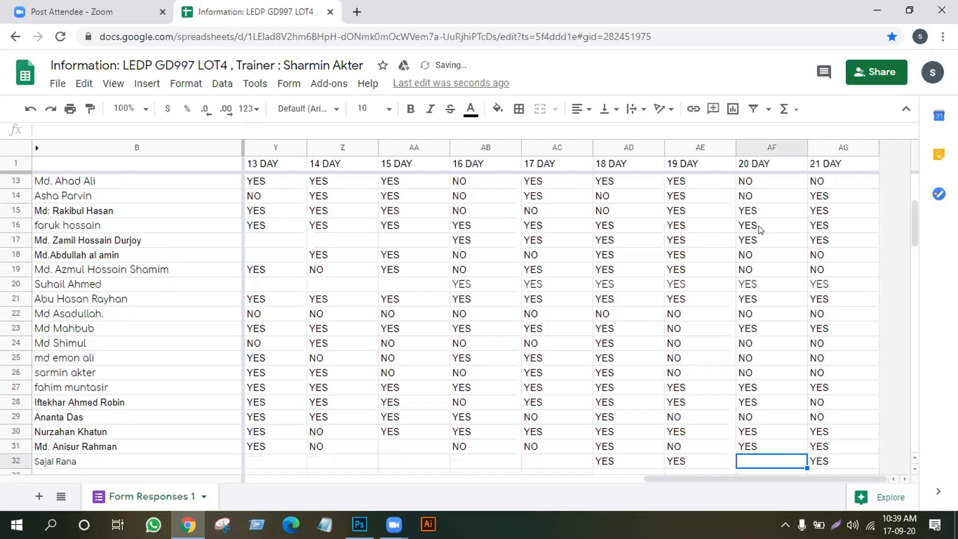
Enter YES in AF32, then go back and correct it to NO
text(YES)
key(Return)
key(Up)
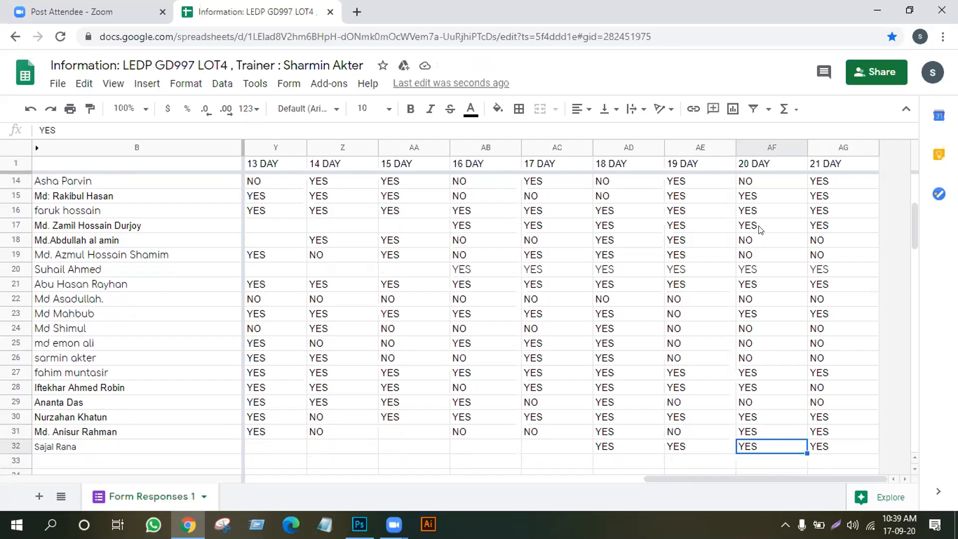
text(N)
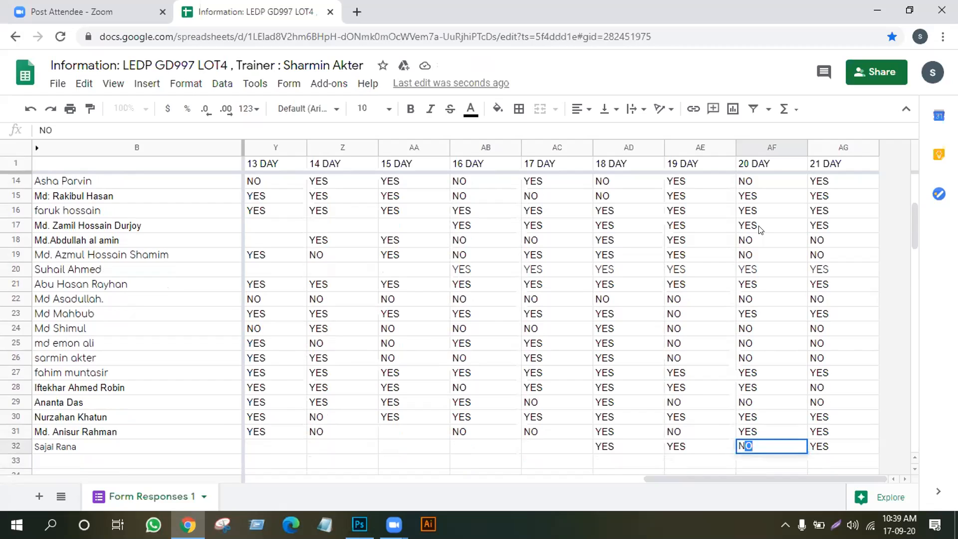
key(Return)
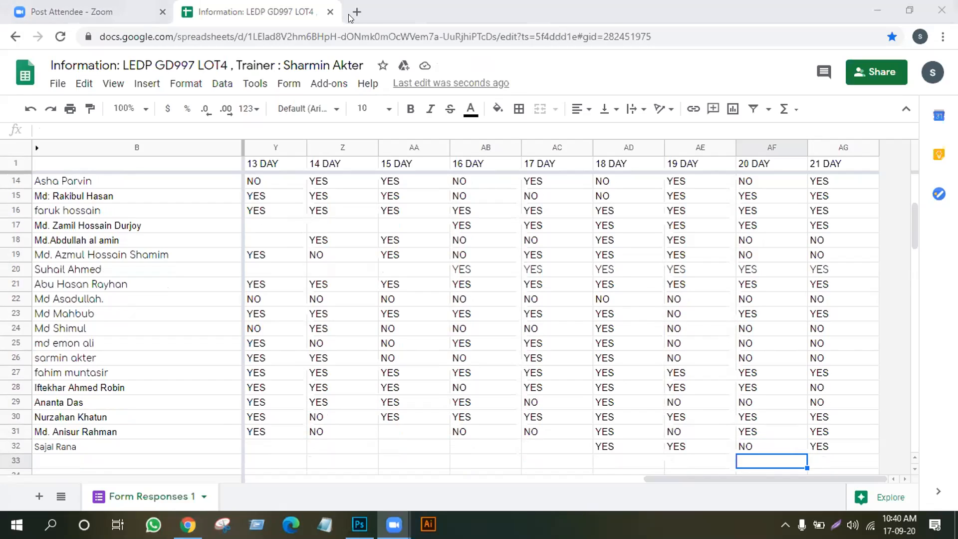
Back in Photoshop, Free Transform Layer 0 to scale the large apple to about 57%, toward the lower left
click(881, 6)
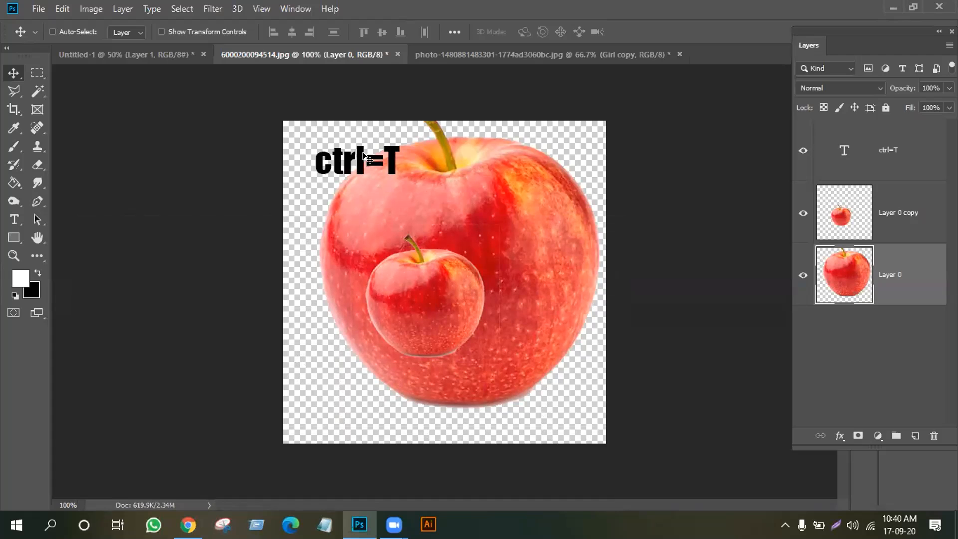
click(63, 9)
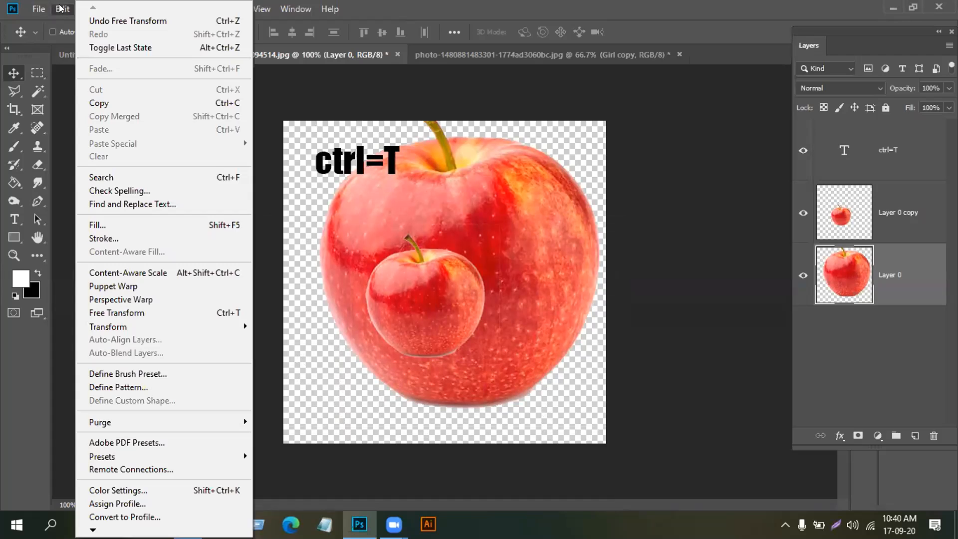
click(131, 313)
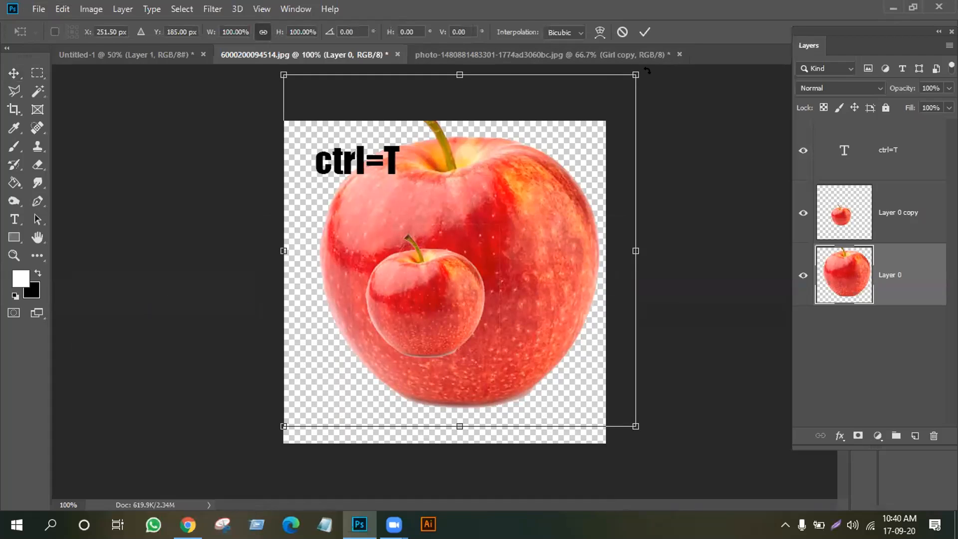
drag(636, 74, 520, 260)
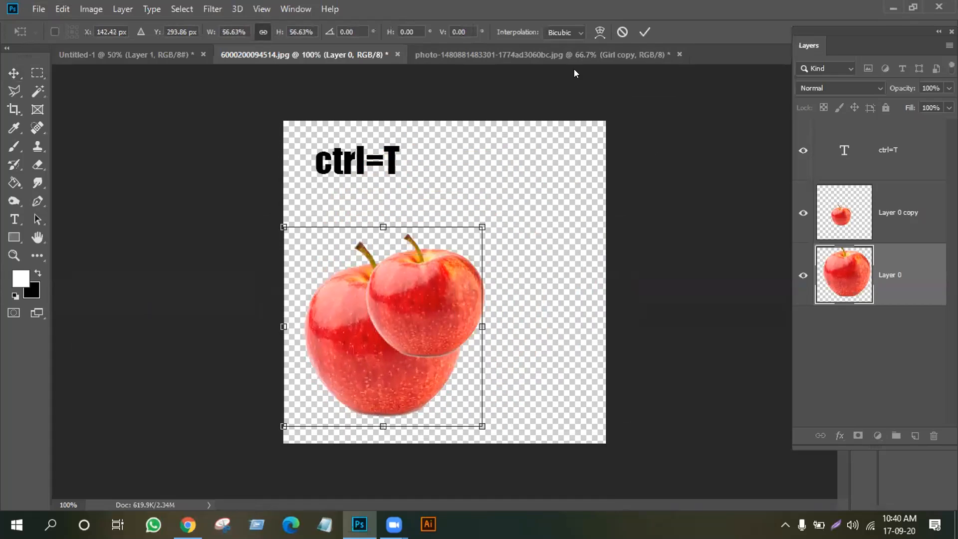
click(644, 32)
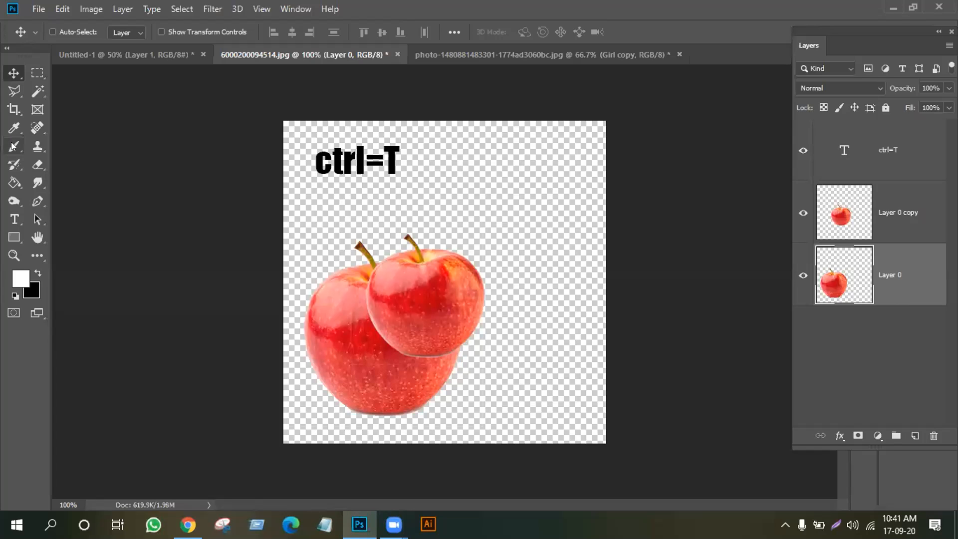
click(13, 147)
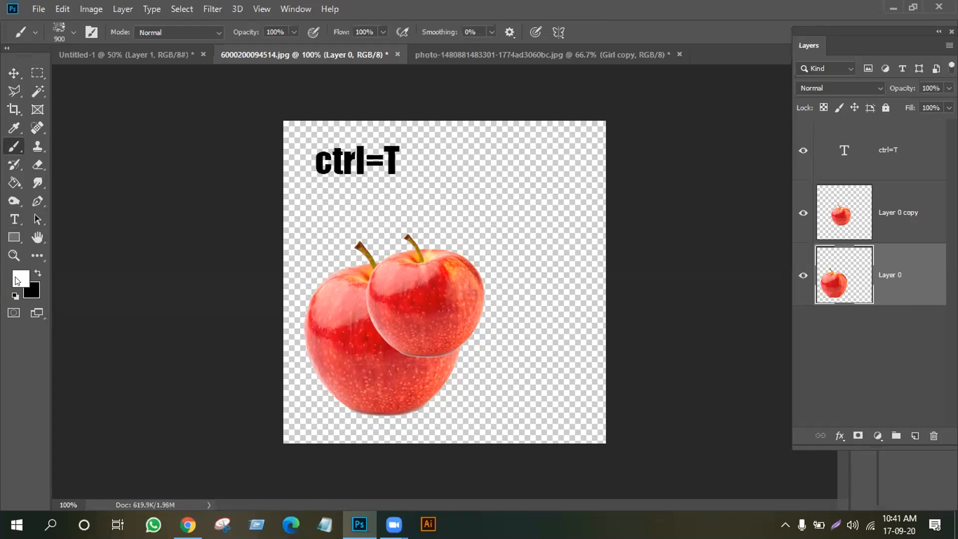
click(13, 72)
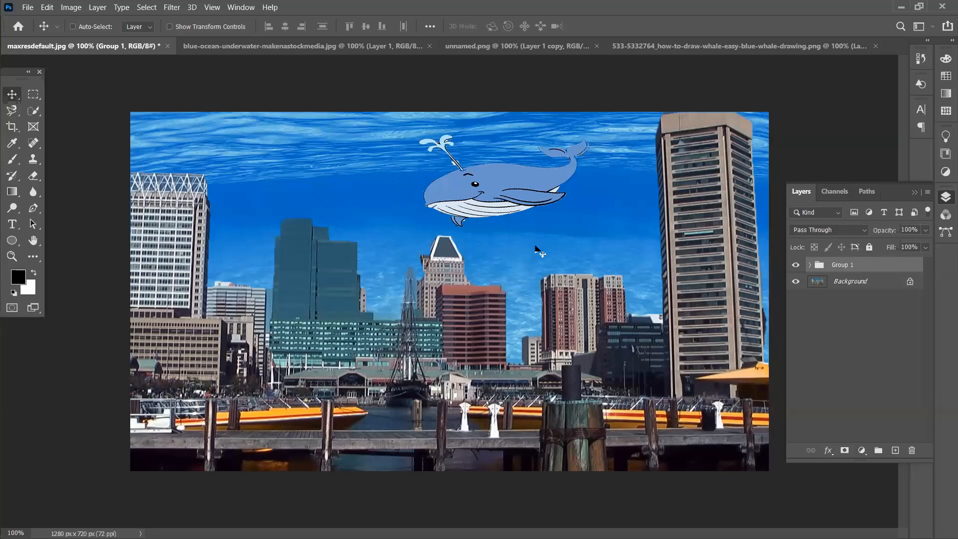
Drag Group 1 up and down with the Move tool to test its placement over the sky
drag(555, 254, 475, 210)
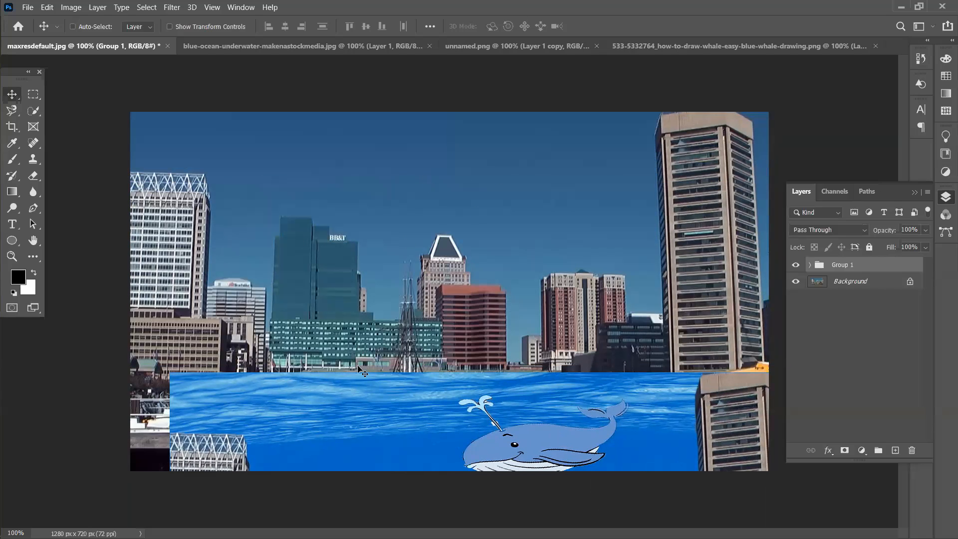
drag(380, 423, 375, 64)
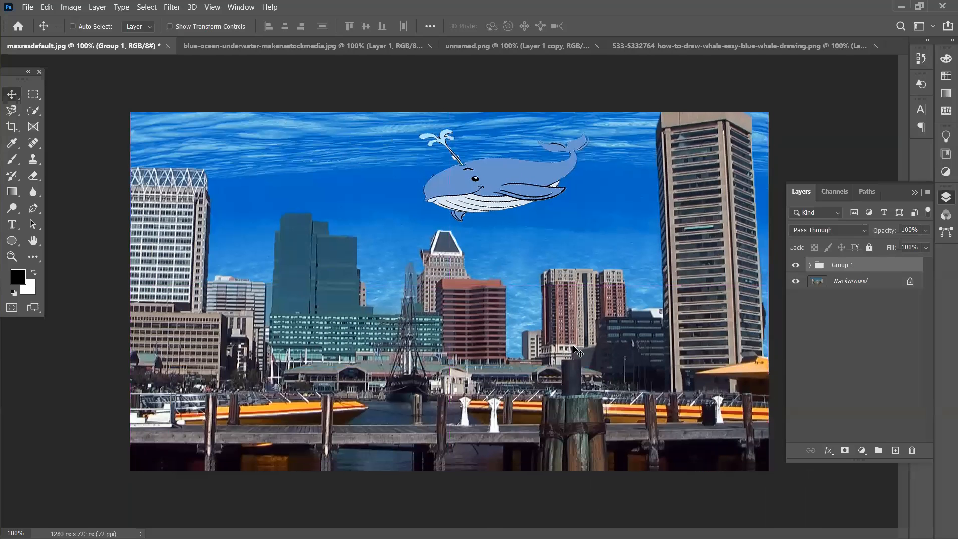
drag(393, 233, 421, 313)
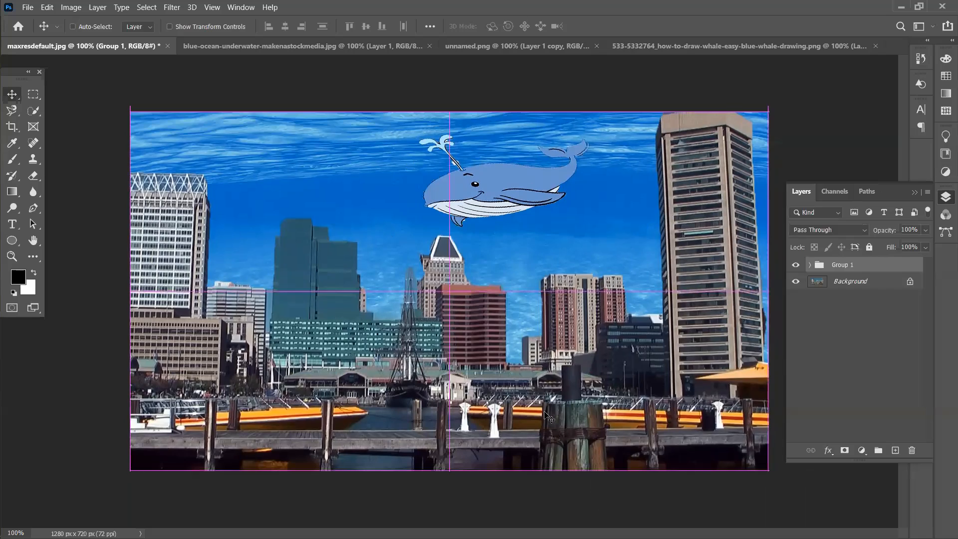
drag(357, 178, 350, 366)
drag(564, 420, 575, 221)
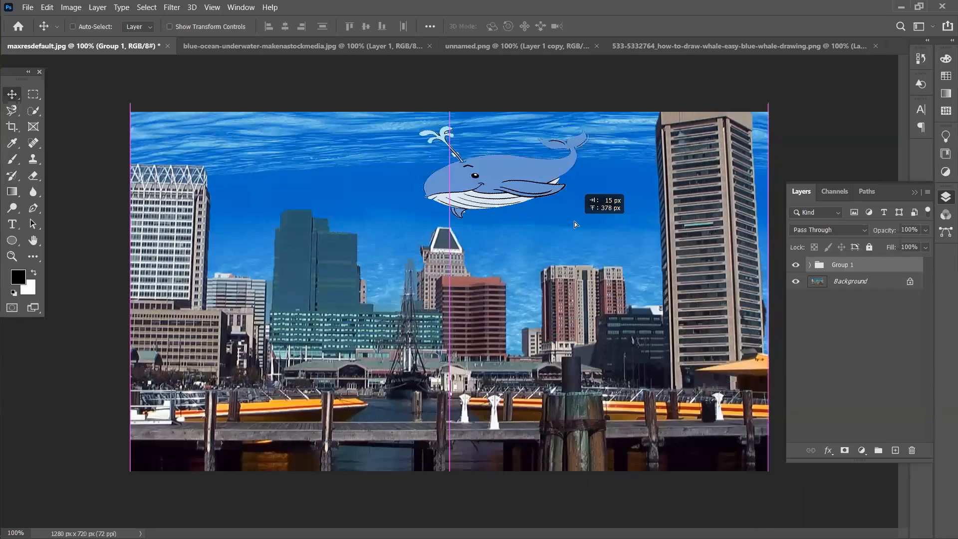
drag(574, 221, 570, 238)
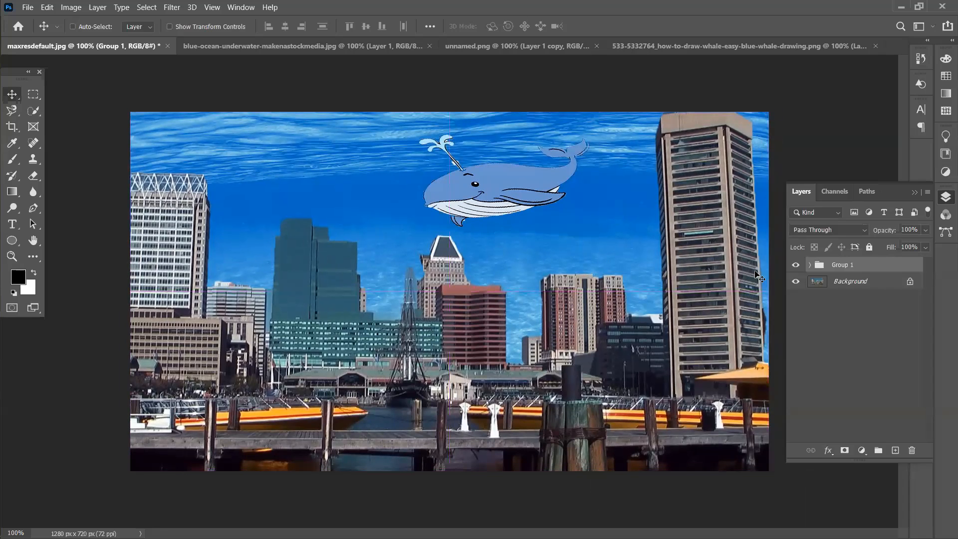
Toggle Group 1's visibility, leave it hidden, and select the Background layer
click(795, 265)
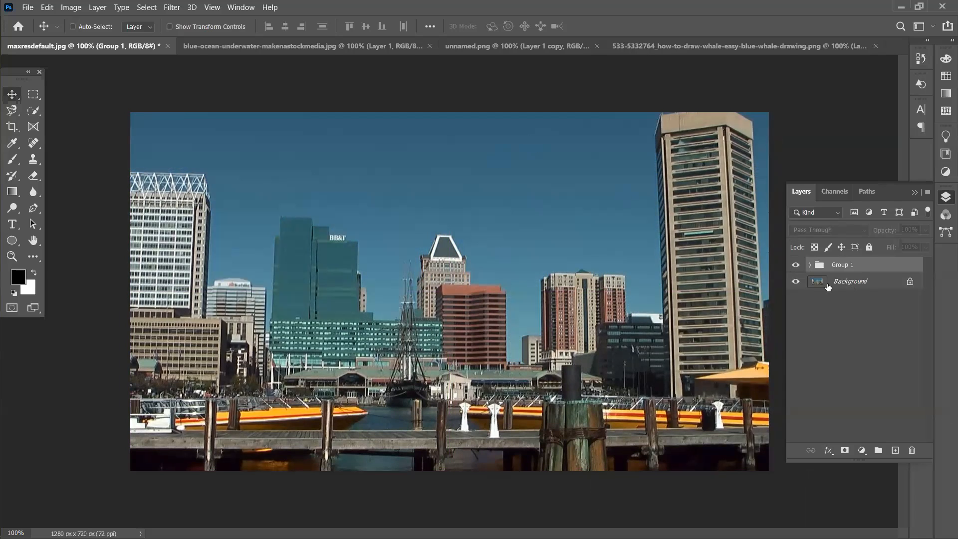
click(795, 265)
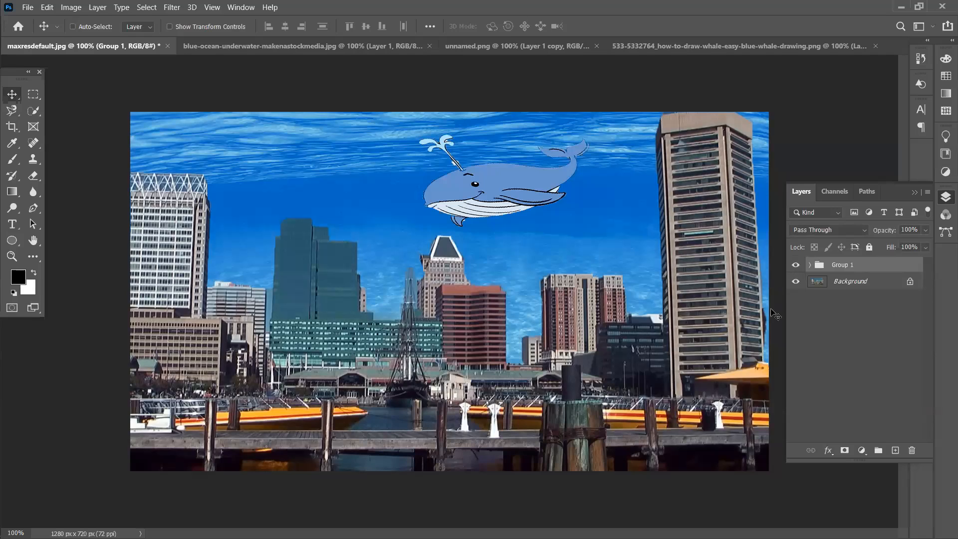
click(796, 265)
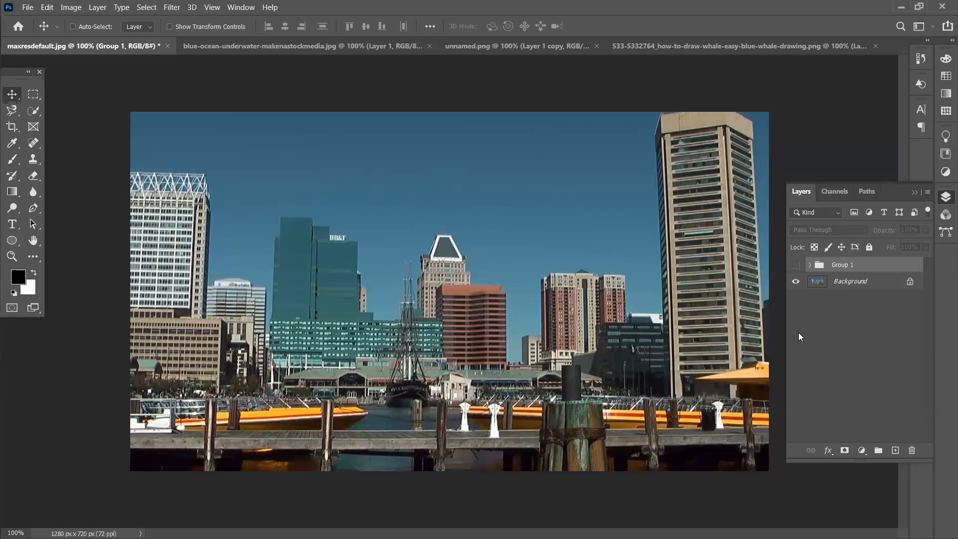
click(870, 292)
Duplicate the Background layer and drag the underwater ocean image into the harbor document as Layer 5
key(ctrl+j)
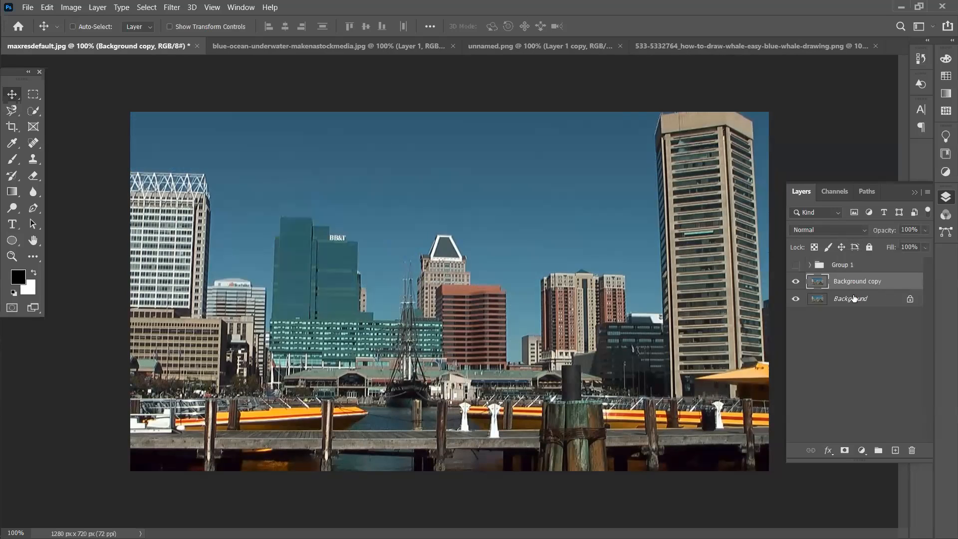
click(358, 52)
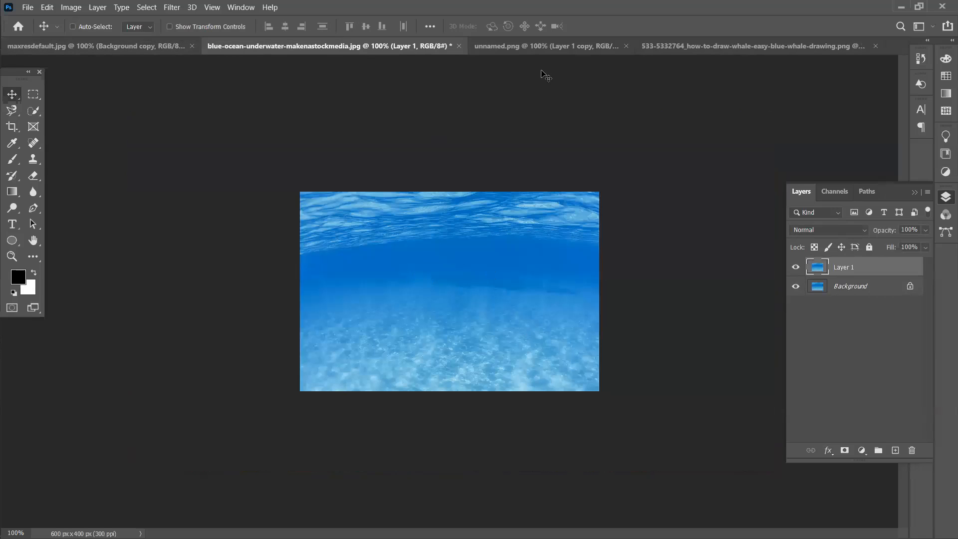
click(540, 45)
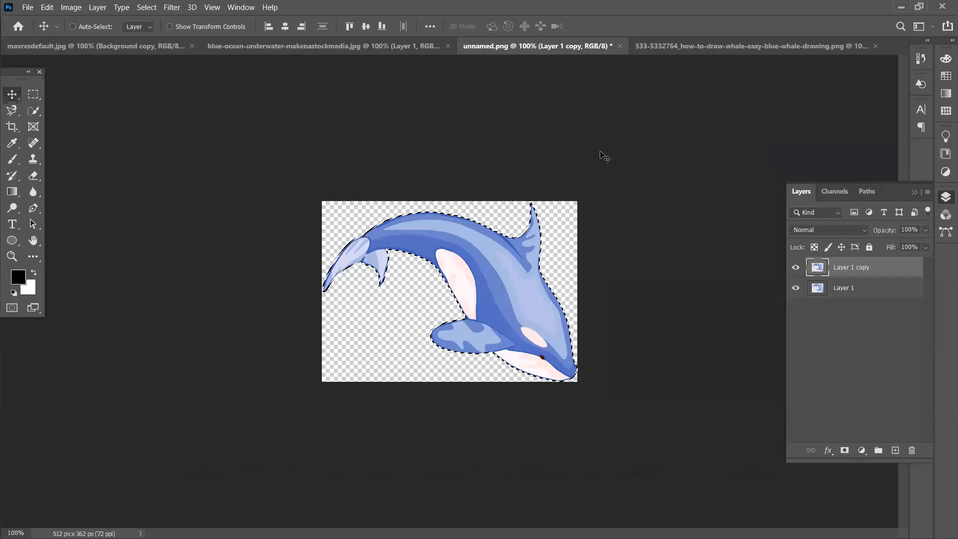
click(657, 46)
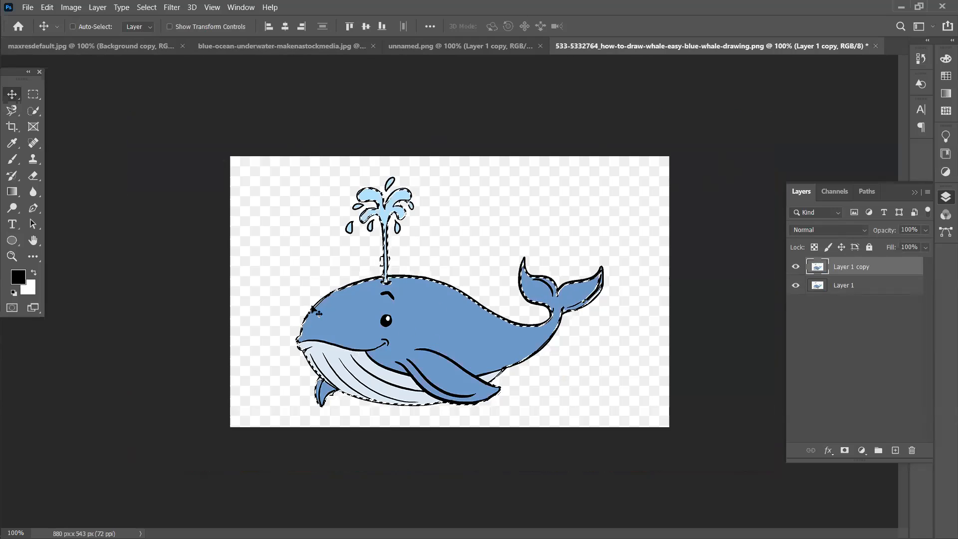
click(474, 46)
click(348, 44)
drag(444, 267, 429, 245)
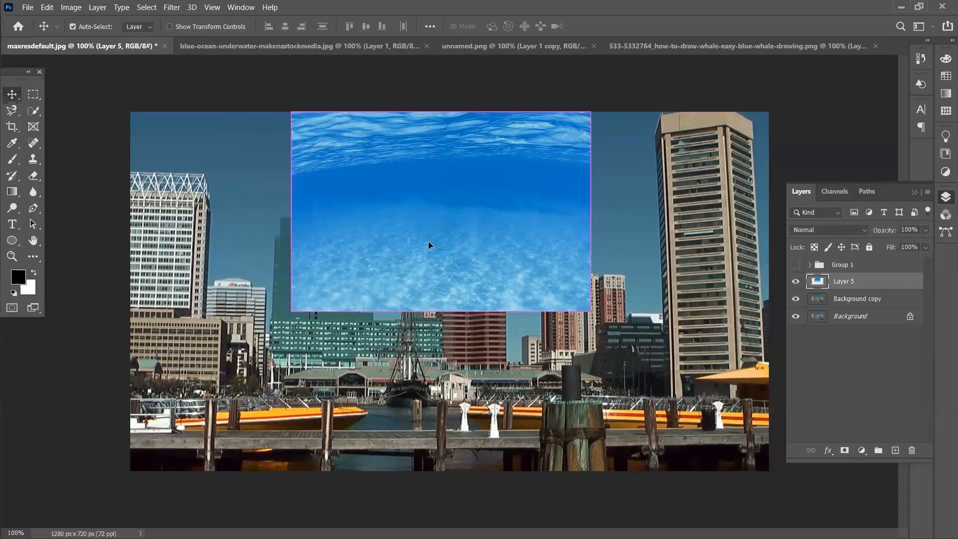
Free Transform Layer 5 across the full canvas width and down to the pier
key(ctrl+t)
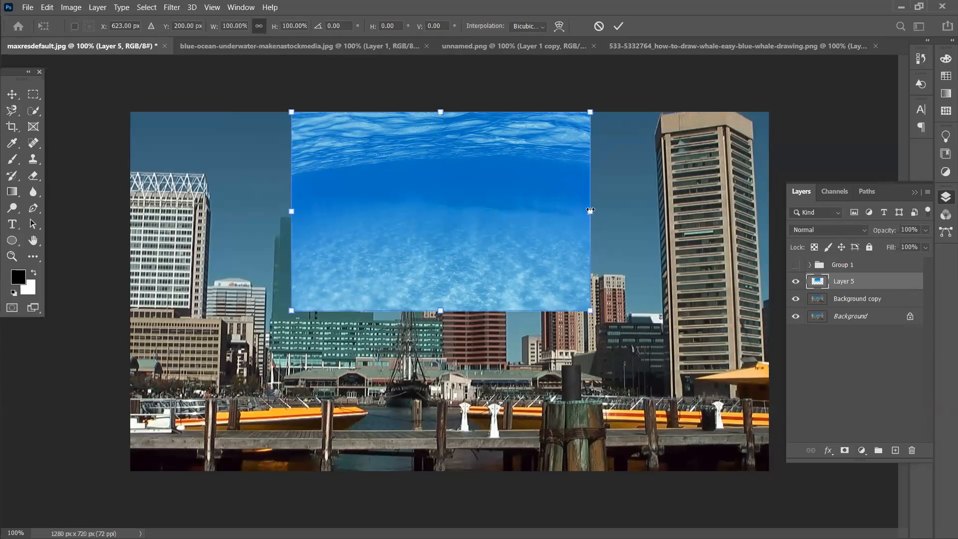
drag(591, 211, 775, 214)
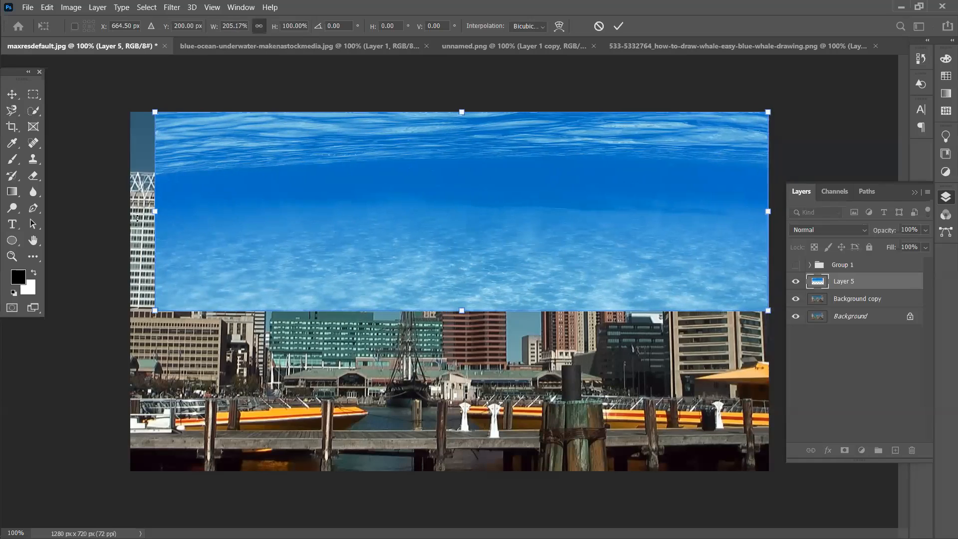
drag(156, 211, 131, 213)
drag(450, 311, 450, 371)
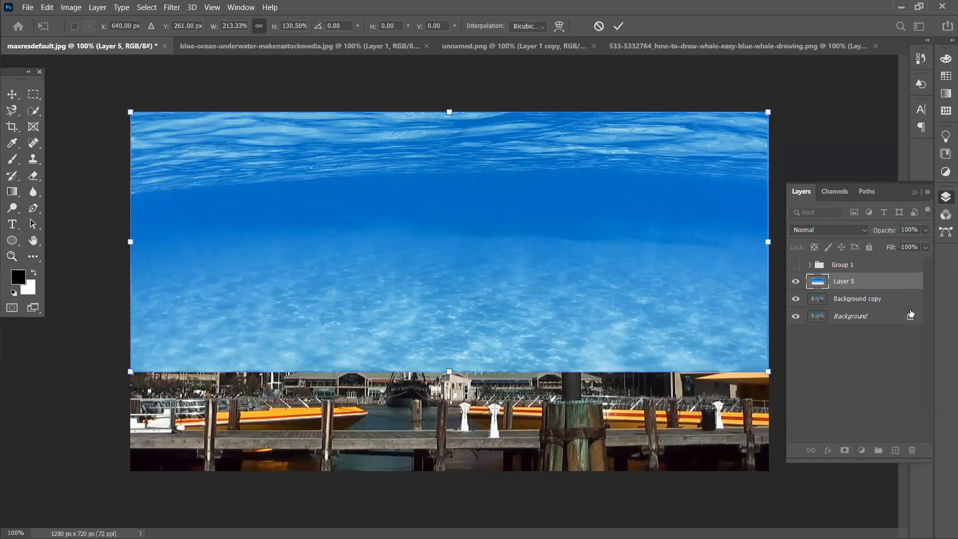
key(Return)
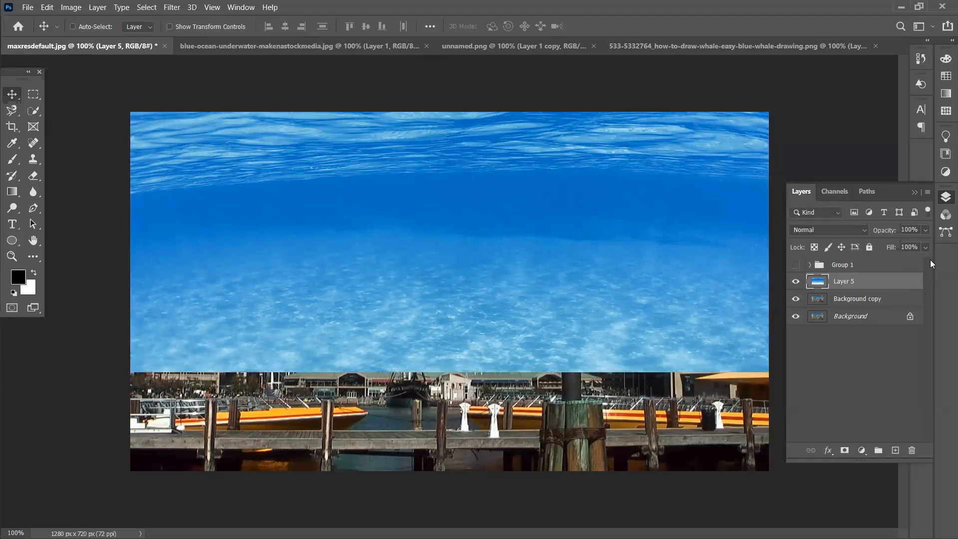
Try Layer 5's opacity at 45%, then return it to 100%
click(925, 246)
drag(896, 245, 891, 245)
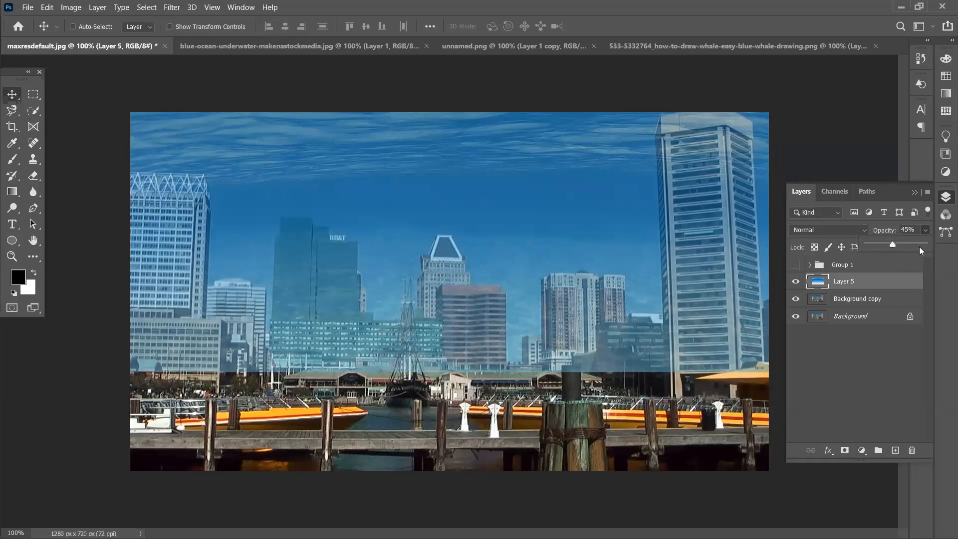
drag(930, 244, 932, 245)
Select the ocean Layer 5 and add a layer mask to it
click(876, 339)
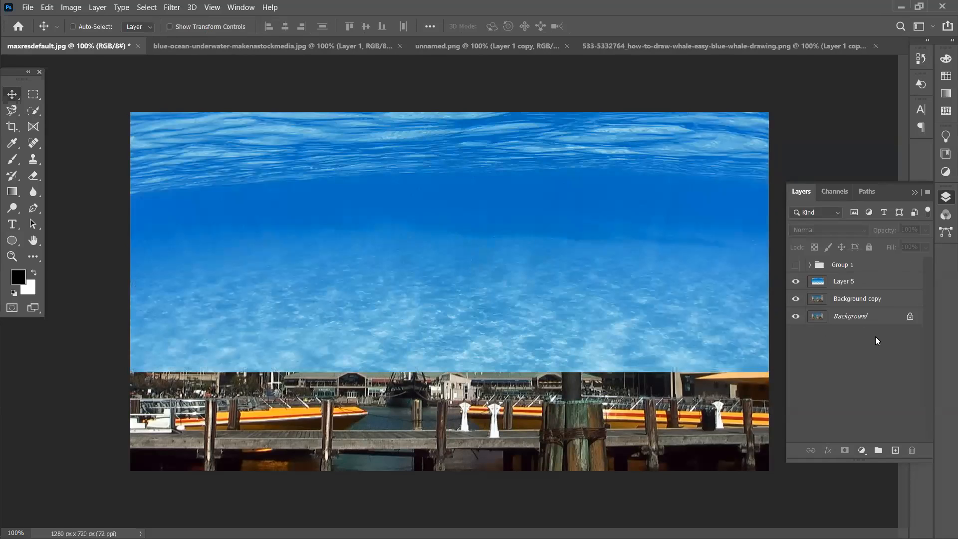
click(868, 281)
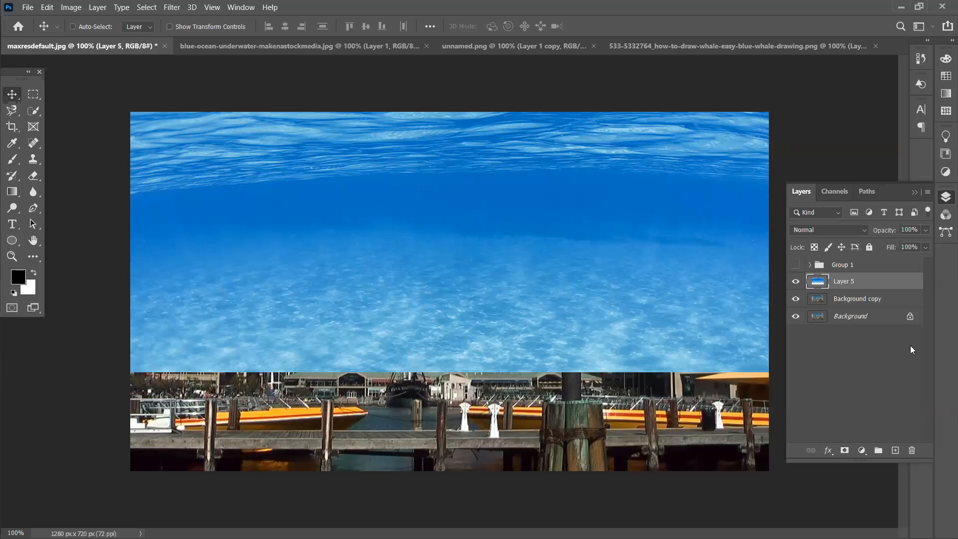
click(844, 450)
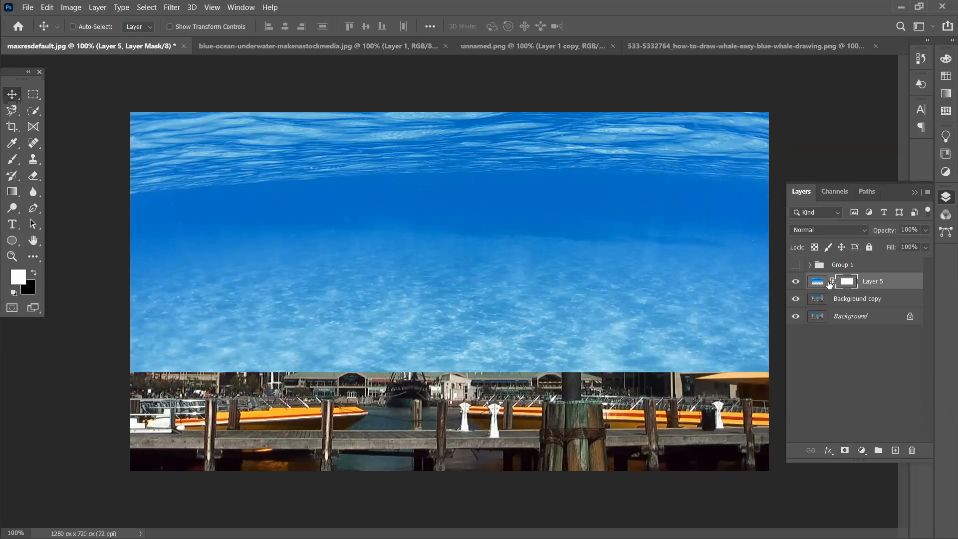
Try the Paint Bucket tool, then return to the Move tool and delete Layer 5
click(15, 181)
click(19, 194)
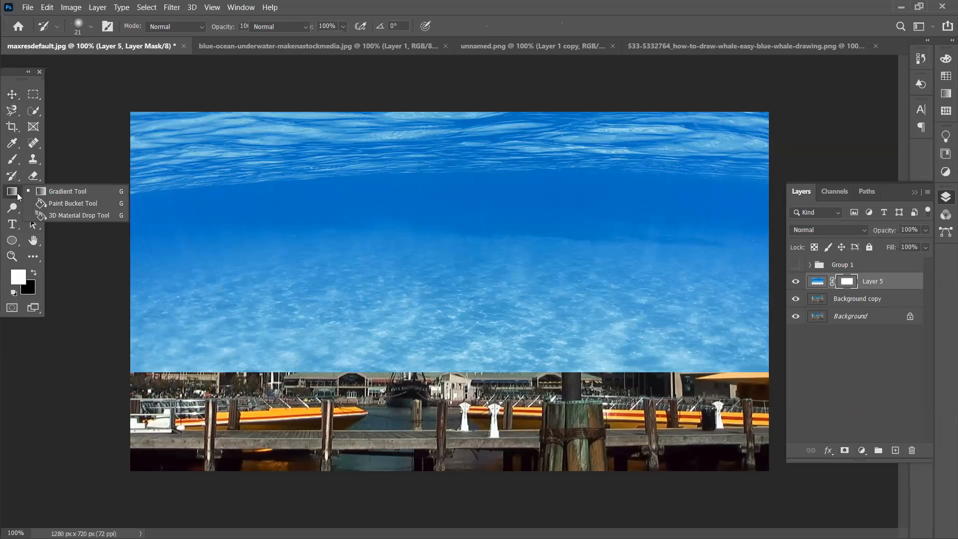
click(86, 207)
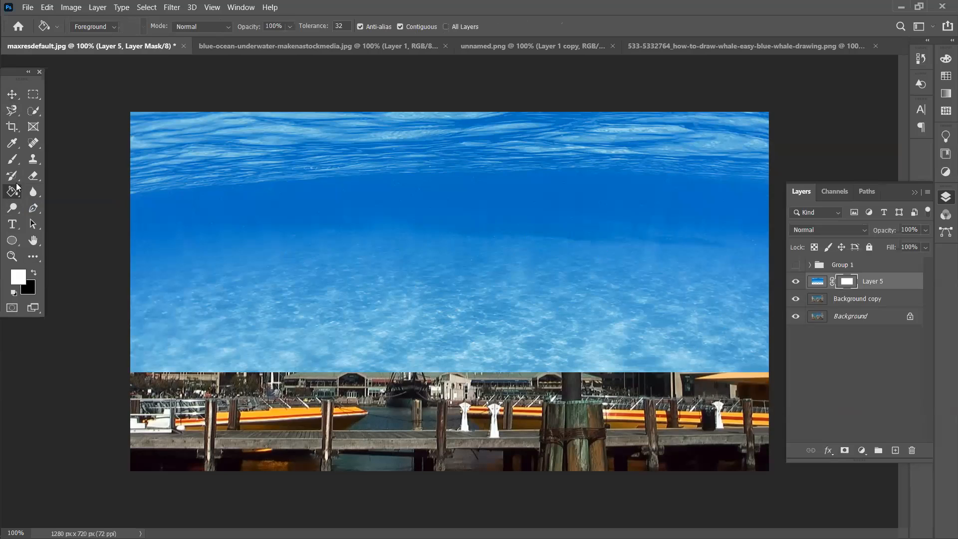
click(12, 94)
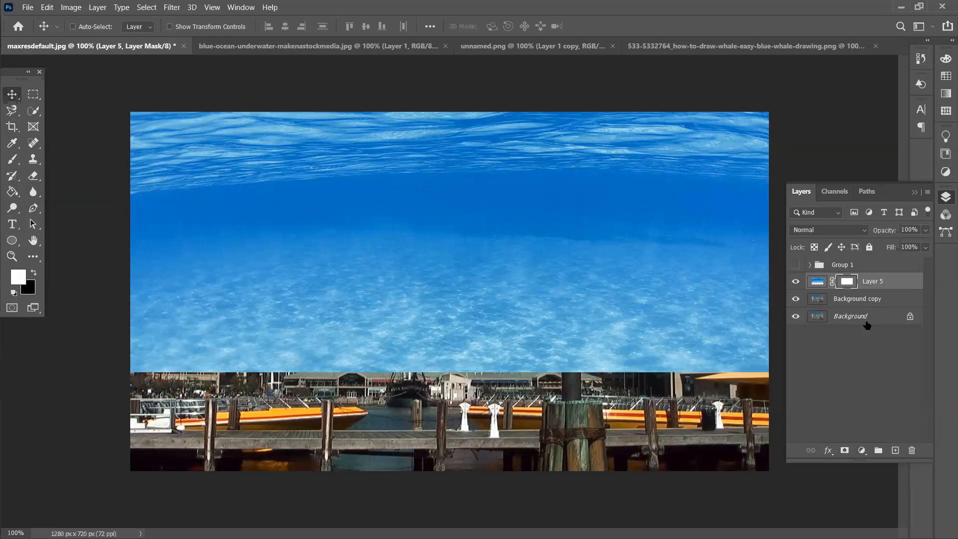
key(Delete)
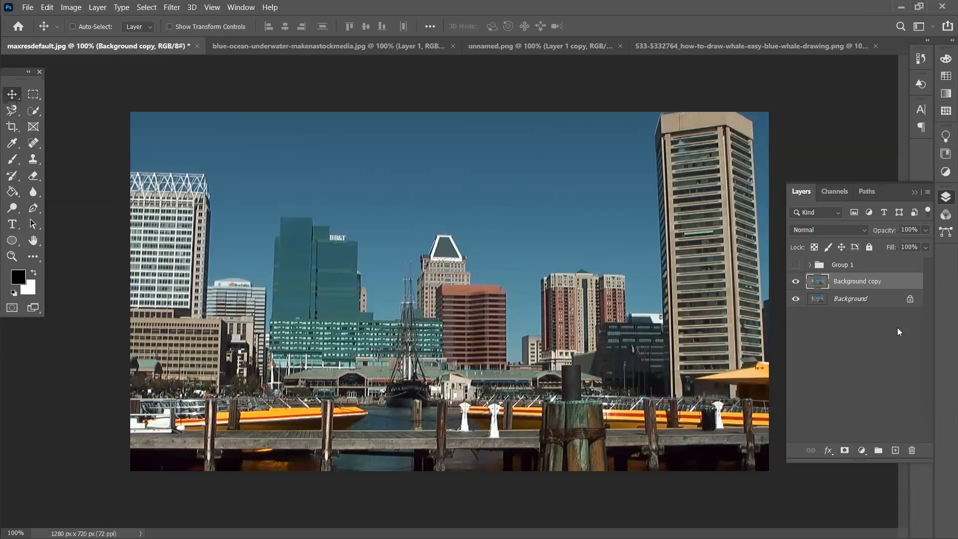
Remove a stray Background copy 2 and drag the ocean layer back into the city document
key(ctrl+j)
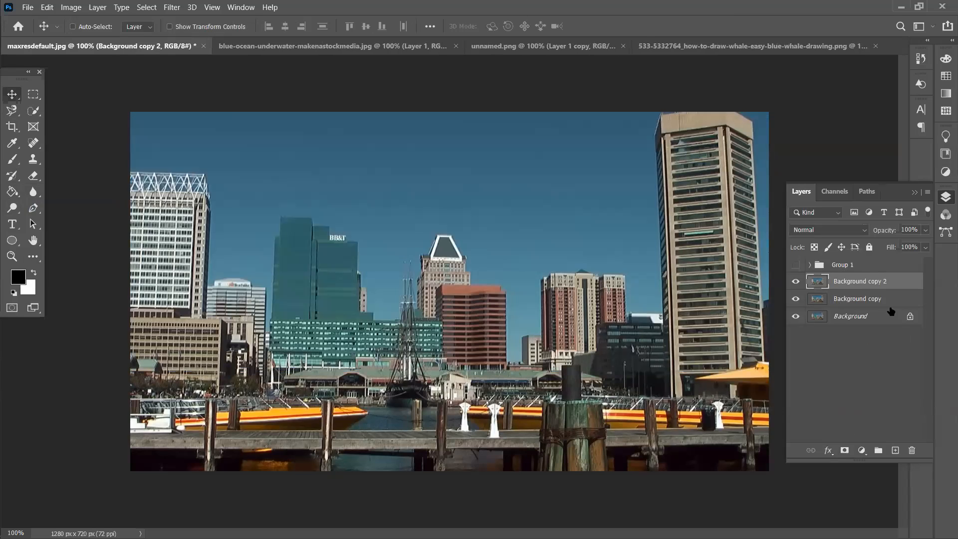
click(911, 450)
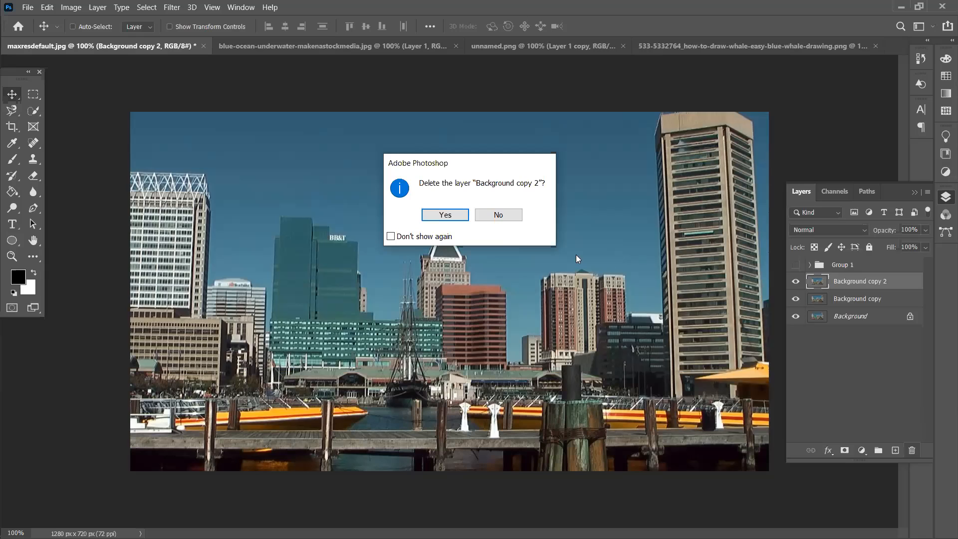
click(457, 218)
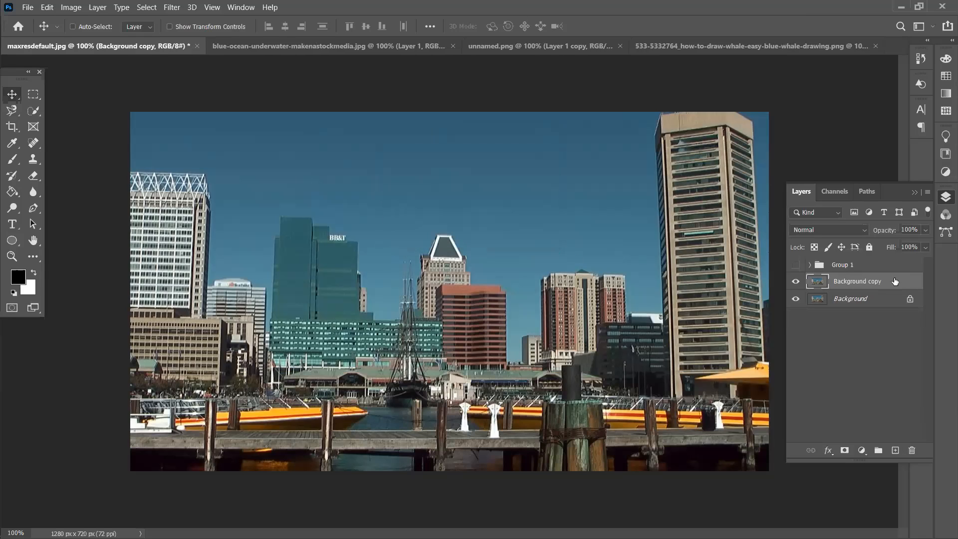
click(384, 45)
drag(207, 88, 162, 52)
drag(370, 147, 402, 231)
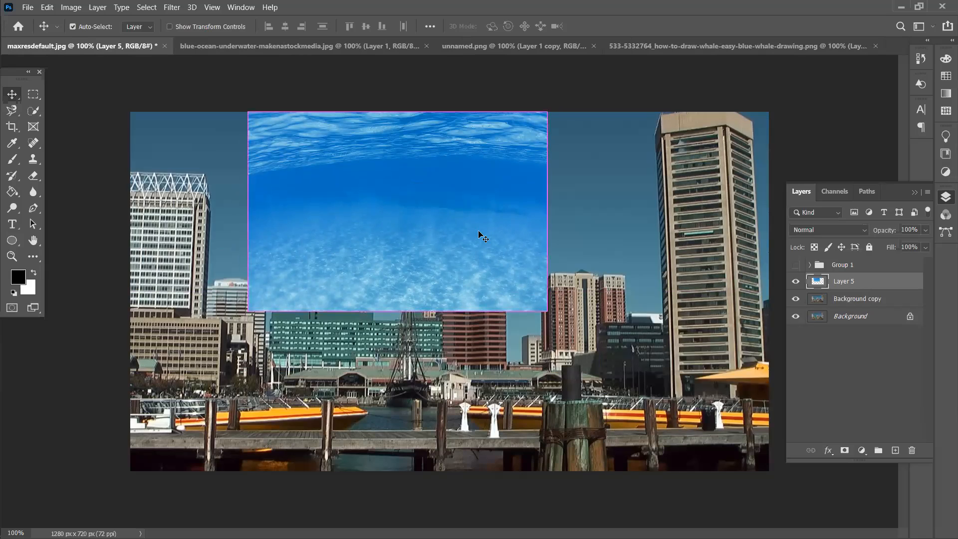
Stretch the ocean layer edge to edge and over the buildings, then add a hide-all mask
key(ctrl+t)
drag(545, 211, 768, 214)
drag(248, 211, 130, 213)
drag(450, 328, 452, 379)
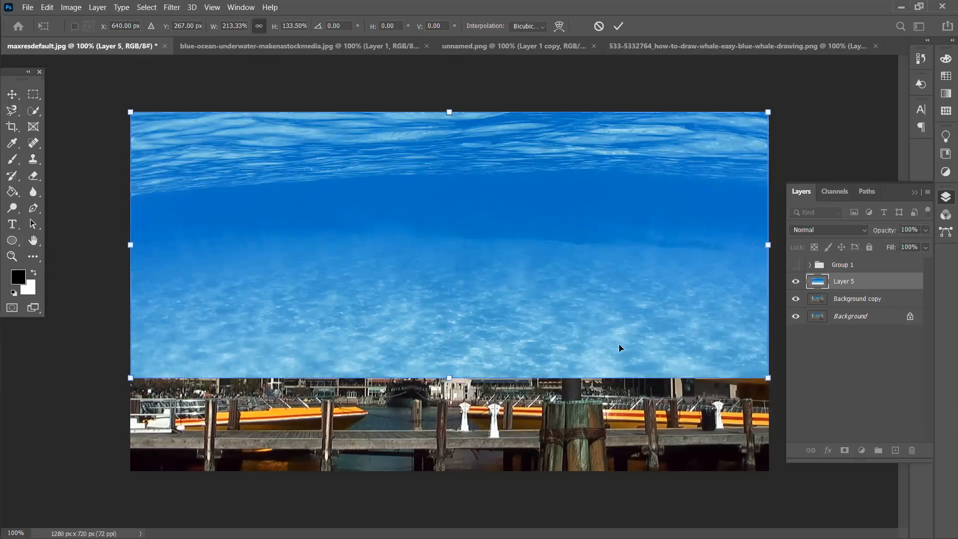
key(Return)
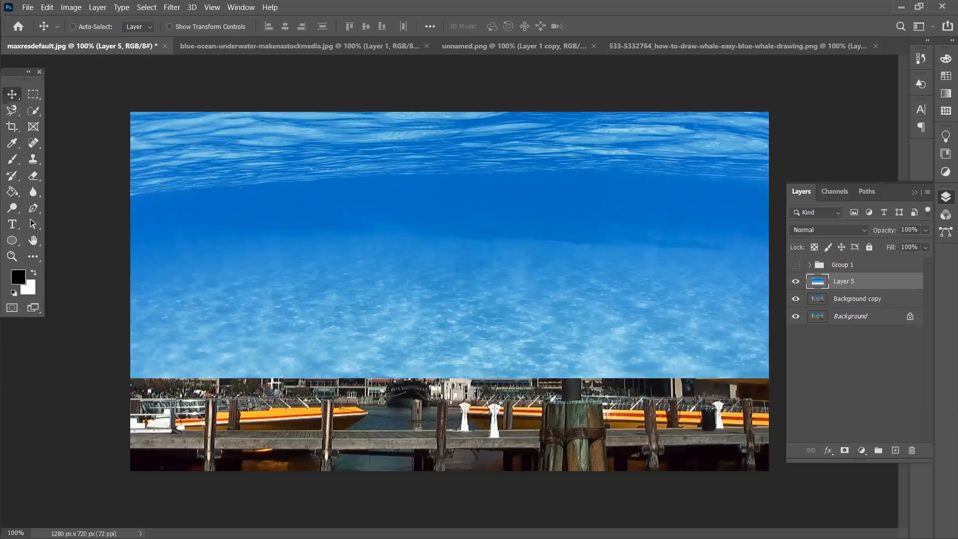
alt+click(844, 450)
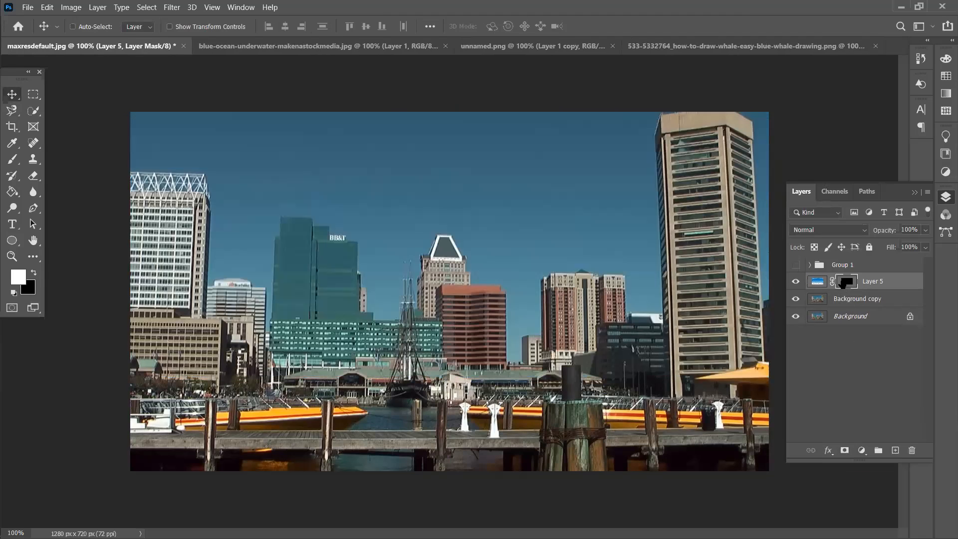
click(845, 300)
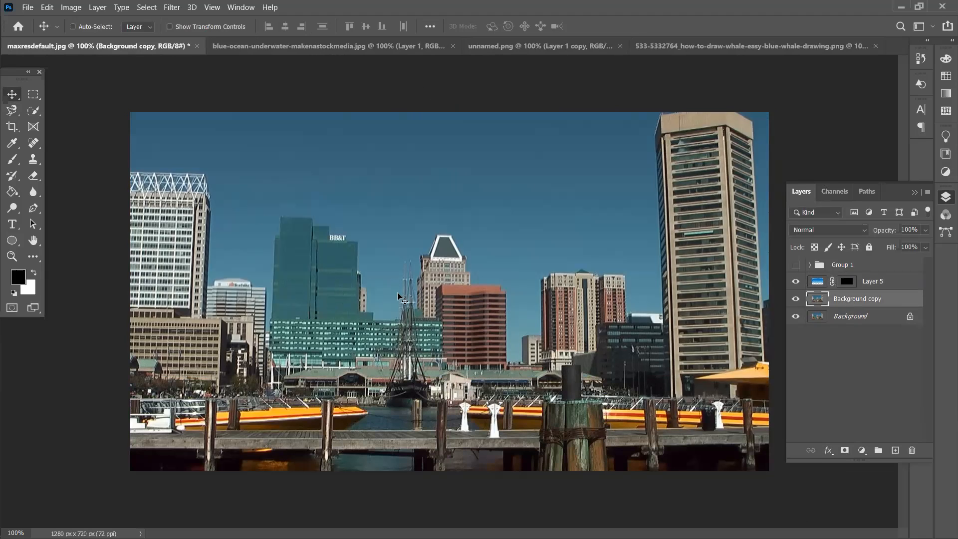
Quick-select the buildings, dock, waterfront, boats and pier on the Background copy layer
click(30, 110)
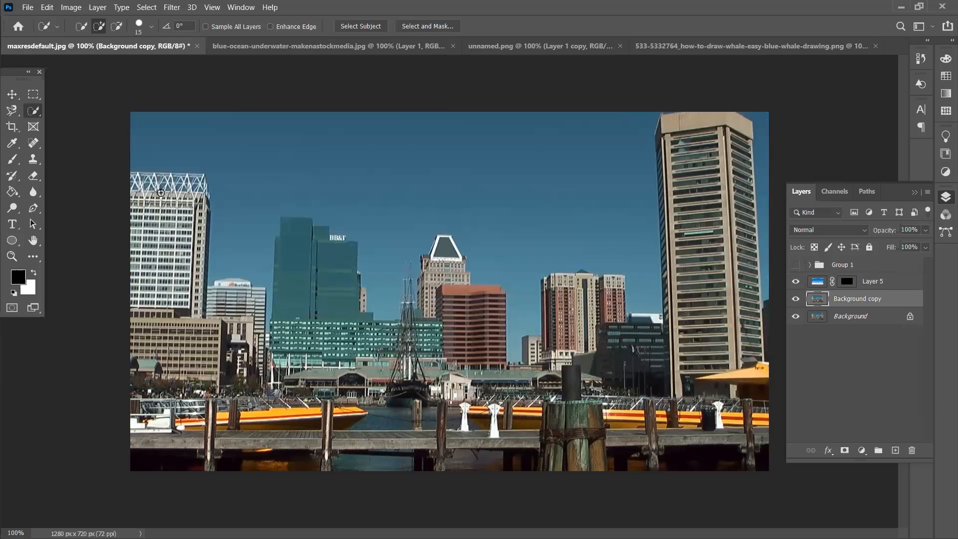
mouse_move(131, 175)
mouse_down()
mouse_move(169, 190)
mouse_move(210, 280)
mouse_up()
mouse_move(719, 338)
mouse_down()
mouse_move(671, 180)
mouse_move(708, 388)
mouse_move(692, 452)
mouse_move(743, 452)
mouse_move(756, 417)
mouse_up()
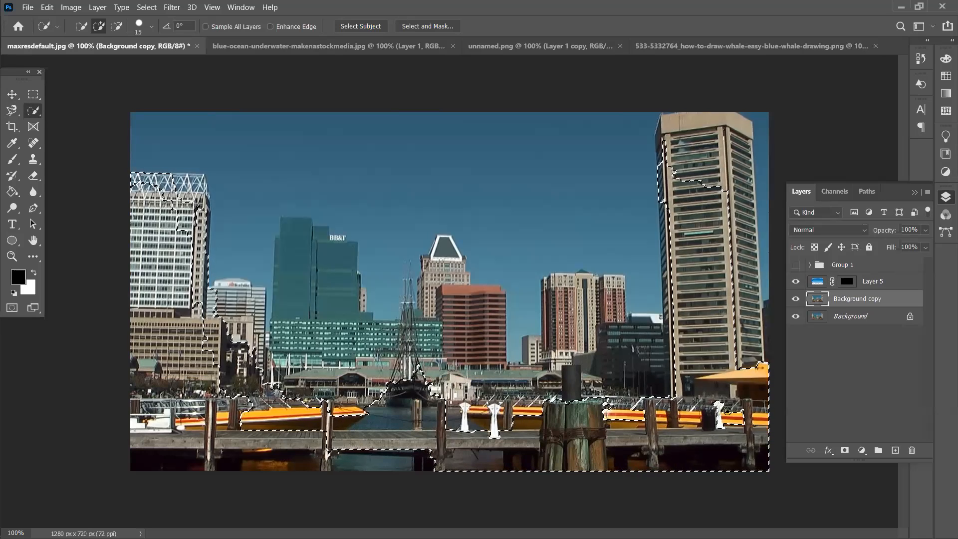
mouse_move(501, 303)
mouse_down()
mouse_move(472, 352)
mouse_move(446, 357)
mouse_move(441, 394)
mouse_up()
key(bracketright)
key(bracketright)
key(bracketright)
key(bracketright)
key(bracketright)
key(bracketright)
key(bracketright)
key(bracketright)
key(bracketright)
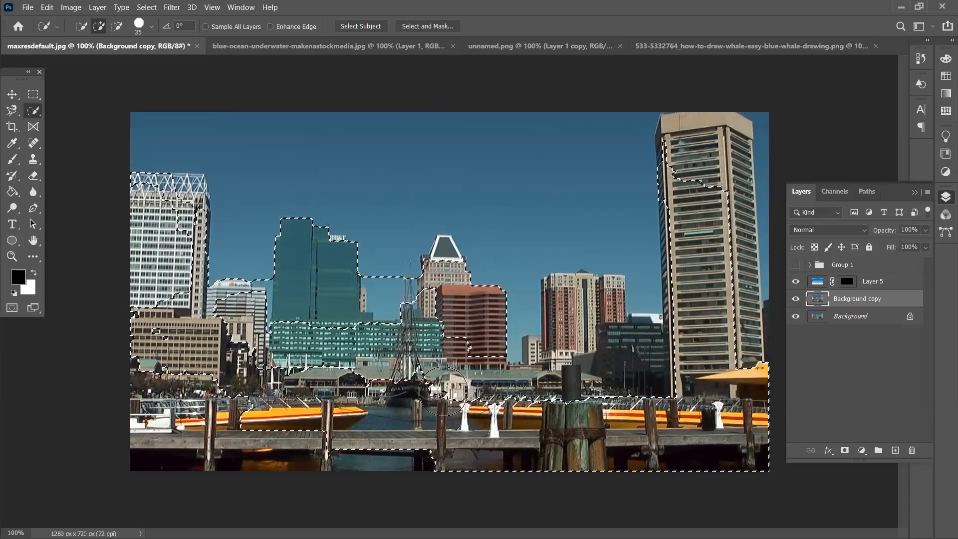
mouse_move(168, 410)
mouse_down()
mouse_move(278, 466)
mouse_move(430, 394)
mouse_up()
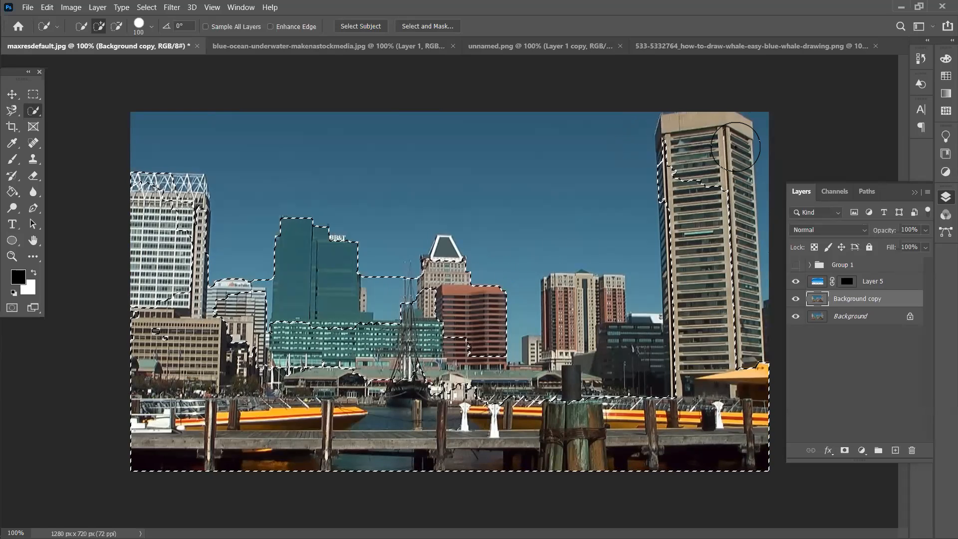
drag(407, 255, 445, 231)
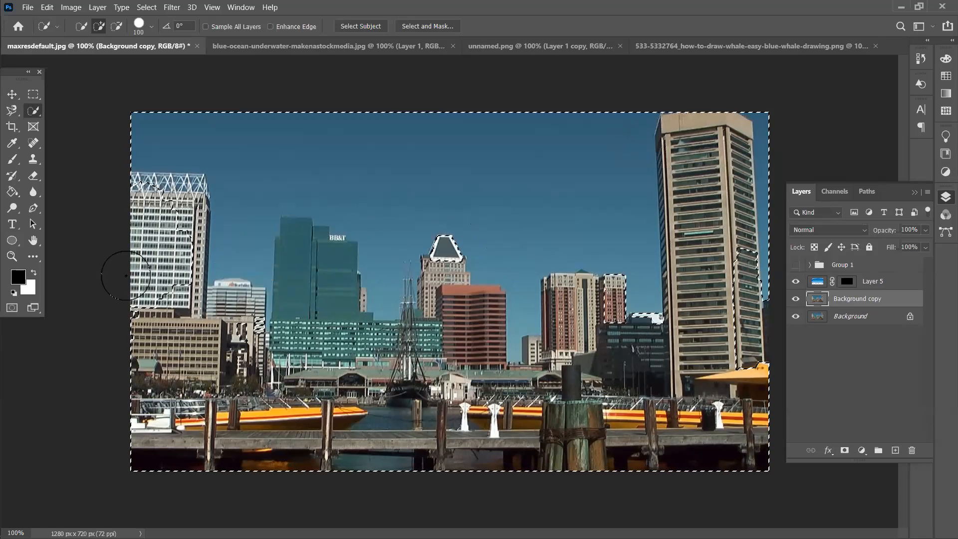
mouse_move(245, 169)
mouse_down()
mouse_move(306, 207)
mouse_move(380, 229)
mouse_move(332, 159)
mouse_move(171, 140)
mouse_move(294, 145)
mouse_move(506, 201)
mouse_up()
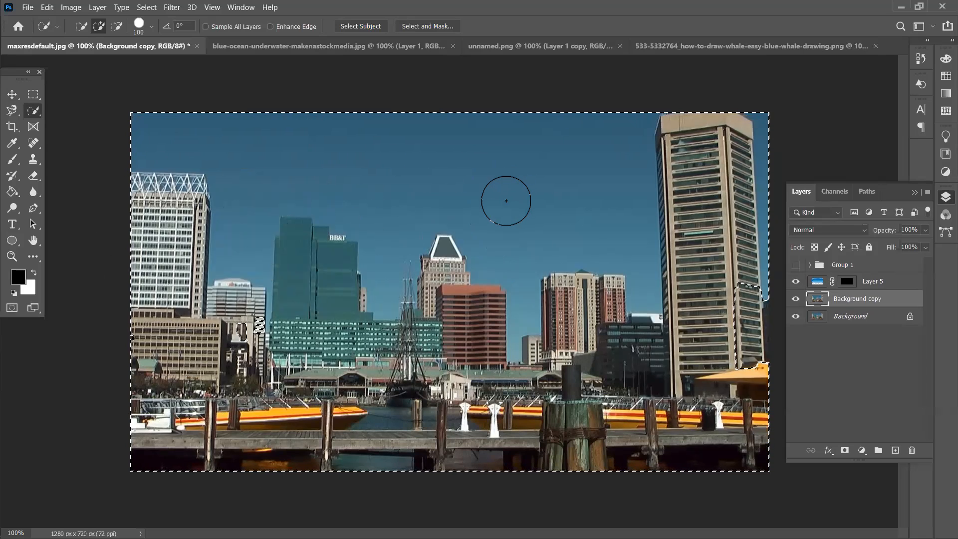
With a size-45 brush, subtract the sky right of the tower, undoing the last over-removal
key(bracketleft)
key(bracketleft)
key(bracketleft)
key(bracketleft)
key(bracketleft)
key(bracketleft)
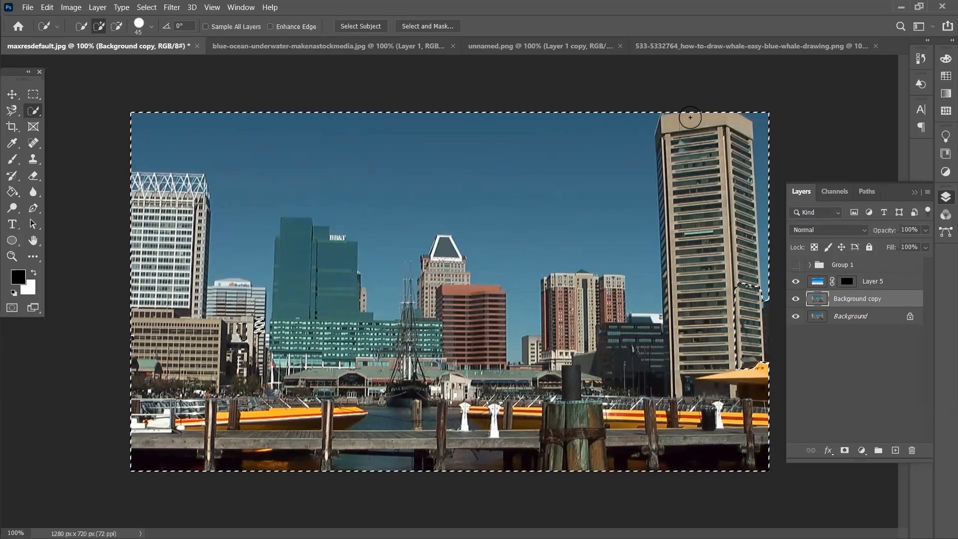
alt+click(755, 125)
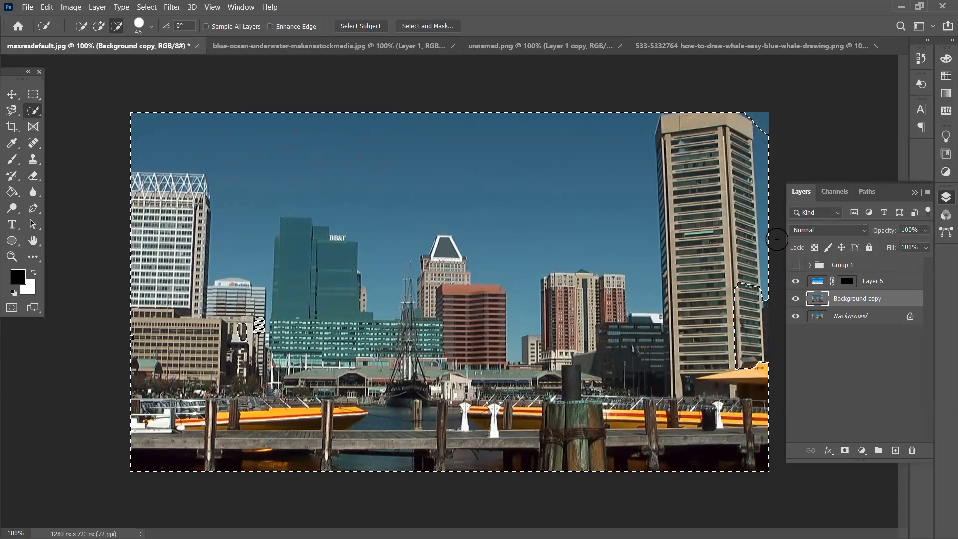
alt+click(770, 194)
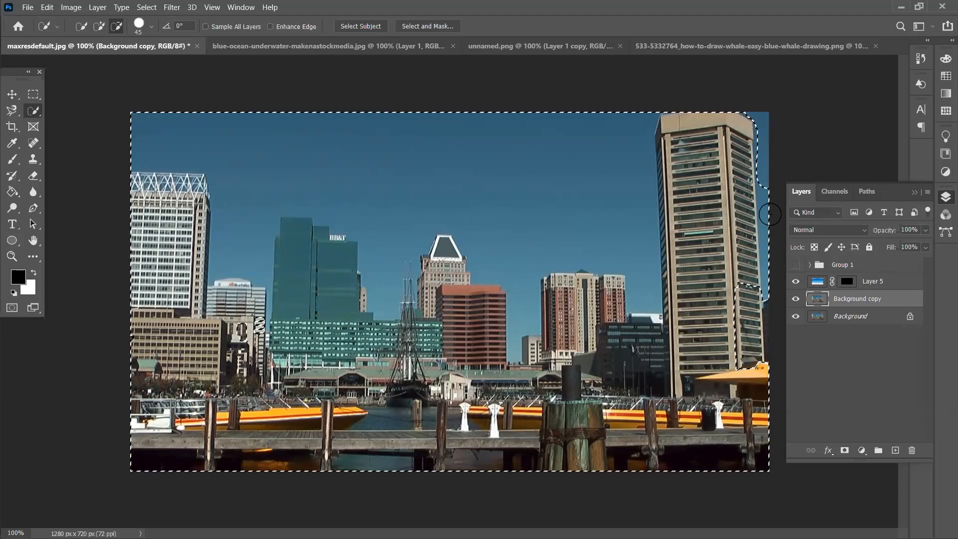
alt+click(767, 252)
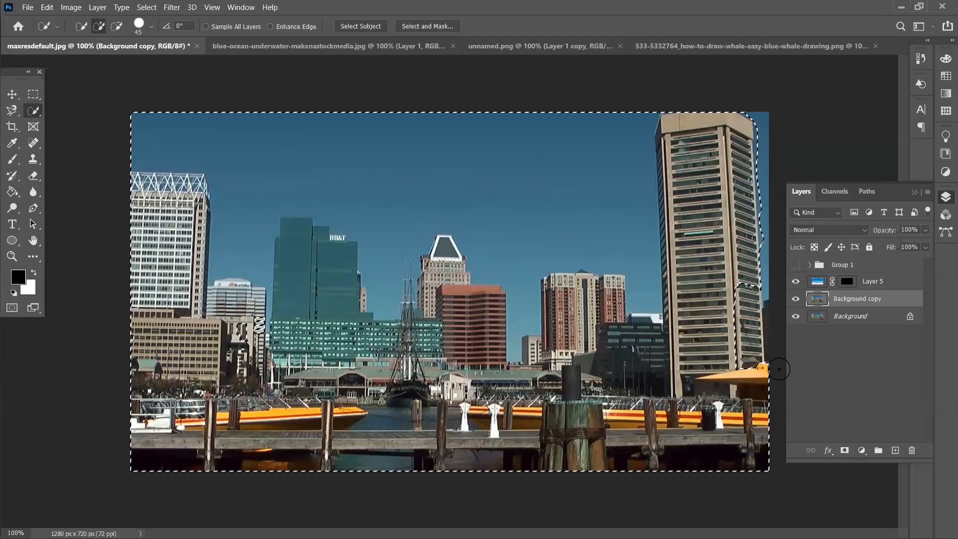
key(ctrl+z)
With Quick Selection in subtract mode and a smaller brush, remove the sky around the BB&T tower and ship
alt+click(775, 215)
mouse_move(643, 128)
mouse_down()
mouse_move(648, 304)
mouse_move(644, 265)
mouse_move(626, 261)
mouse_move(552, 262)
mouse_move(532, 271)
mouse_move(524, 314)
mouse_up()
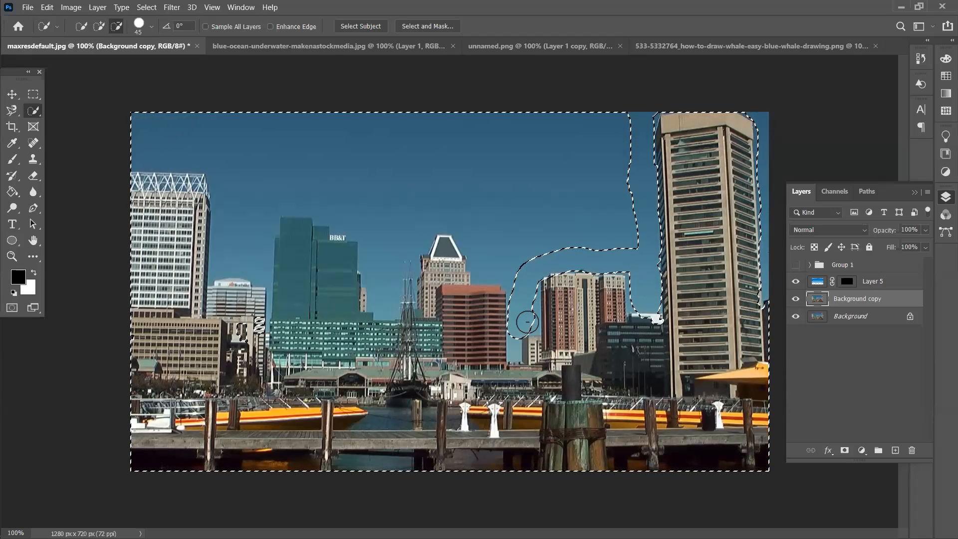
drag(529, 305, 532, 330)
key(bracketleft)
key(bracketleft)
key(bracketleft)
key(bracketleft)
key(bracketleft)
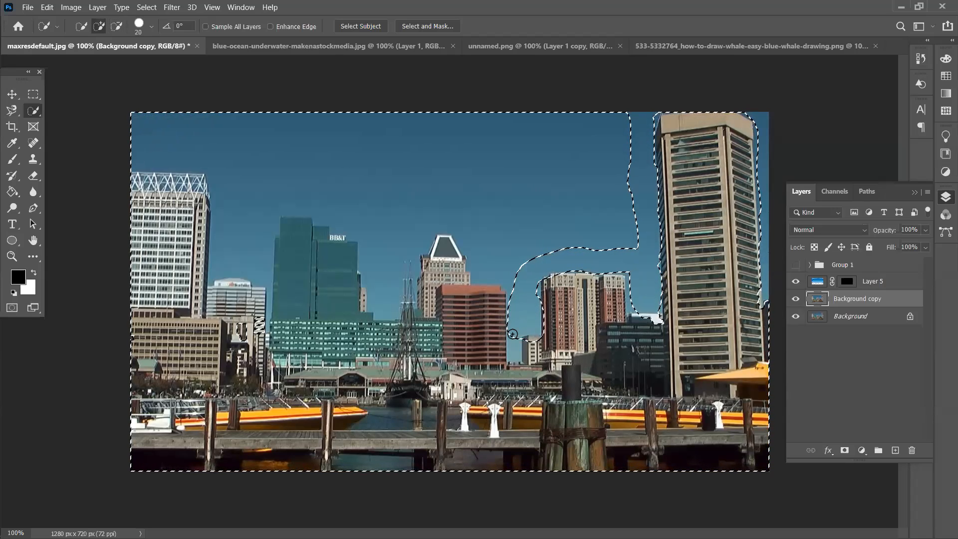
key(alt)
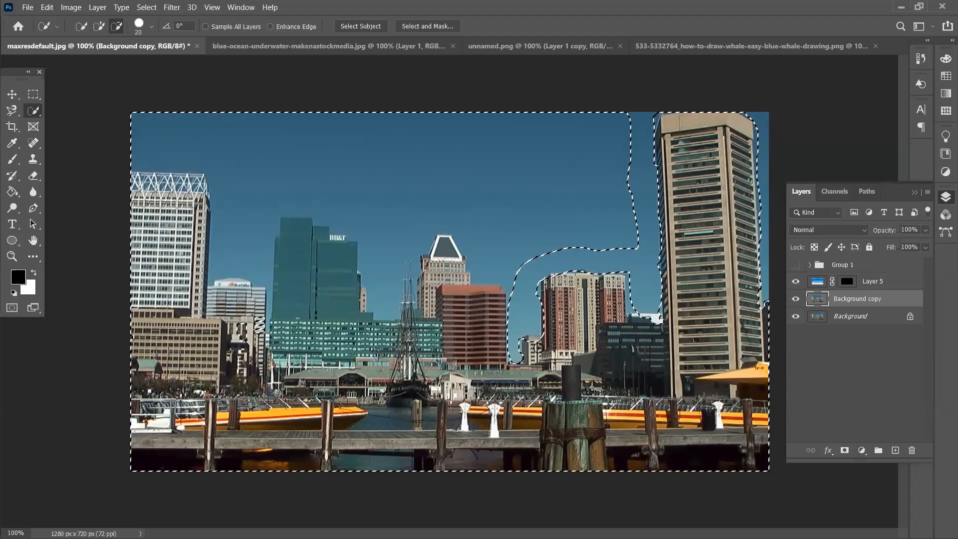
key(alt)
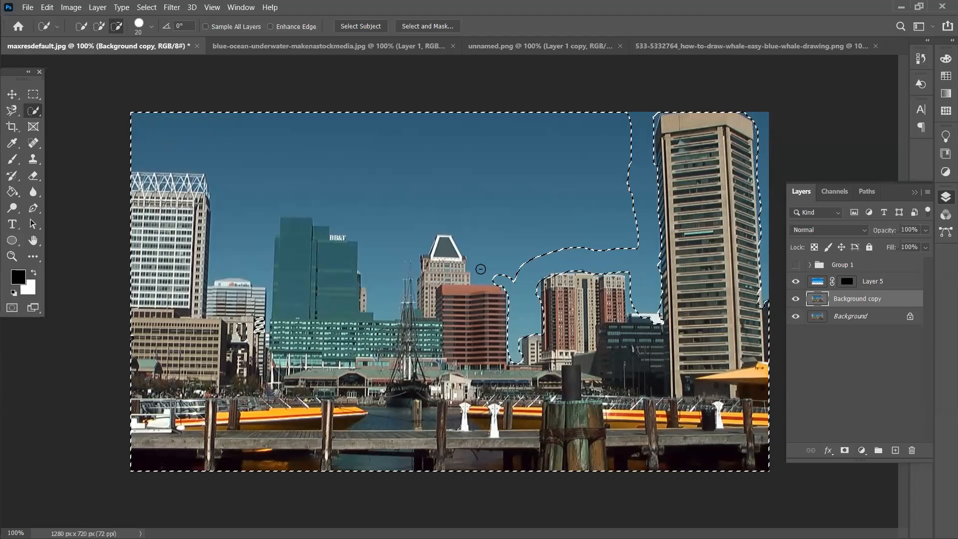
drag(470, 257, 443, 223)
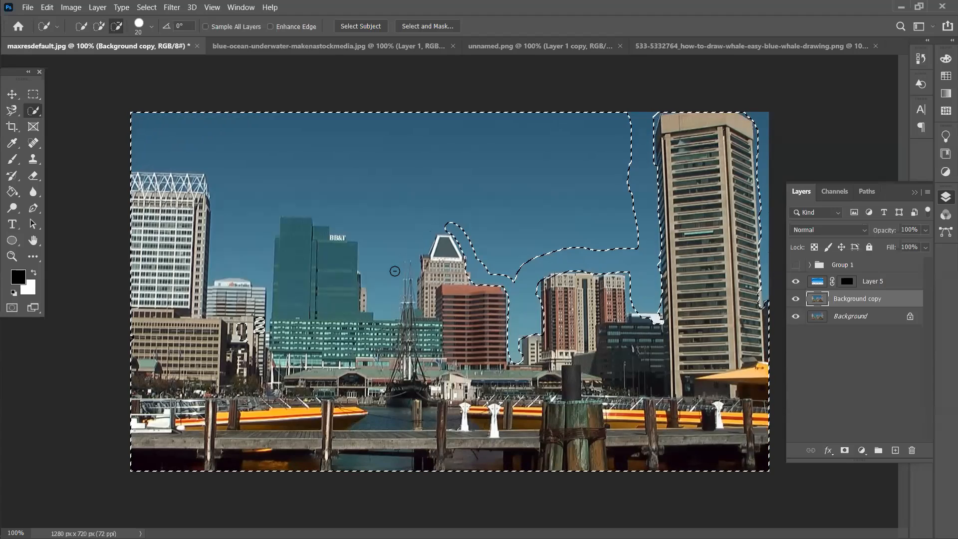
mouse_move(378, 314)
mouse_down()
mouse_move(361, 236)
mouse_move(299, 210)
mouse_move(276, 210)
mouse_move(267, 279)
mouse_up()
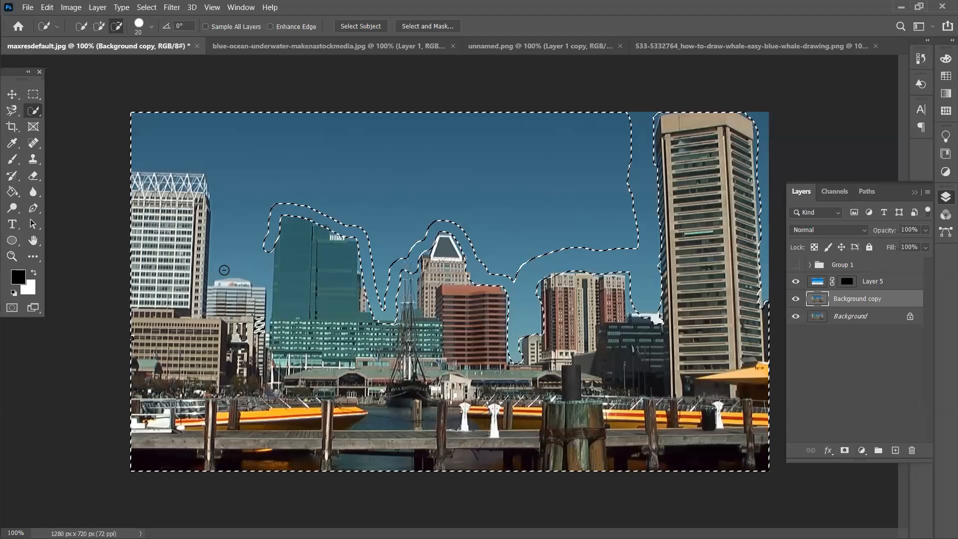
mouse_move(213, 277)
mouse_down()
mouse_move(215, 179)
mouse_move(202, 166)
mouse_move(138, 165)
mouse_up()
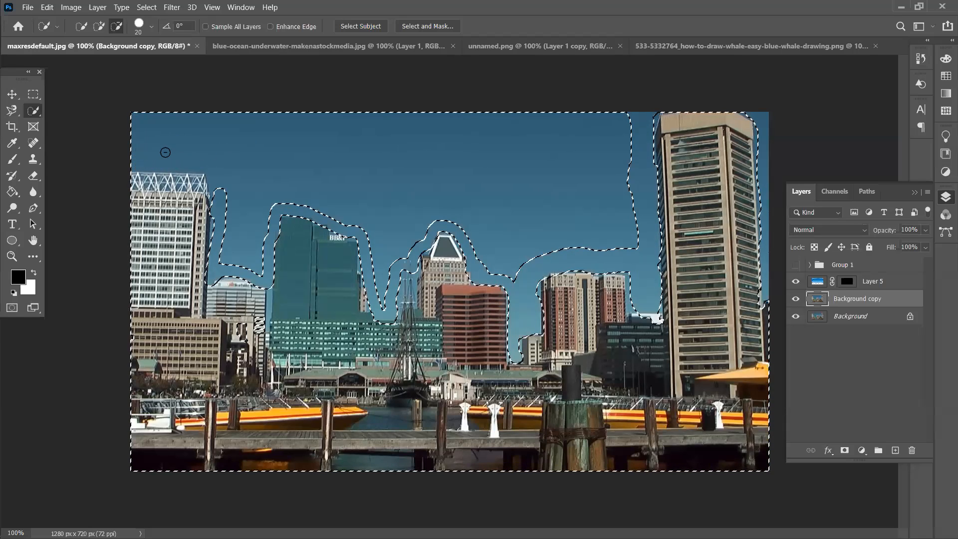
With a larger brush, subtract the leftover sky pockets and tidy the lower-left building edge
key(bracketright)
key(bracketright)
key(bracketright)
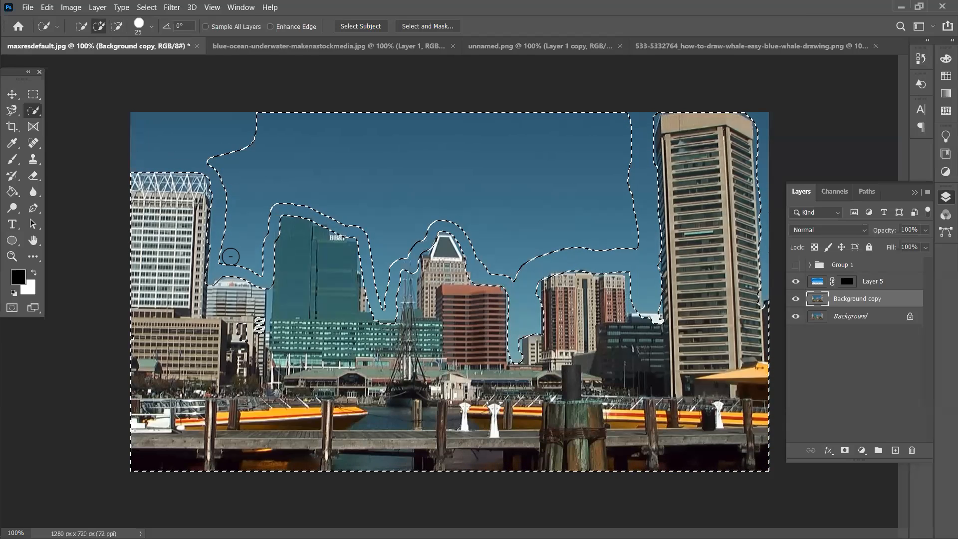
mouse_move(230, 251)
mouse_down()
mouse_move(257, 269)
mouse_move(258, 224)
mouse_move(247, 246)
mouse_move(221, 161)
mouse_up()
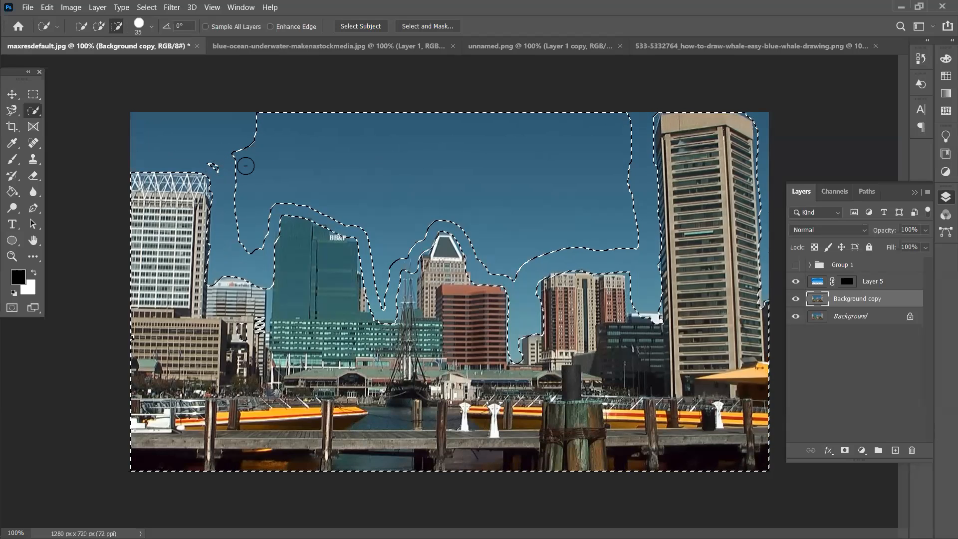
mouse_move(600, 121)
mouse_down()
mouse_move(605, 156)
mouse_move(628, 135)
mouse_move(624, 214)
mouse_move(637, 247)
mouse_move(499, 269)
mouse_move(460, 224)
mouse_move(439, 223)
mouse_move(392, 264)
mouse_move(387, 300)
mouse_move(364, 227)
mouse_move(340, 208)
mouse_move(287, 194)
mouse_move(260, 207)
mouse_move(261, 223)
mouse_move(253, 185)
mouse_move(249, 197)
mouse_move(269, 178)
mouse_move(258, 167)
mouse_move(250, 185)
mouse_move(253, 143)
mouse_up()
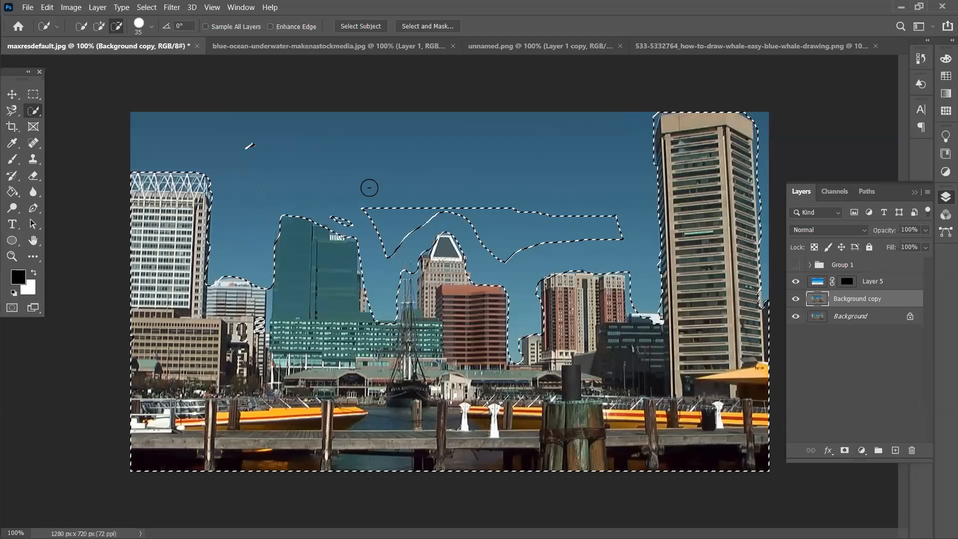
mouse_move(388, 249)
mouse_down()
mouse_move(353, 213)
mouse_move(338, 212)
mouse_move(378, 209)
mouse_move(393, 240)
mouse_move(426, 219)
mouse_move(509, 219)
mouse_move(531, 233)
mouse_move(501, 254)
mouse_move(482, 225)
mouse_move(547, 232)
mouse_move(502, 242)
mouse_move(533, 240)
mouse_move(591, 224)
mouse_move(586, 210)
mouse_move(594, 237)
mouse_move(615, 235)
mouse_move(624, 246)
mouse_move(573, 224)
mouse_move(399, 205)
mouse_move(430, 215)
mouse_move(399, 207)
mouse_move(465, 211)
mouse_up()
mouse_move(267, 313)
mouse_down()
mouse_move(242, 339)
mouse_move(248, 322)
mouse_move(223, 338)
mouse_move(269, 311)
mouse_move(285, 352)
mouse_move(267, 334)
mouse_up()
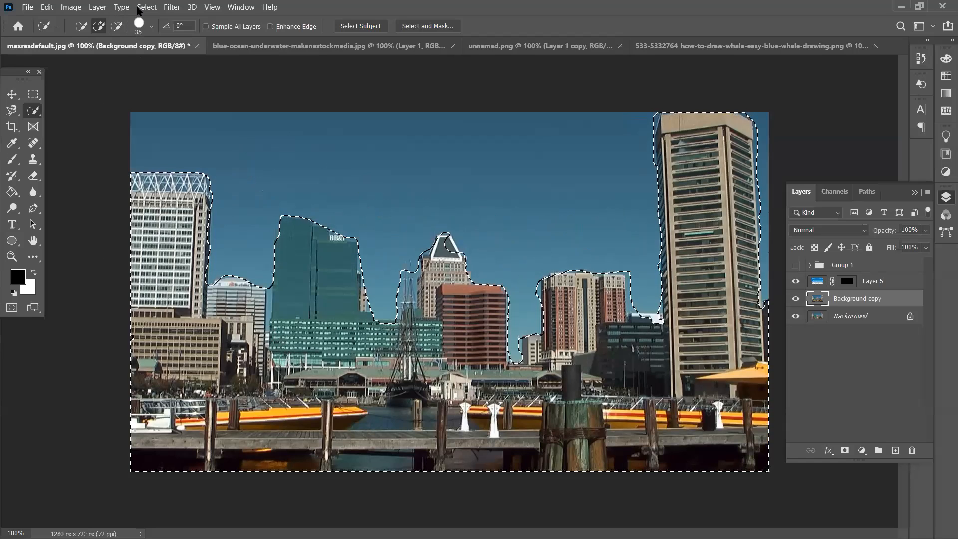
Contract the selection by 1 pixel, then invert it to select the sky
click(144, 8)
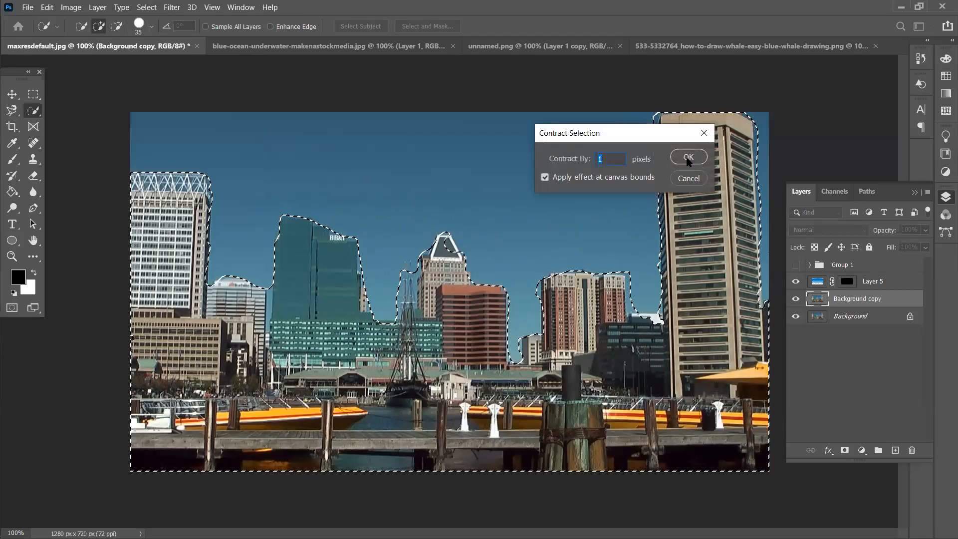
click(688, 157)
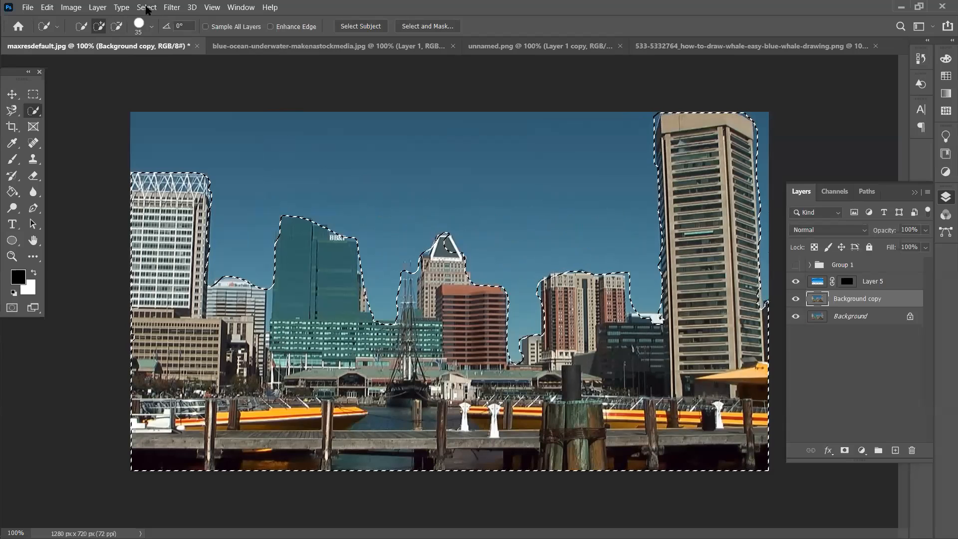
click(147, 8)
click(159, 54)
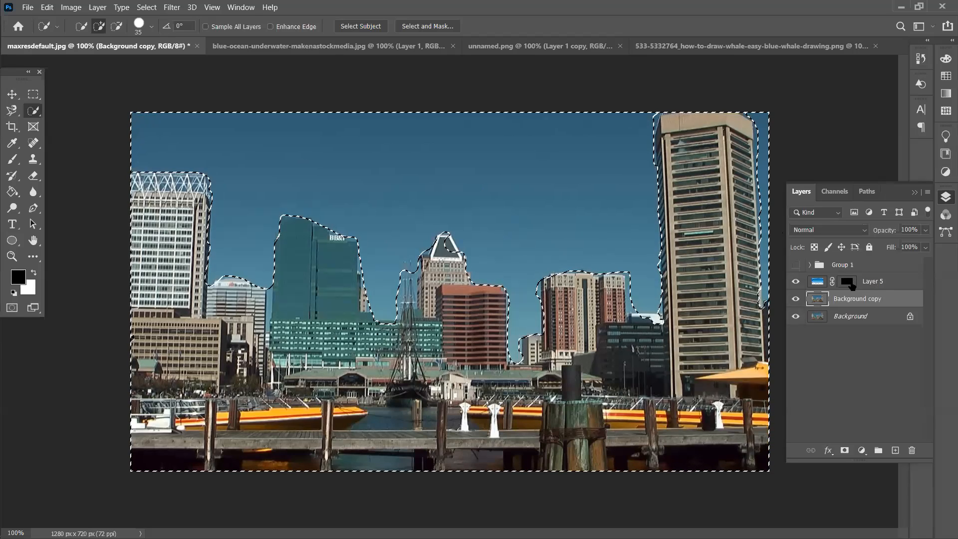
Paint Layer 5's mask with the brush over the selected sky to reveal the ocean, then deselect
click(848, 283)
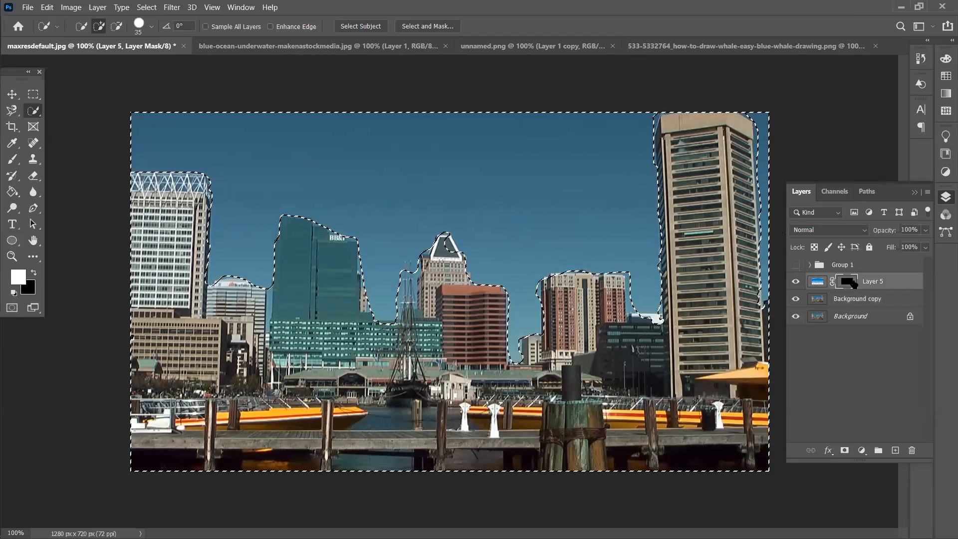
click(13, 159)
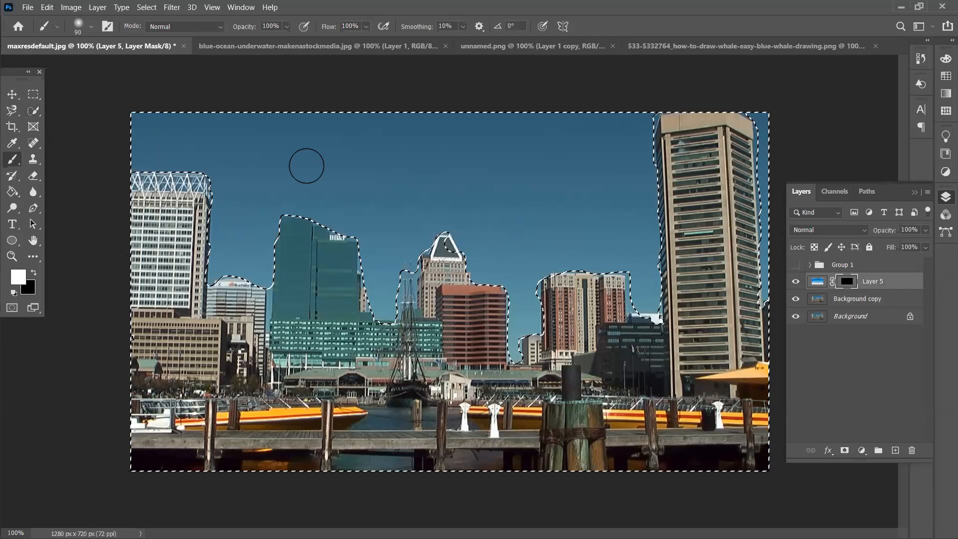
mouse_move(203, 167)
mouse_down()
mouse_move(339, 167)
mouse_move(209, 132)
mouse_move(304, 154)
mouse_up()
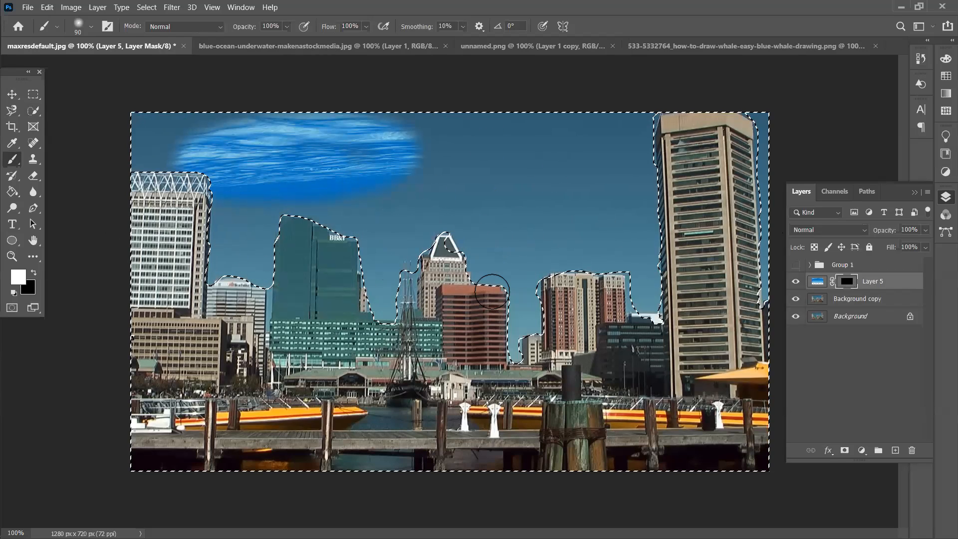
mouse_move(514, 375)
mouse_down()
mouse_move(525, 307)
mouse_move(455, 330)
mouse_move(623, 340)
mouse_move(643, 277)
mouse_move(686, 267)
mouse_move(809, 205)
mouse_move(777, 202)
mouse_move(777, 275)
mouse_move(775, 151)
mouse_move(605, 151)
mouse_move(439, 181)
mouse_move(414, 138)
mouse_move(395, 132)
mouse_move(676, 143)
mouse_move(448, 101)
mouse_move(317, 139)
mouse_move(571, 223)
mouse_move(447, 244)
mouse_move(518, 227)
mouse_move(631, 226)
mouse_move(592, 226)
mouse_move(665, 187)
mouse_move(682, 259)
mouse_move(666, 292)
mouse_move(646, 250)
mouse_move(516, 334)
mouse_move(515, 246)
mouse_move(450, 245)
mouse_up()
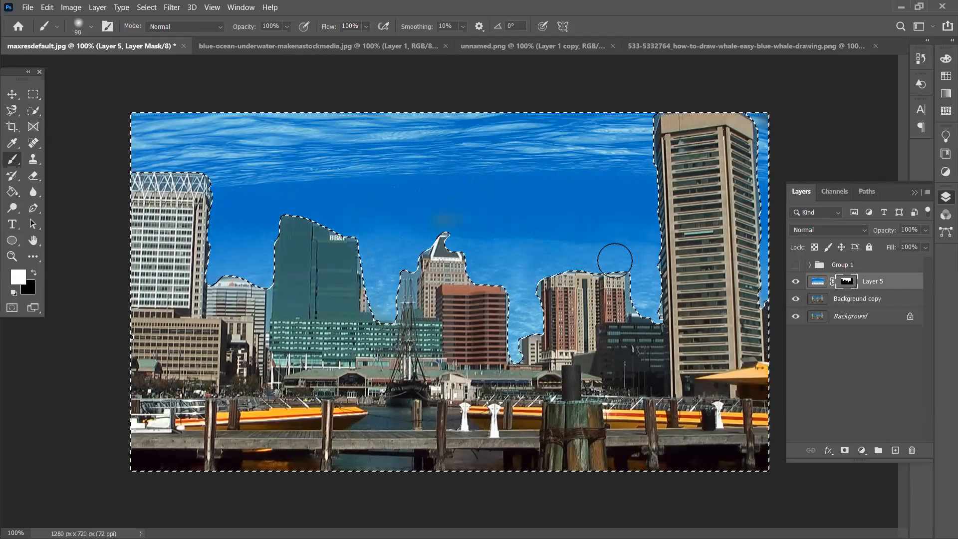
key(ctrl+d)
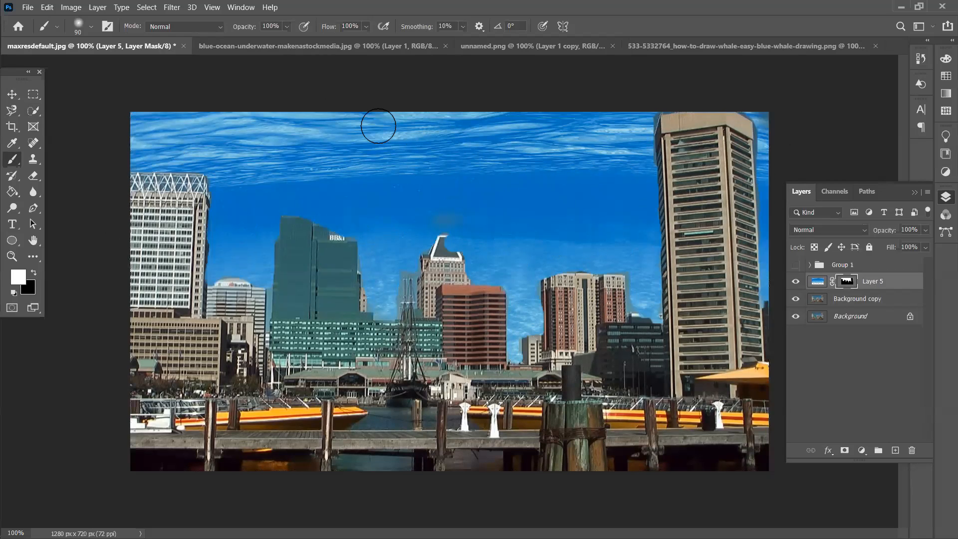
Toggle Group 1's visibility, leaving it hidden, and switch to the whale drawing document
click(796, 265)
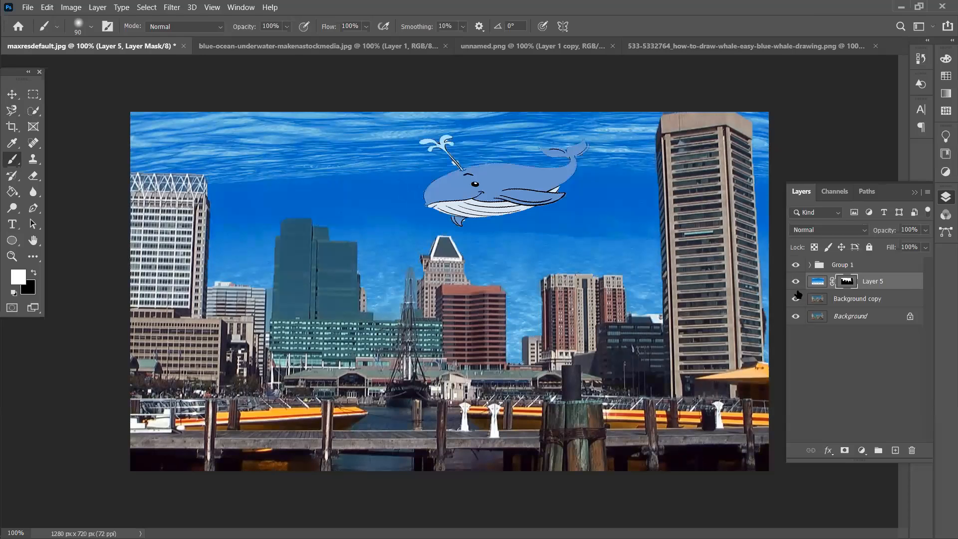
click(796, 265)
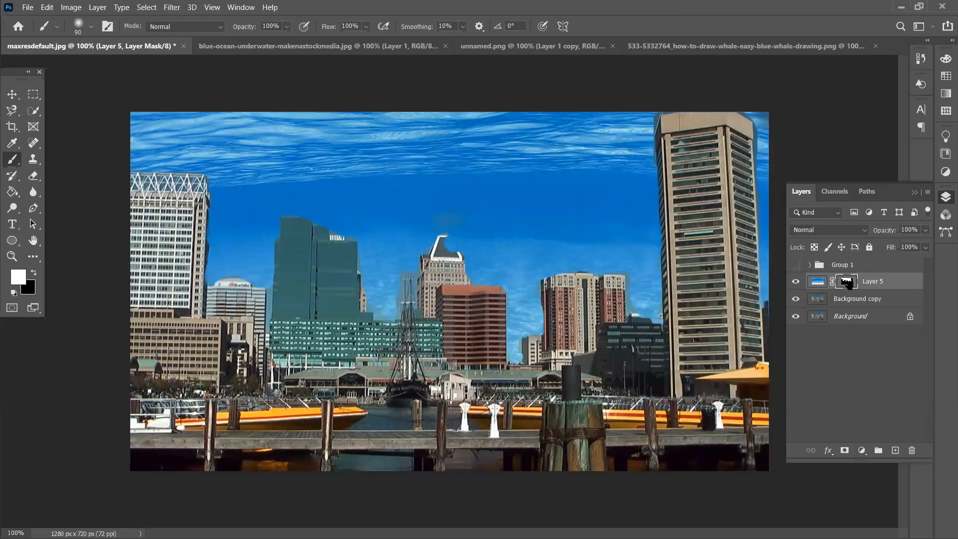
click(795, 265)
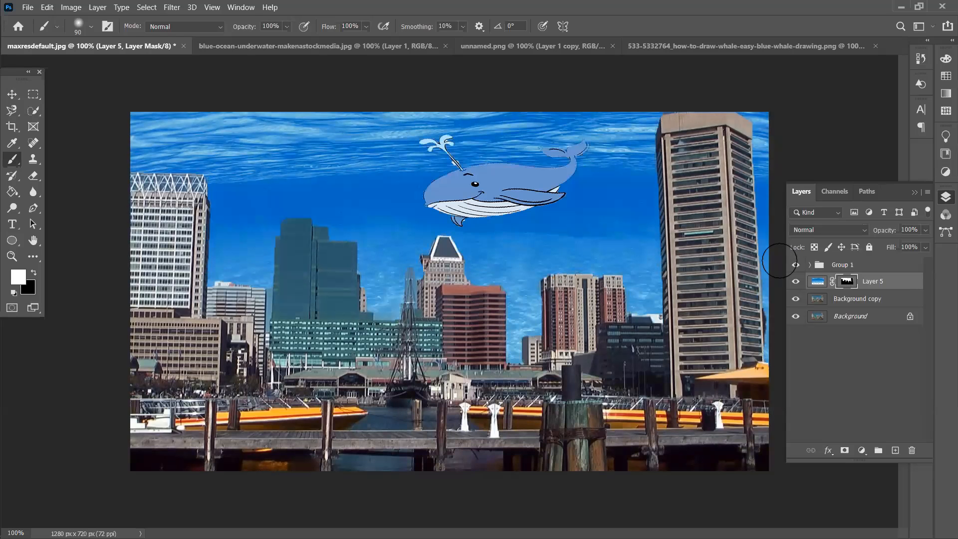
click(796, 265)
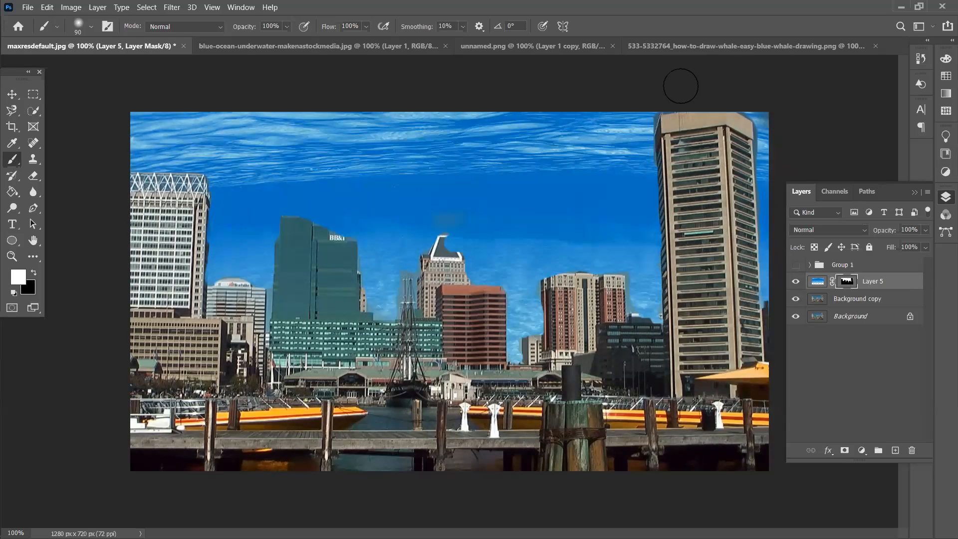
click(681, 47)
click(12, 94)
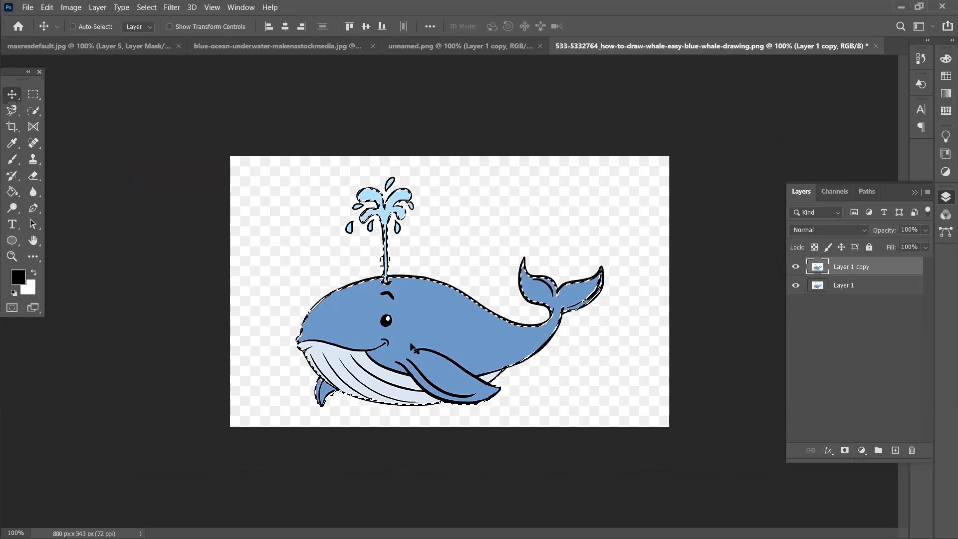
Drag the whale into the harbor photo and scale it to about half size
drag(413, 347, 506, 204)
key(ctrl+t)
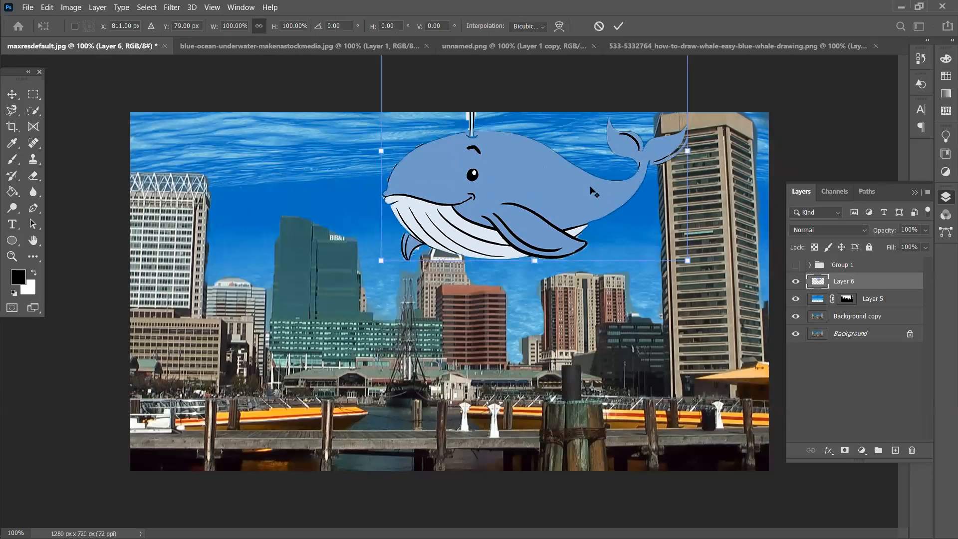
drag(688, 260, 593, 176)
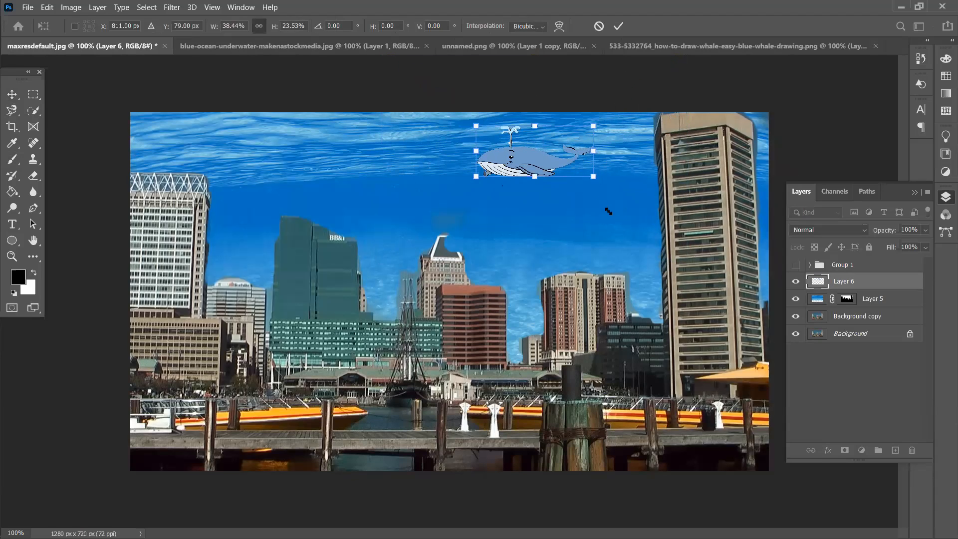
drag(608, 211, 607, 209)
Distort the whale's corners to tilt it about -21.7° and apply the transform
right_click(545, 189)
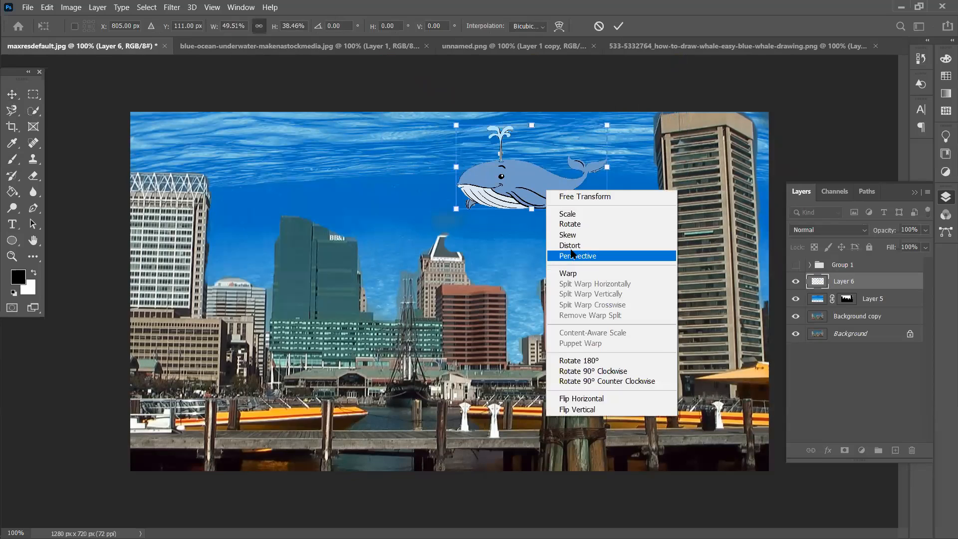
click(569, 245)
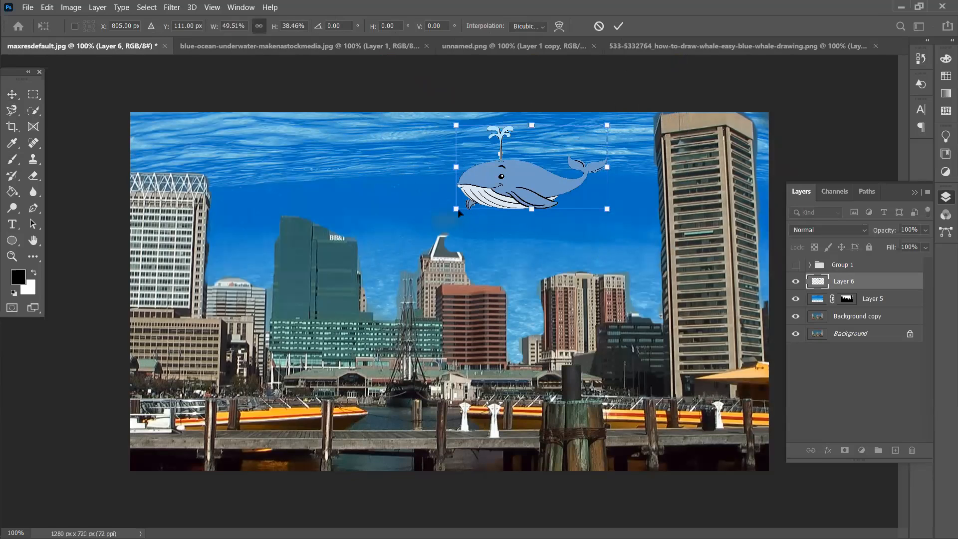
drag(455, 212, 458, 276)
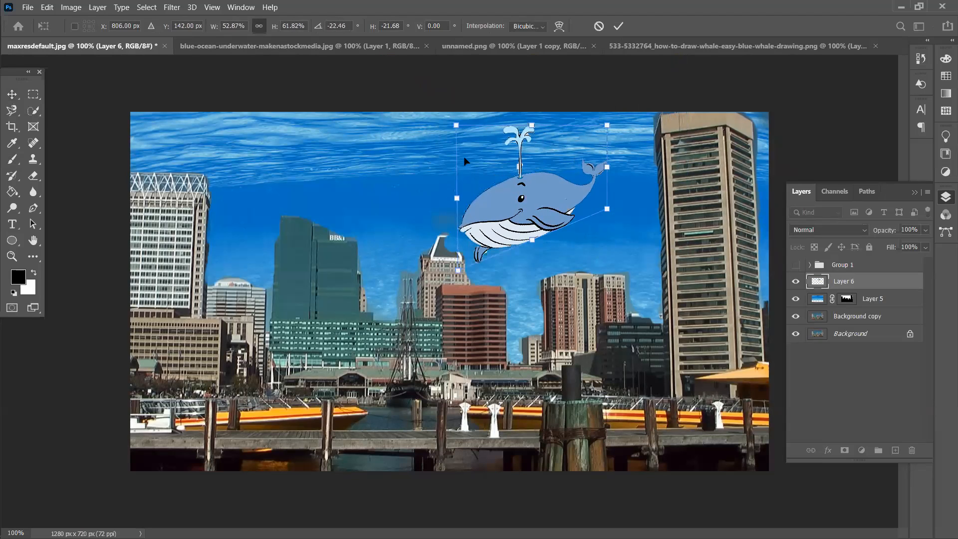
drag(605, 131, 595, 146)
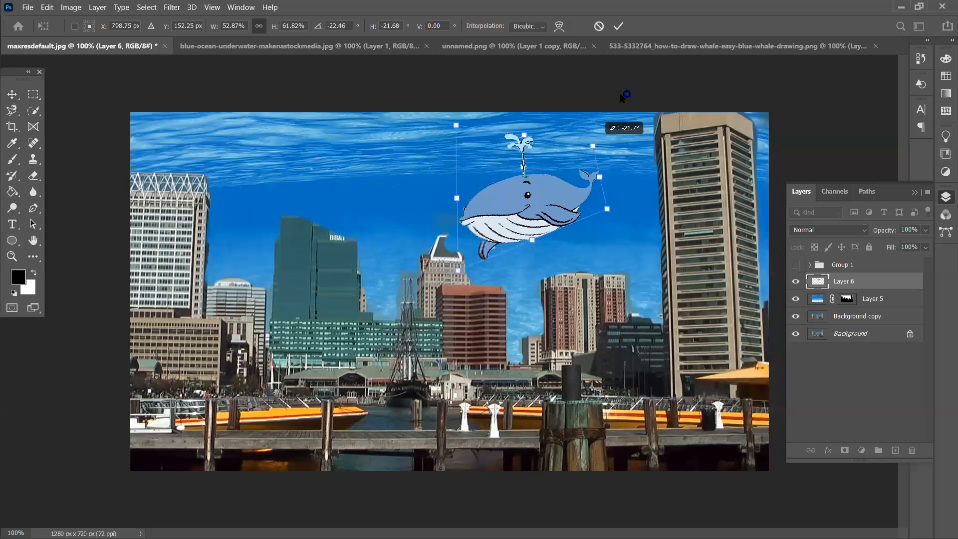
click(618, 26)
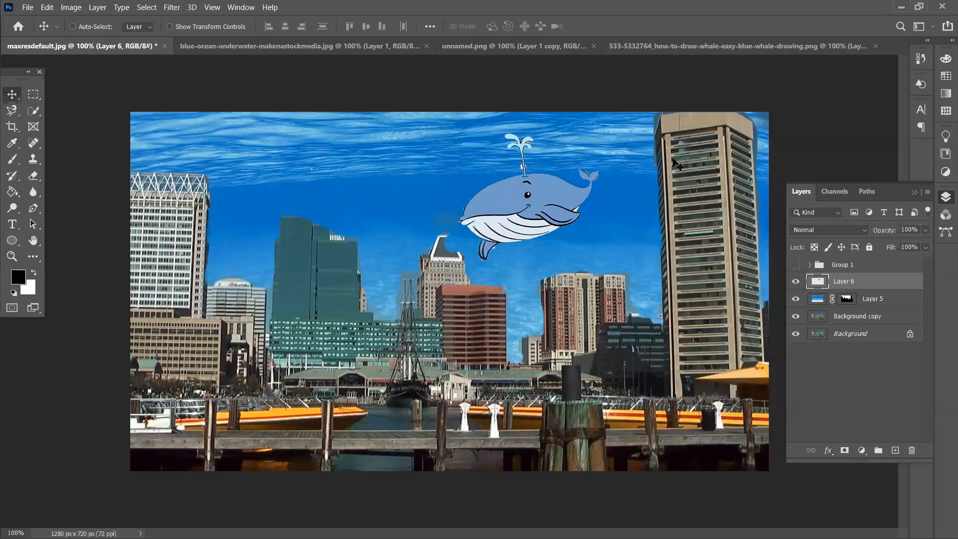
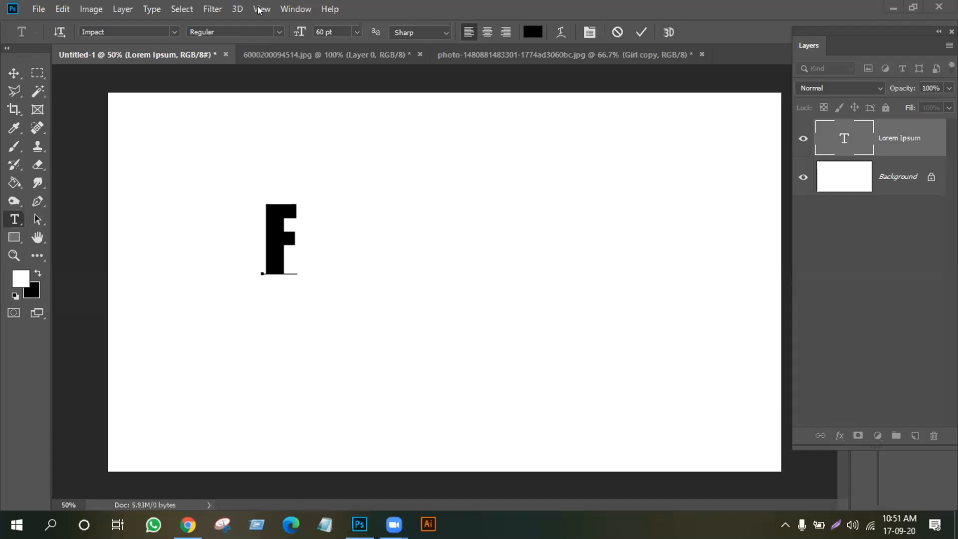
Commit the F text and add a placeholder Lorem Ipsum text layer
click(655, 288)
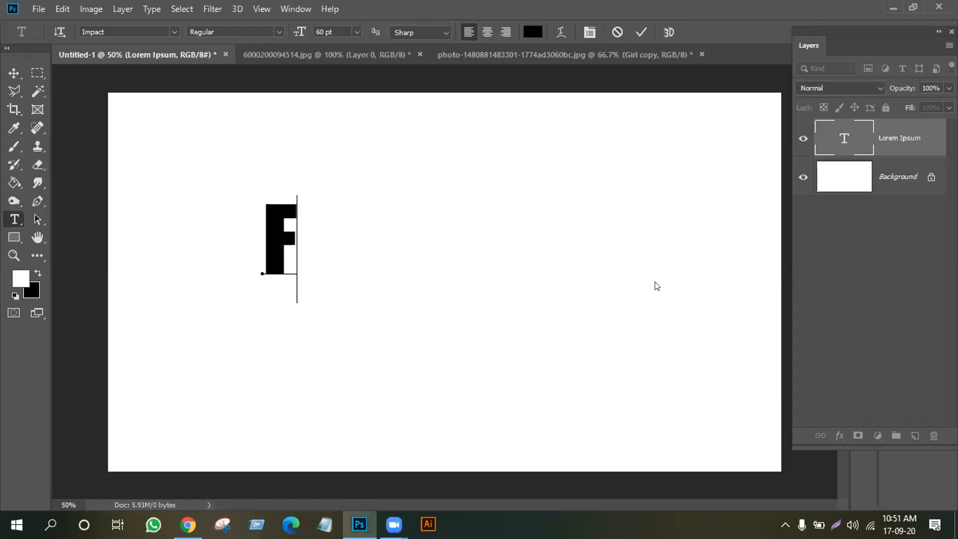
click(633, 256)
click(647, 109)
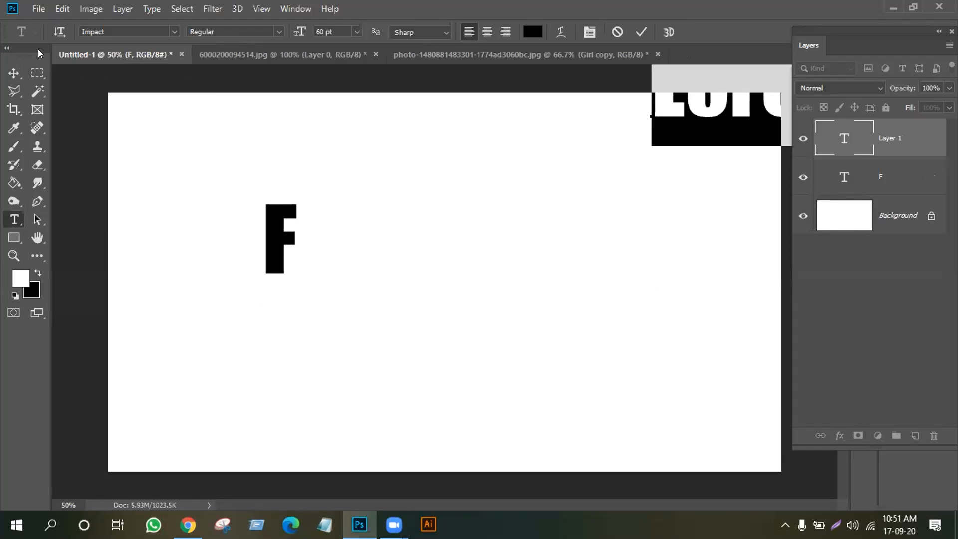
click(13, 72)
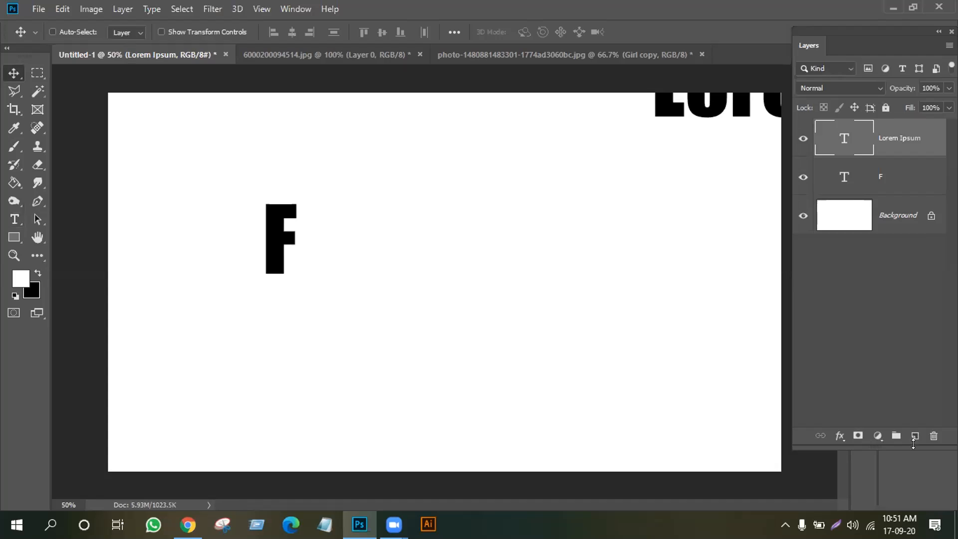
Delete the Lorem Ipsum text layer, confirming the deletion with Yes
click(932, 436)
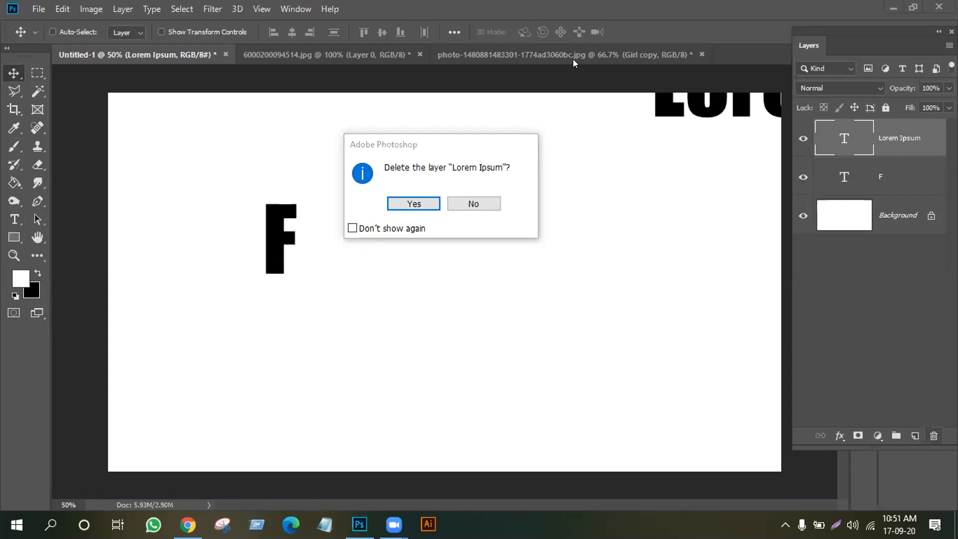
click(663, 303)
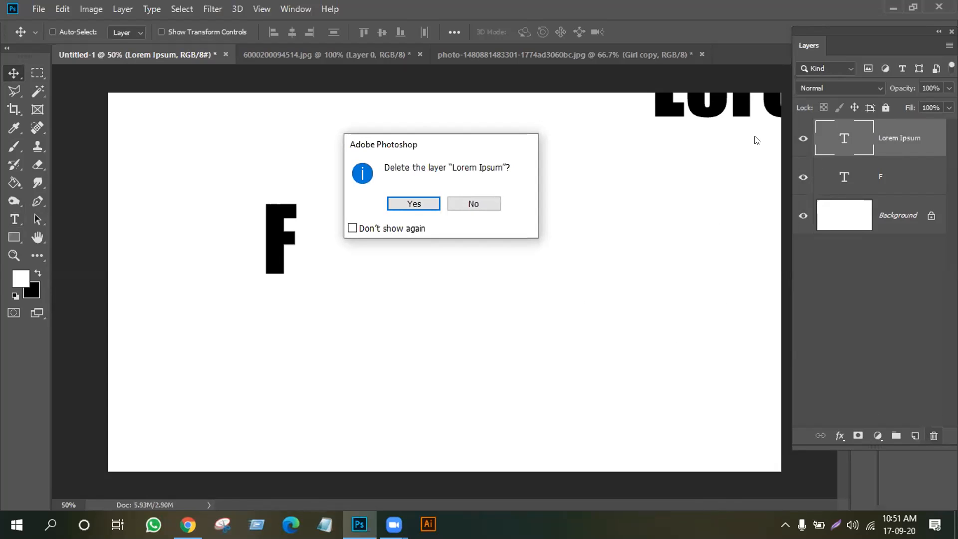
click(589, 2)
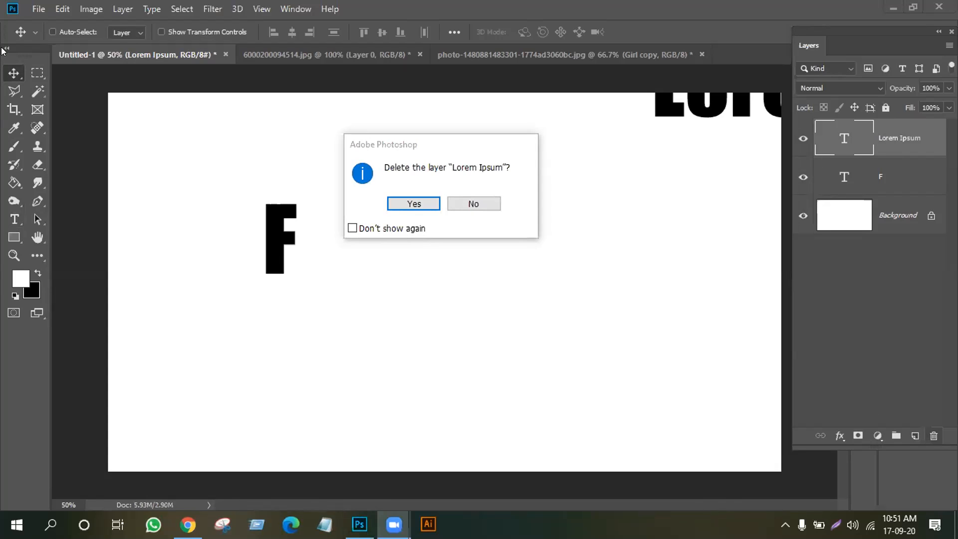
click(418, 202)
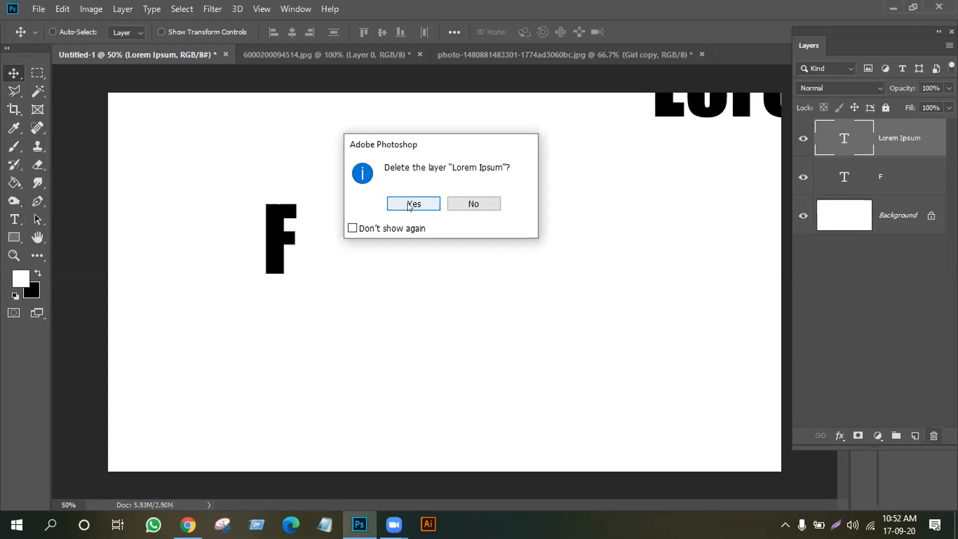
click(418, 203)
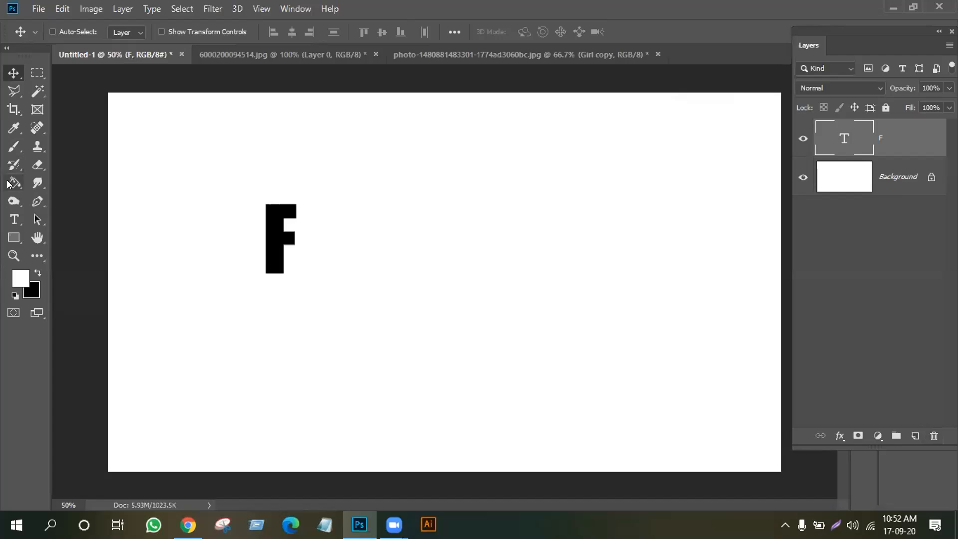
Extend the F text by typing LOWER so it reads FLOWER
click(15, 219)
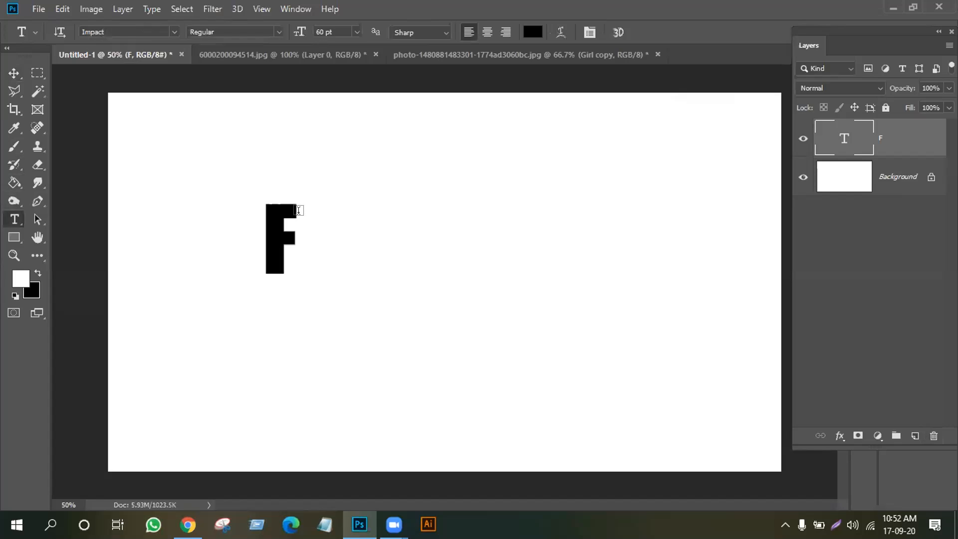
click(294, 200)
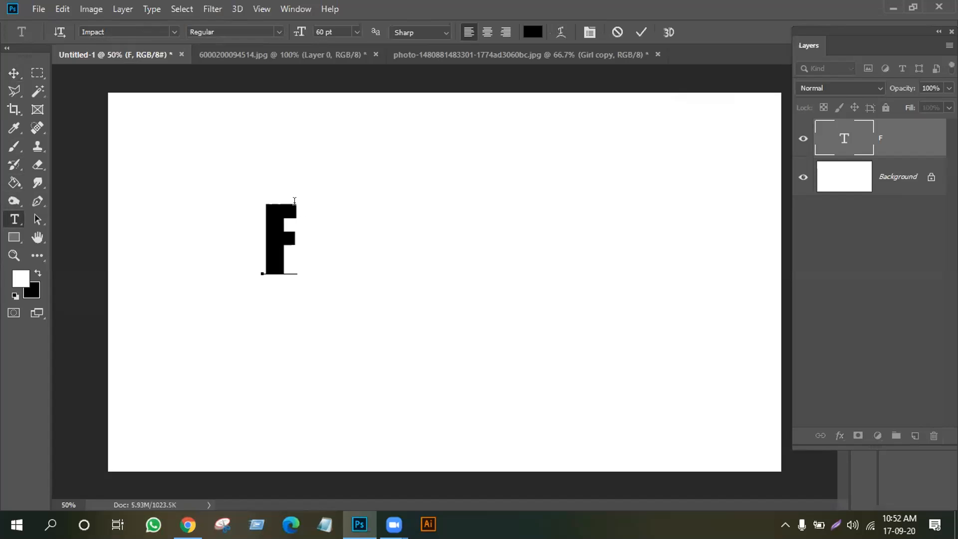
text(L)
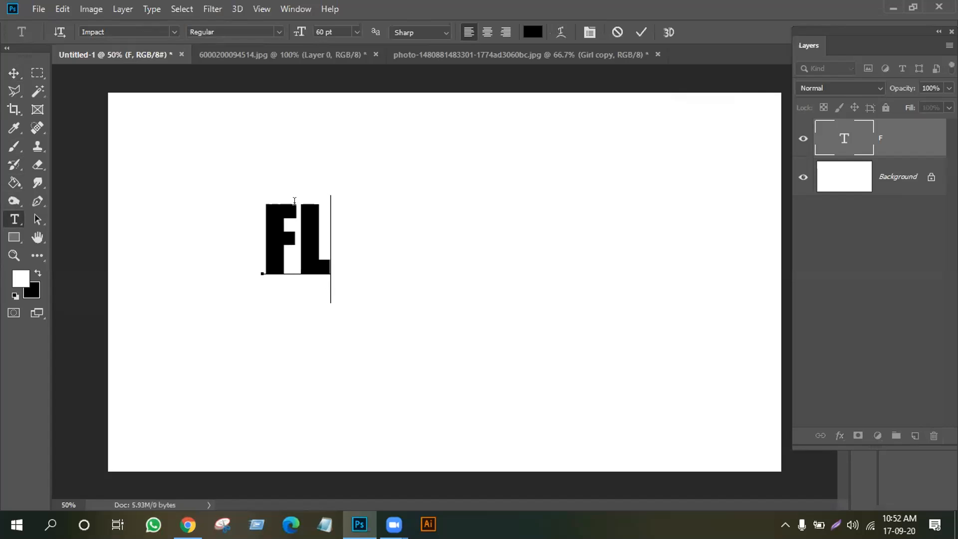
text(OWER)
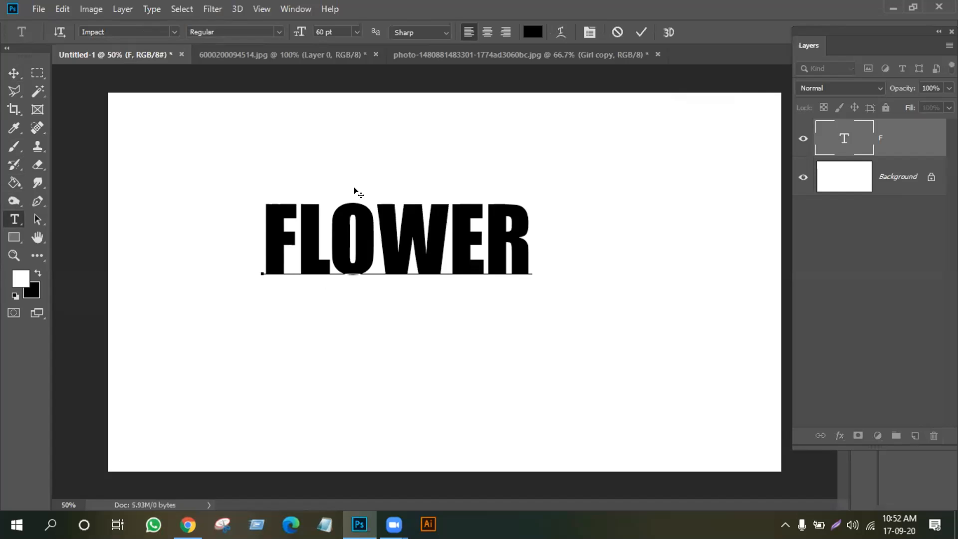
Set FLOWER in the Good Times font, commit it, and move it further left
drag(524, 211, 206, 213)
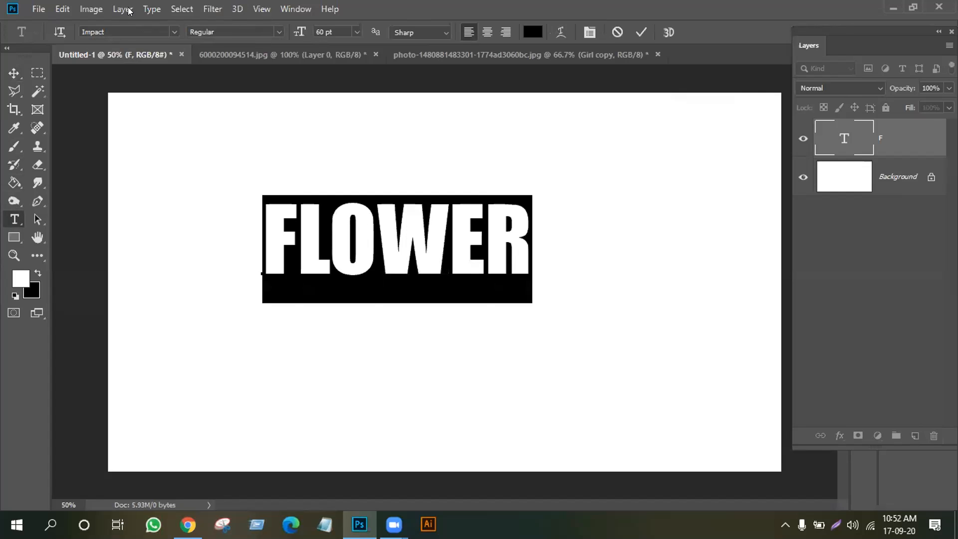
click(174, 31)
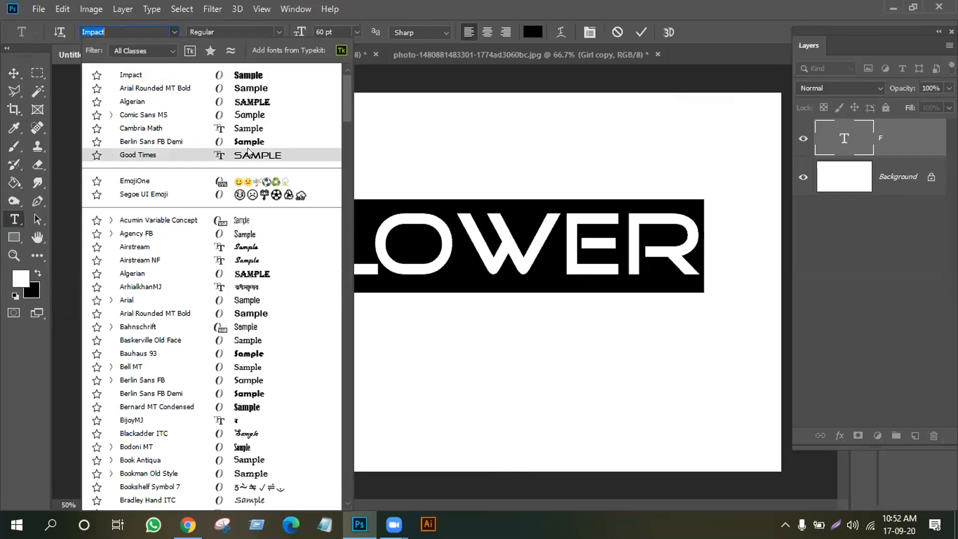
click(248, 151)
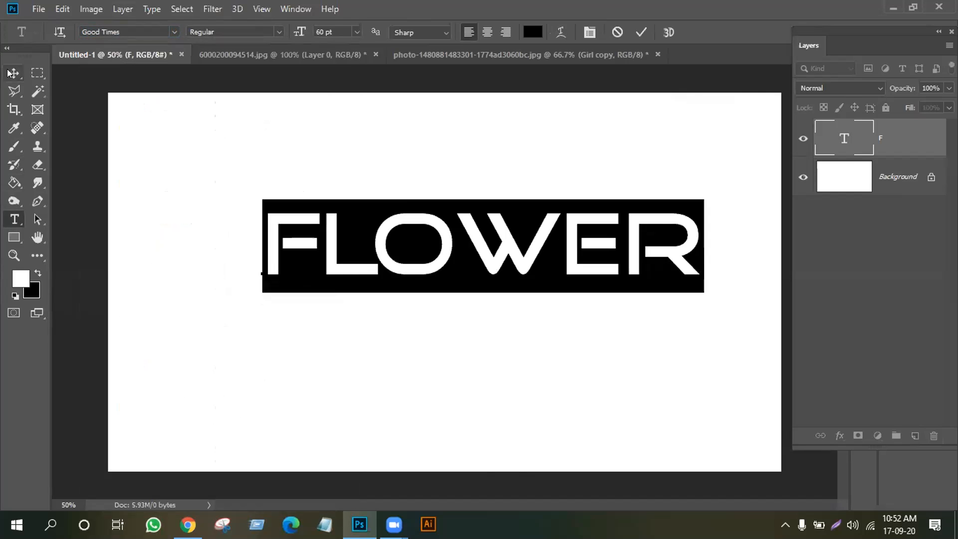
key(ctrl+Return)
drag(446, 255, 368, 255)
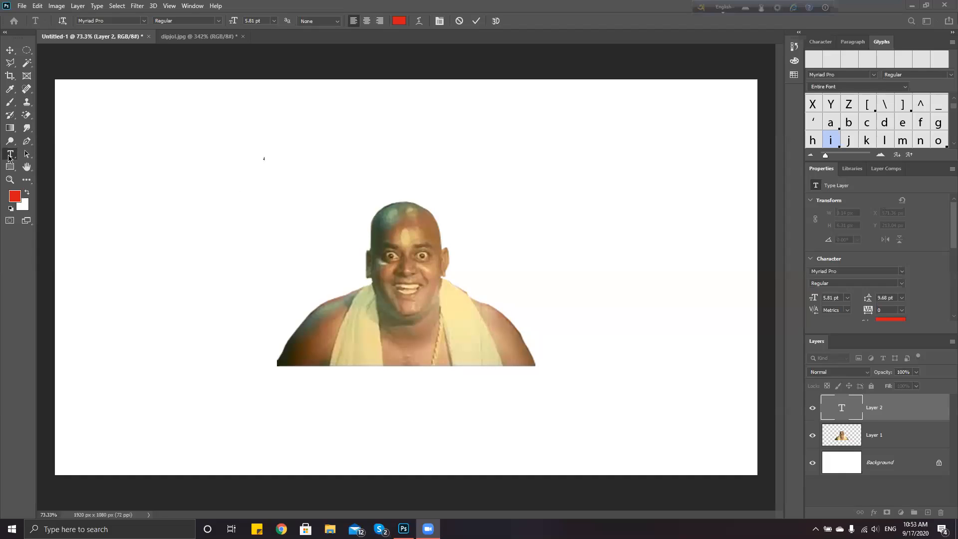
Type 'niloy' at 30 pt, then try 14 pt as the text size
click(9, 157)
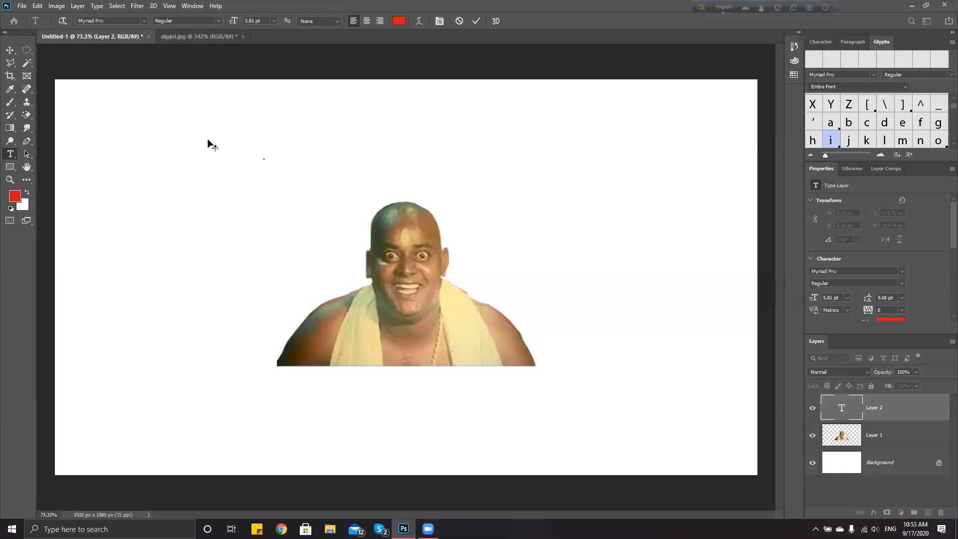
scroll(194, 148, up, 5)
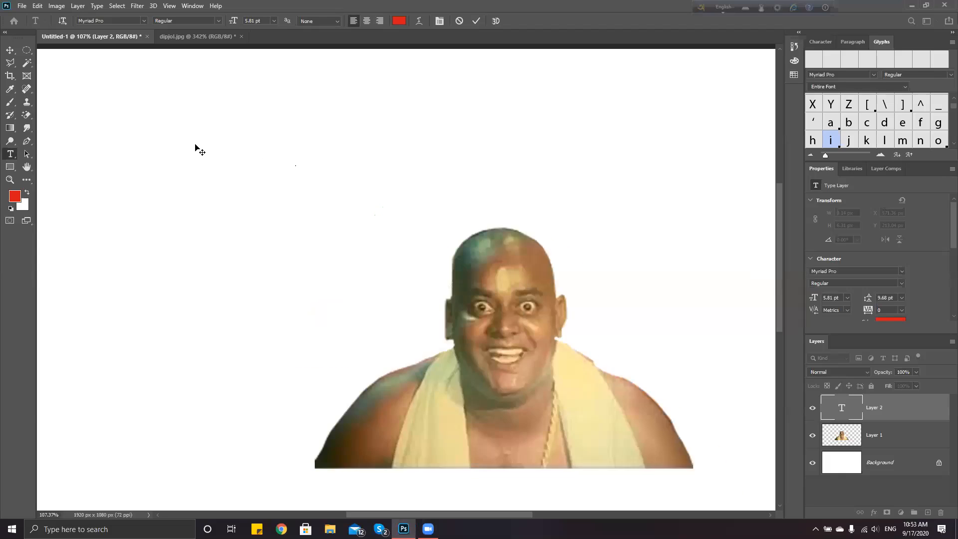
scroll(360, 182, up, 6)
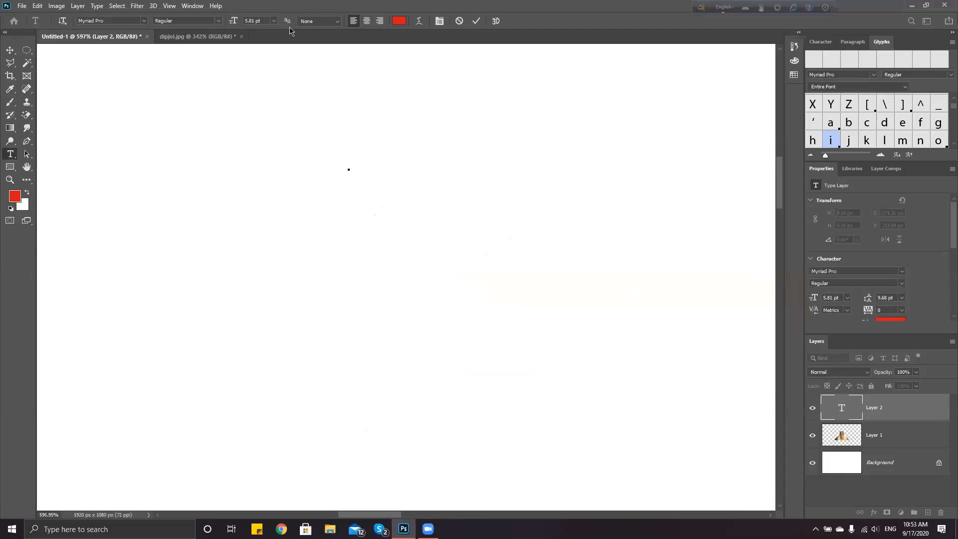
click(274, 21)
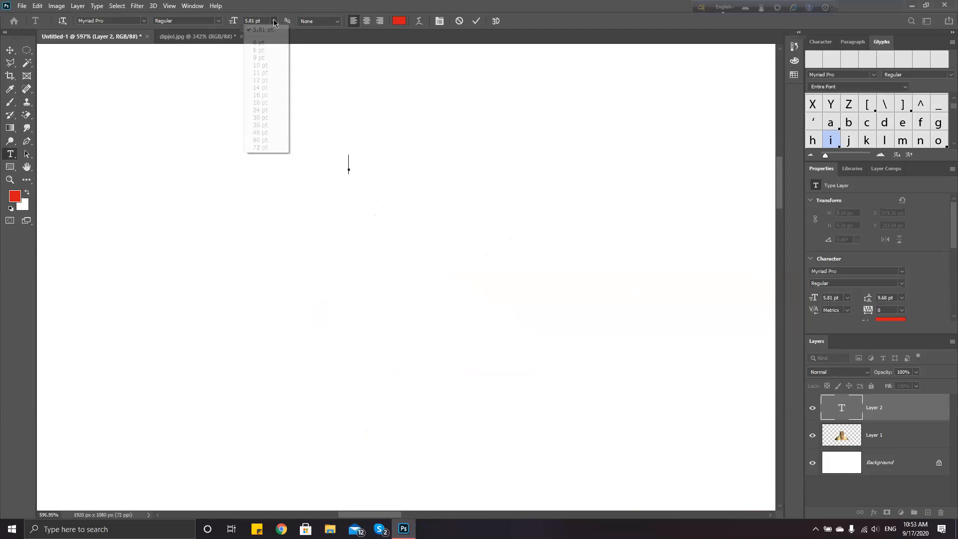
click(261, 117)
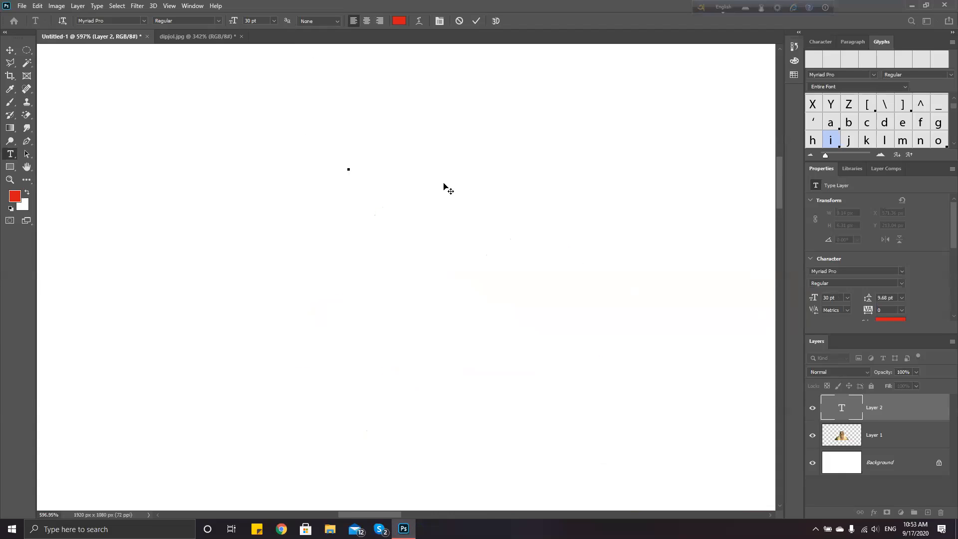
text(niloy)
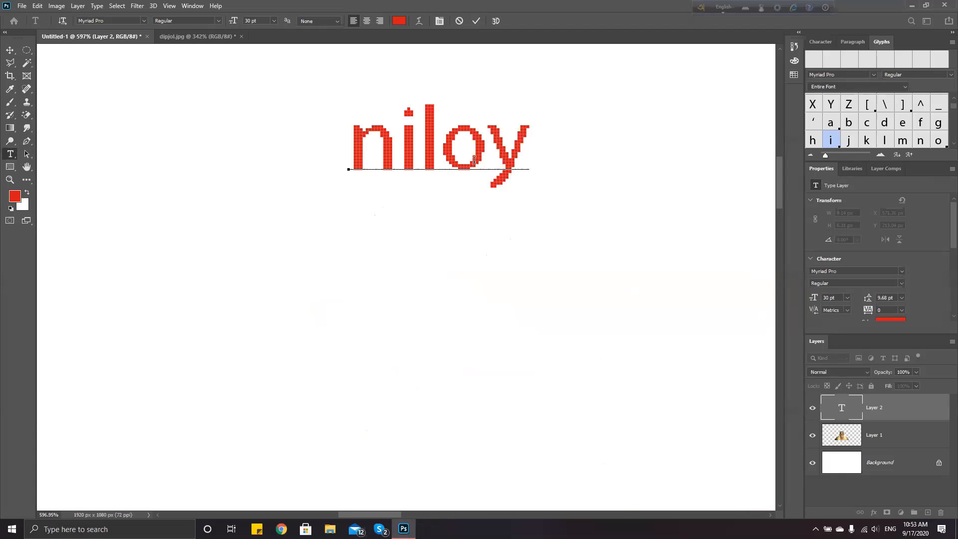
scroll(476, 159, down, 6)
scroll(495, 160, up, 5)
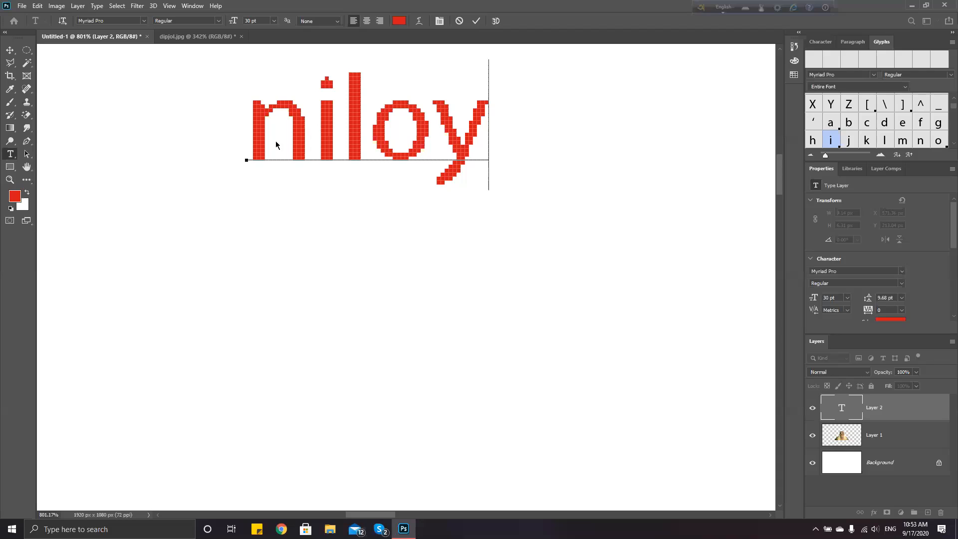
click(274, 21)
click(258, 88)
Try Sharp, Crisp and Strong anti-aliasing on the niloy text, settling on Strong
key(ctrl+a)
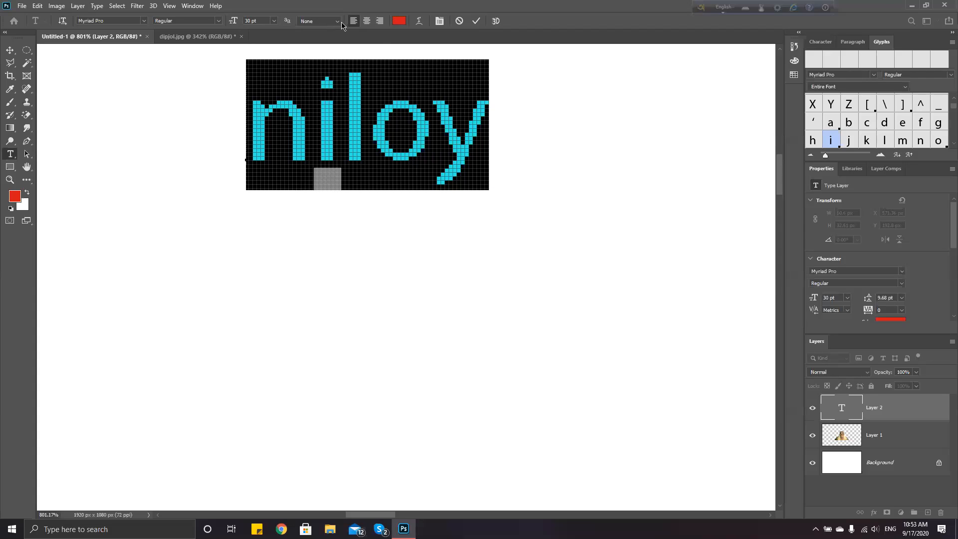
click(338, 22)
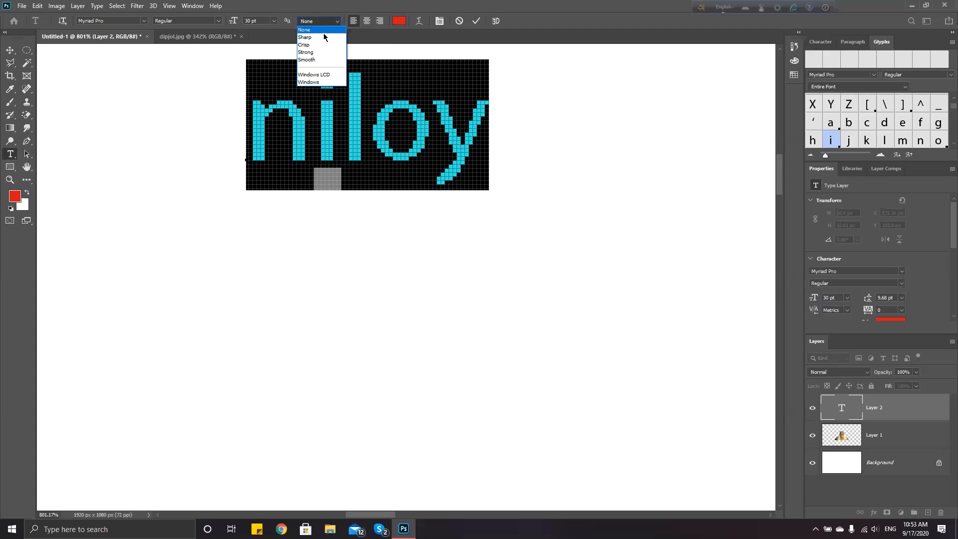
click(323, 37)
click(336, 22)
click(330, 46)
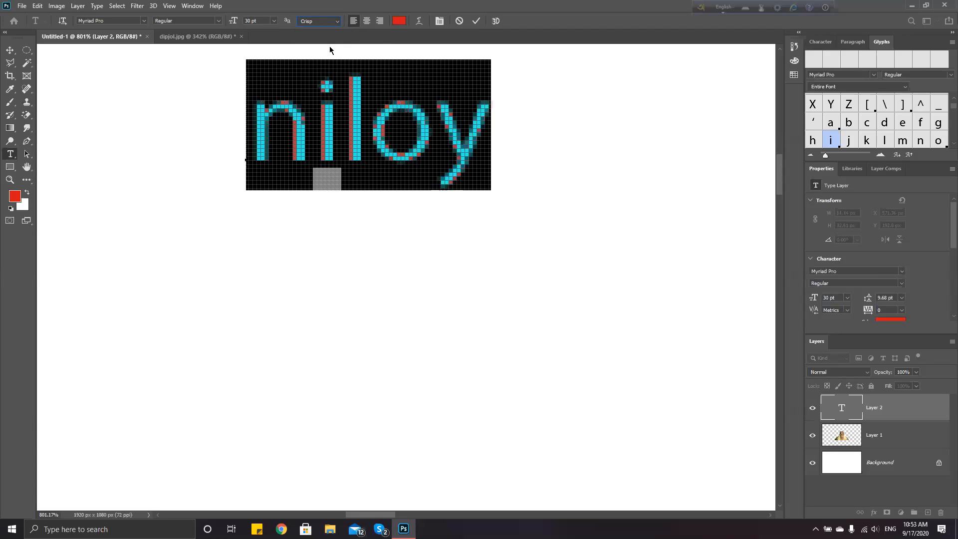
click(337, 21)
click(329, 56)
click(337, 21)
click(325, 55)
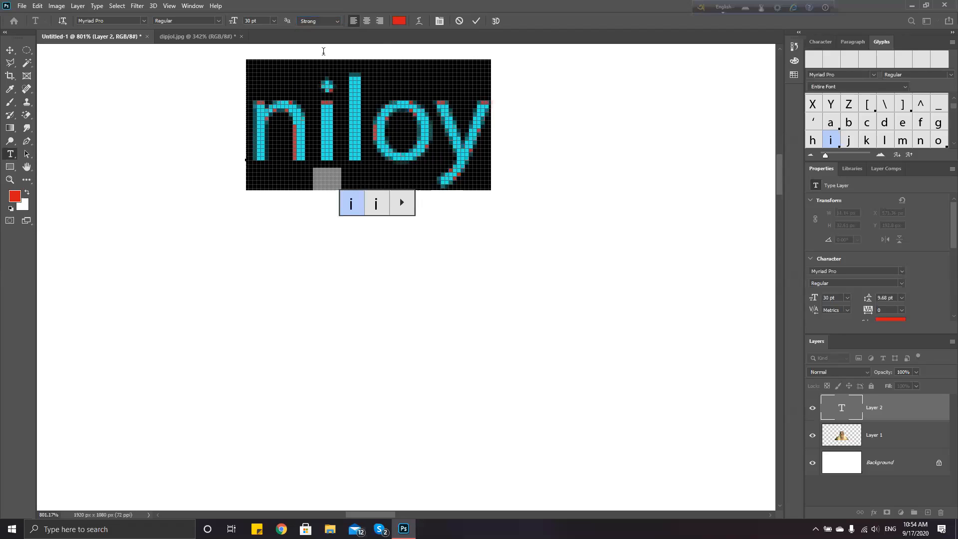
click(189, 95)
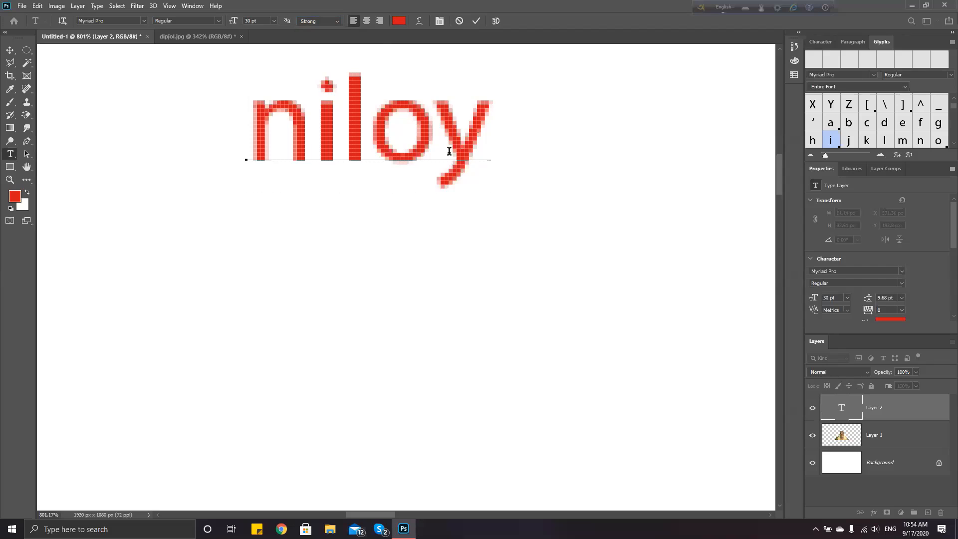
Reselect niloy, reapply Strong anti-aliasing, and deselect to inspect the rendering
double_click(262, 130)
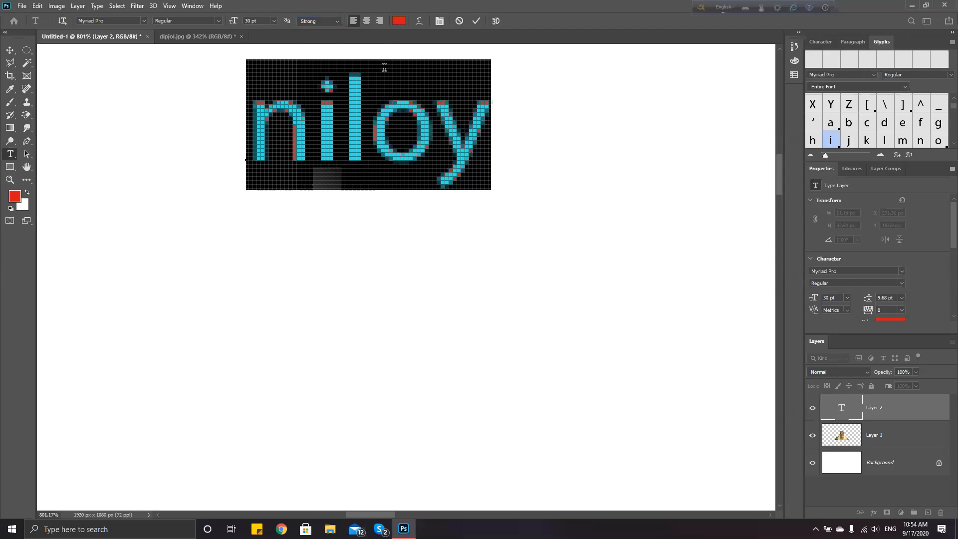
click(337, 21)
click(322, 62)
click(331, 22)
click(326, 60)
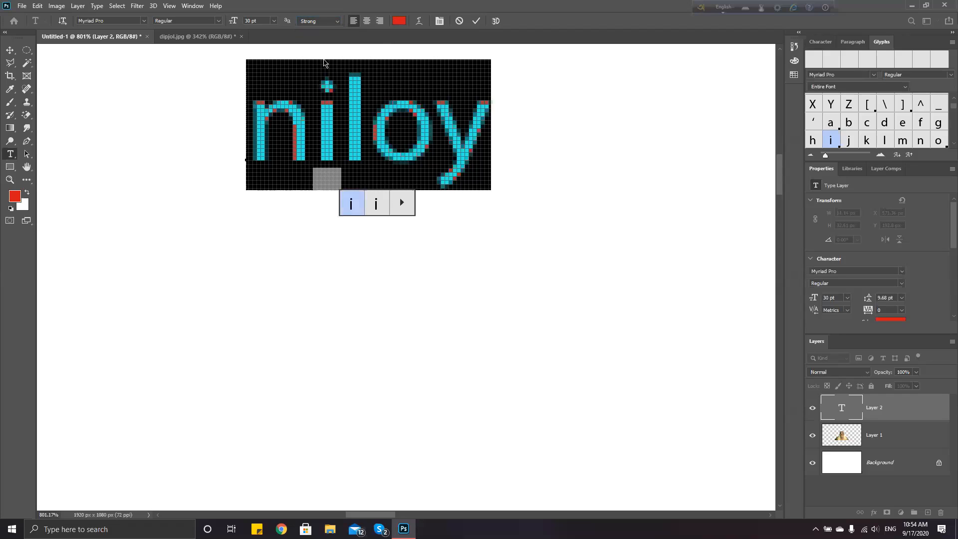
click(332, 22)
click(327, 60)
scroll(424, 207, right, 1)
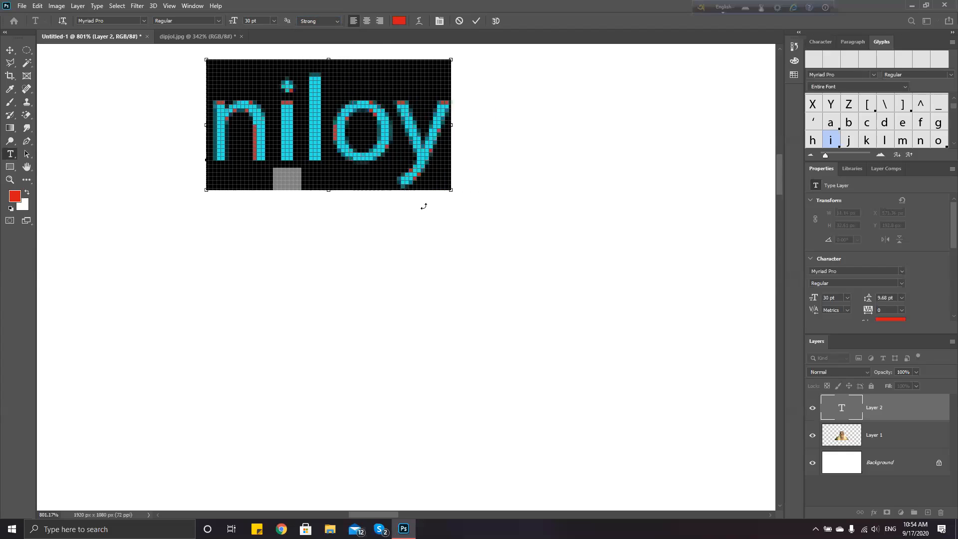
scroll(399, 202, down, 5)
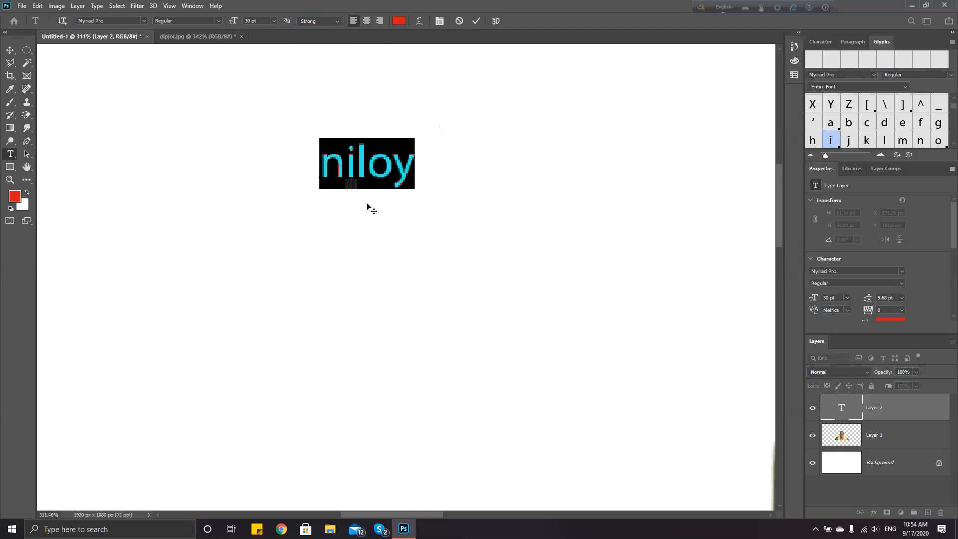
click(298, 174)
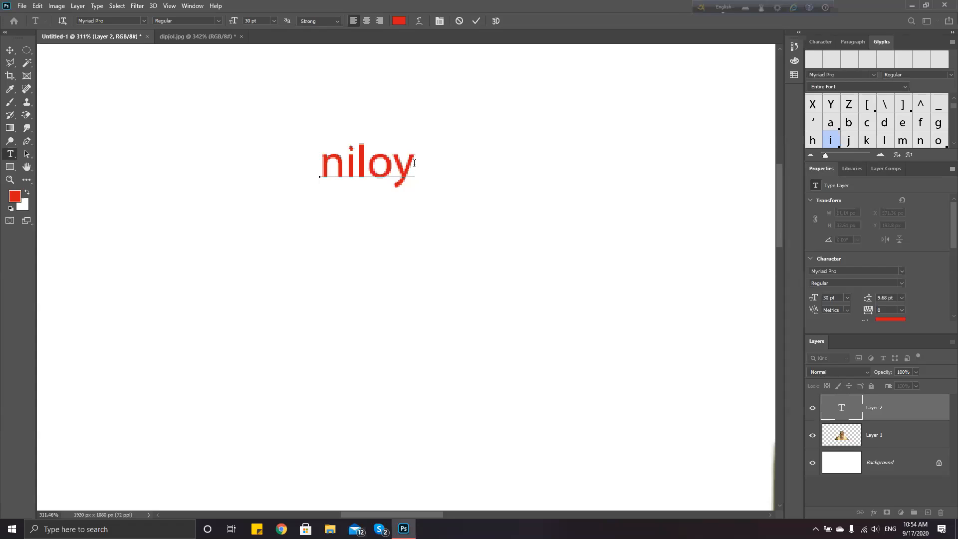
right_click(395, 200)
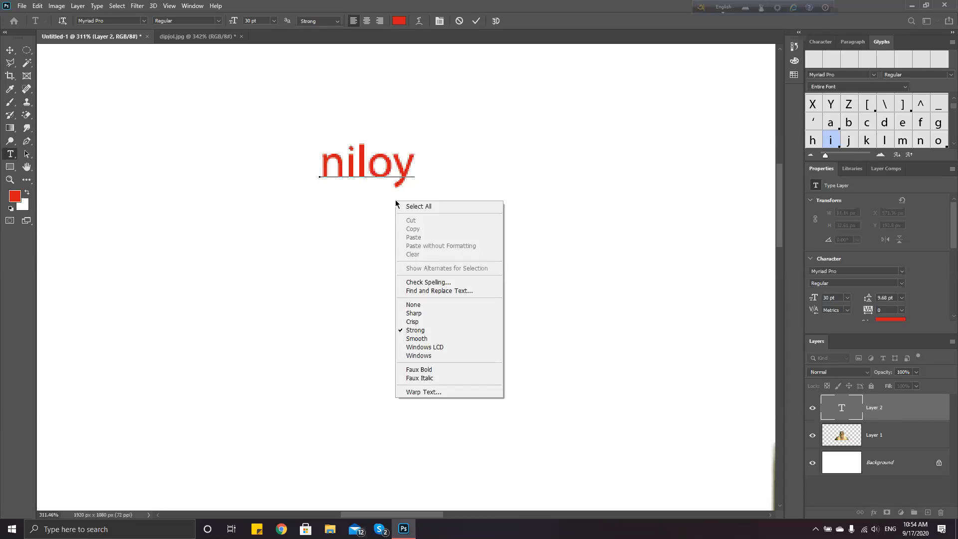
click(439, 169)
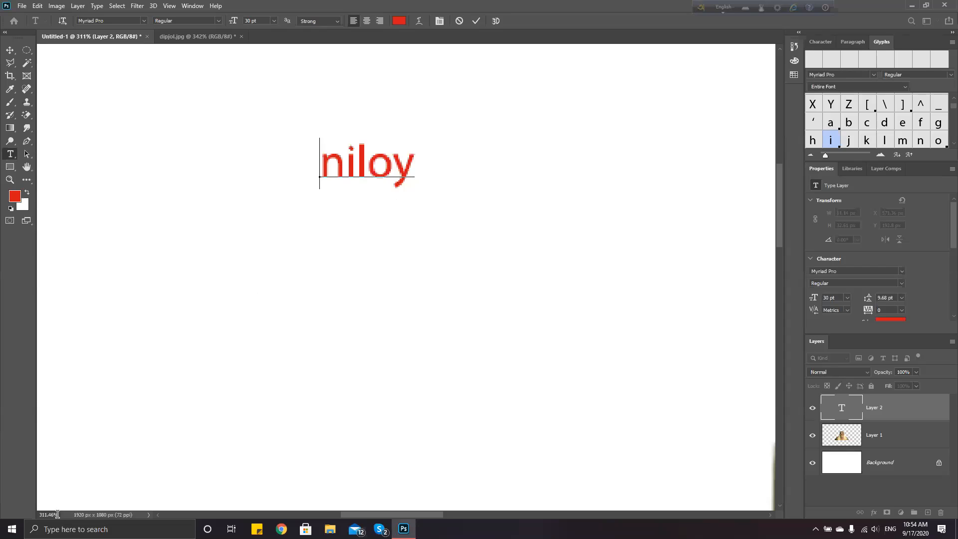
scroll(428, 202, down, 2)
scroll(429, 201, down, 3)
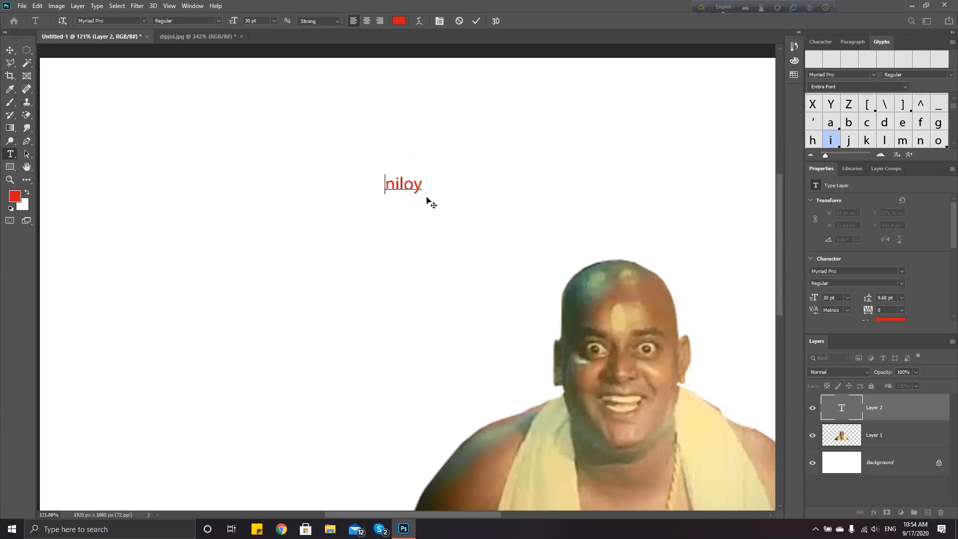
scroll(427, 189, up, 1)
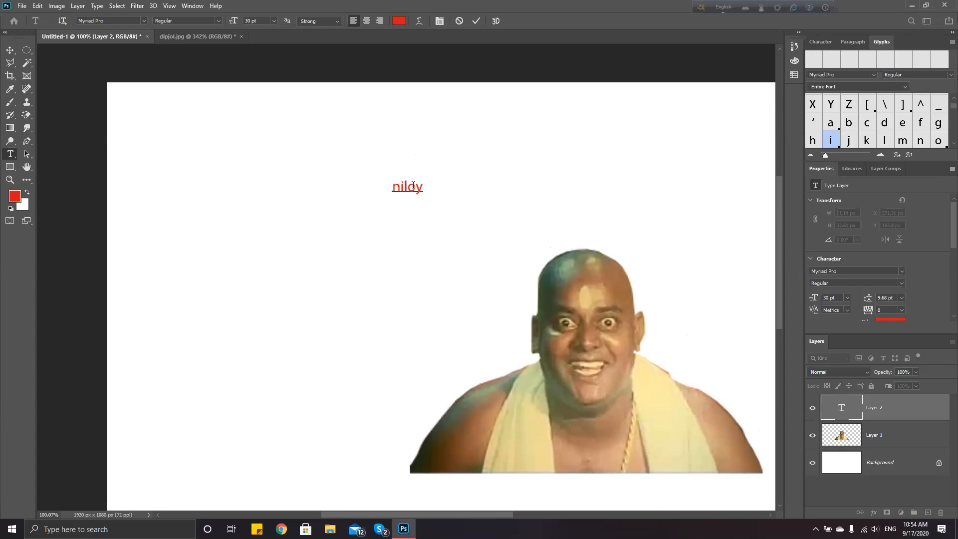
Set the niloy text size to 72 pt
drag(424, 187, 377, 186)
click(274, 21)
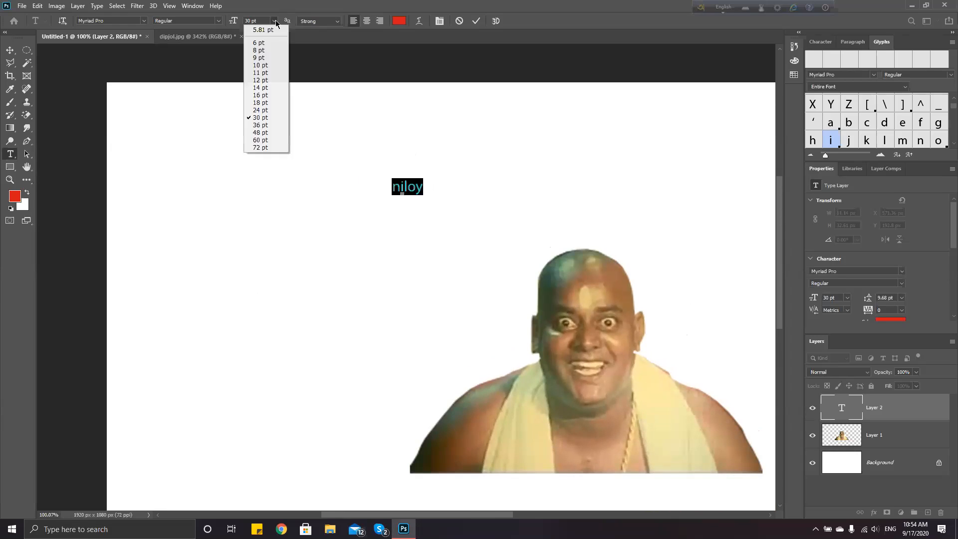
click(260, 146)
Move the niloy text left to about X 280 px, above the portrait
click(9, 51)
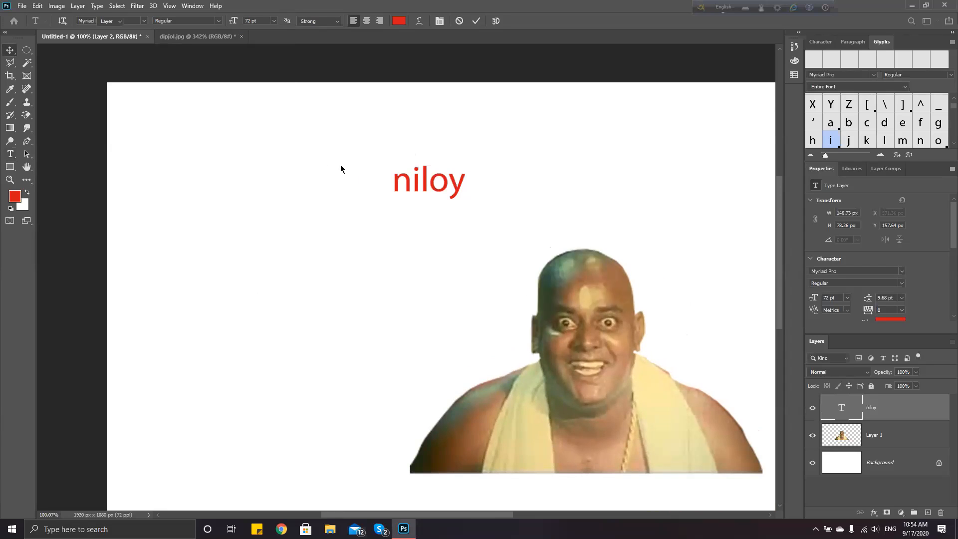
drag(418, 184, 273, 186)
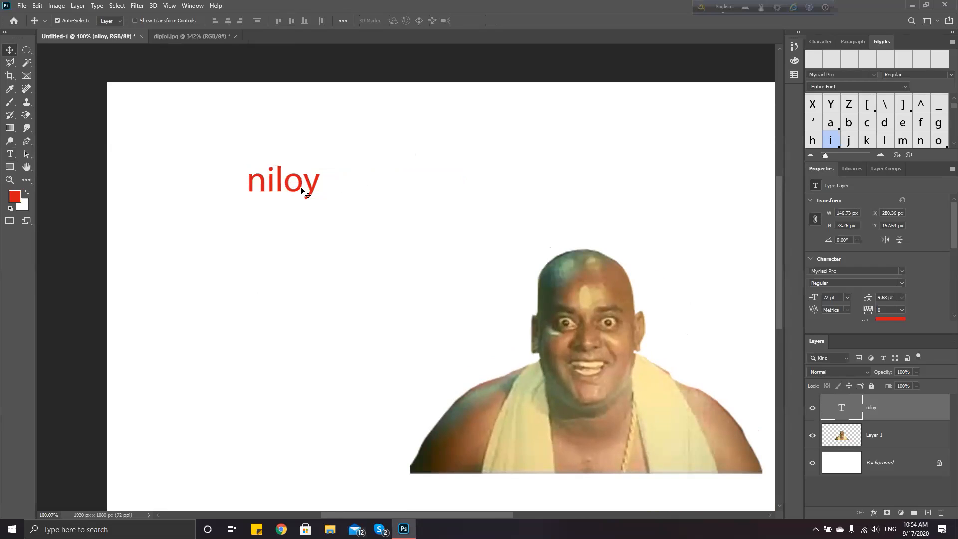
scroll(295, 191, up, 5)
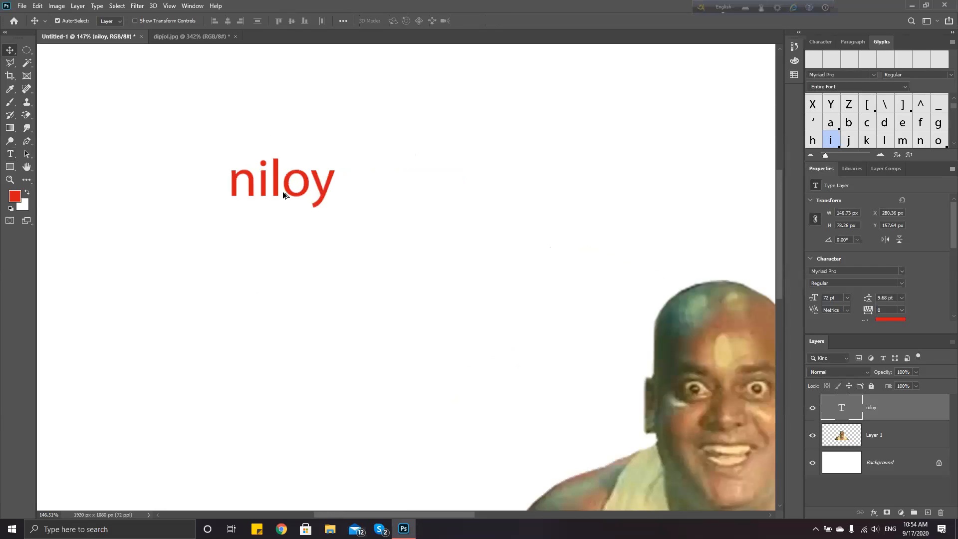
scroll(294, 190, up, 2)
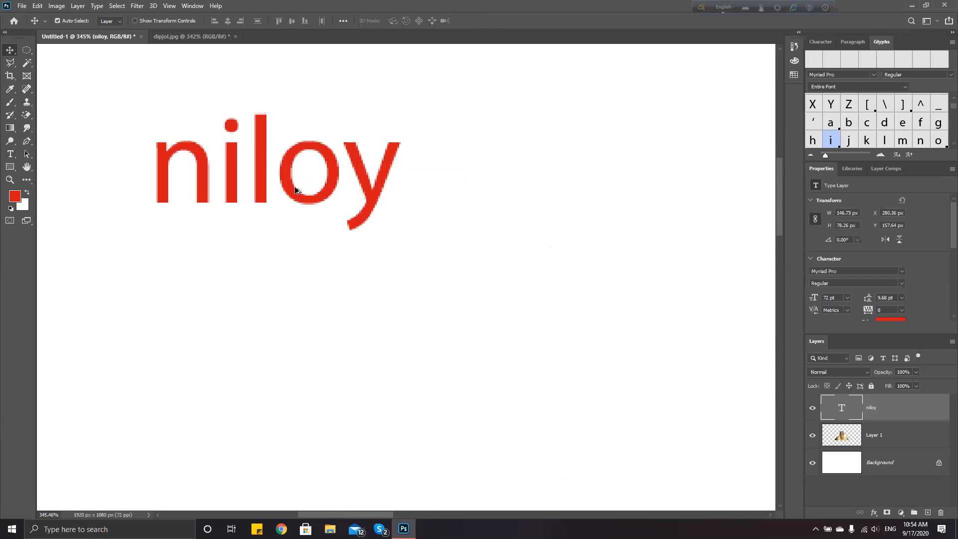
scroll(319, 188, down, 4)
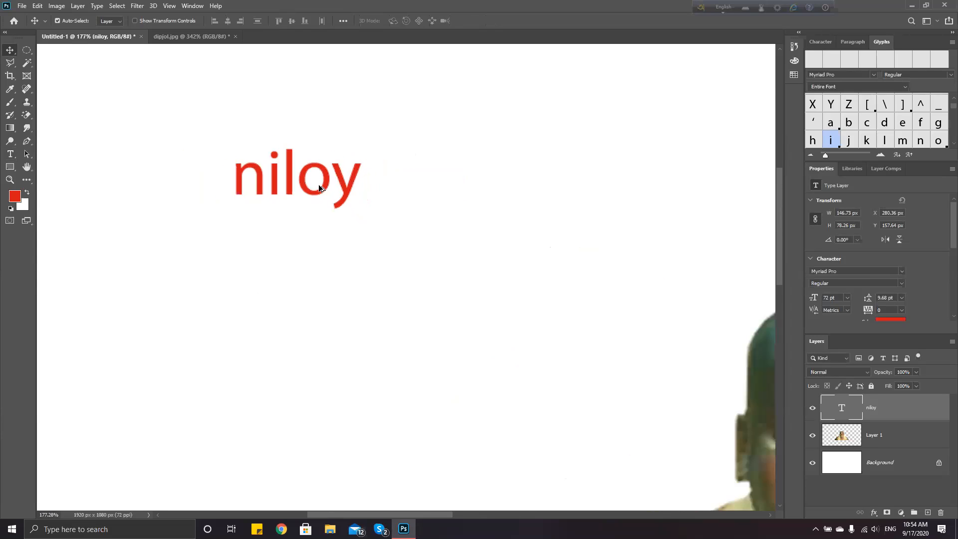
scroll(319, 187, down, 1)
scroll(319, 185, down, 1)
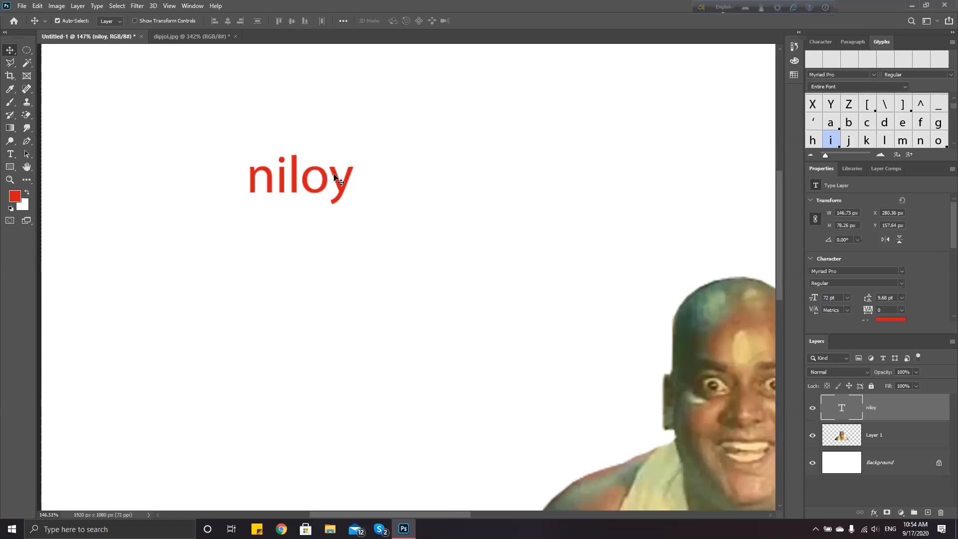
Switch the niloy text's anti-aliasing from Strong to Smooth and commit the edit
double_click(305, 178)
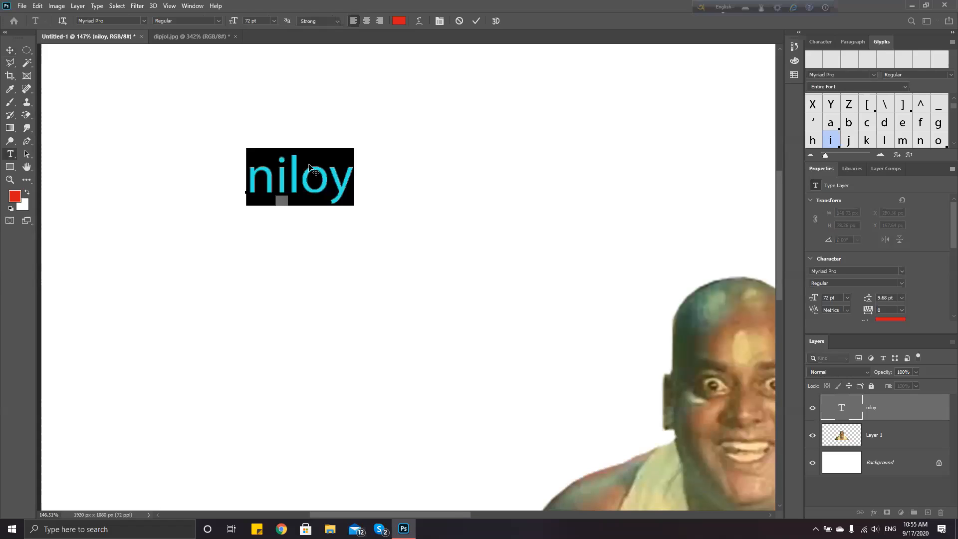
click(337, 24)
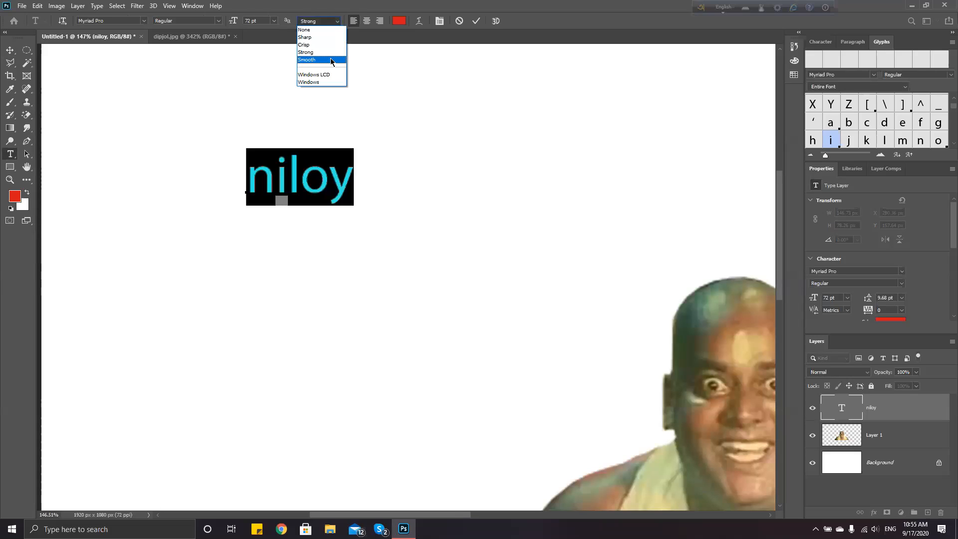
click(324, 60)
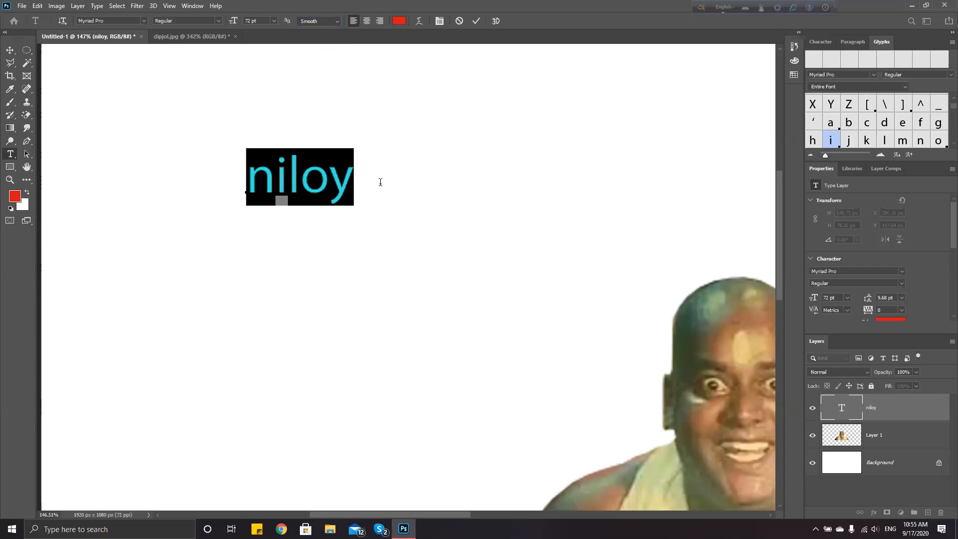
click(11, 51)
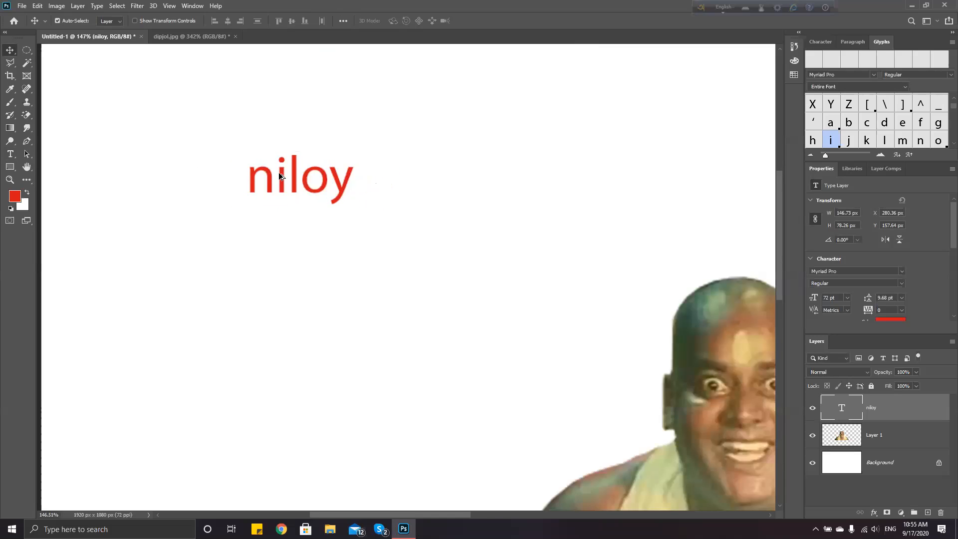
scroll(278, 172, down, 2)
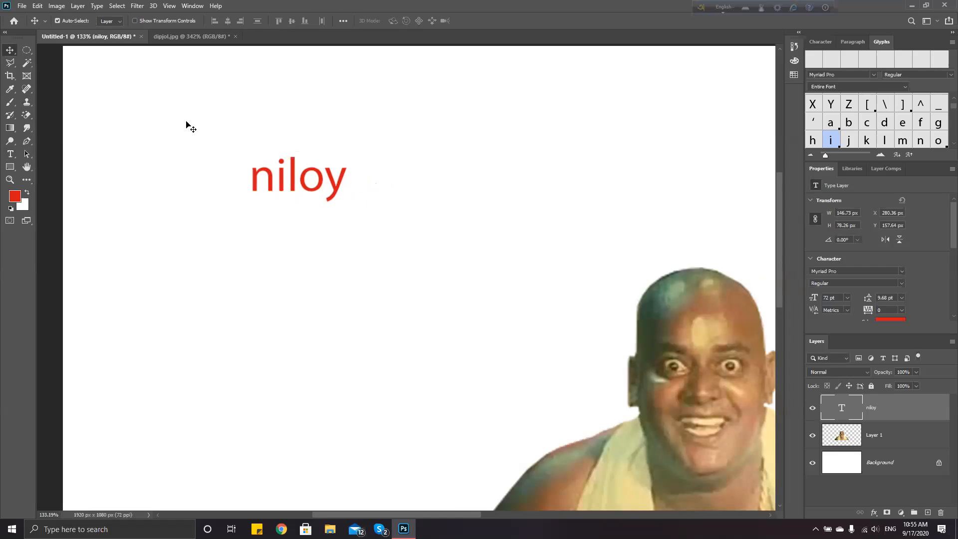
scroll(449, 207, down, 2)
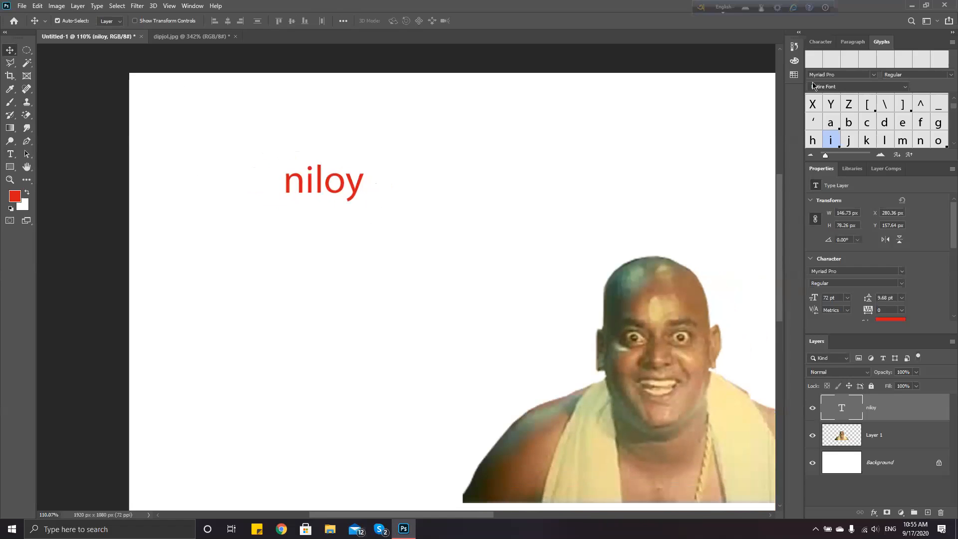
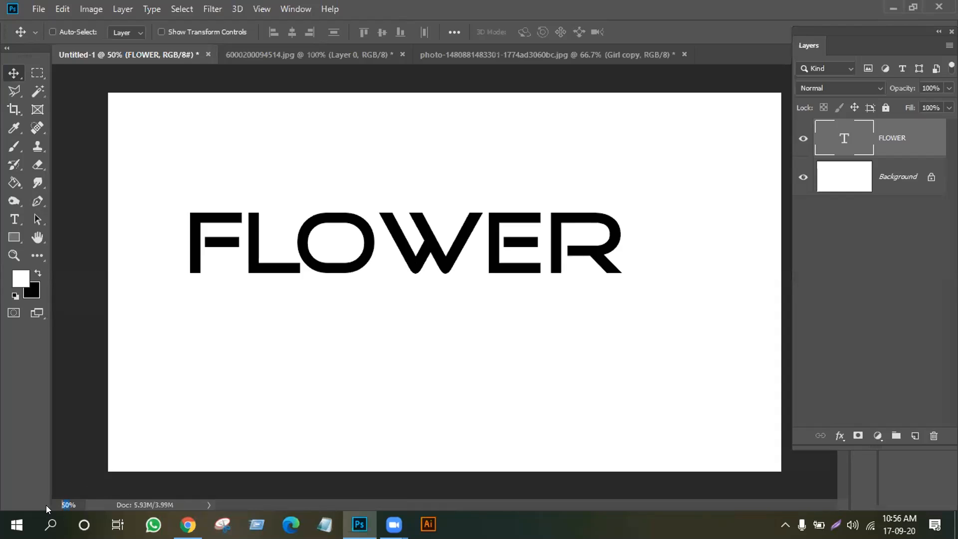
Zoom the view to 500% and scroll to inspect the pixel edges of FLOWER's W
click(67, 505)
text(0)
key(Return)
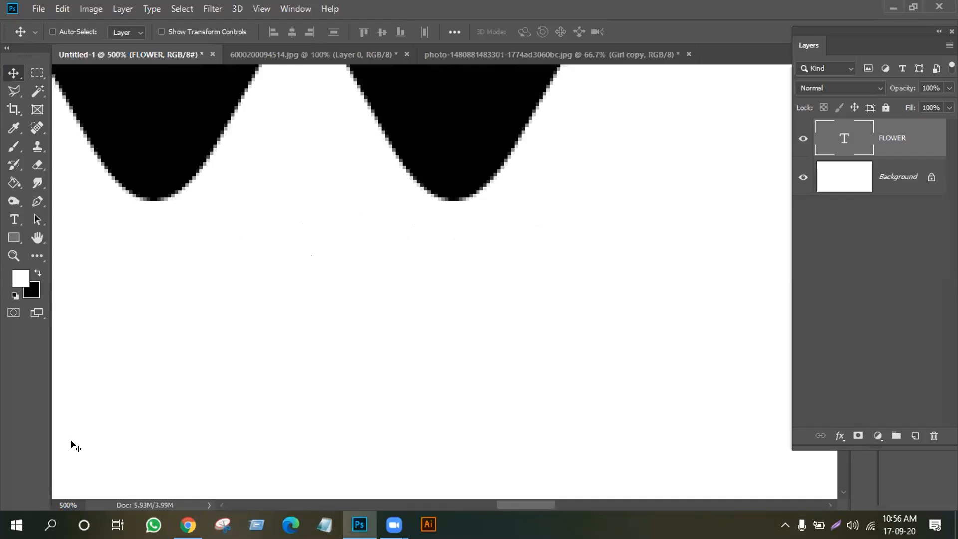
scroll(319, 341, up, 5)
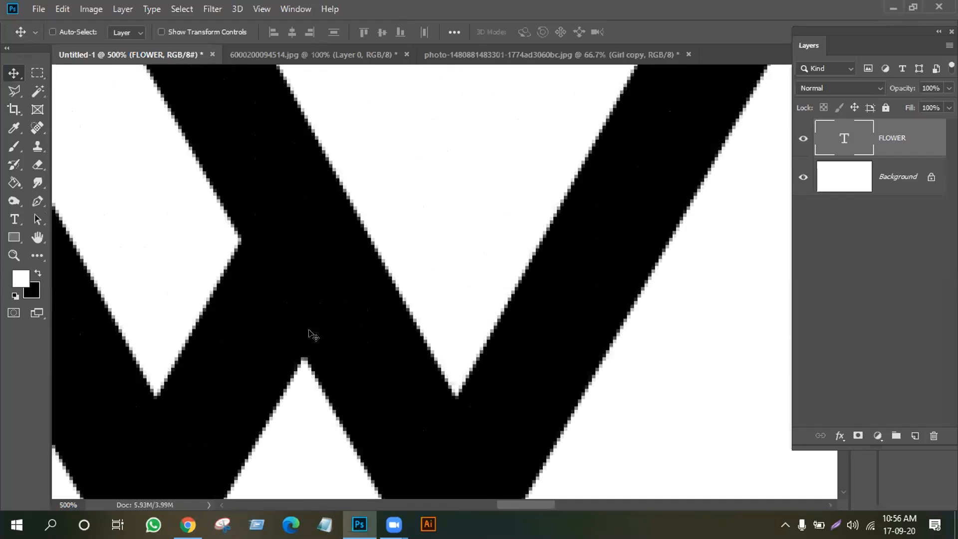
scroll(313, 334, up, 4)
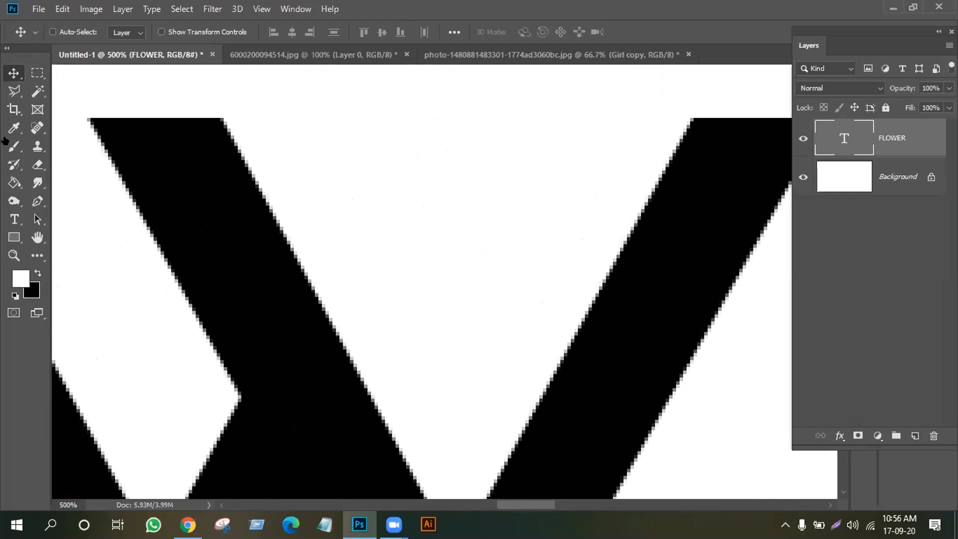
Pan the view across the word and start editing the FLOWER text
click(10, 220)
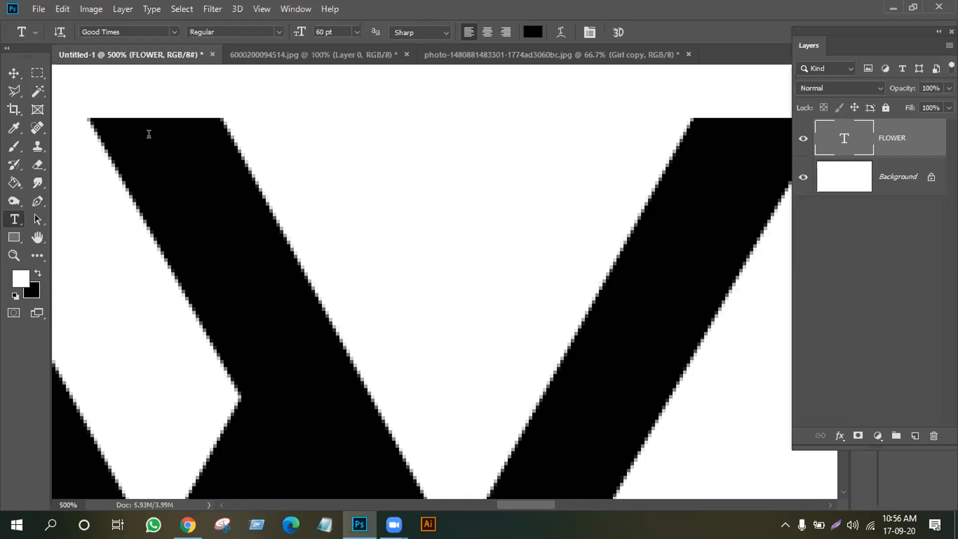
click(37, 237)
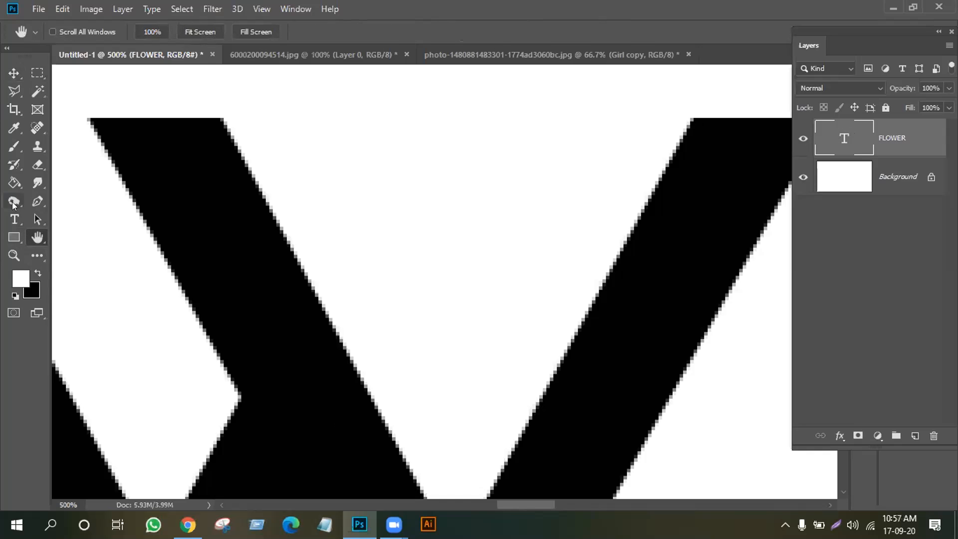
drag(736, 248, 364, 221)
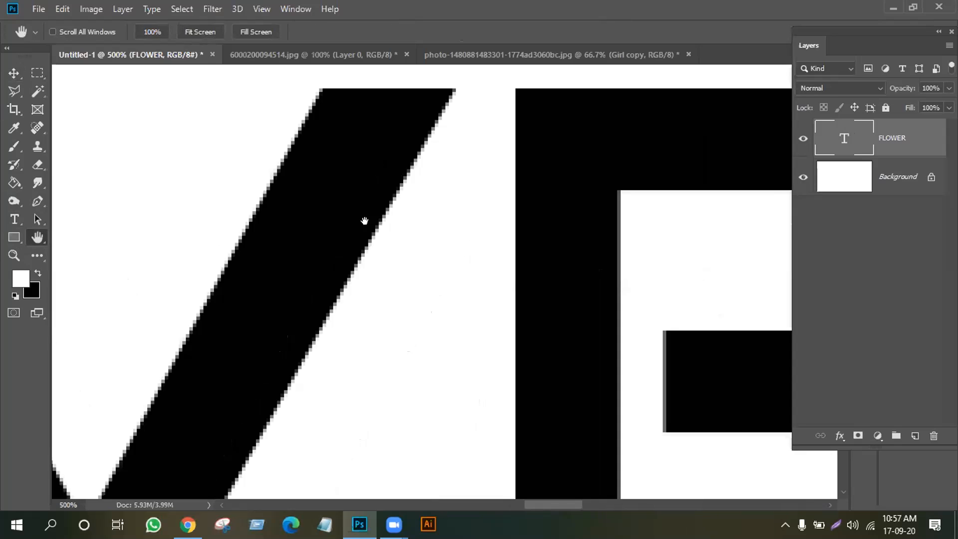
click(14, 219)
click(452, 85)
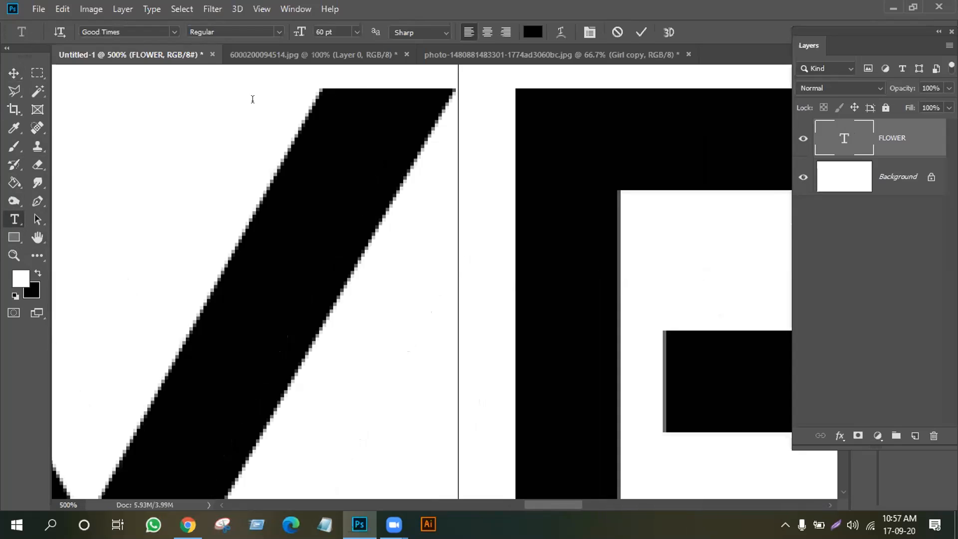
Try Crisp and Smooth anti-aliasing on FLOWER, then settle on Strong
click(442, 32)
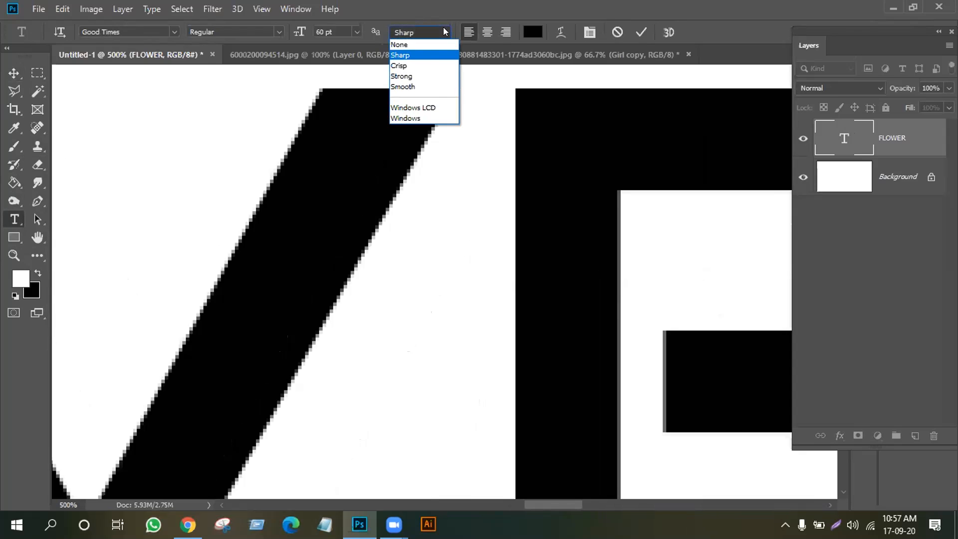
click(409, 66)
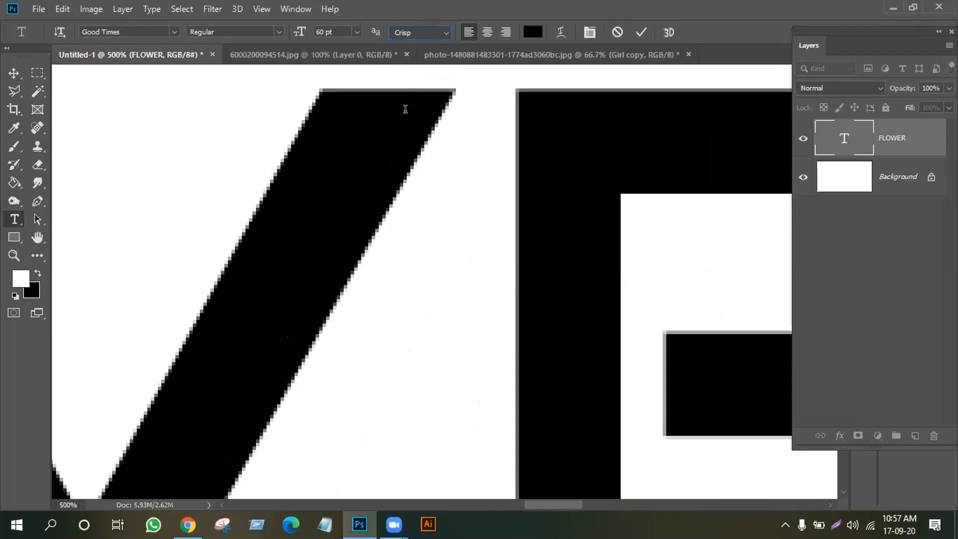
click(444, 31)
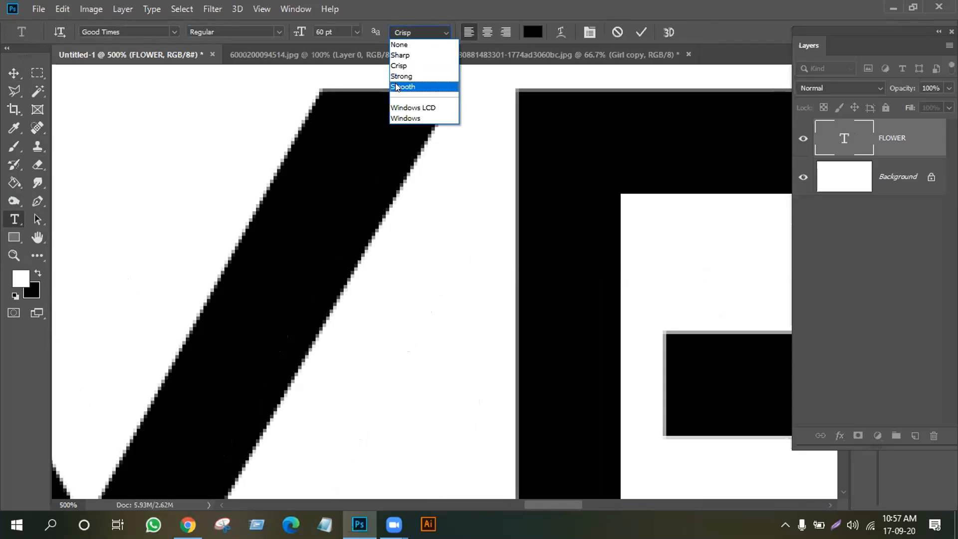
click(402, 87)
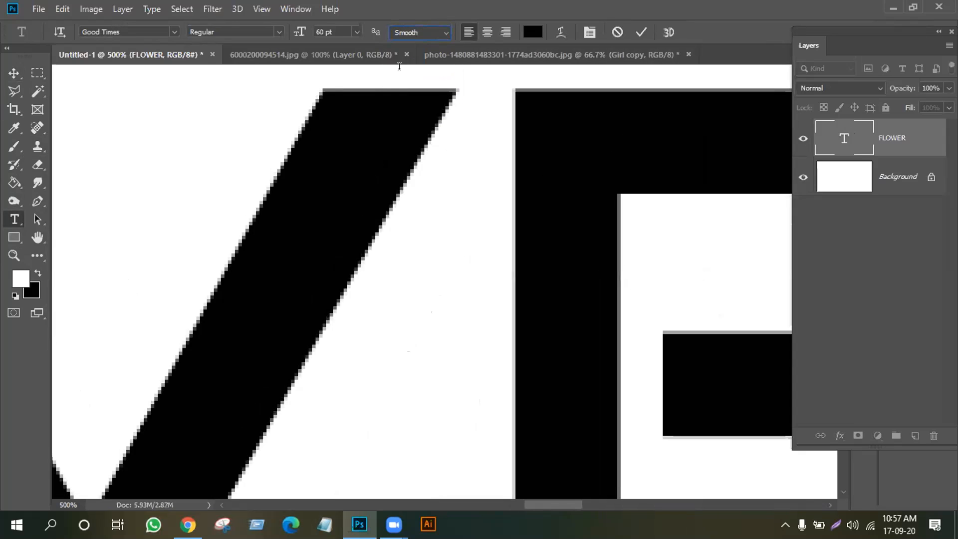
click(445, 32)
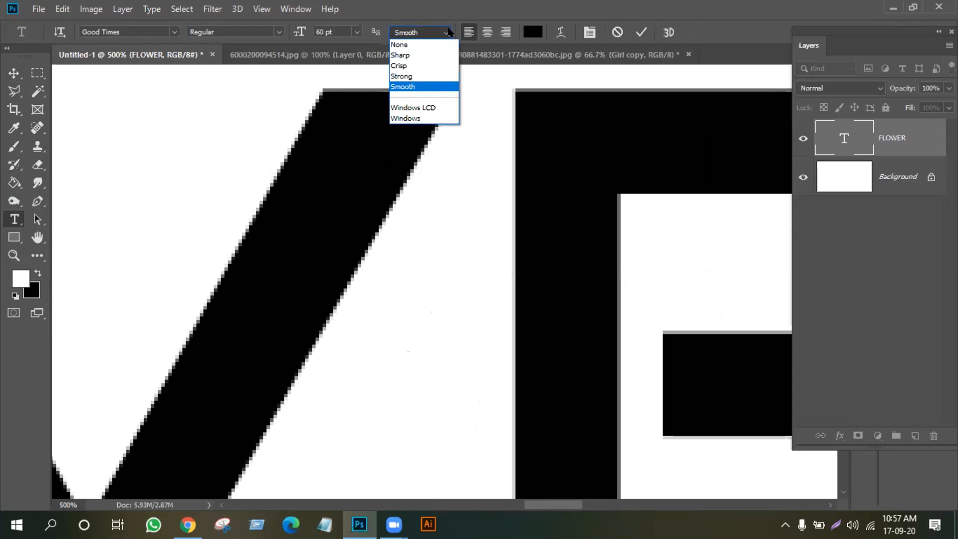
click(414, 76)
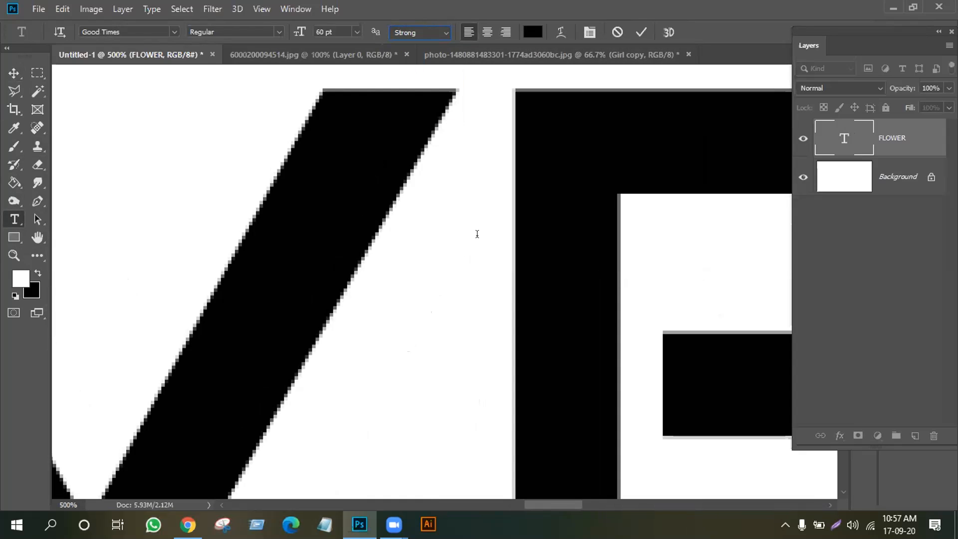
scroll(477, 242, down, 6)
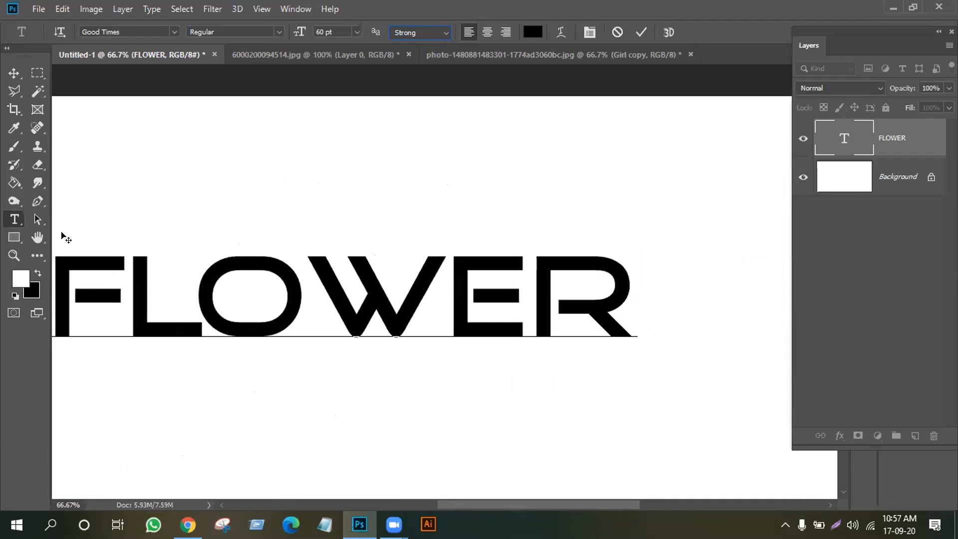
Select all FLOWER letters, commit the edit, and pan the word toward the view's center
drag(619, 256, 74, 281)
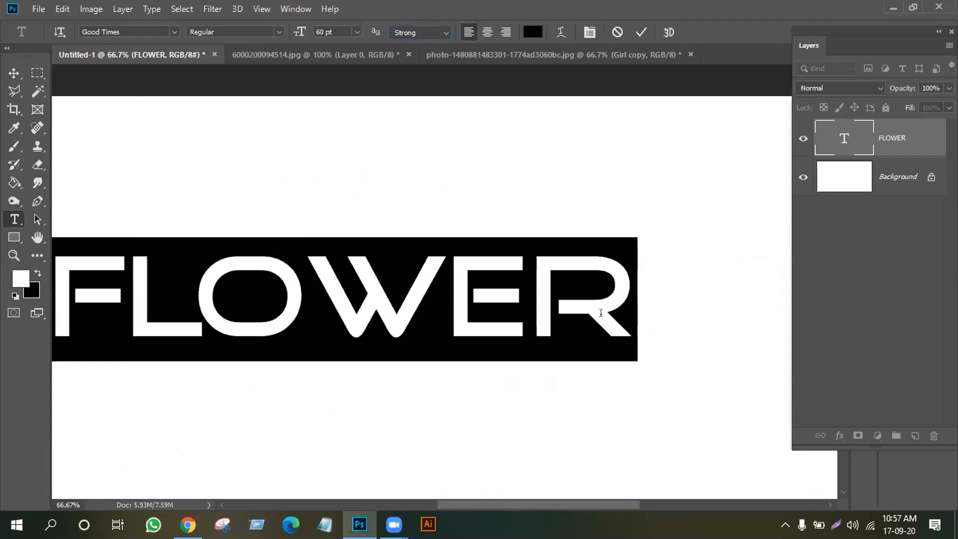
click(7, 73)
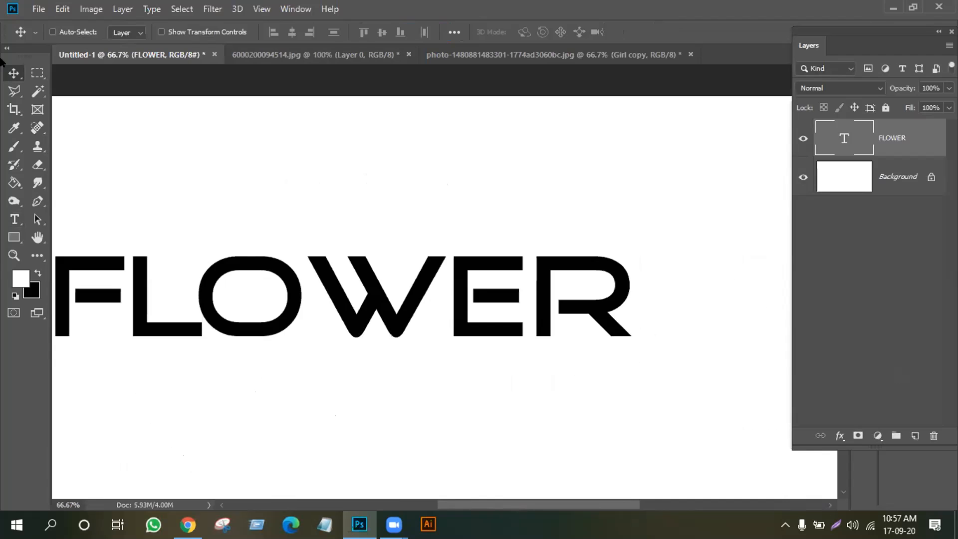
click(39, 239)
drag(246, 253, 300, 223)
click(15, 75)
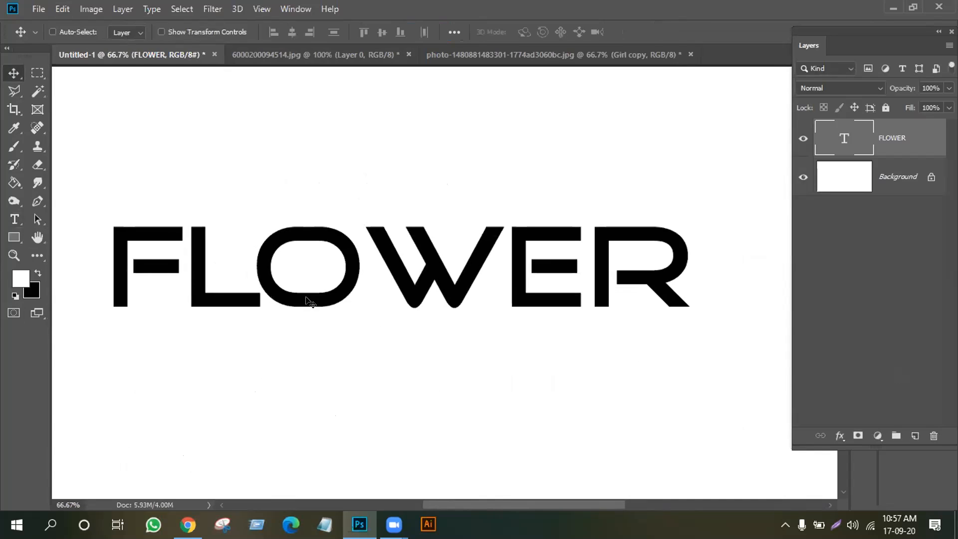
click(14, 219)
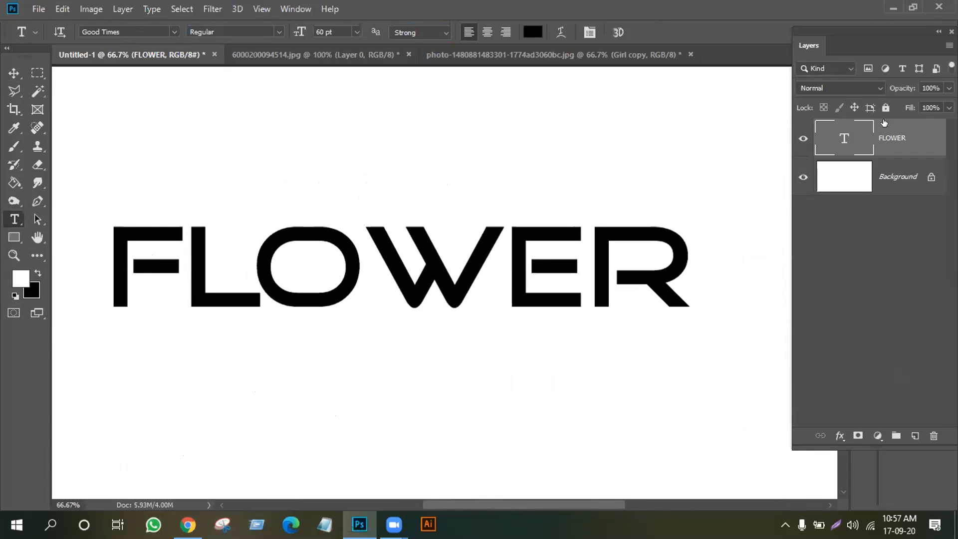
Change the FLOWER font to Cooper Black and commit the text
click(175, 32)
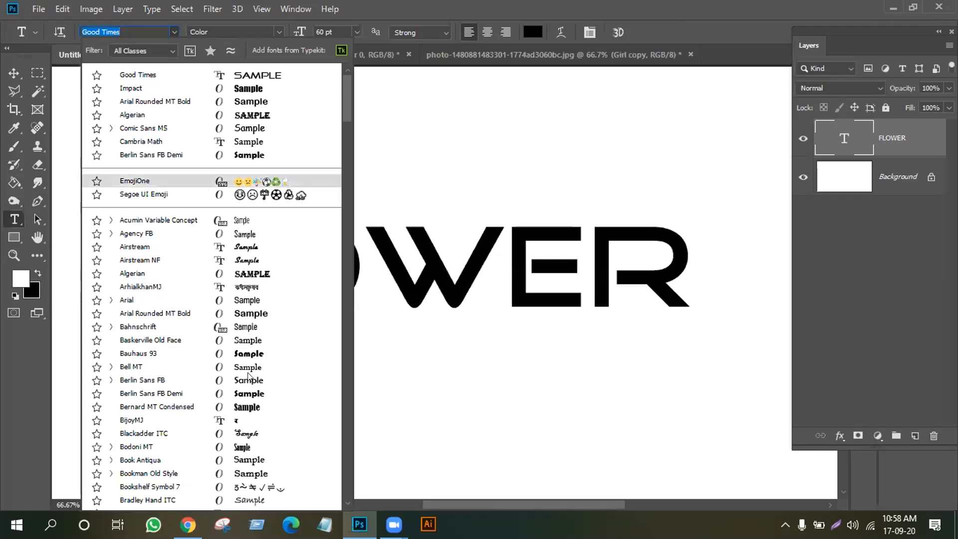
scroll(231, 402, down, 6)
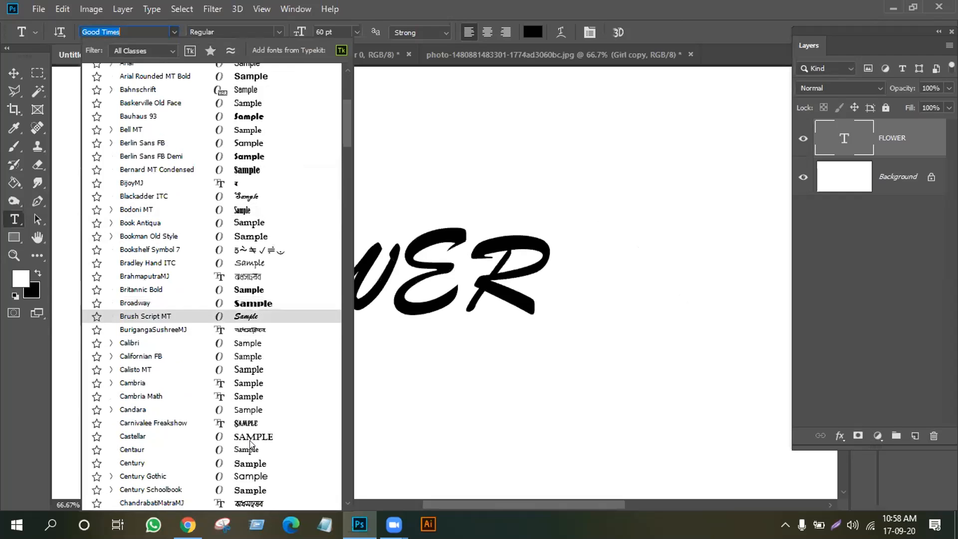
scroll(252, 444, down, 4)
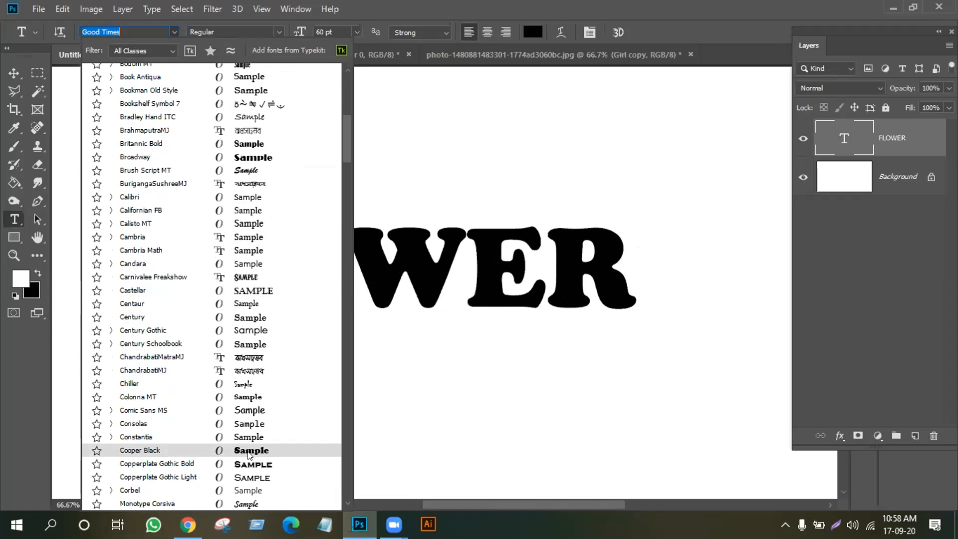
click(248, 452)
click(13, 73)
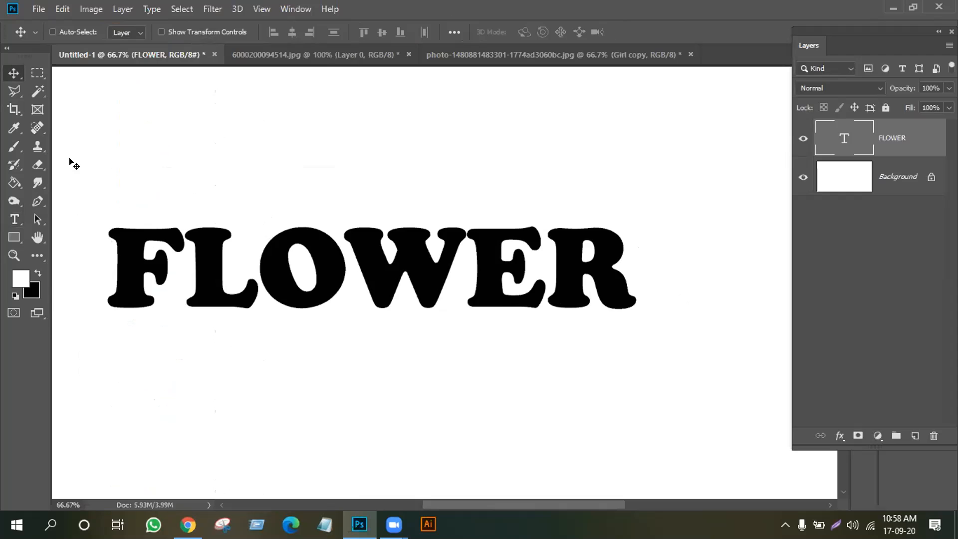
Open the cherry-blossom orchard photo from disk
click(38, 8)
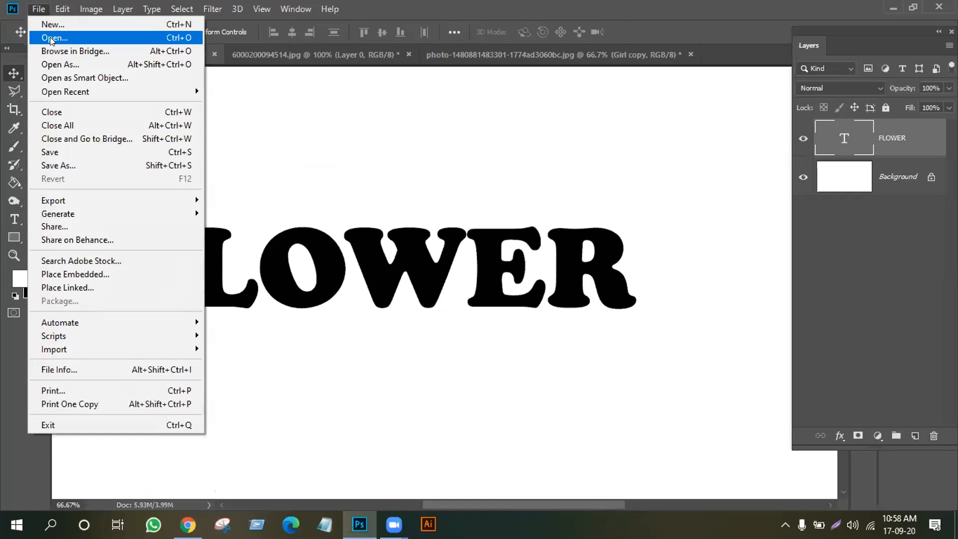
click(52, 38)
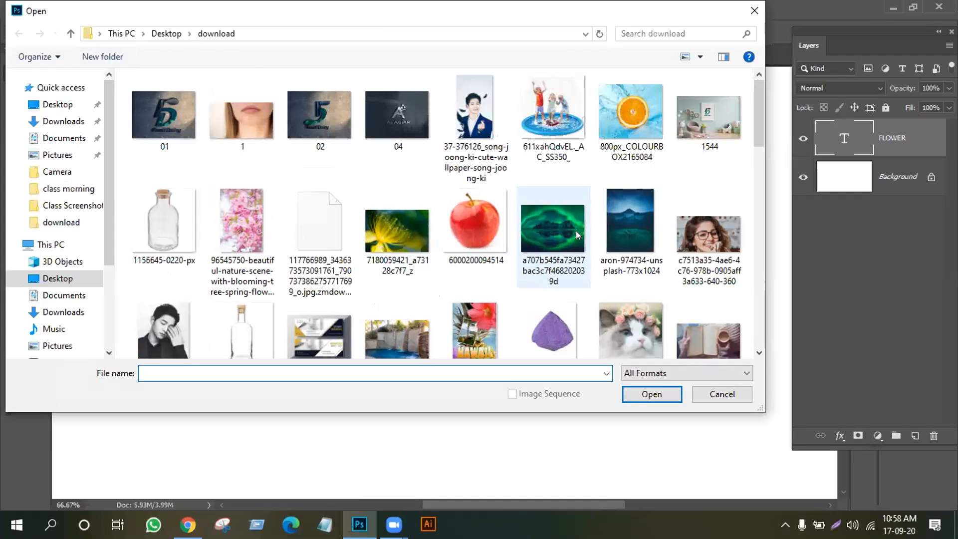
scroll(586, 227, down, 3)
scroll(454, 235, down, 5)
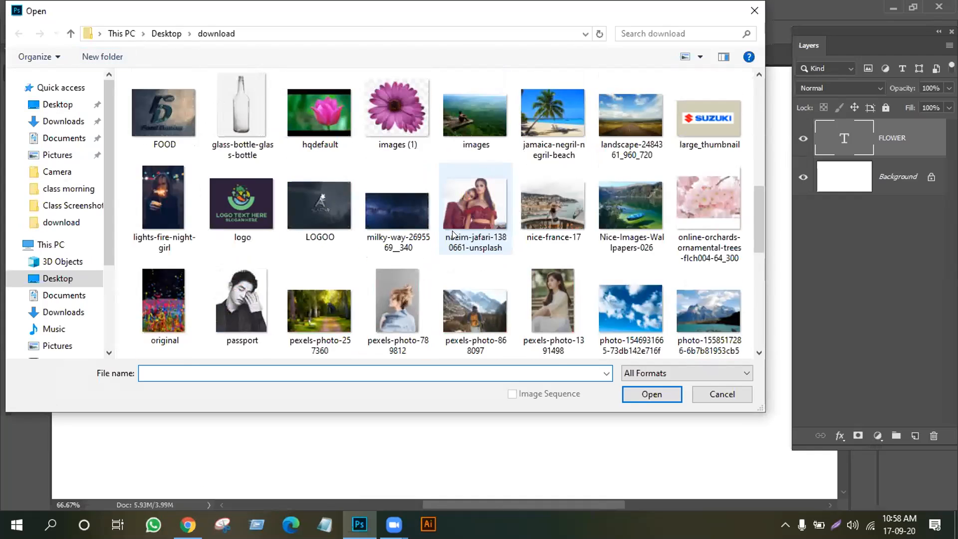
click(702, 190)
click(652, 394)
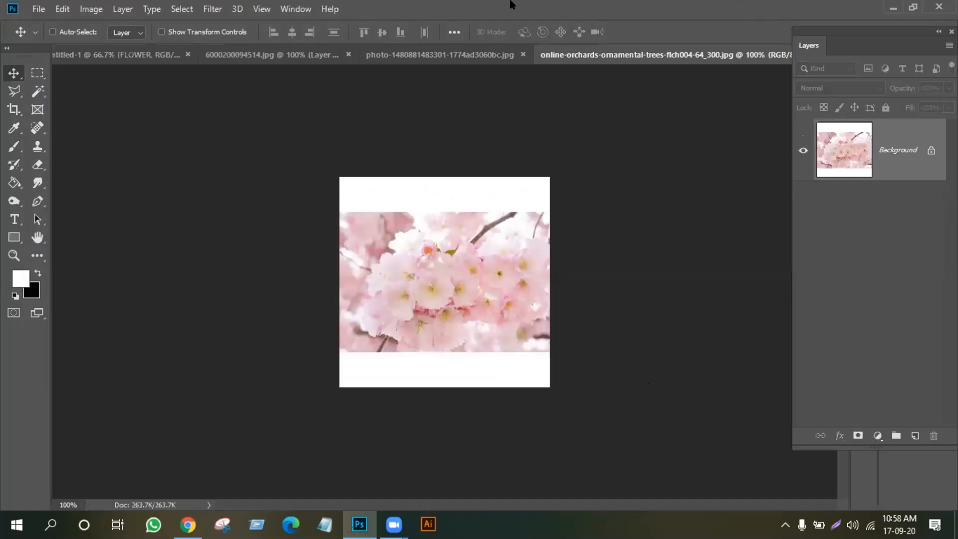
Close the beach photo, unlock the orchard Background, and move it into Untitled-1 as Layer 1
click(522, 54)
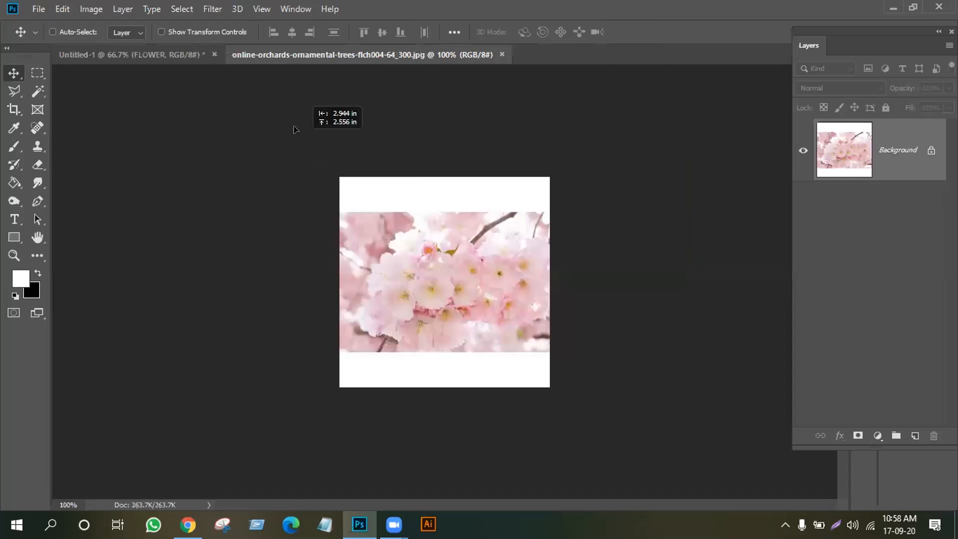
drag(418, 253, 422, 251)
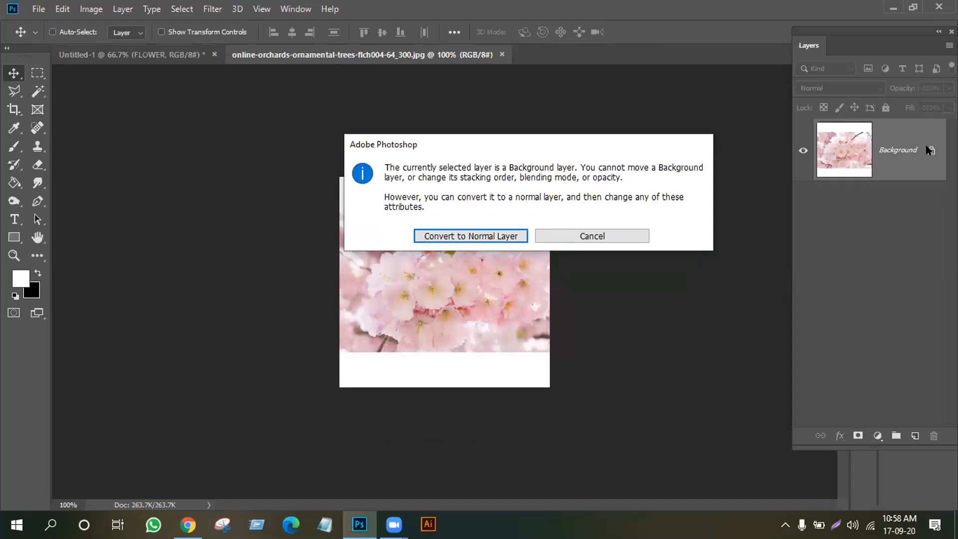
click(460, 242)
drag(444, 282, 262, 260)
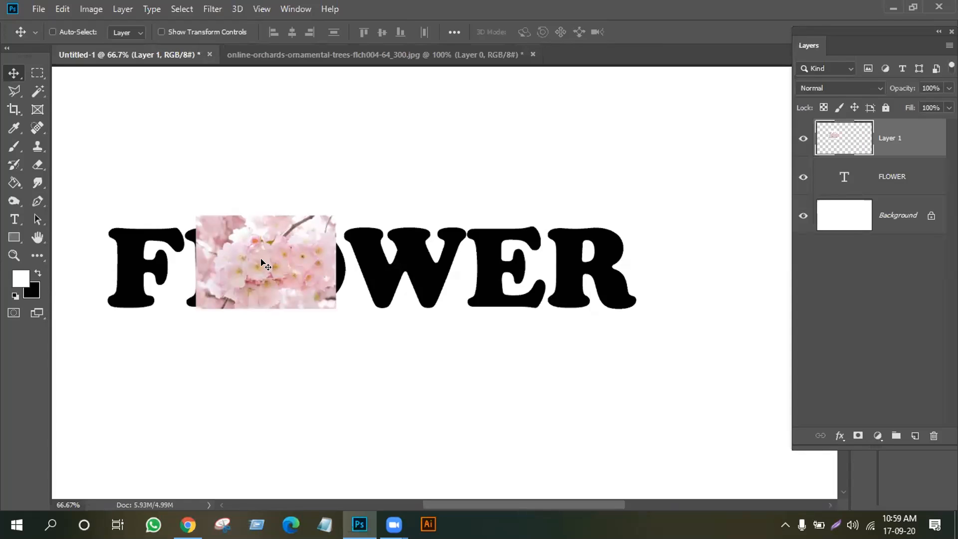
Stretch the blossom photo about 134% across FLOWER, then clip it to the text layer
key(ctrl)
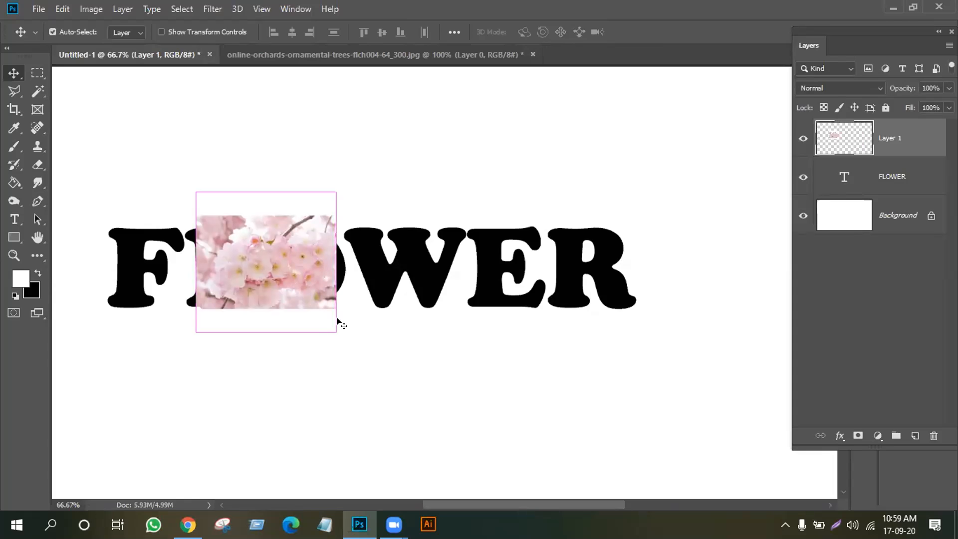
key(ctrl+t)
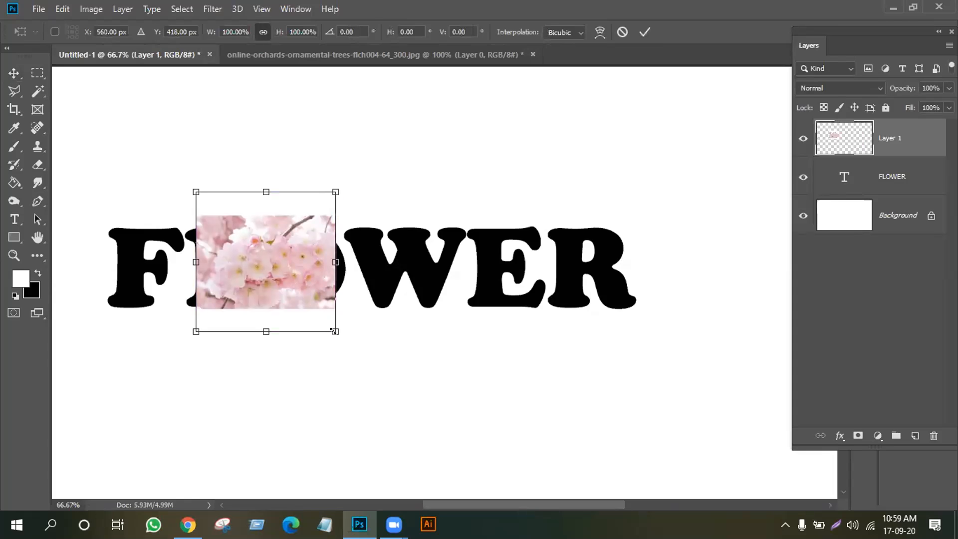
drag(374, 343, 403, 349)
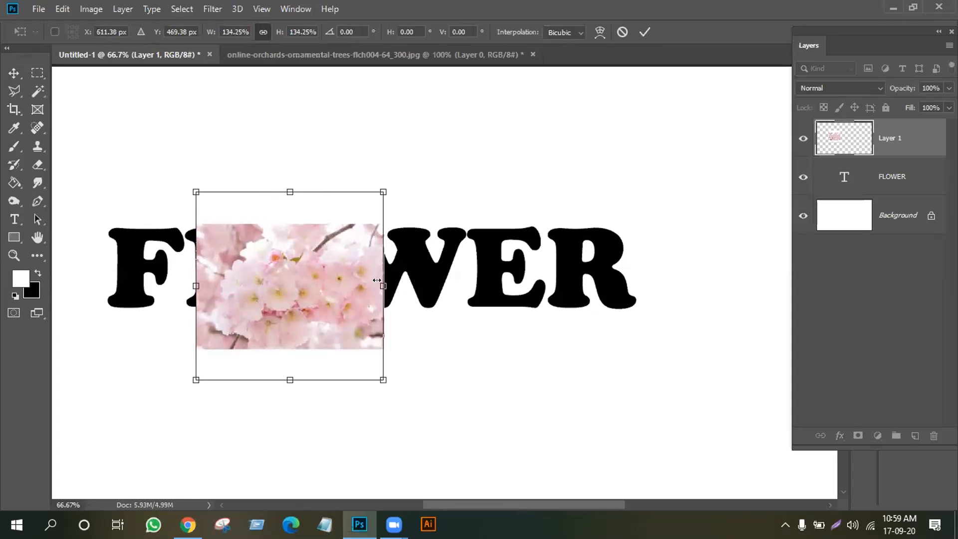
drag(400, 284, 663, 285)
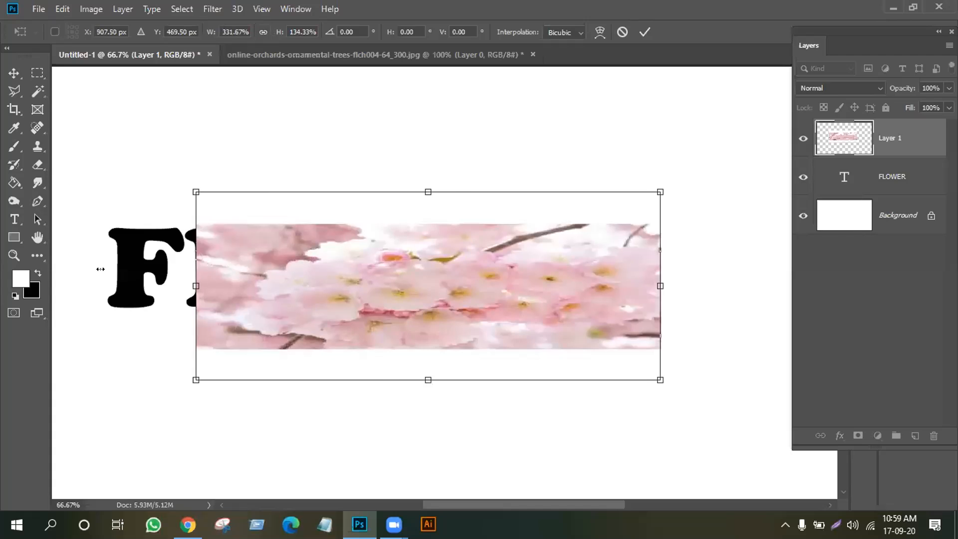
drag(100, 269, 96, 274)
drag(241, 306, 272, 300)
click(644, 33)
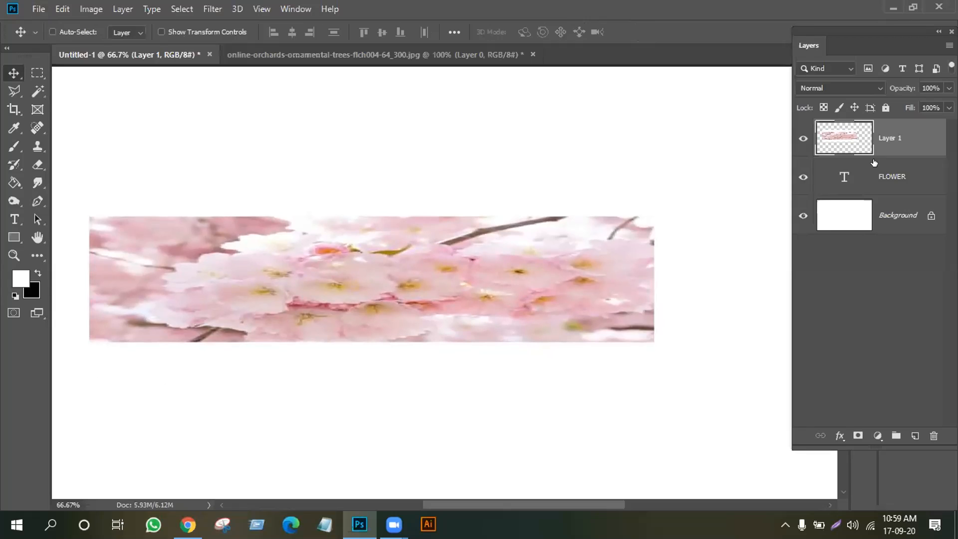
shift+click(875, 163)
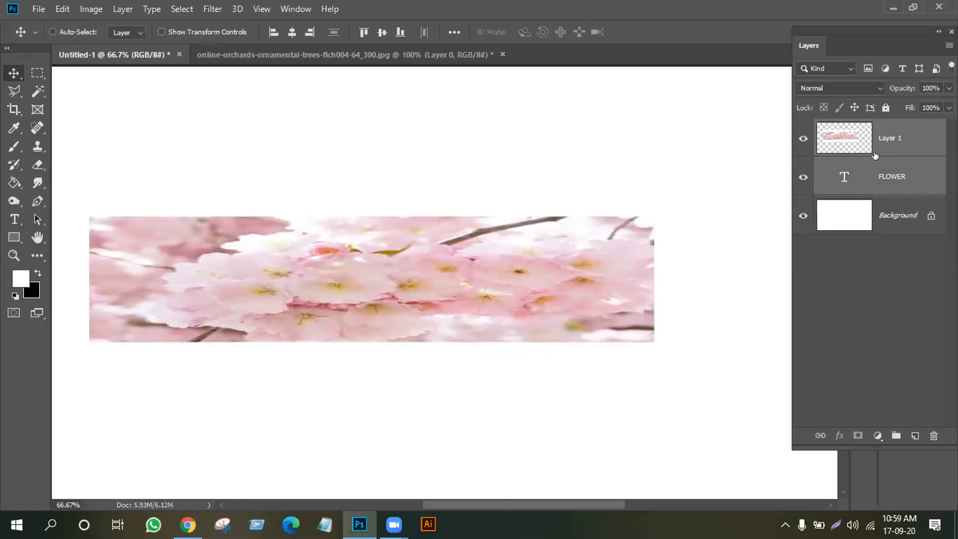
alt+click(874, 152)
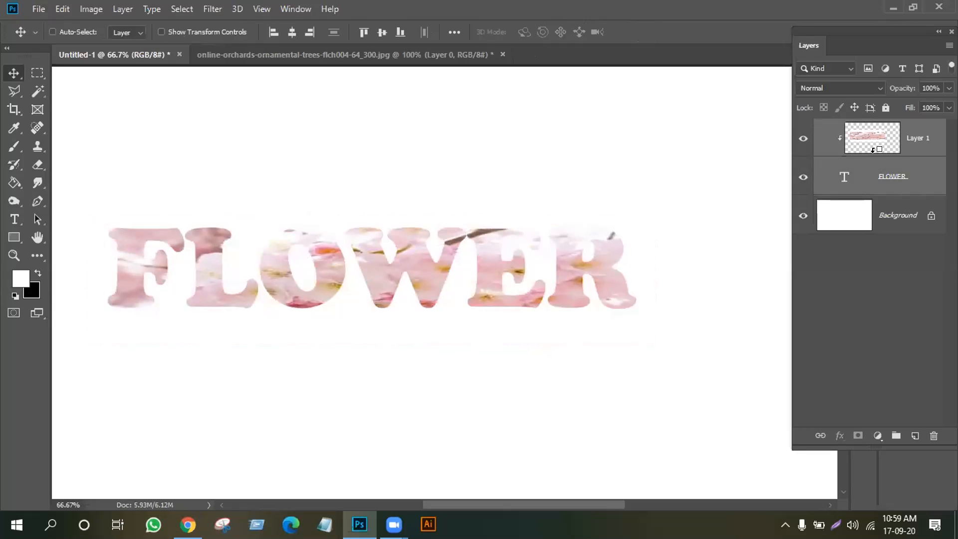